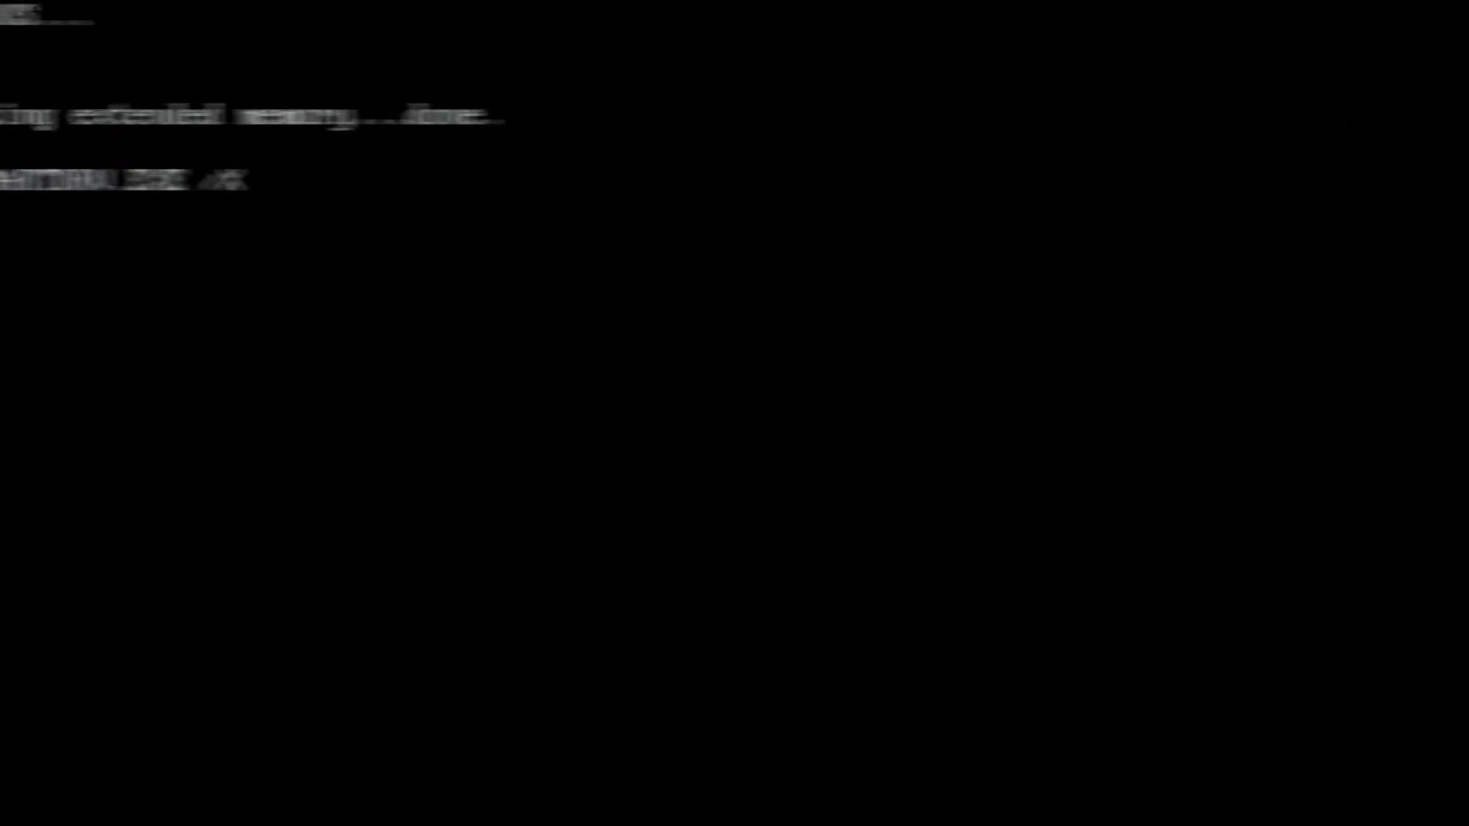
Switch to drive A: at the MS-DOS prompt and run the setup program.
text(A)
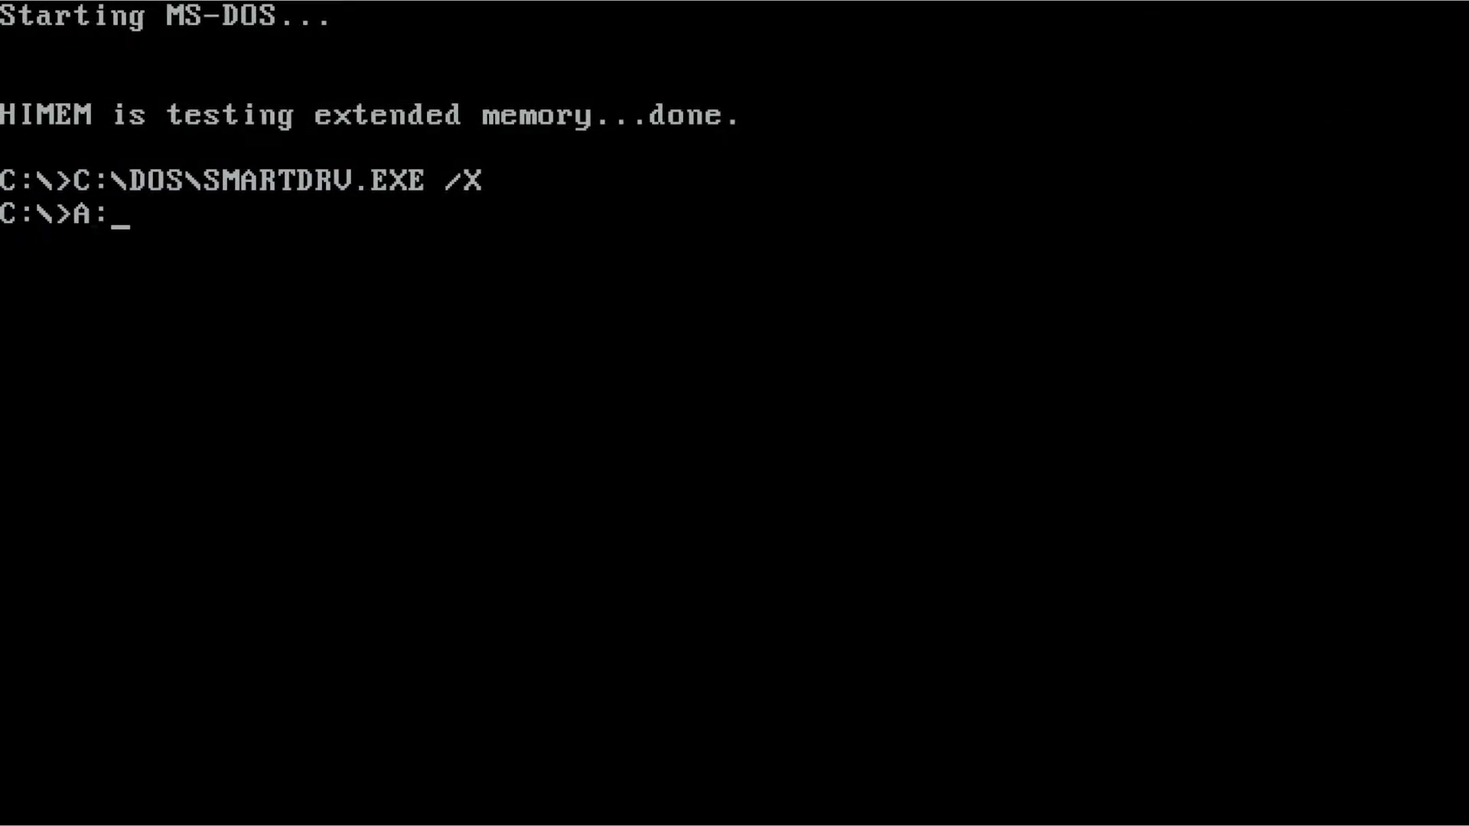
text(:)
key(Return)
text(setup)
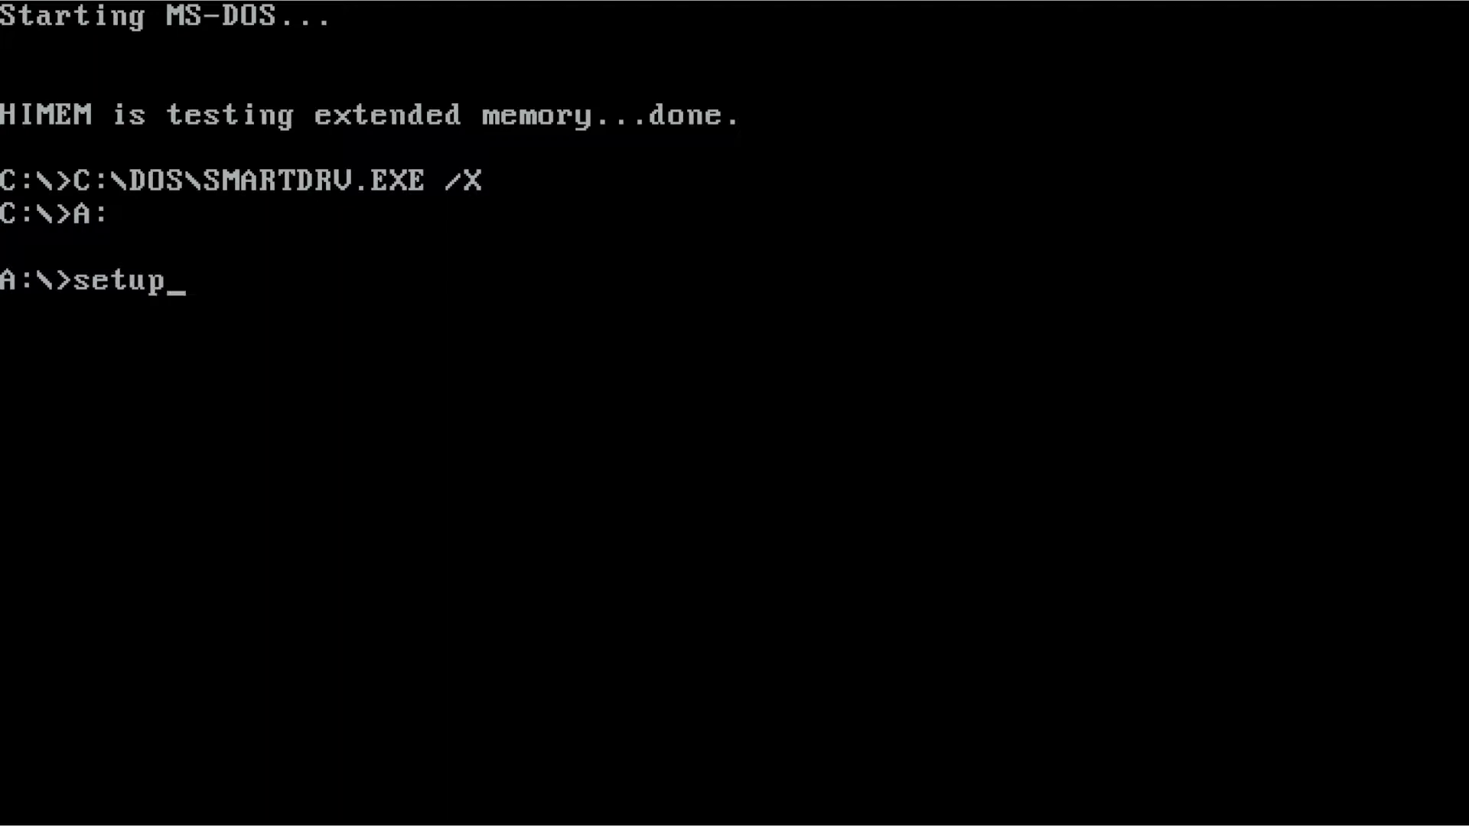
key(Return)
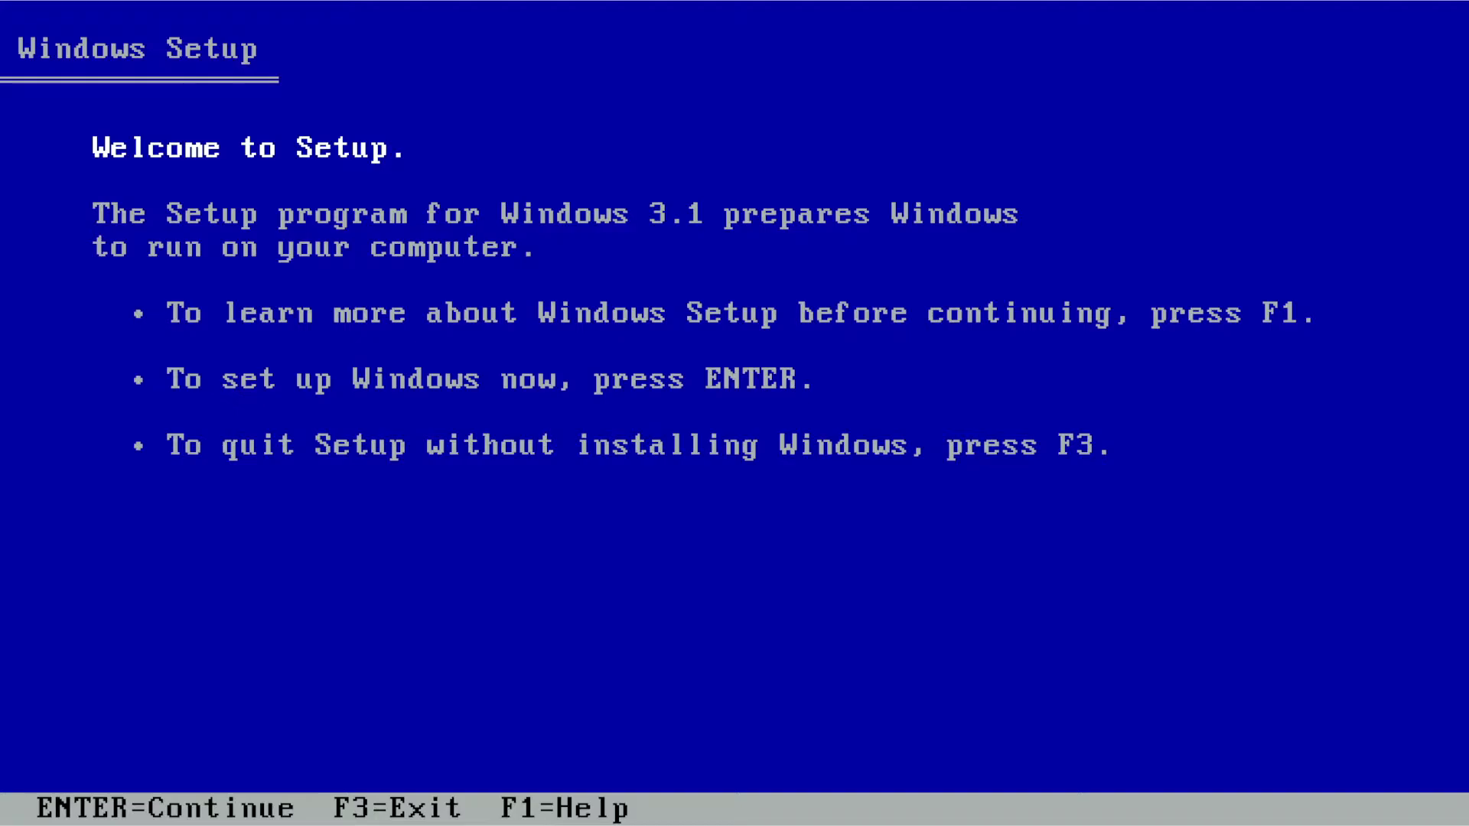
Set up Windows 3.1 using Express Setup and continue with Disk #2 in drive A:.
key(Return)
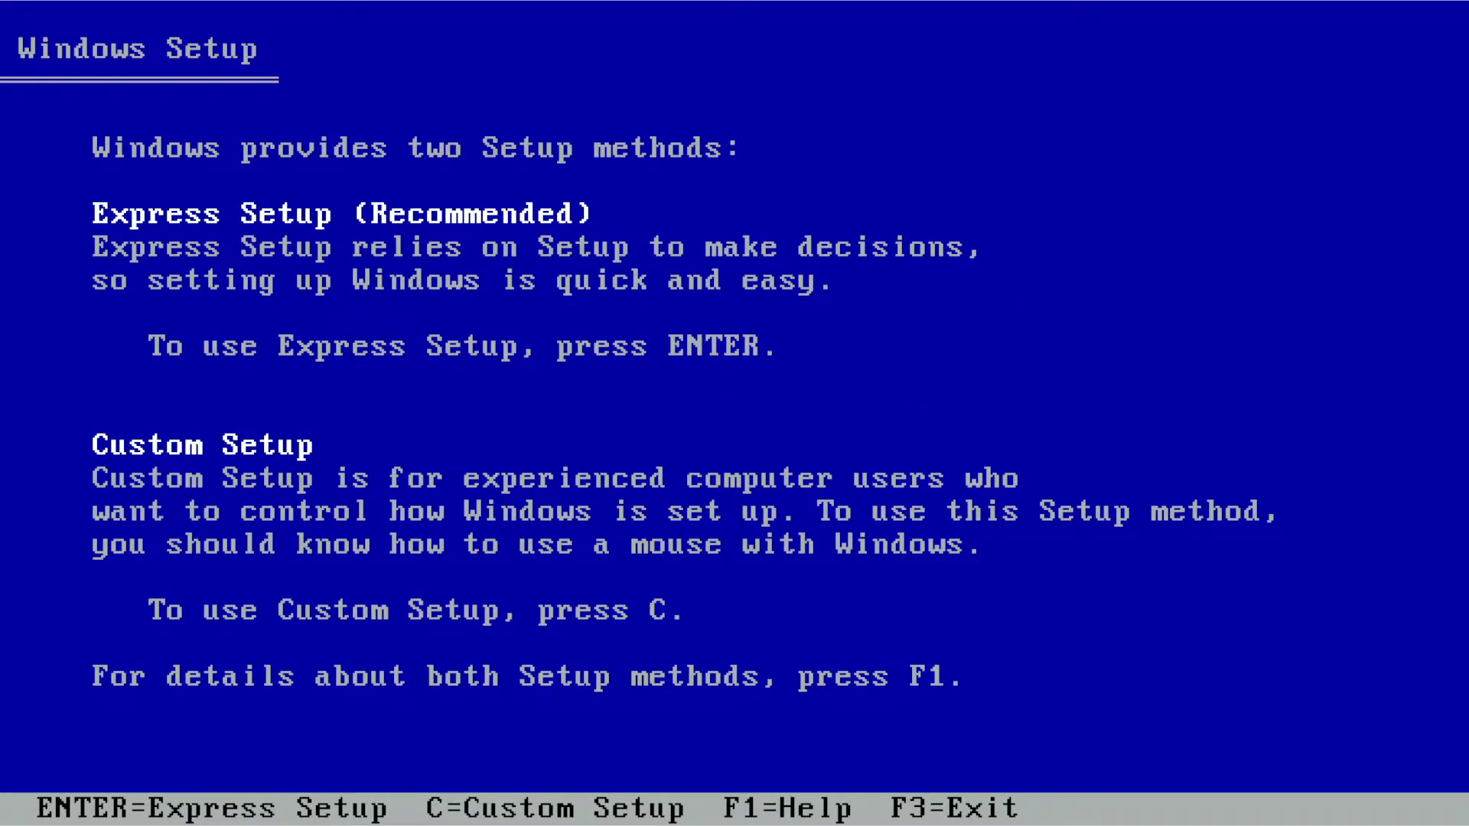
key(Return)
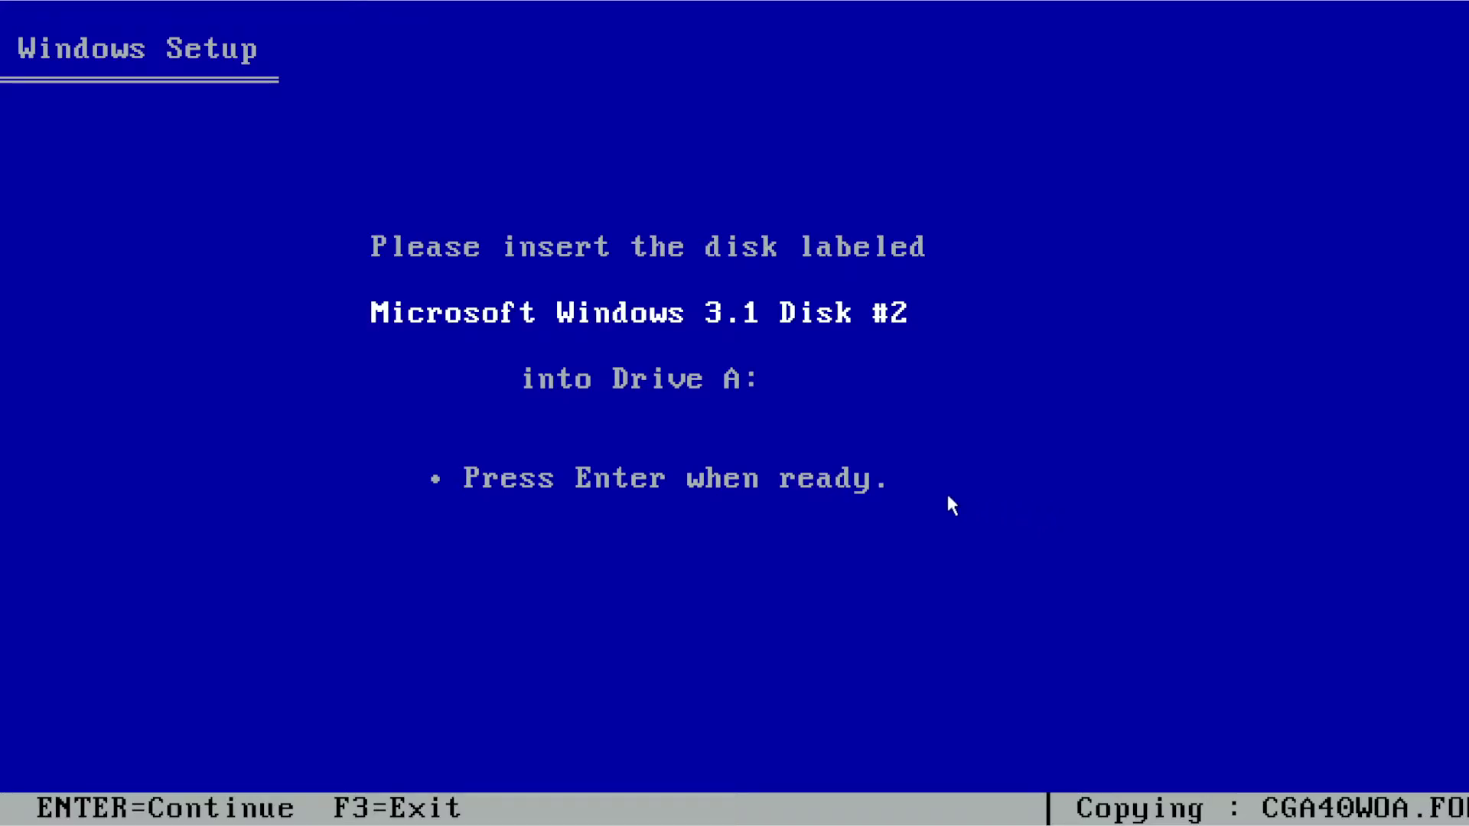
key(Return)
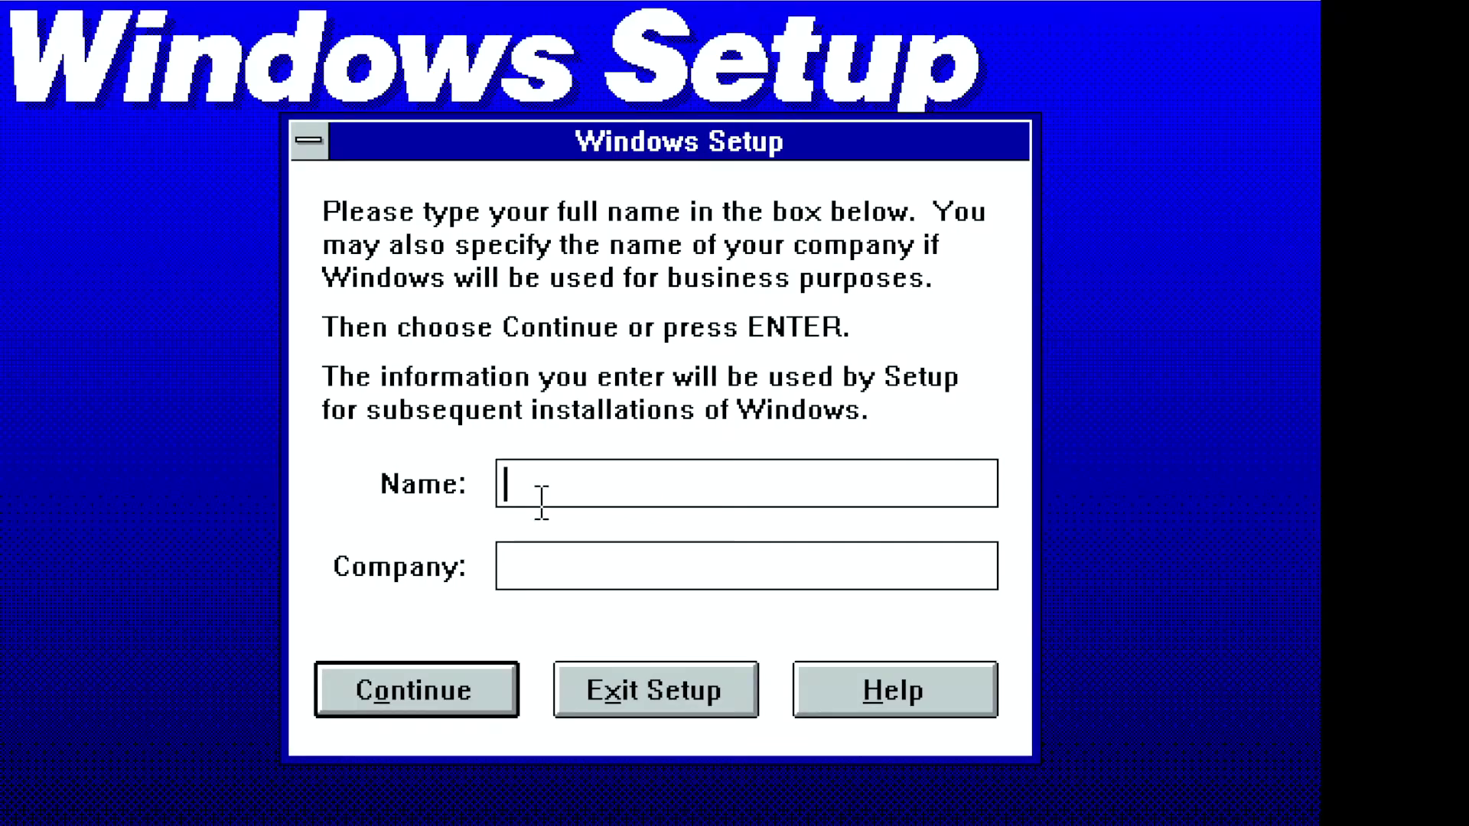
Enter the owner's name, leave the company blank, and confirm the registration information.
text(AlexTech)
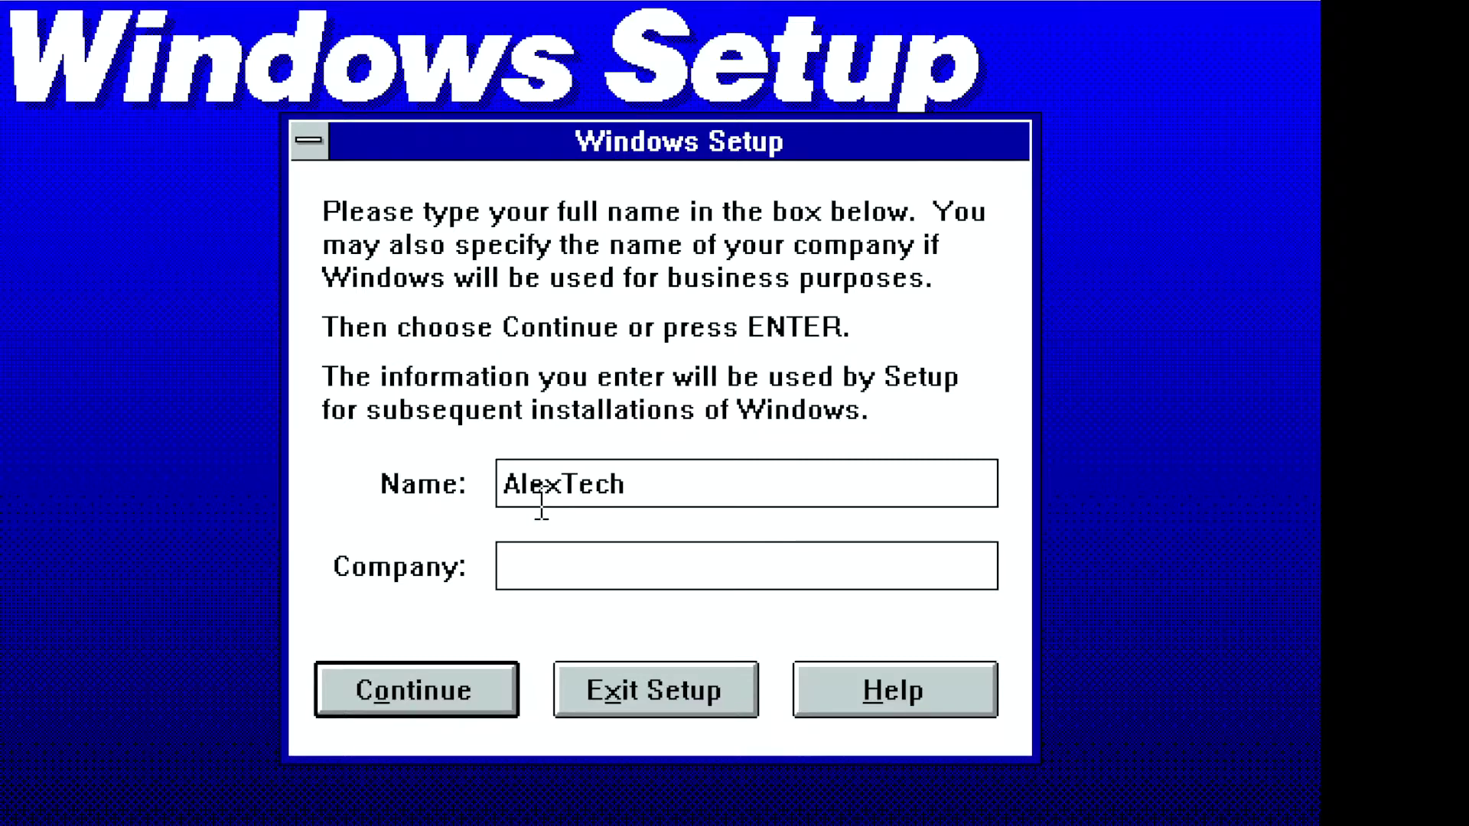
key(Tab)
click(443, 710)
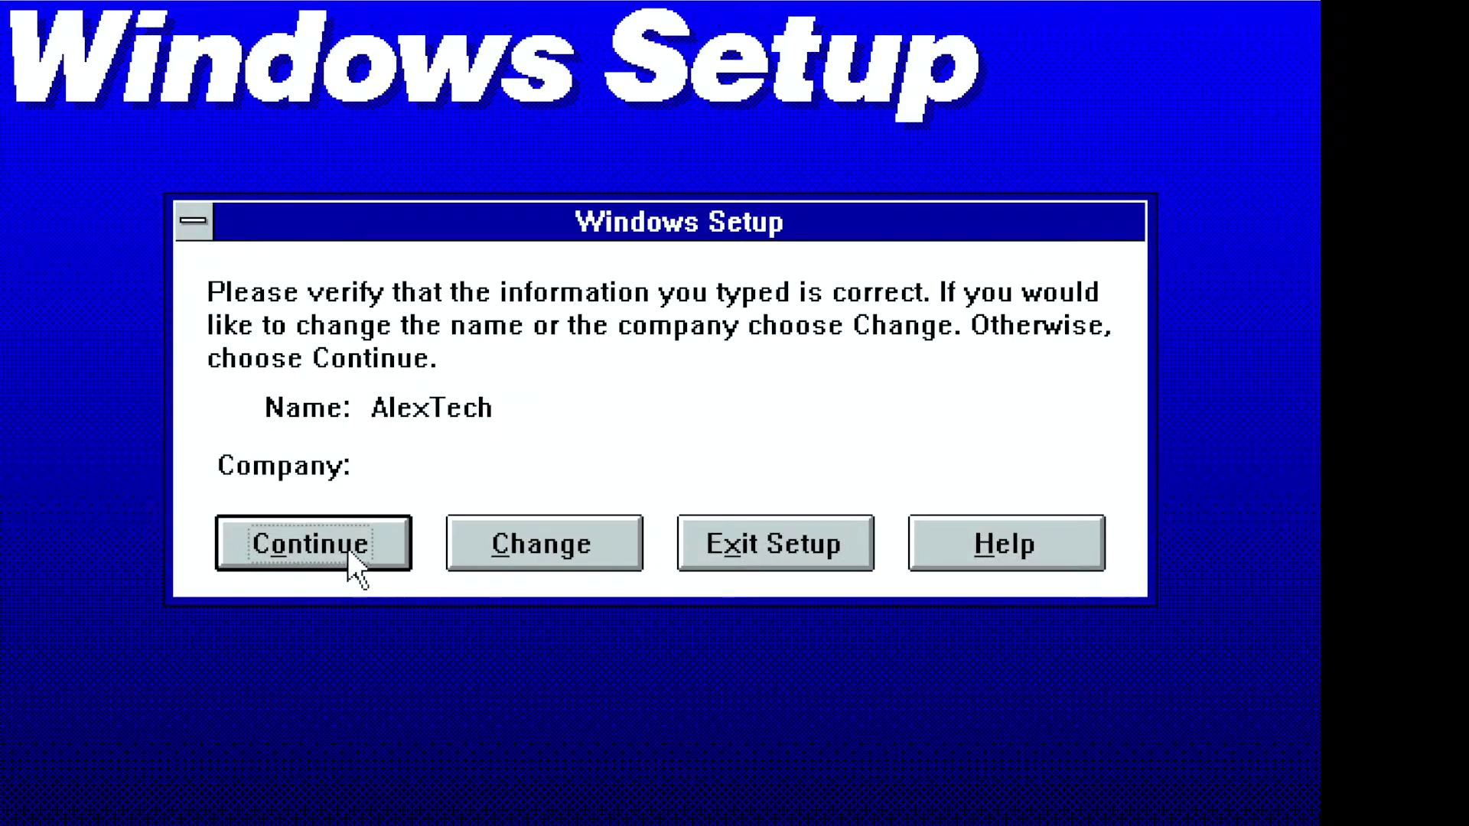
click(350, 562)
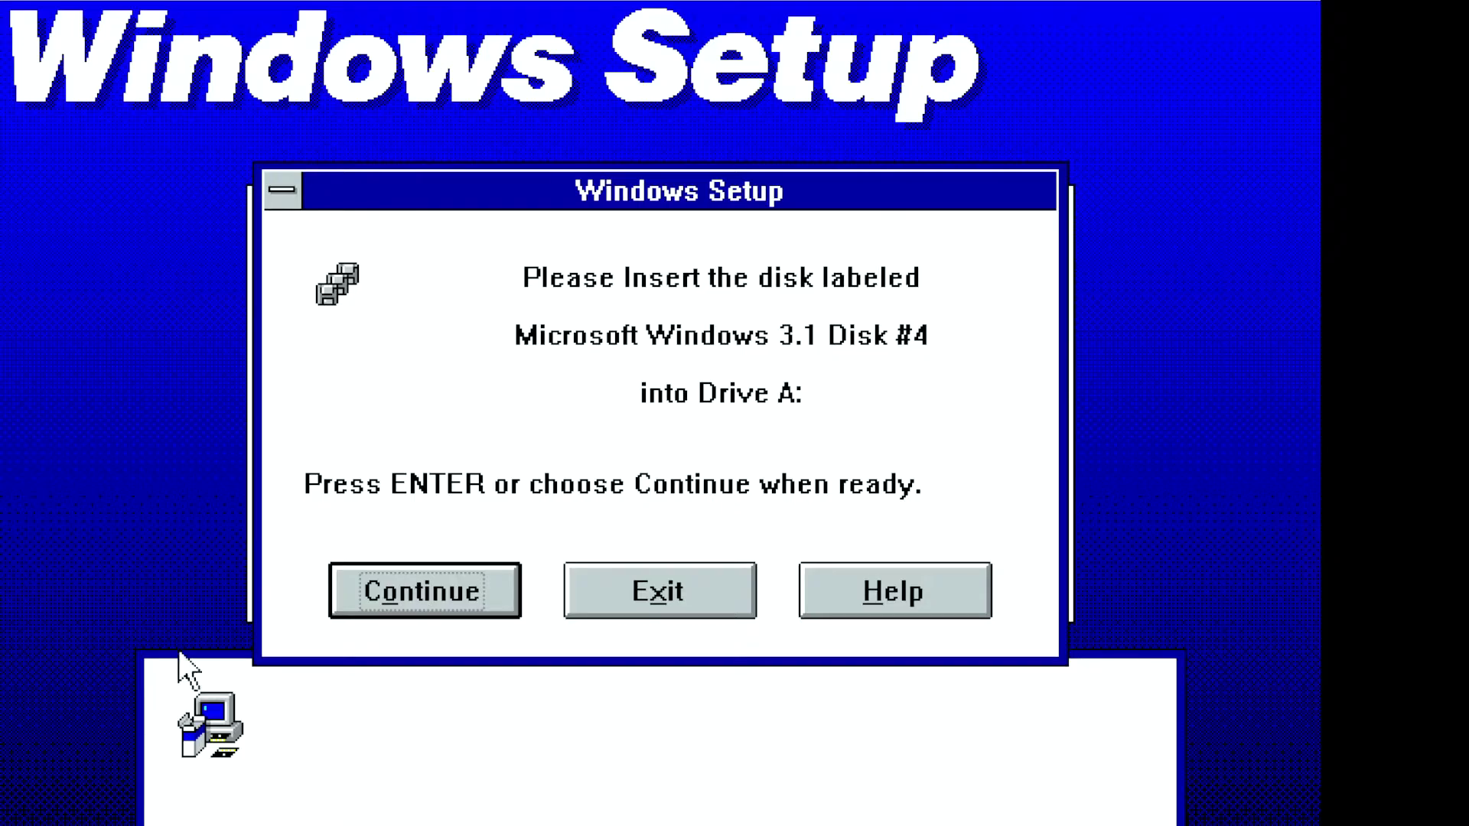
Continue the file copying with Windows 3.1 Disk #4 and the remaining requested disks in drive A:.
click(492, 594)
click(457, 597)
click(442, 599)
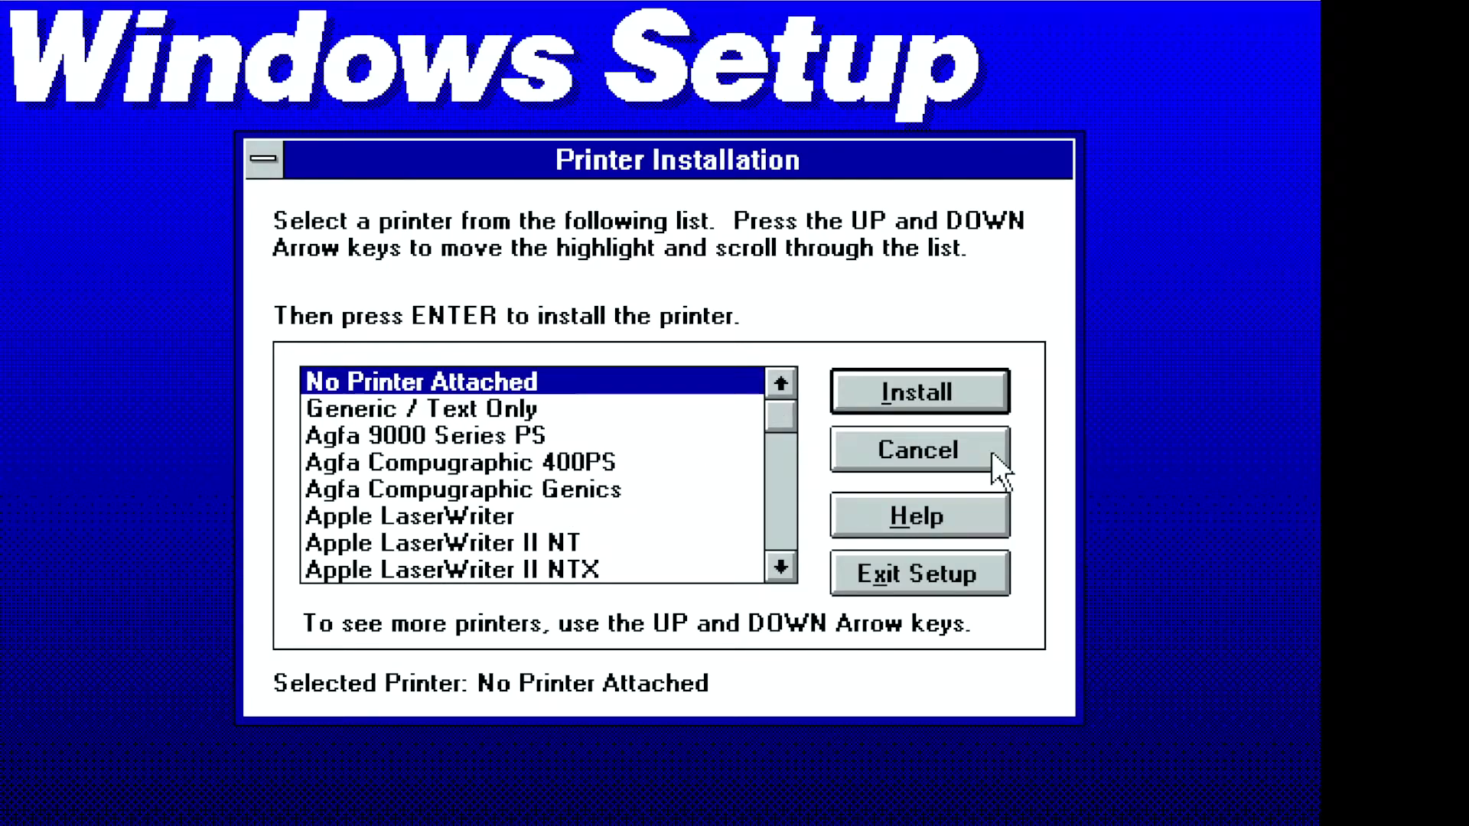
Skip the printer installation and identify C:\DOS\EDIT.COM as MS-DOS Editor to complete the setup.
click(975, 463)
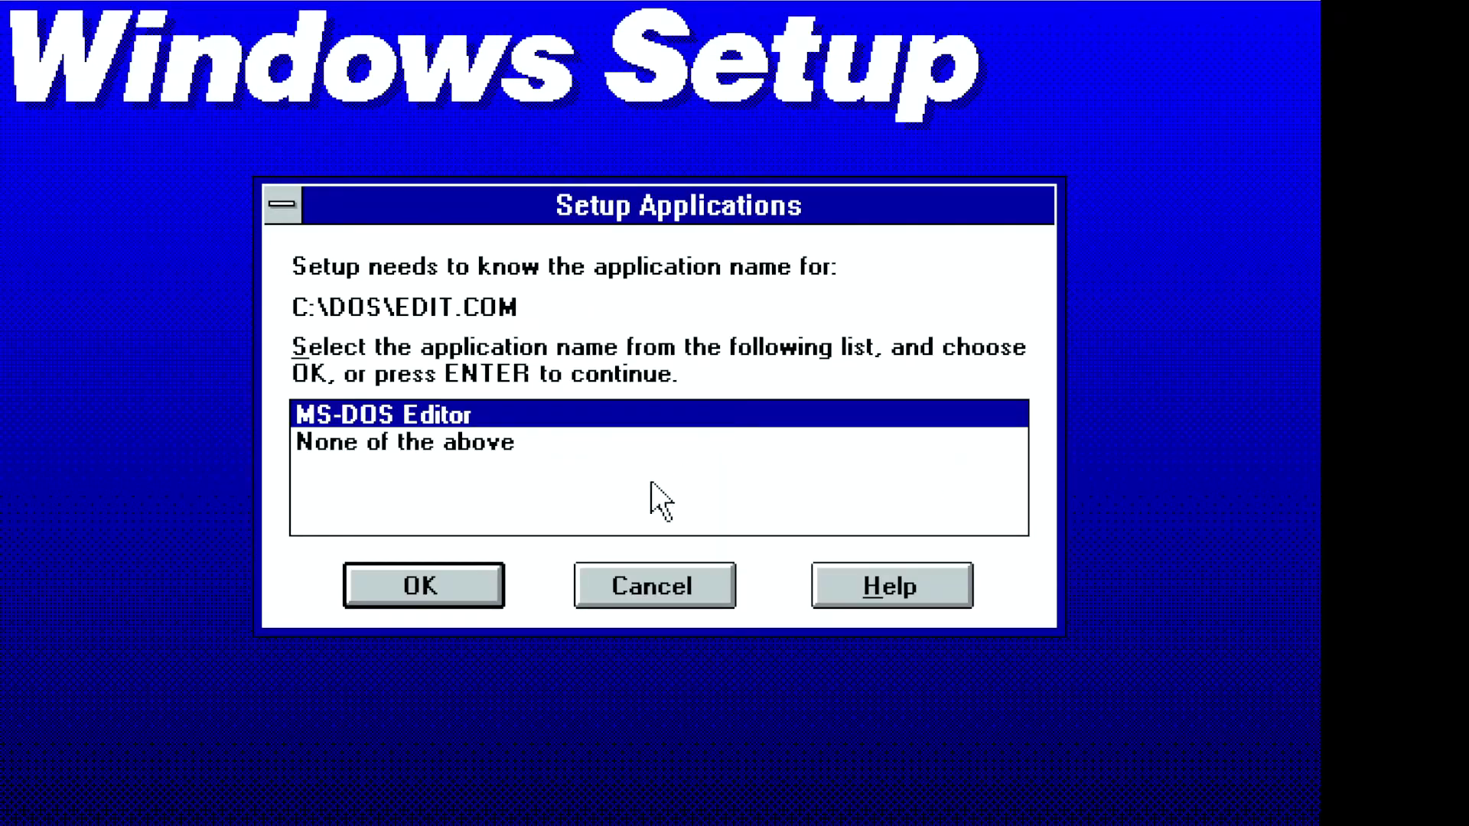
click(502, 586)
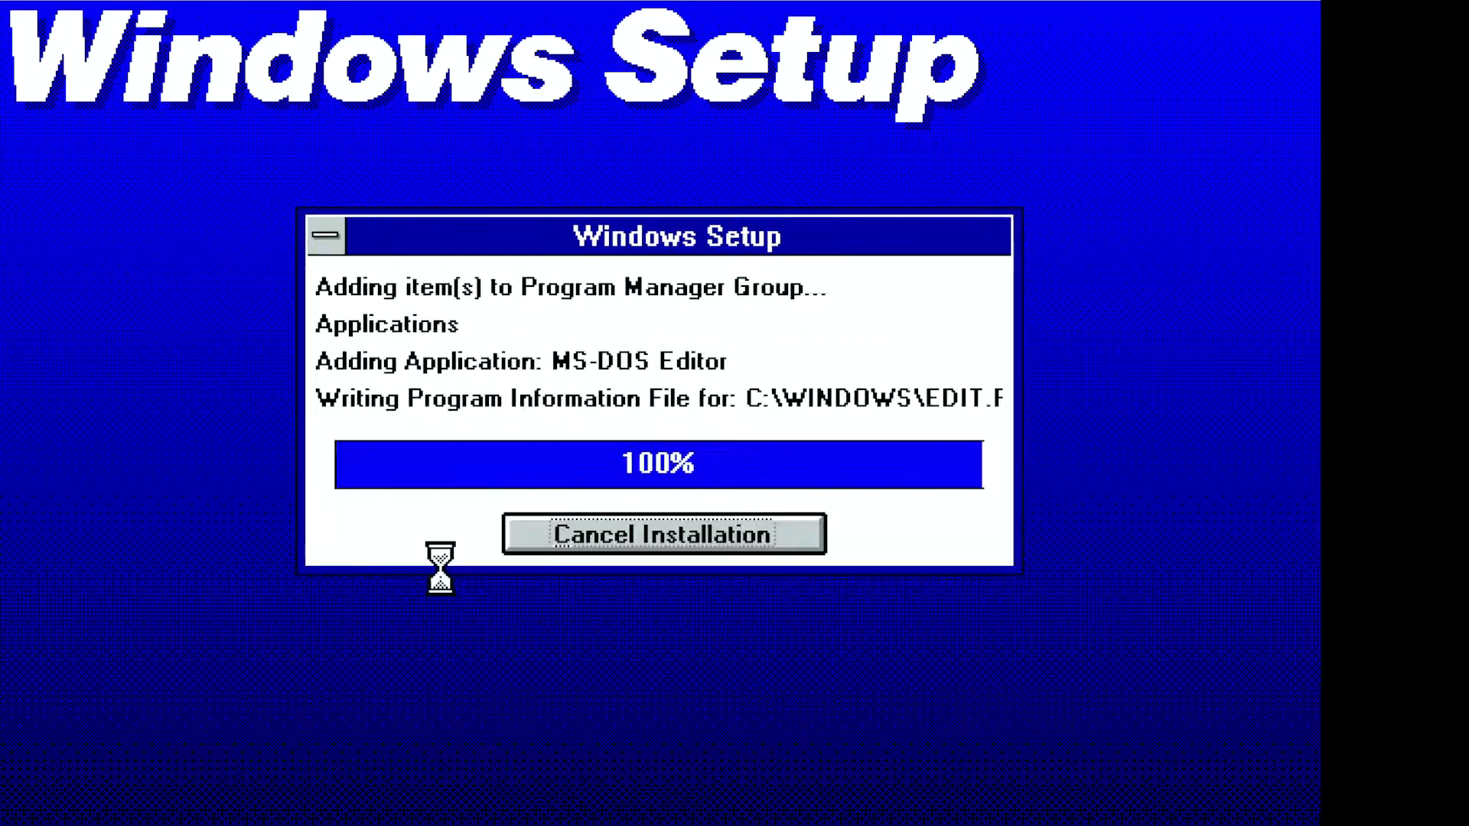
click(992, 369)
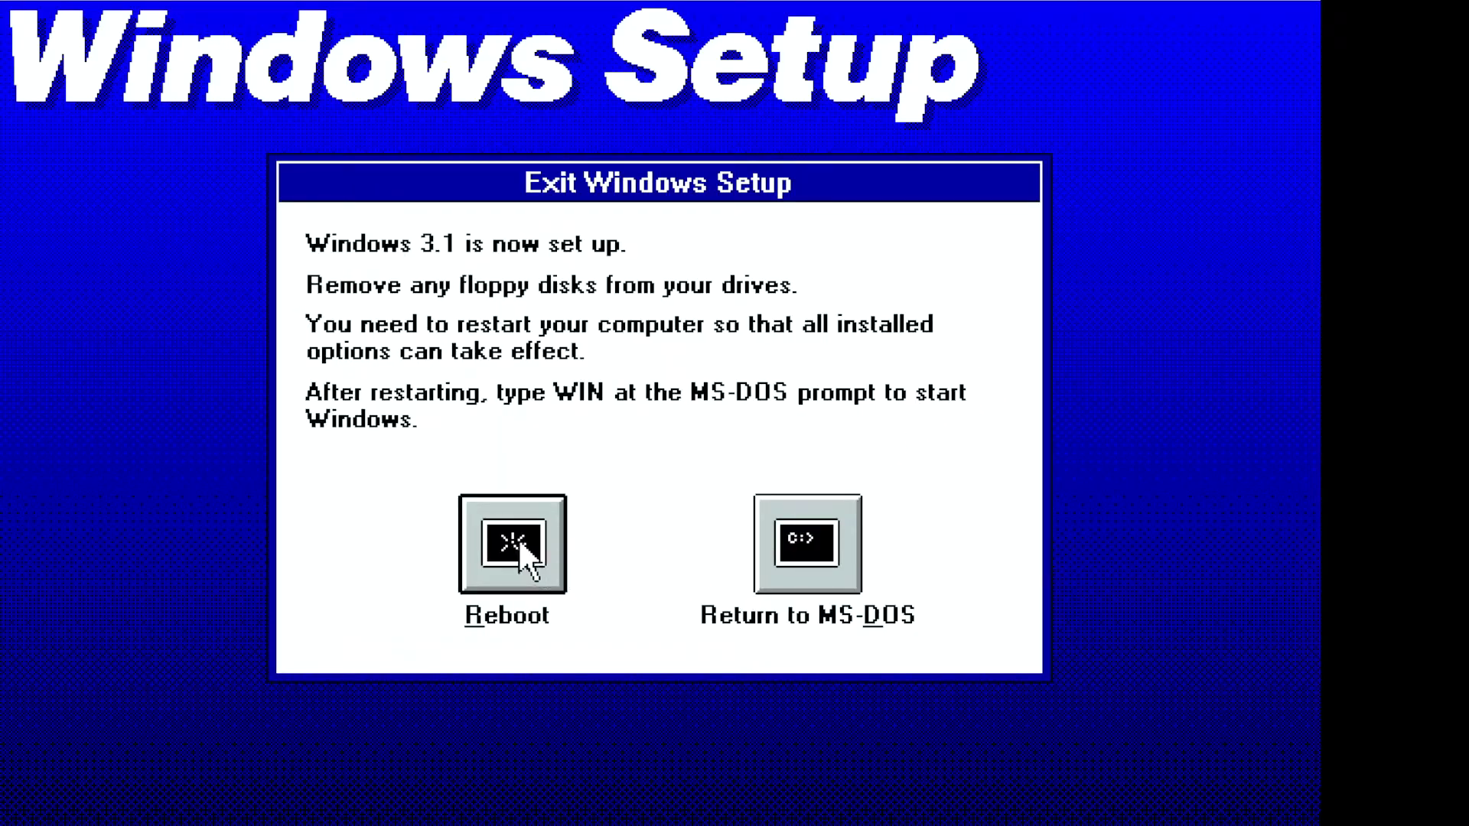
Reboot the computer and start Windows 3.1 with the win command at the C:\ prompt.
click(533, 587)
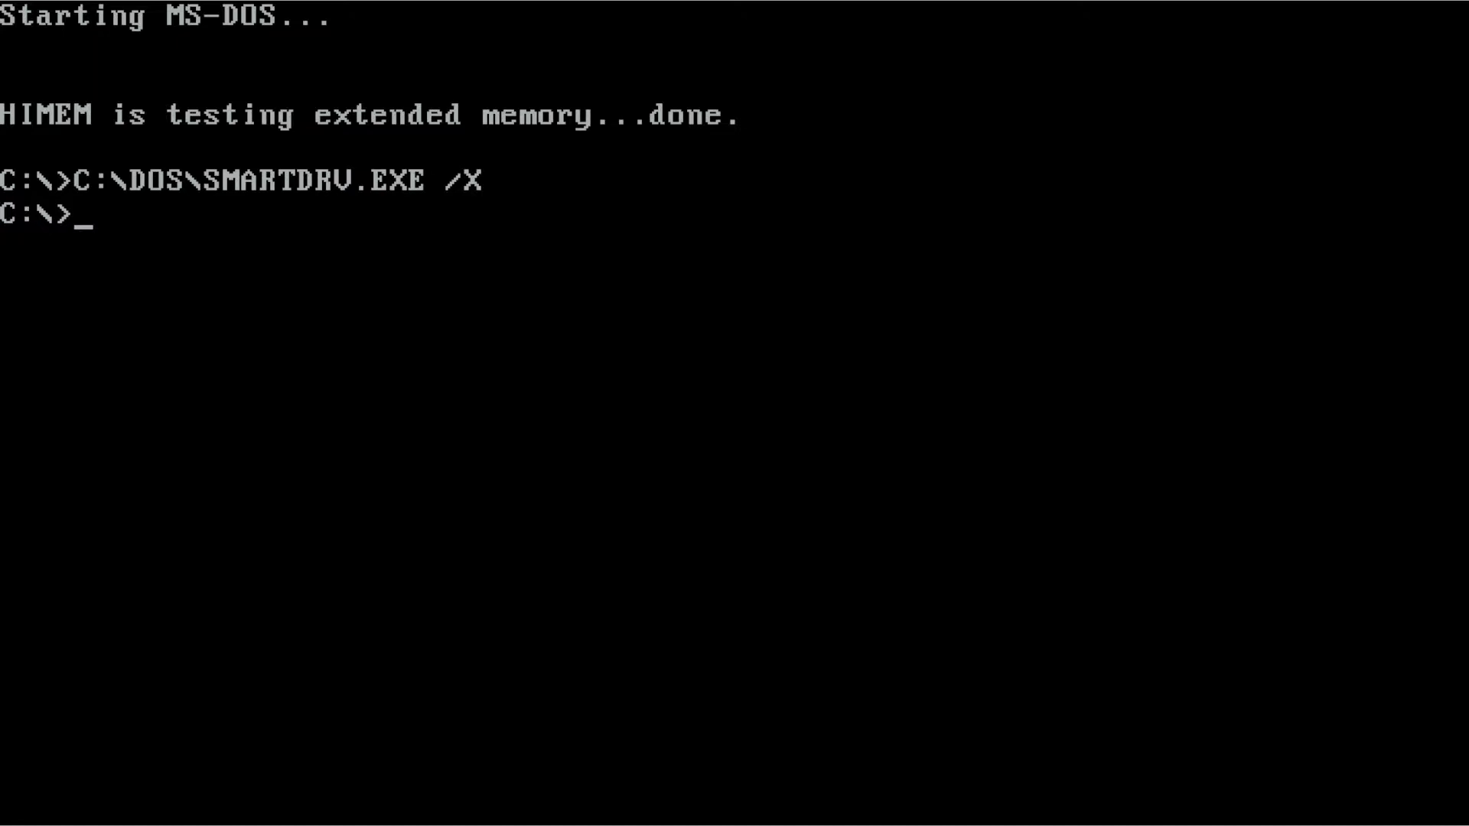
text(c)
key(BackSpace)
text(win)
key(Return)
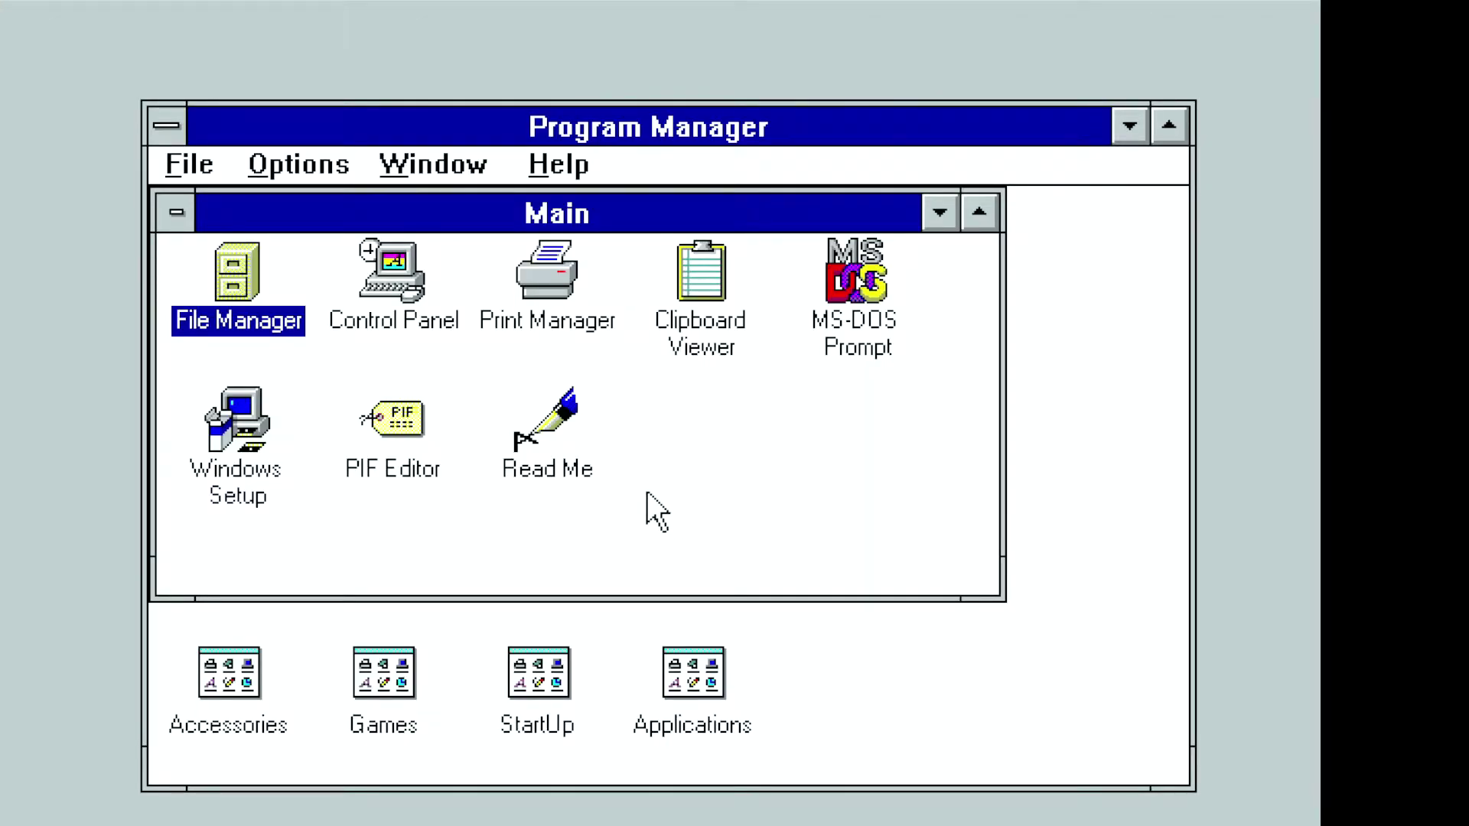
Open the Control Panel, move its window over Program Manager, and close it.
double_click(403, 294)
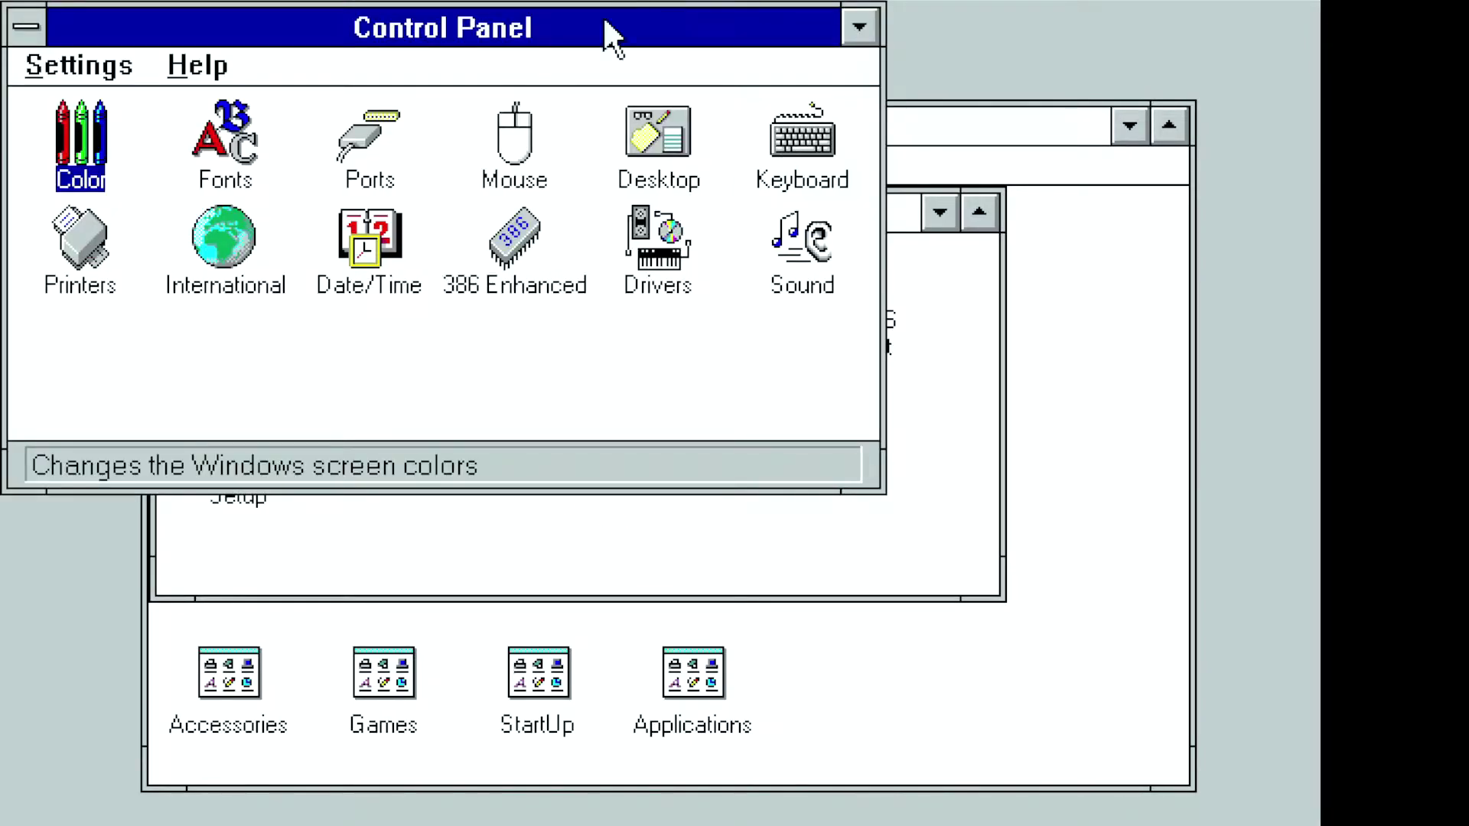
drag(523, 43, 921, 354)
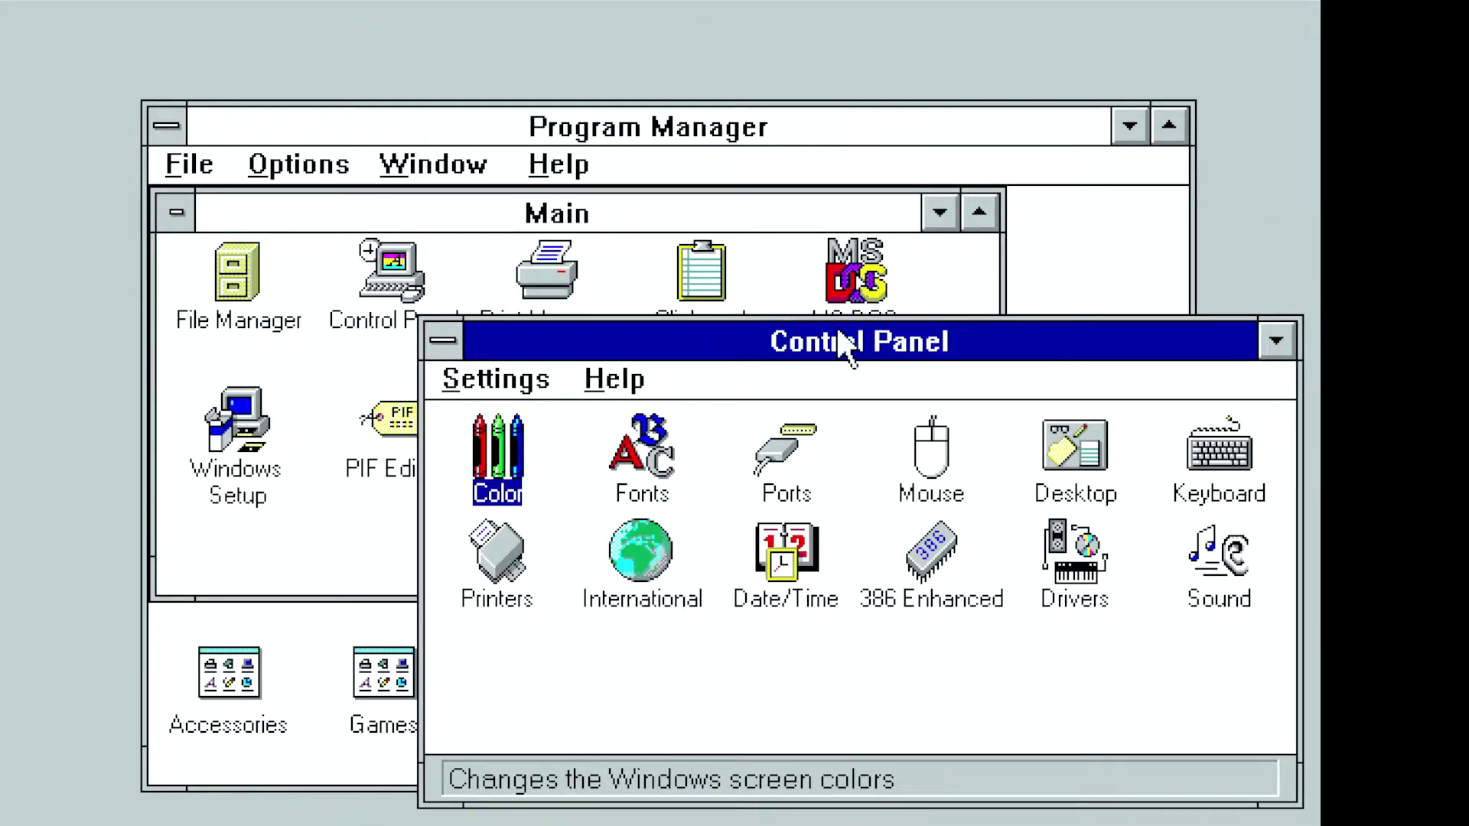
click(437, 344)
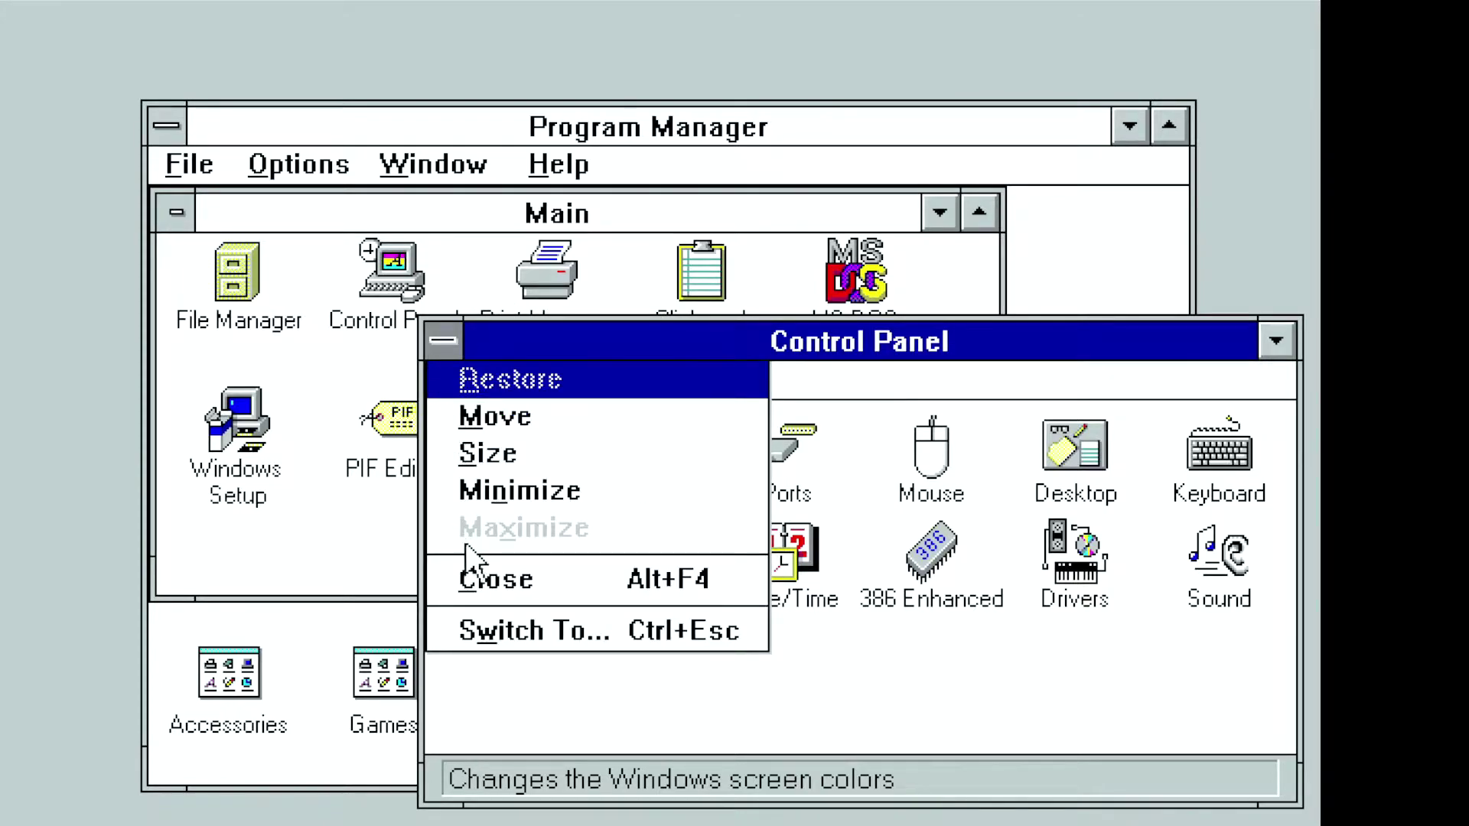
click(483, 579)
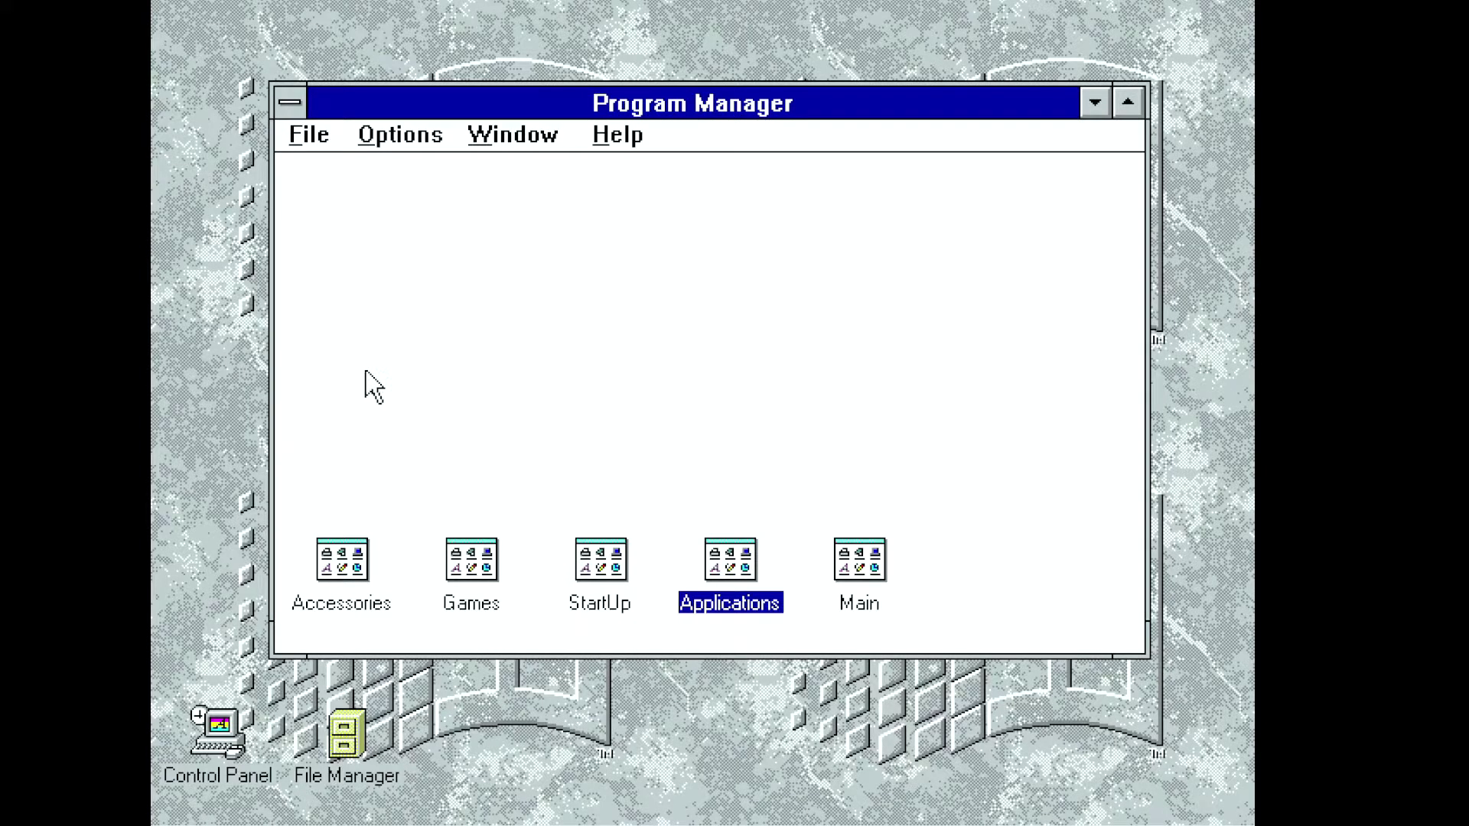
Open File Manager from its minimized desktop icon, view its file commands, and exit it.
double_click(362, 747)
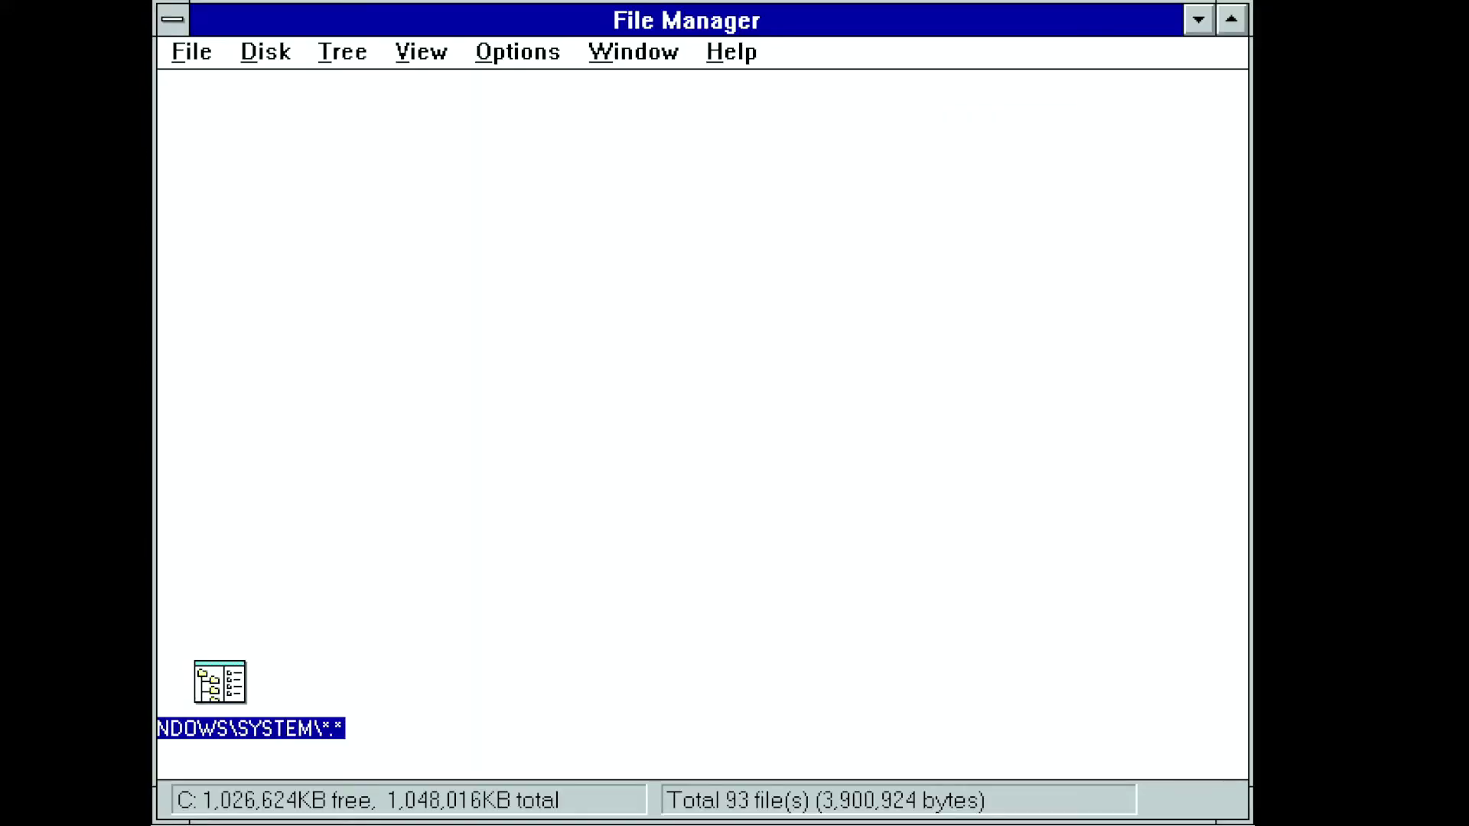
click(203, 50)
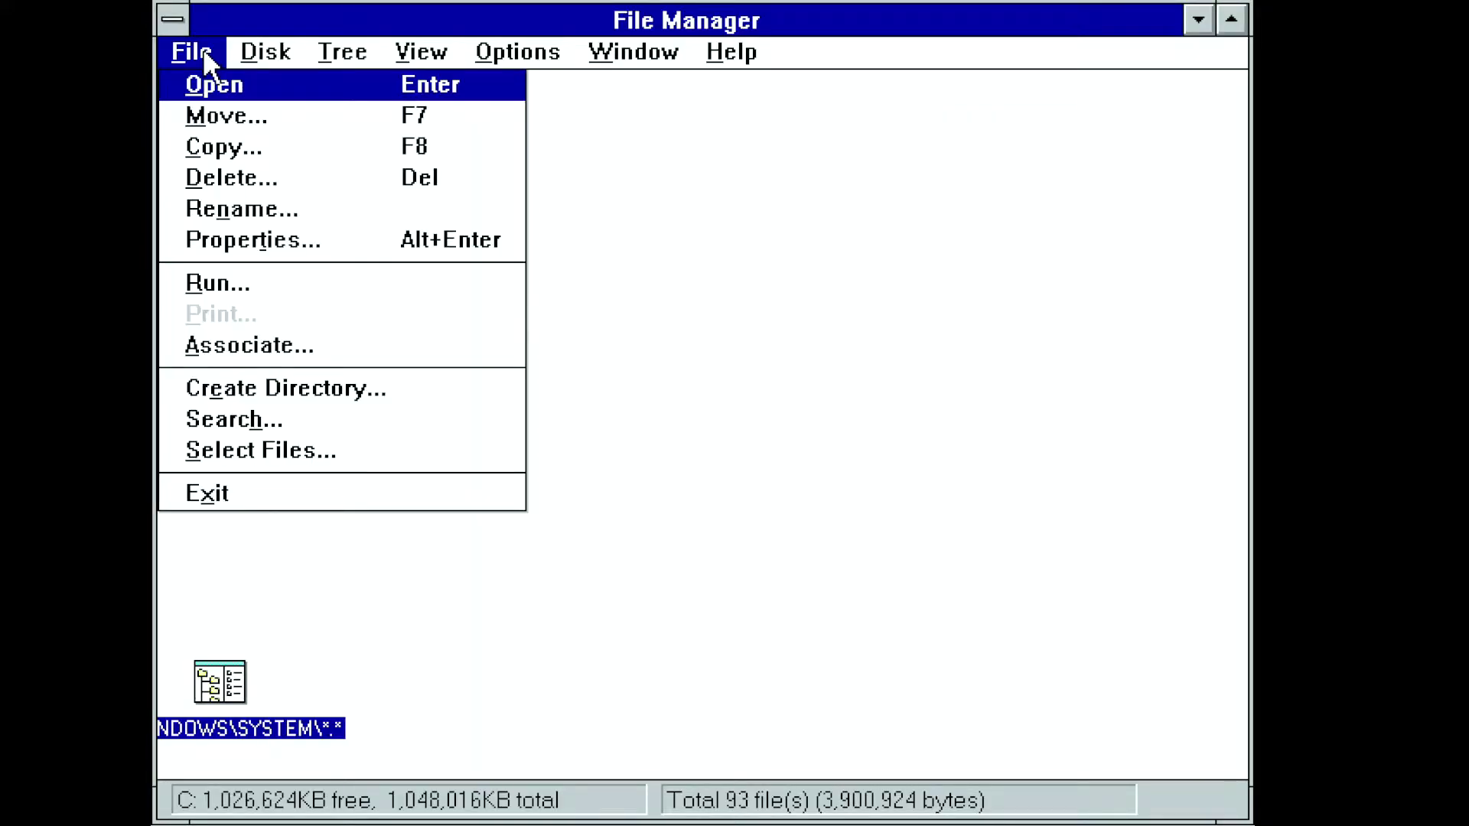
click(259, 493)
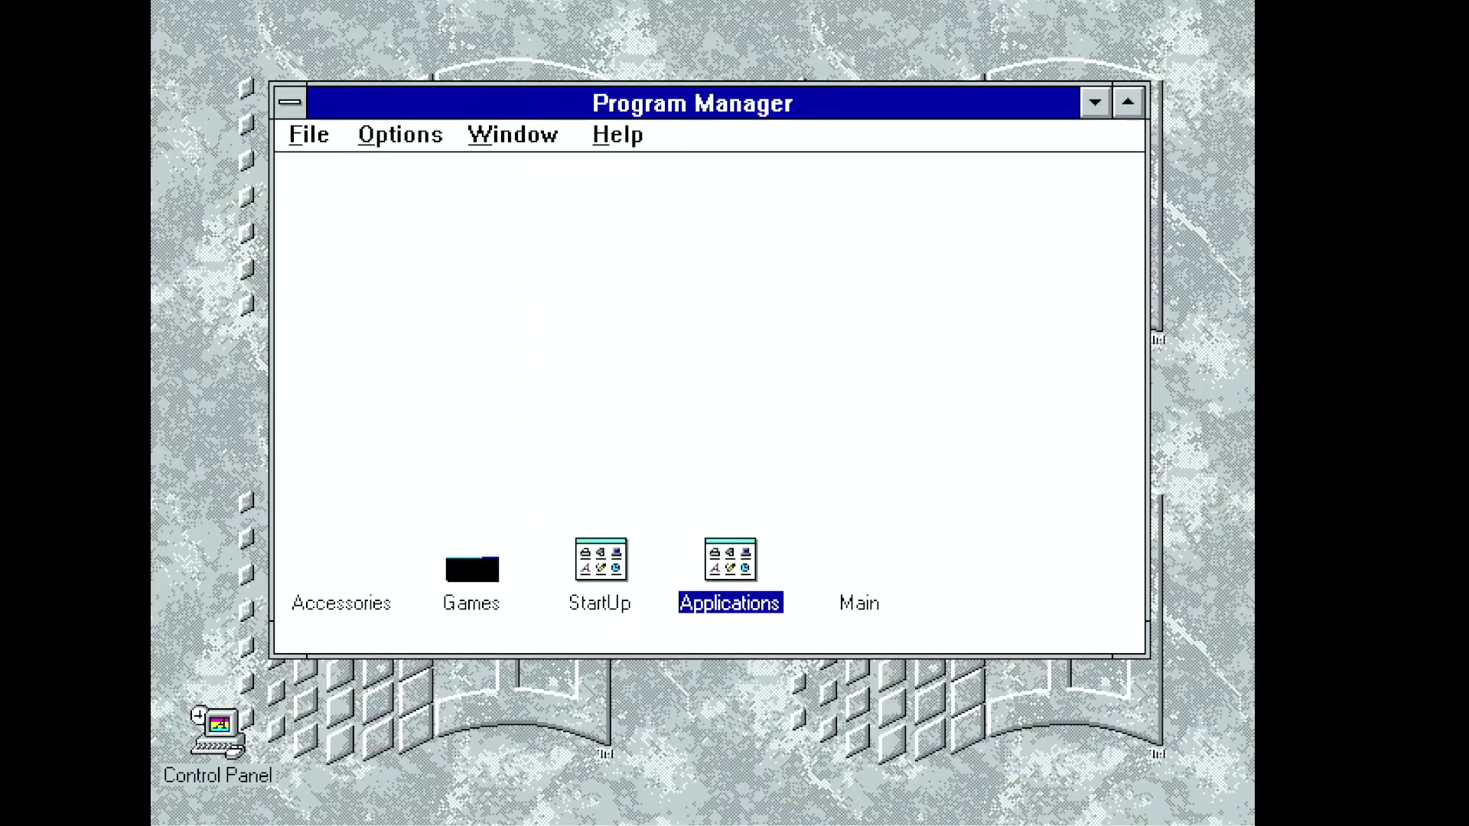
View the properties of the Applications program group and close them without changes.
click(371, 134)
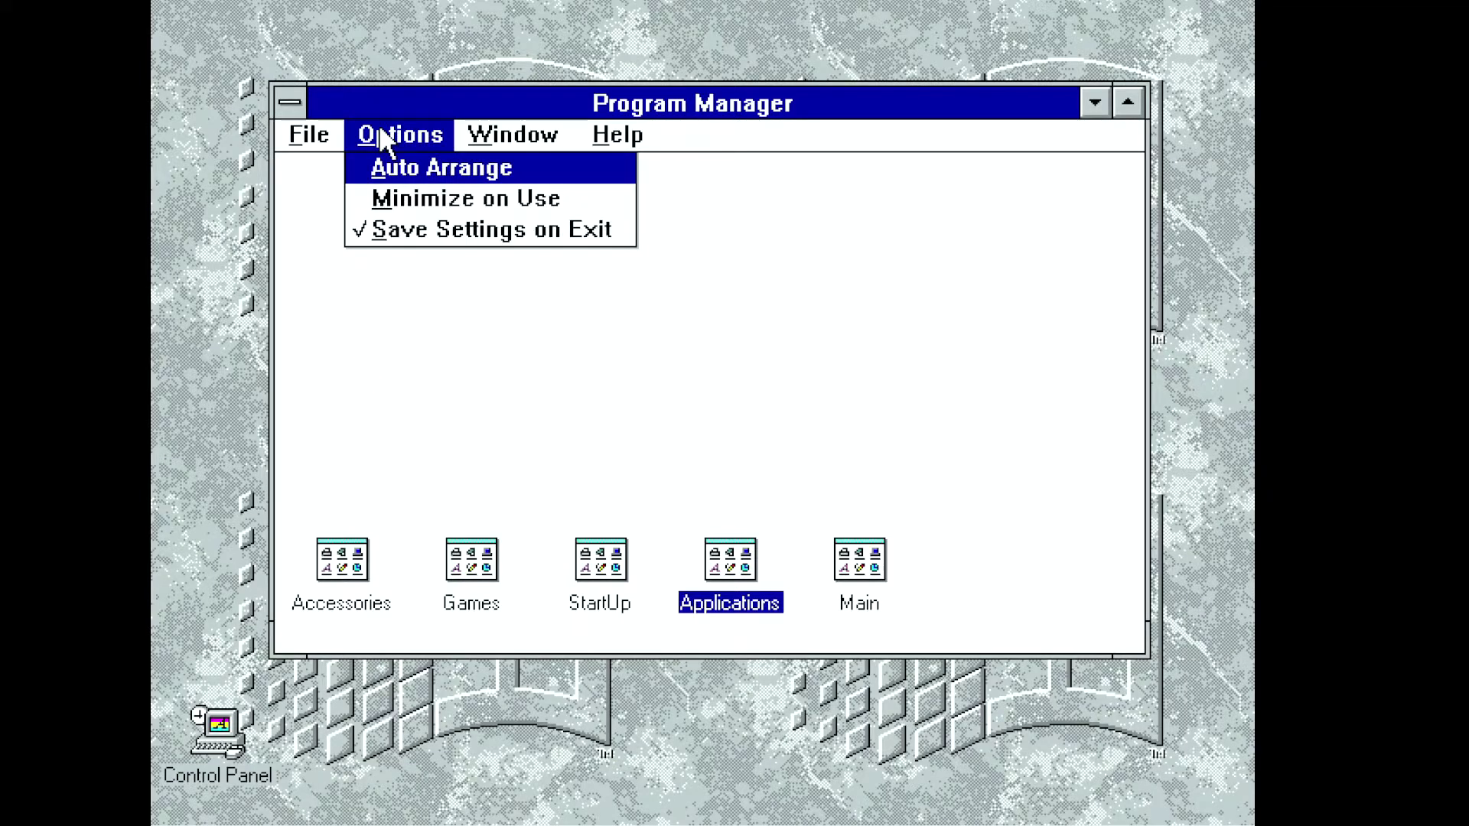
click(294, 135)
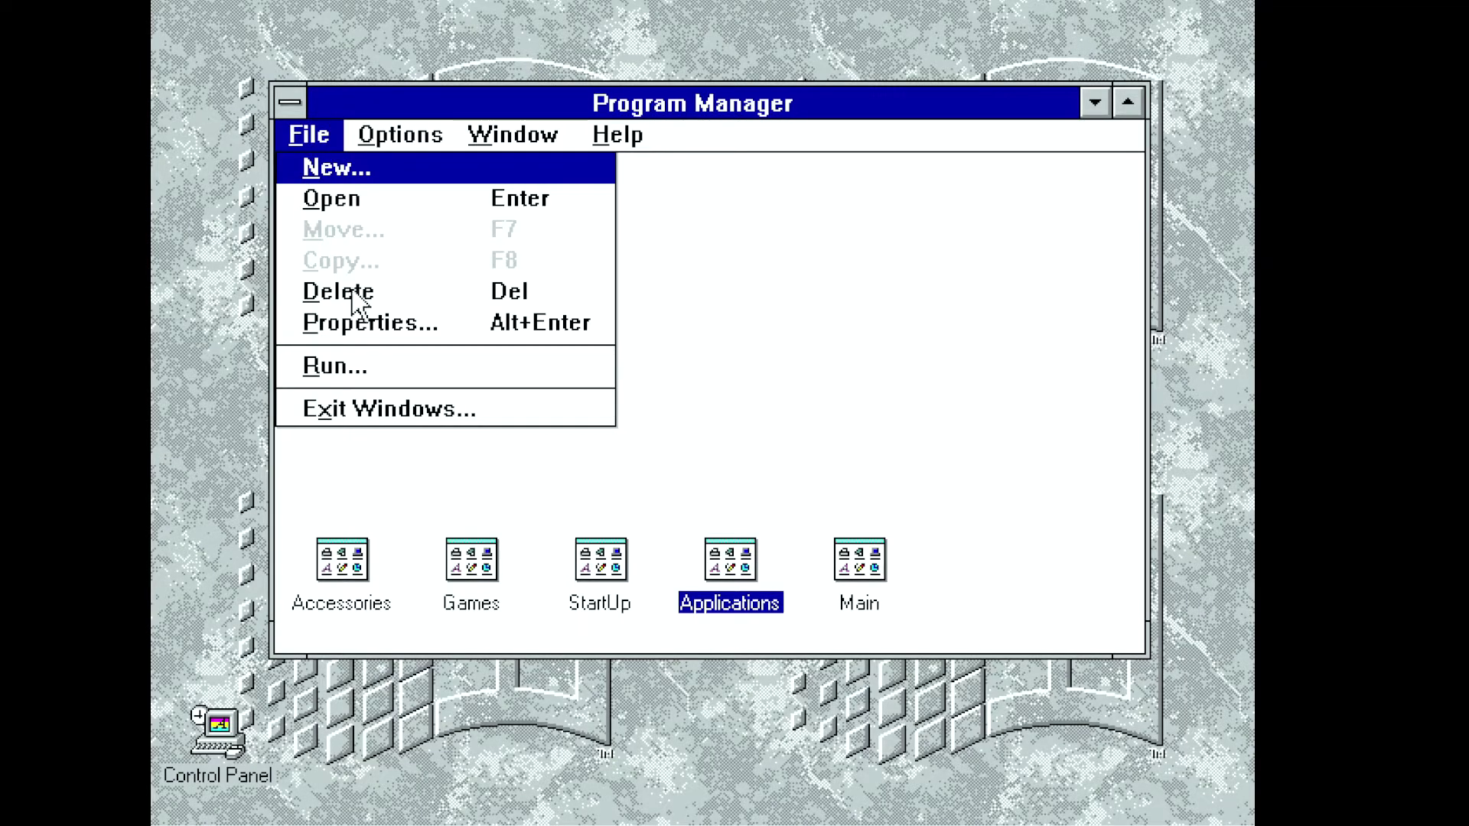
click(380, 329)
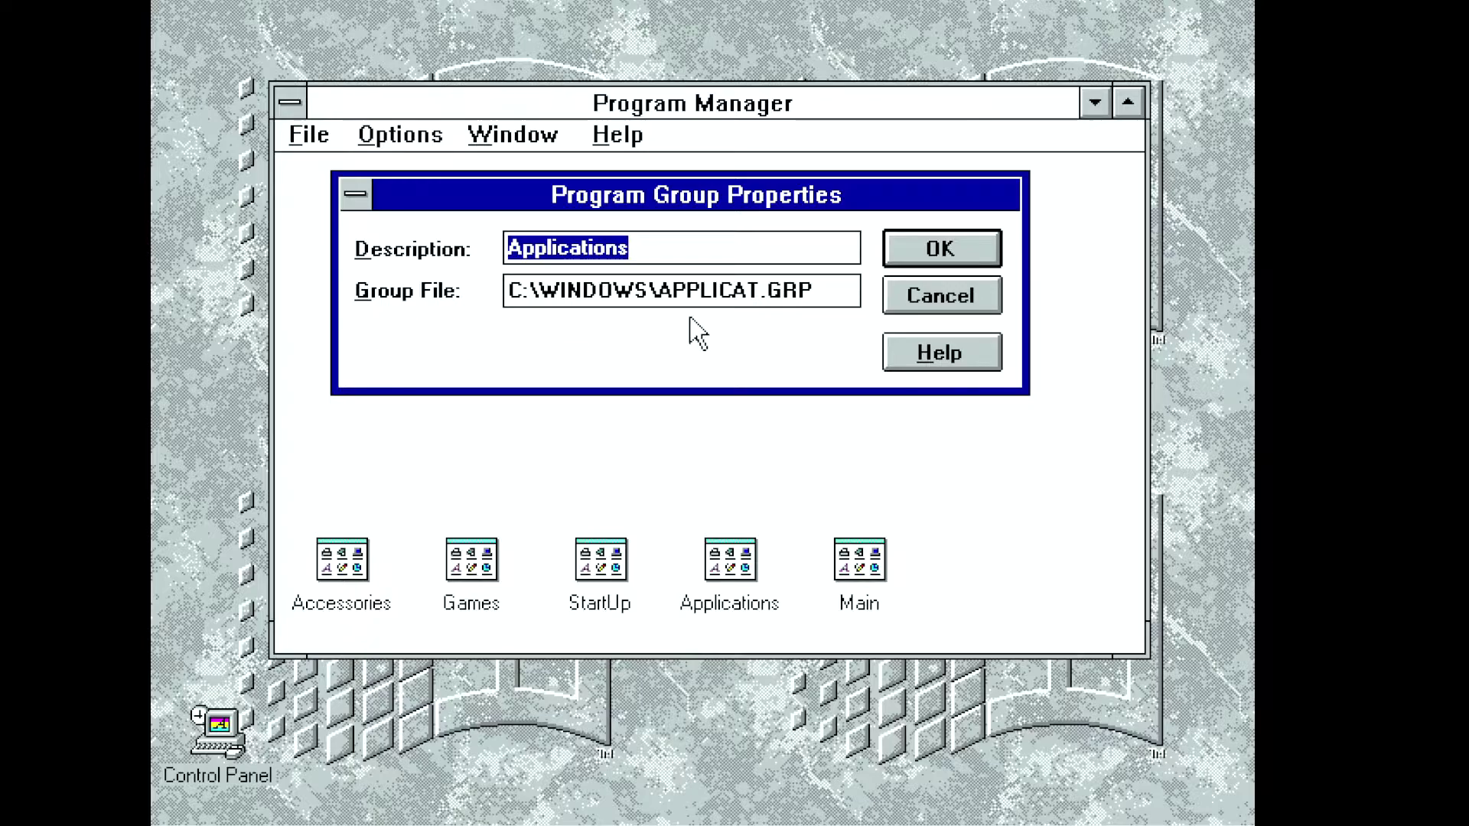
click(914, 292)
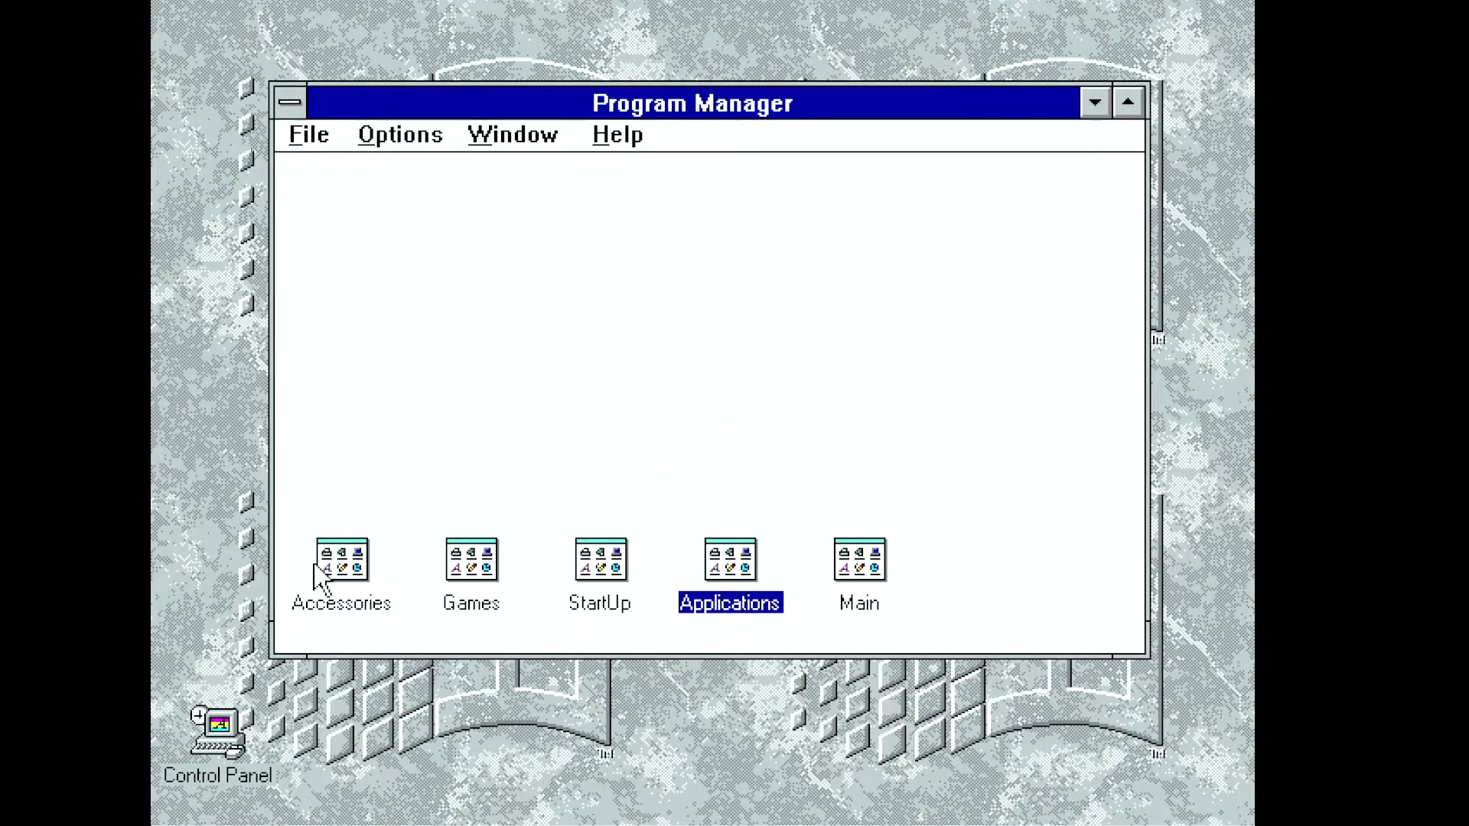
Restore the minimized Control Panel and examine the color schemes in the Color settings.
double_click(222, 722)
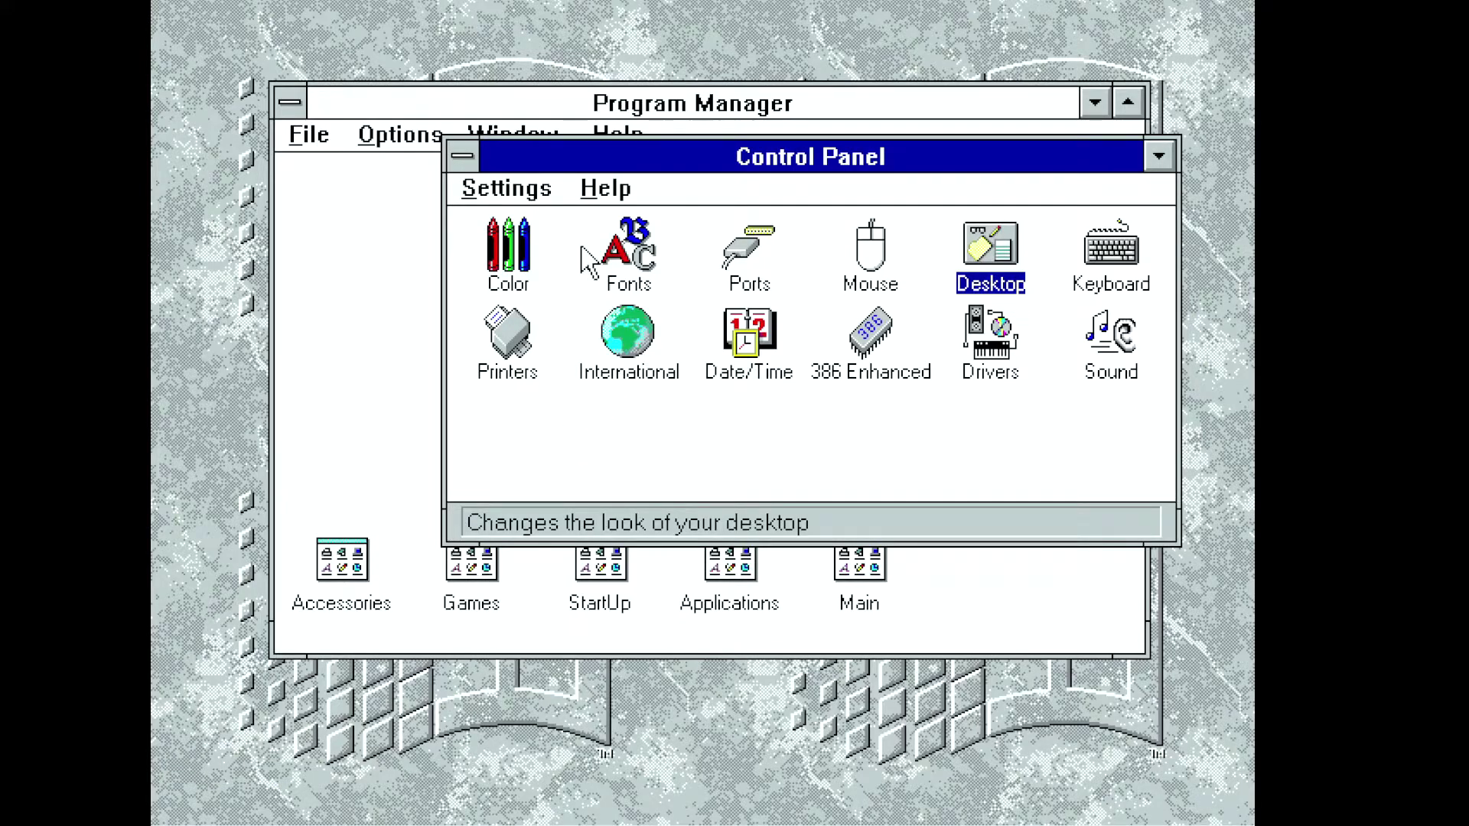
double_click(501, 261)
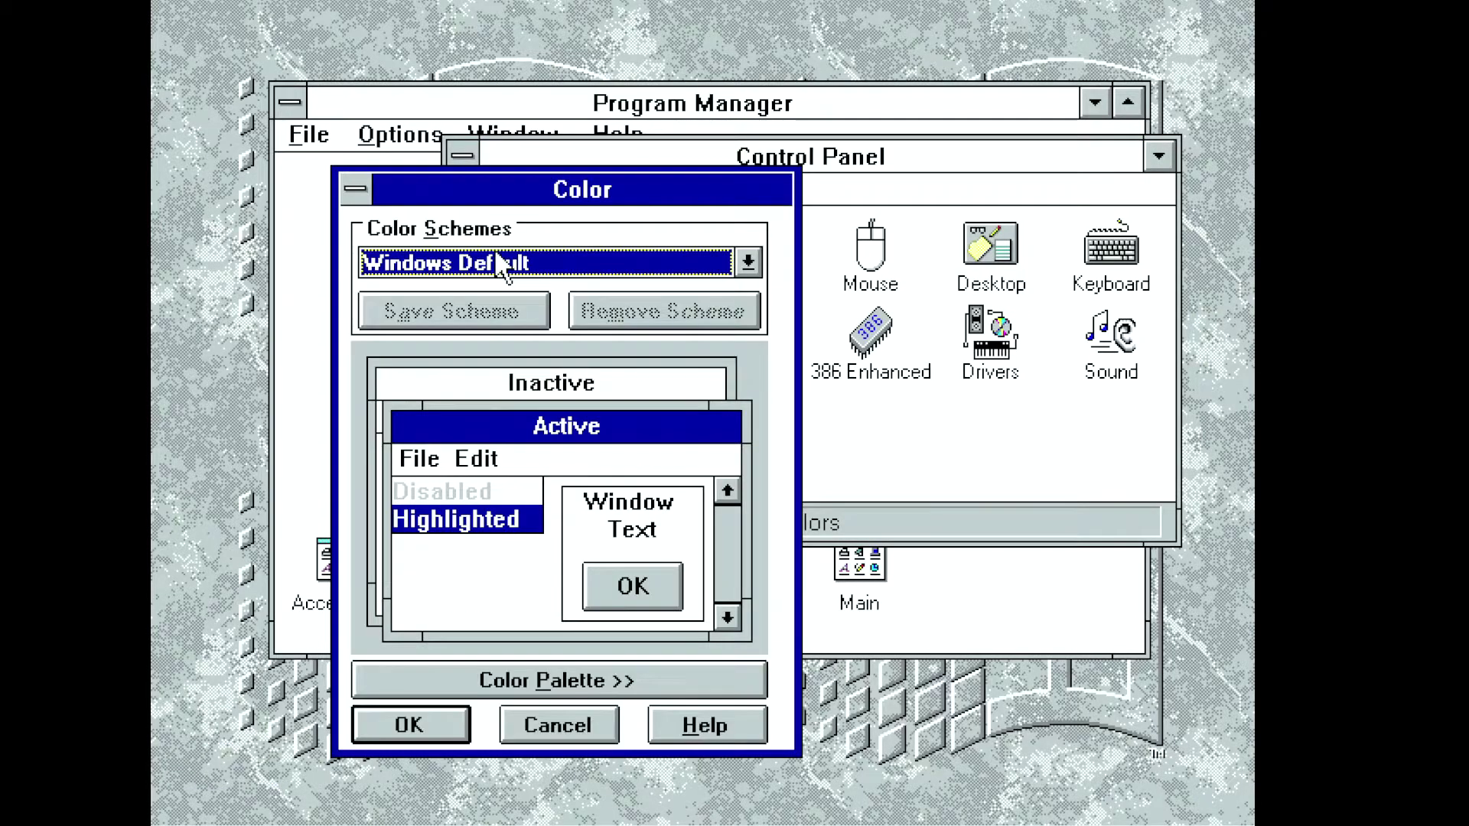
click(517, 263)
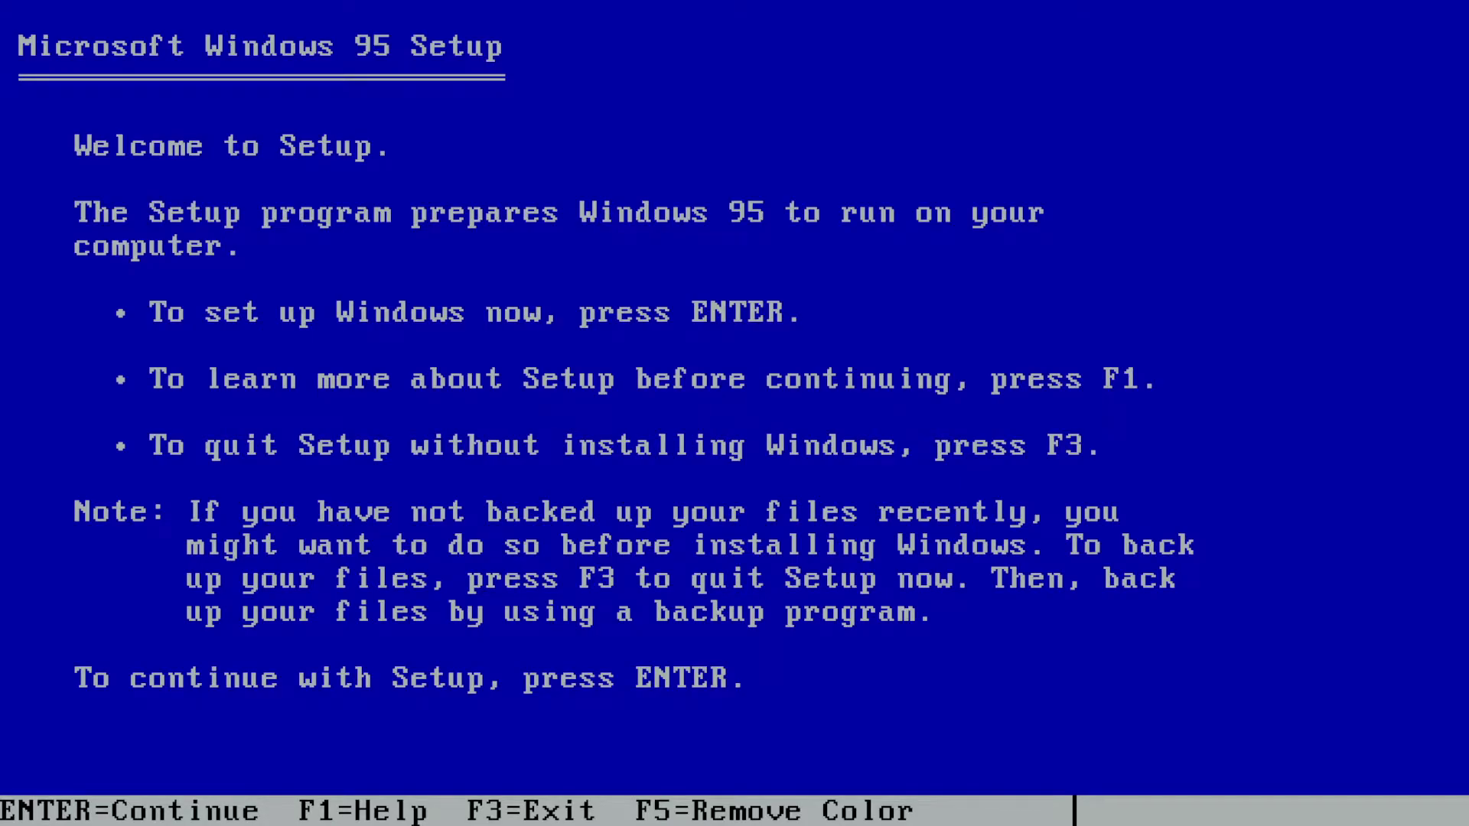
Start Windows 95 Setup and choose to configure the unallocated disk space.
key(Return)
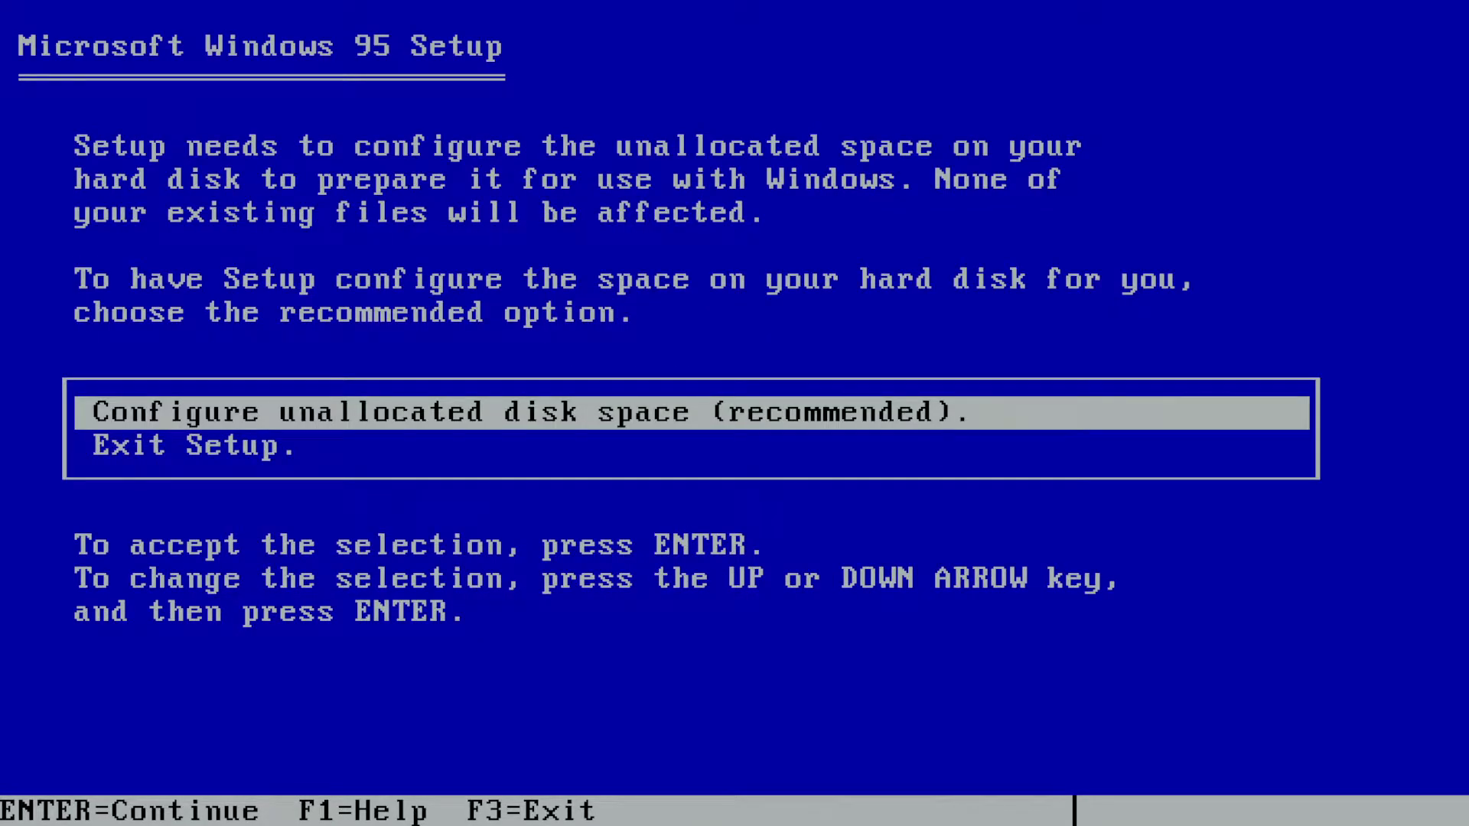
key(Down)
key(Up)
key(Return)
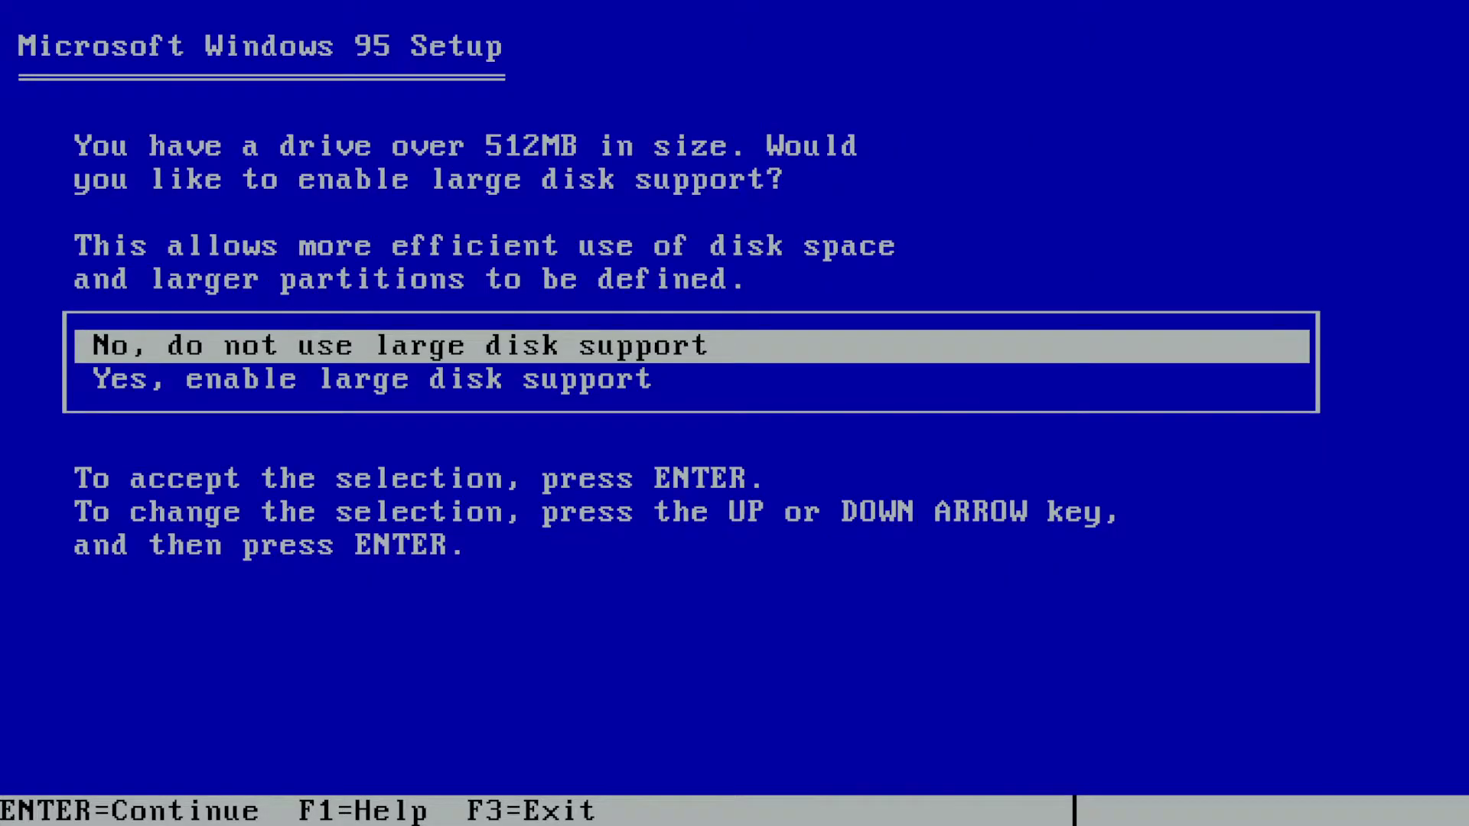
Enable large disk support for the drive and continue with the Windows 95 disk preparation.
key(Down)
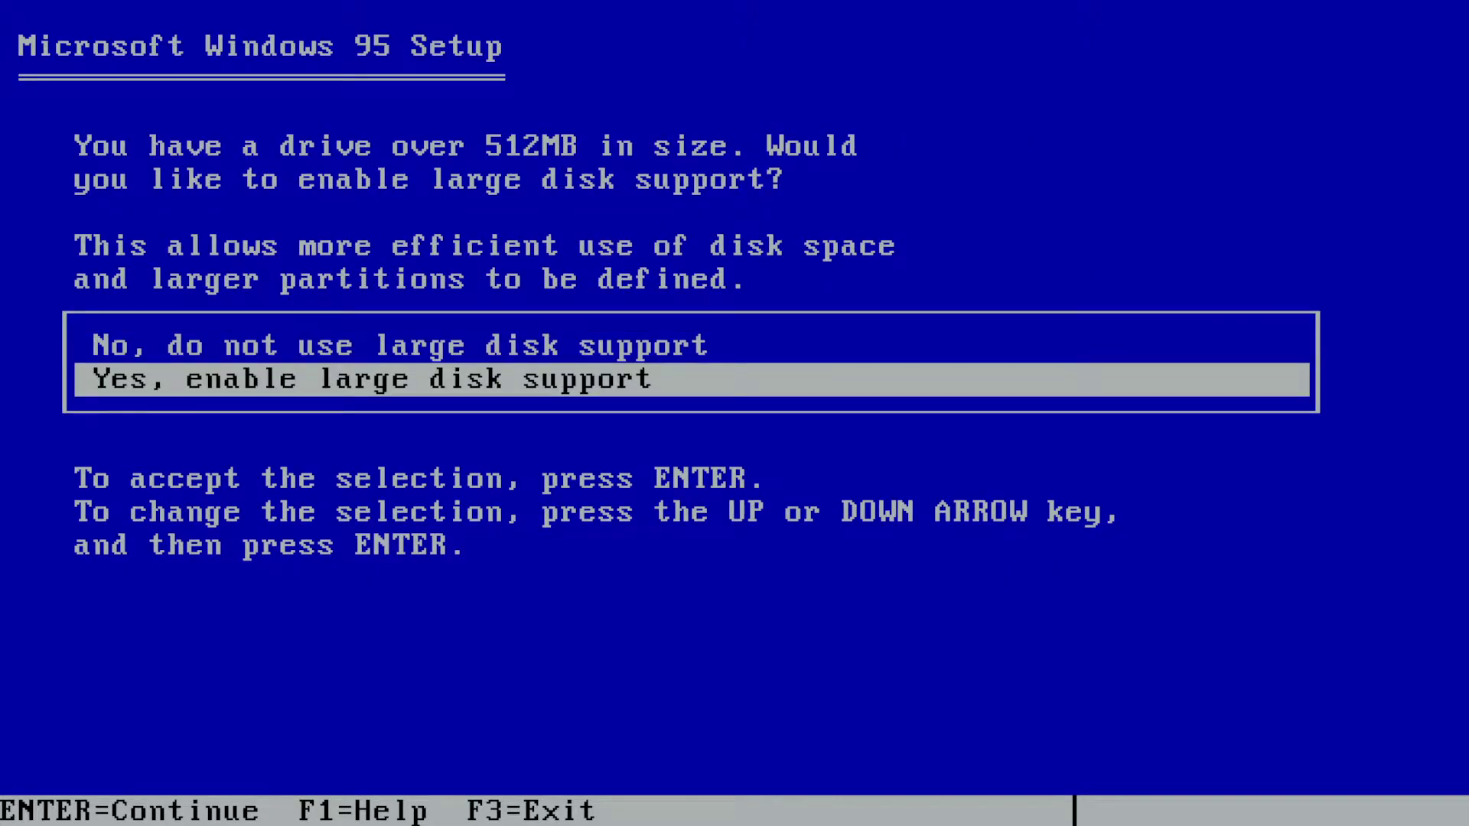
key(Return)
key(Return)
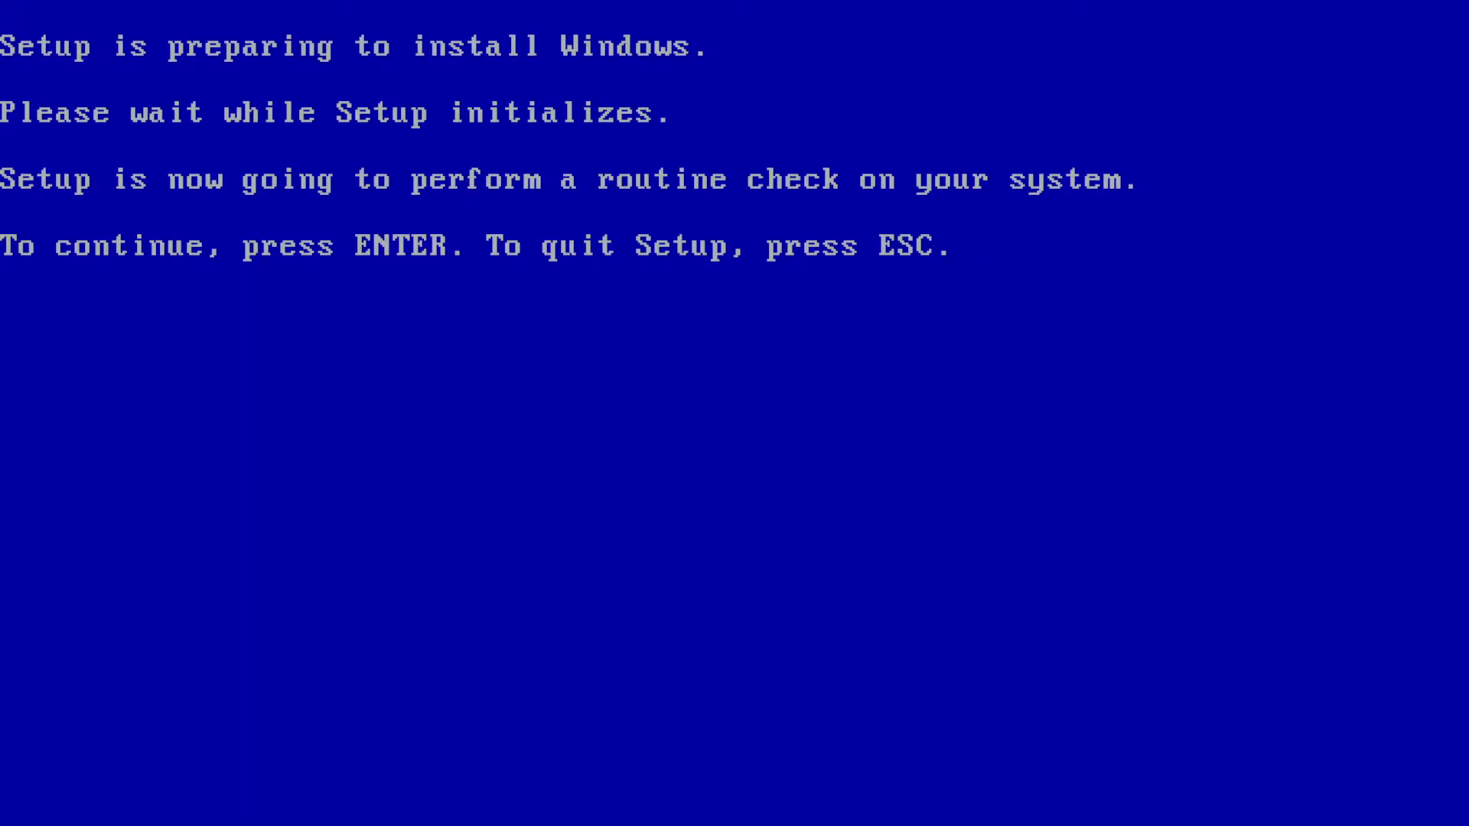
Run the routine system check and continue past the Windows 95 Setup welcome to the license agreement.
key(Return)
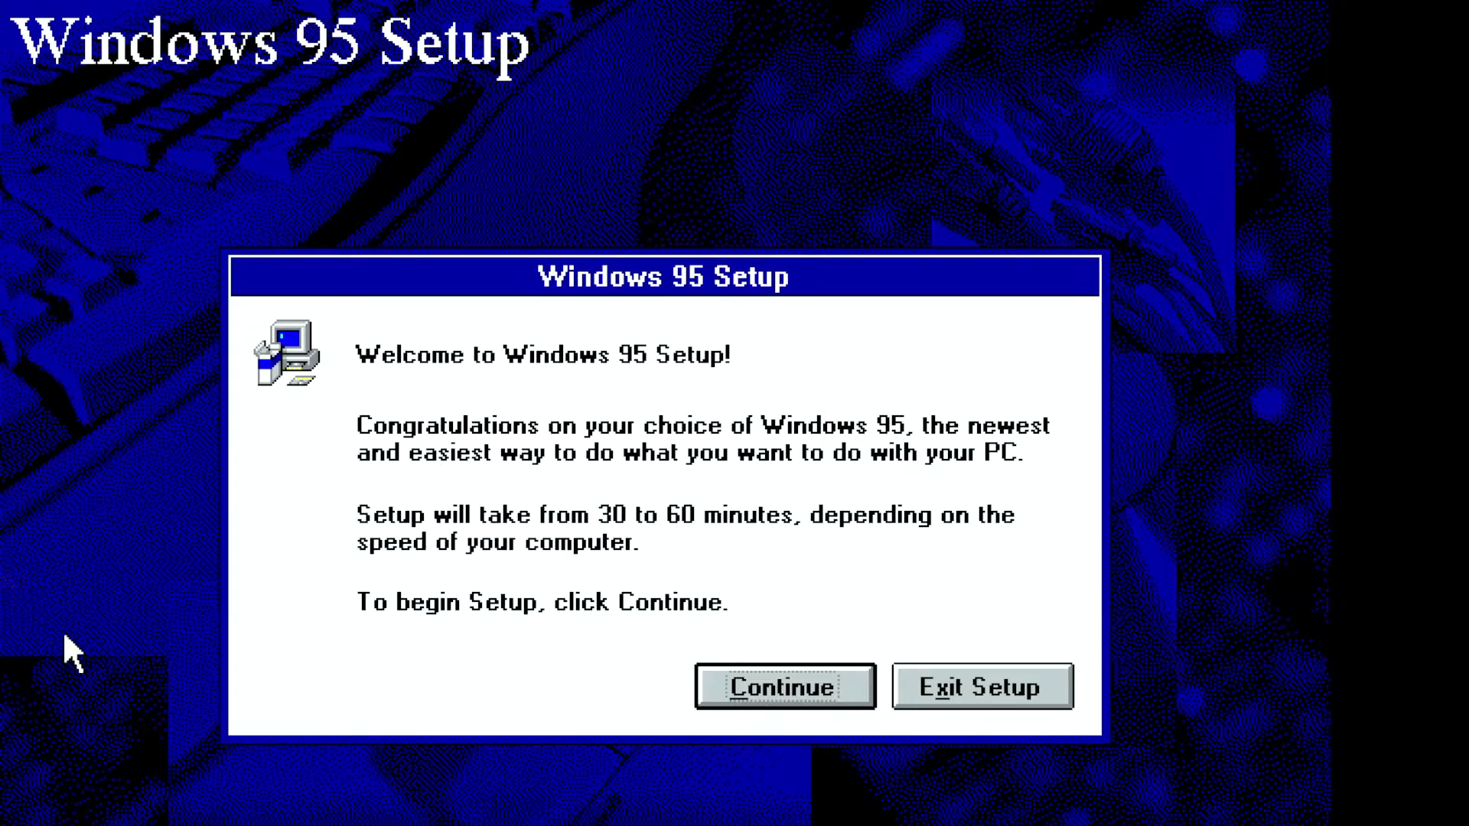
click(838, 696)
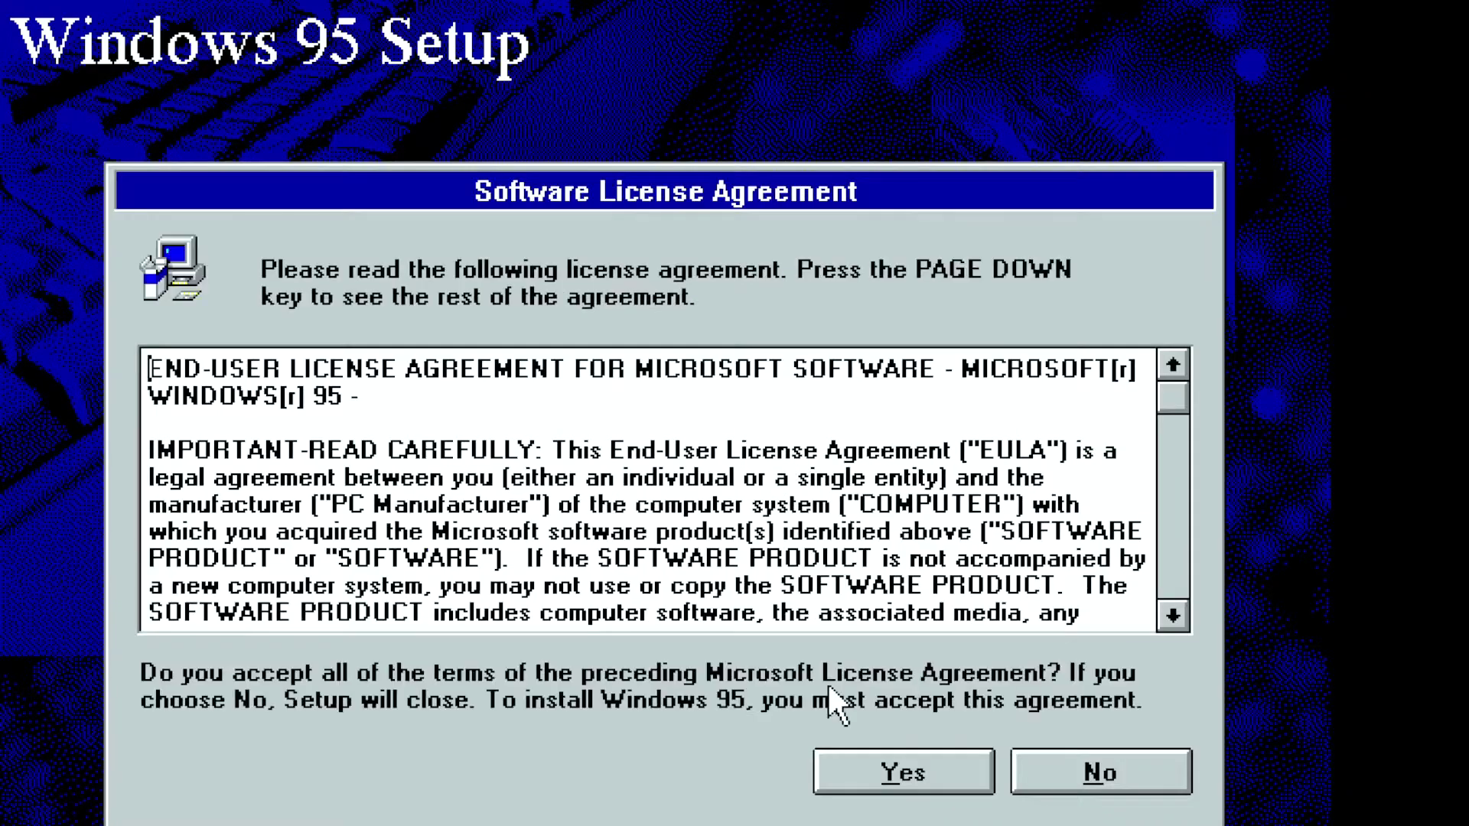
Accept the Windows 95 license agreement, start the Setup Wizard and choose the Typical setup.
click(830, 768)
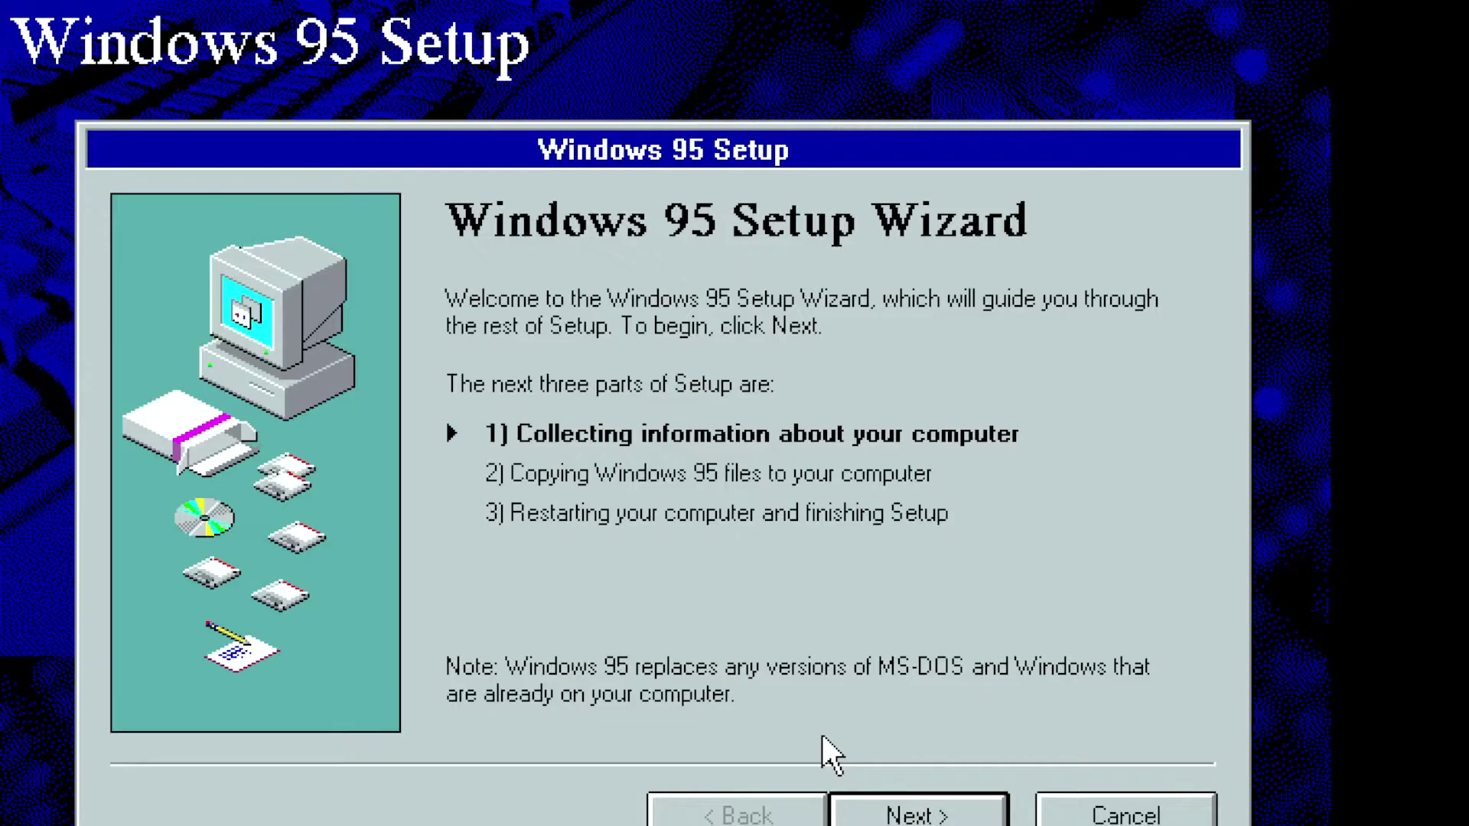
click(935, 816)
click(935, 815)
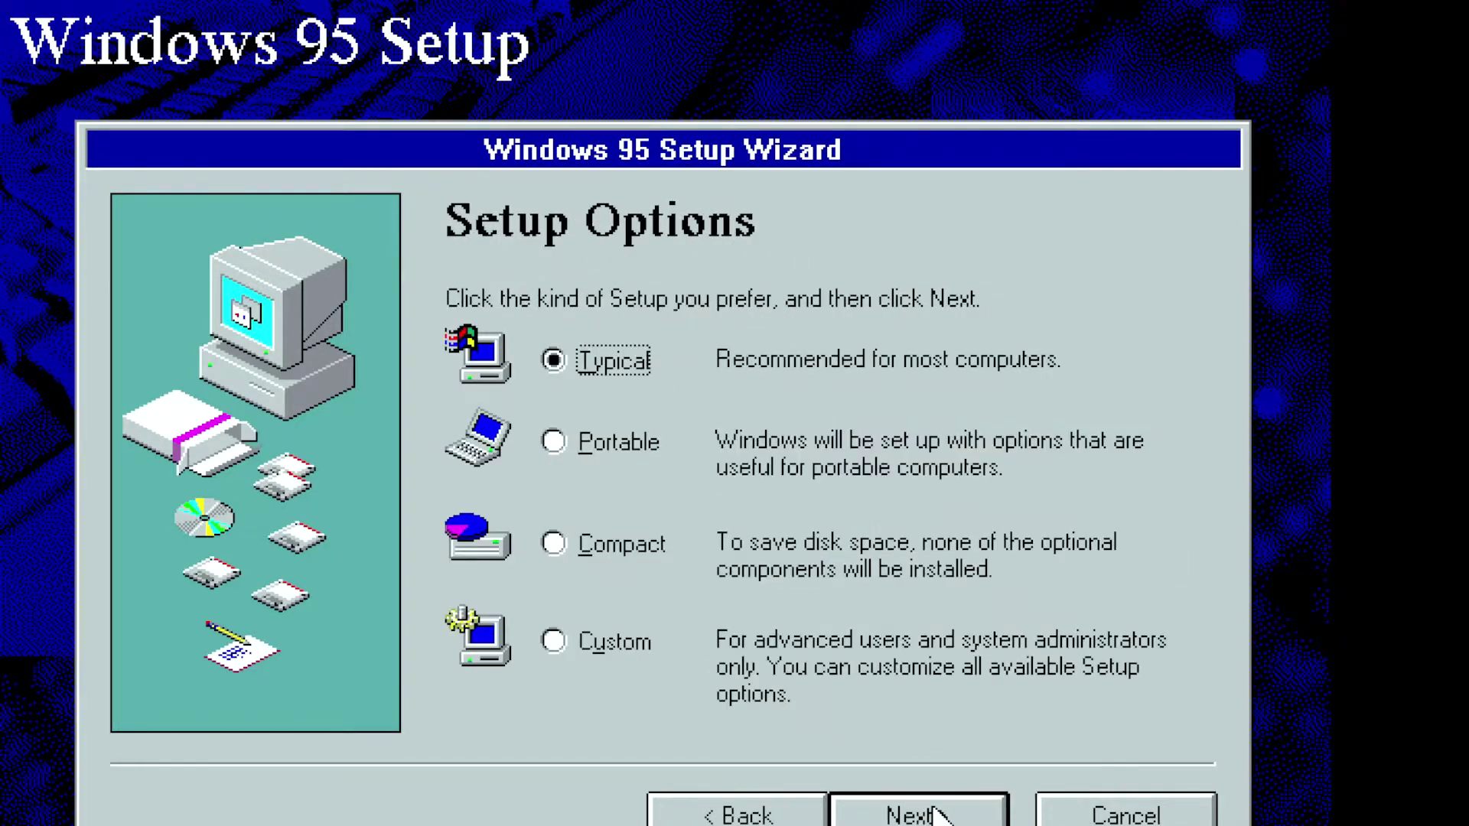
click(934, 816)
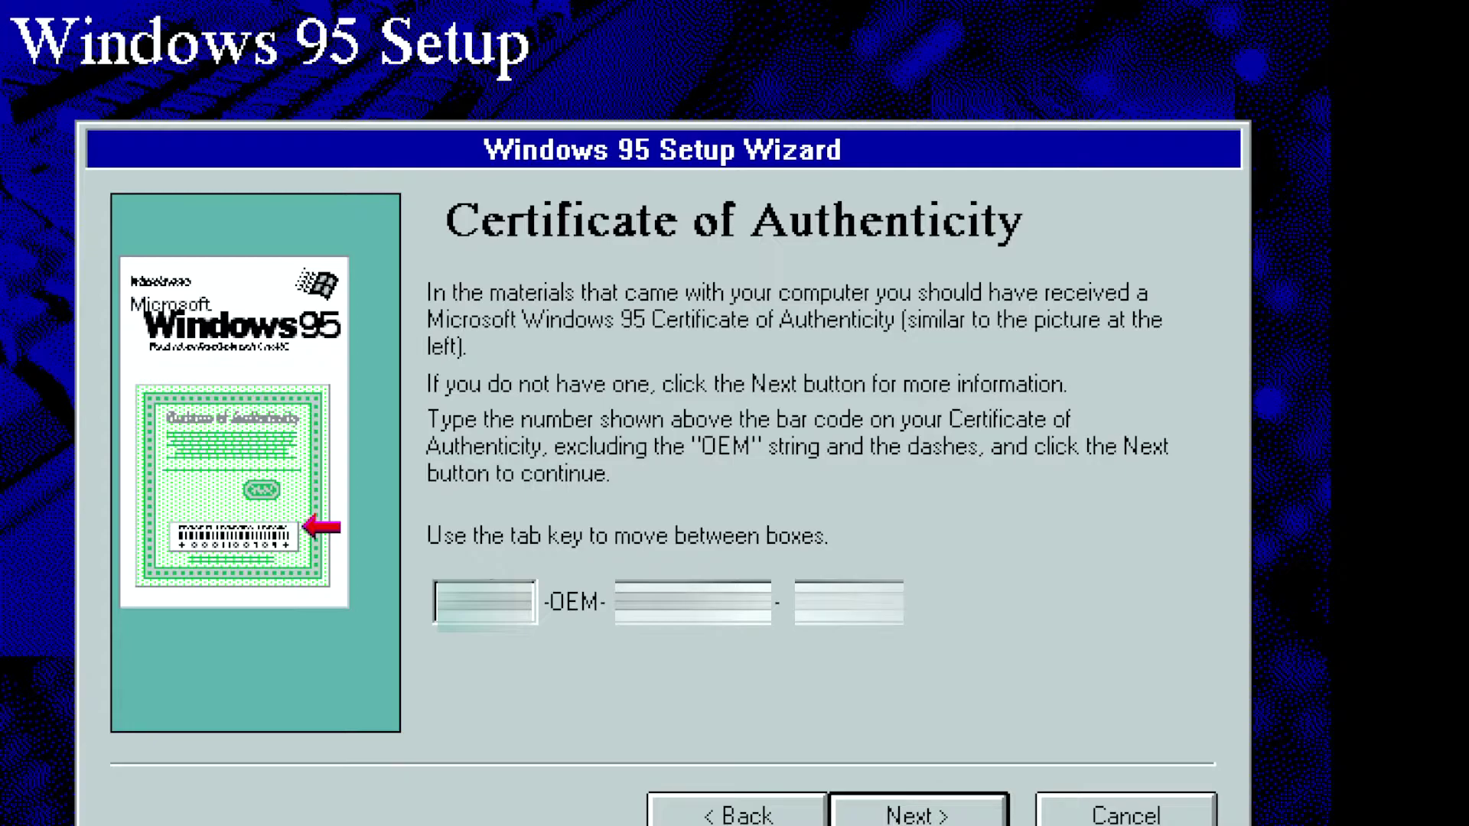
Continue past the Certificate of Authenticity page and fill in the user information with the user's name.
click(903, 809)
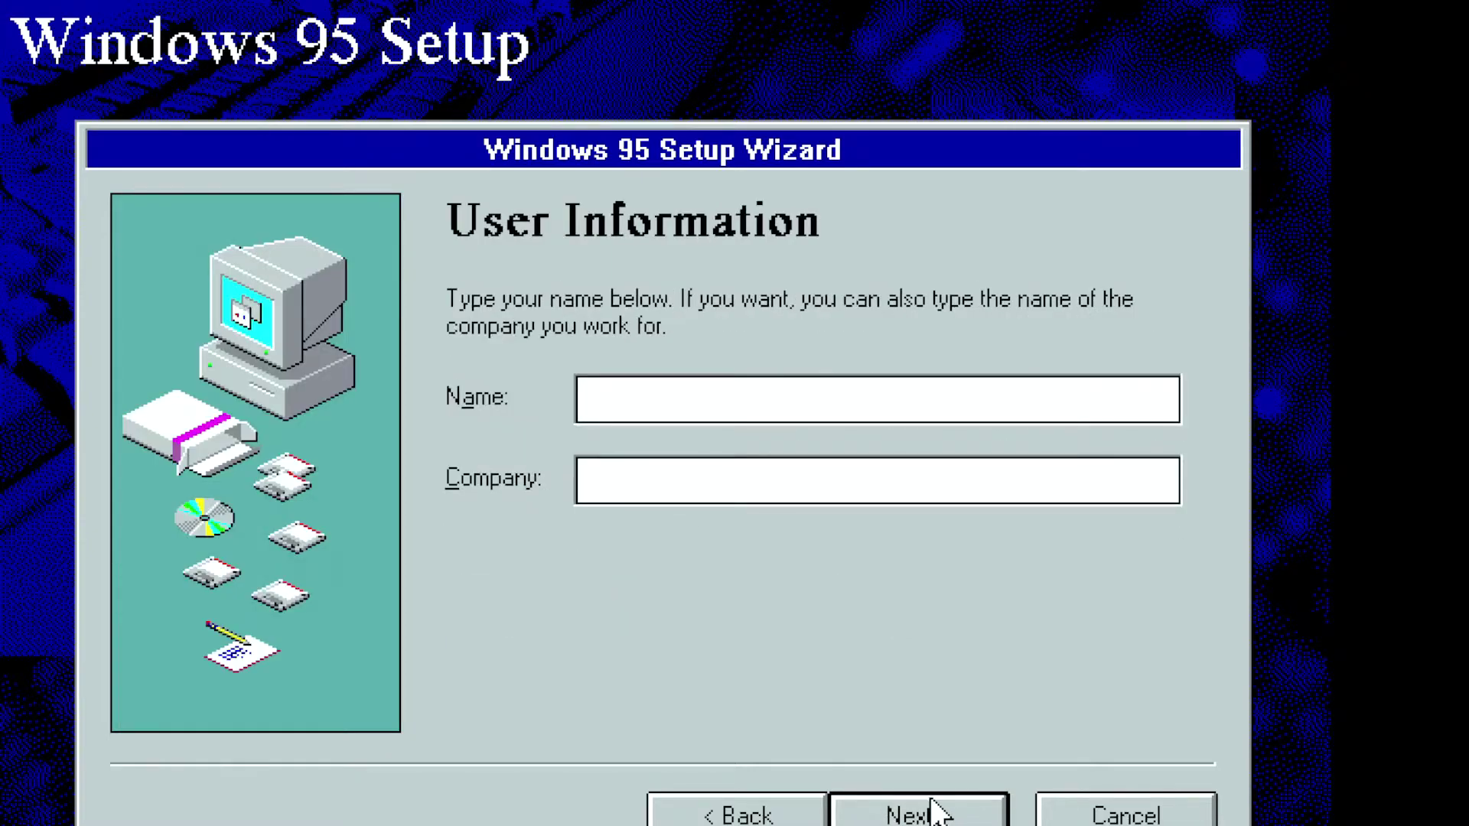
text(Alex)
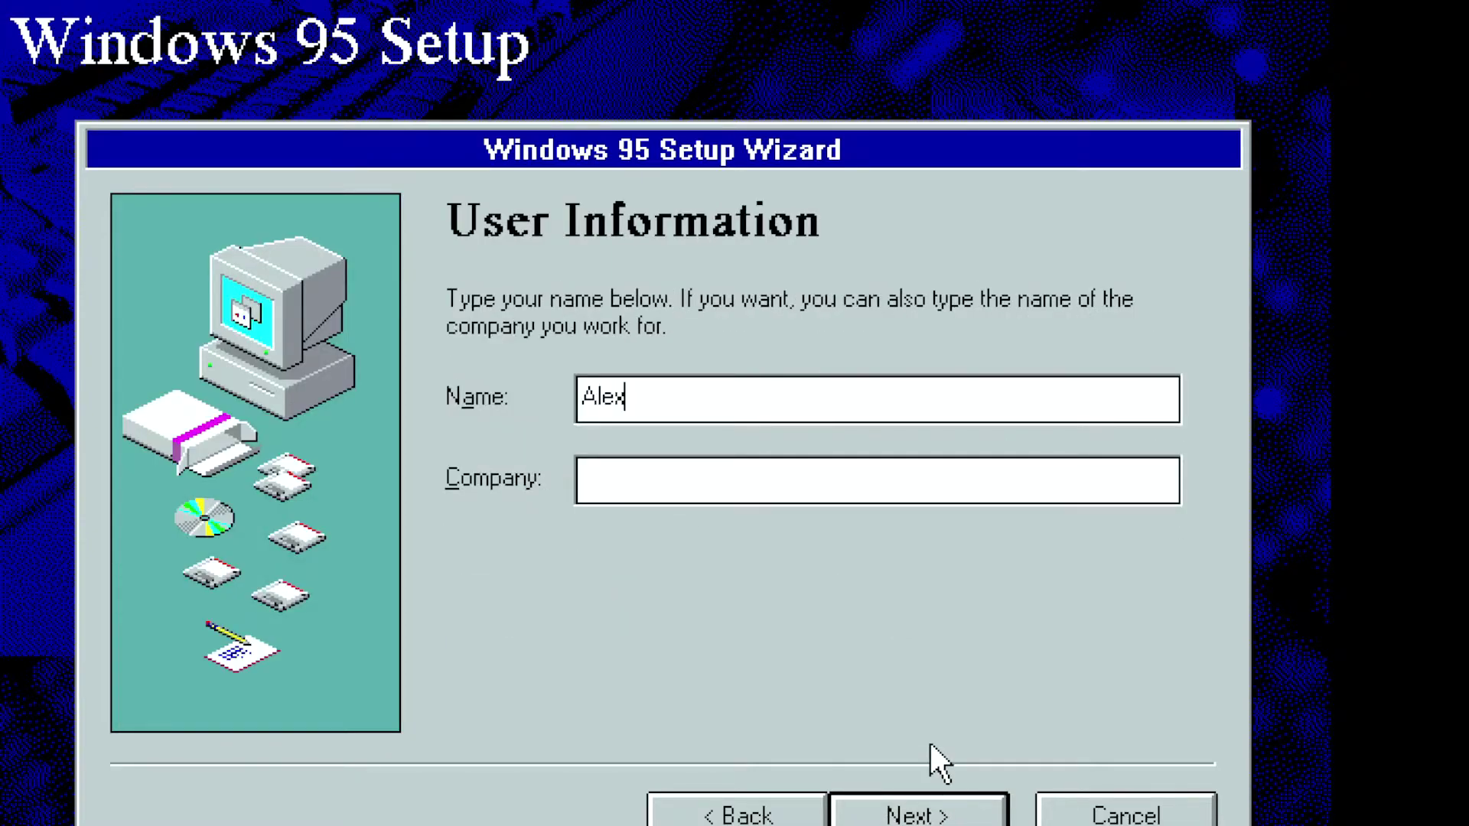
text(Tech)
click(946, 817)
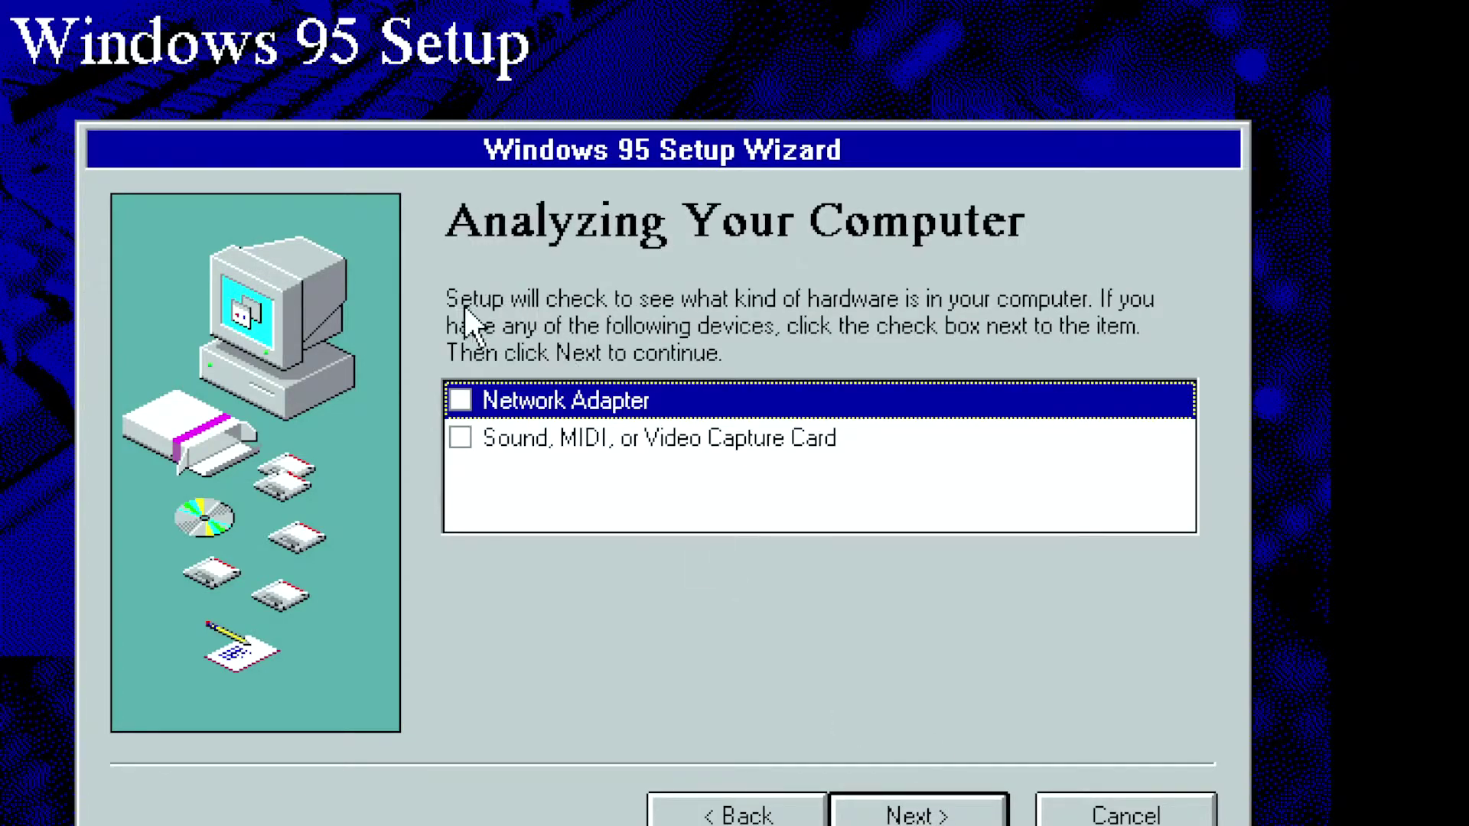
Include the network adapter and the sound, MIDI or video capture card in the hardware check and start the analysis.
click(457, 402)
click(460, 439)
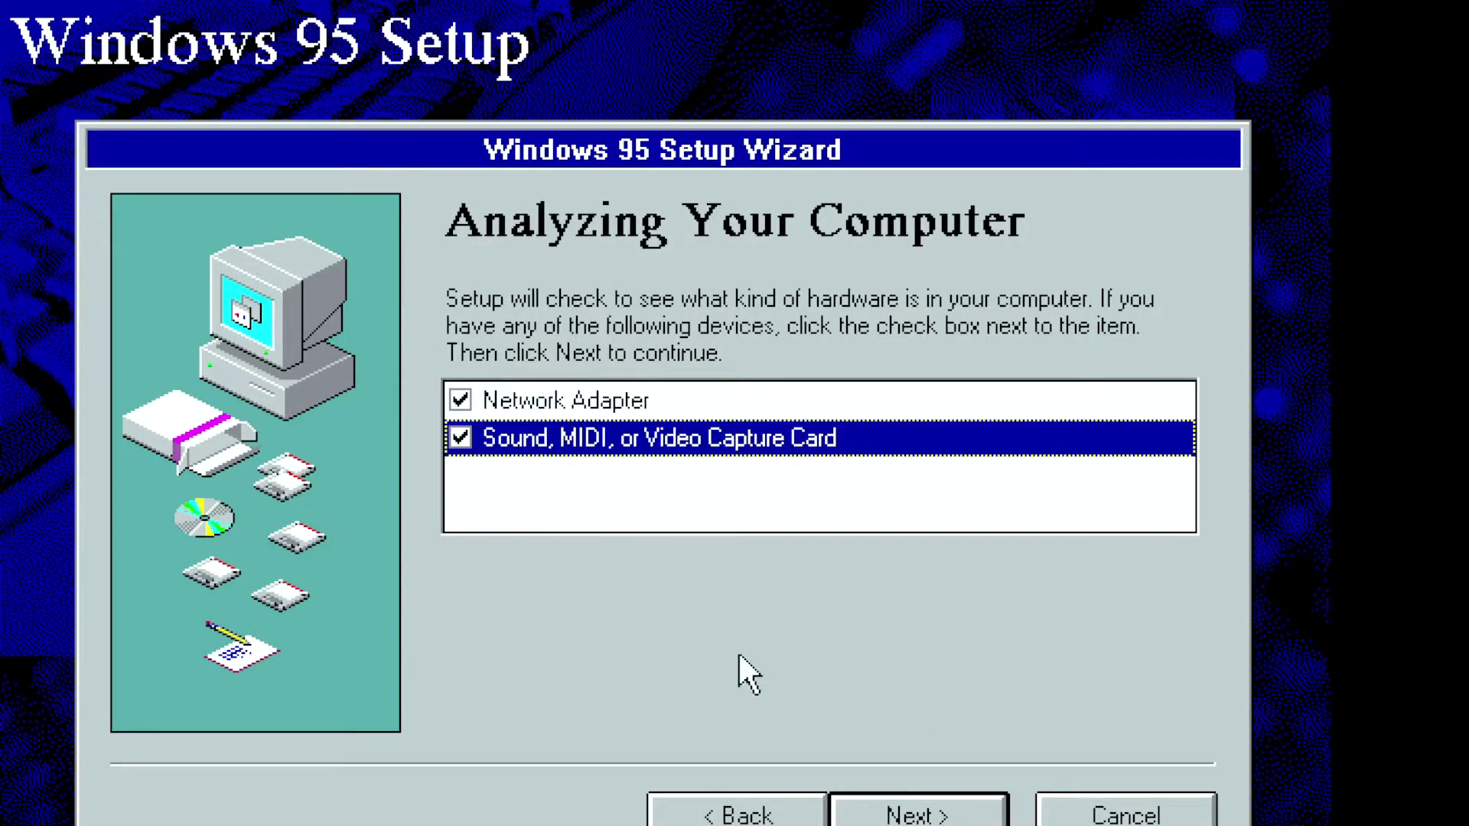
click(858, 821)
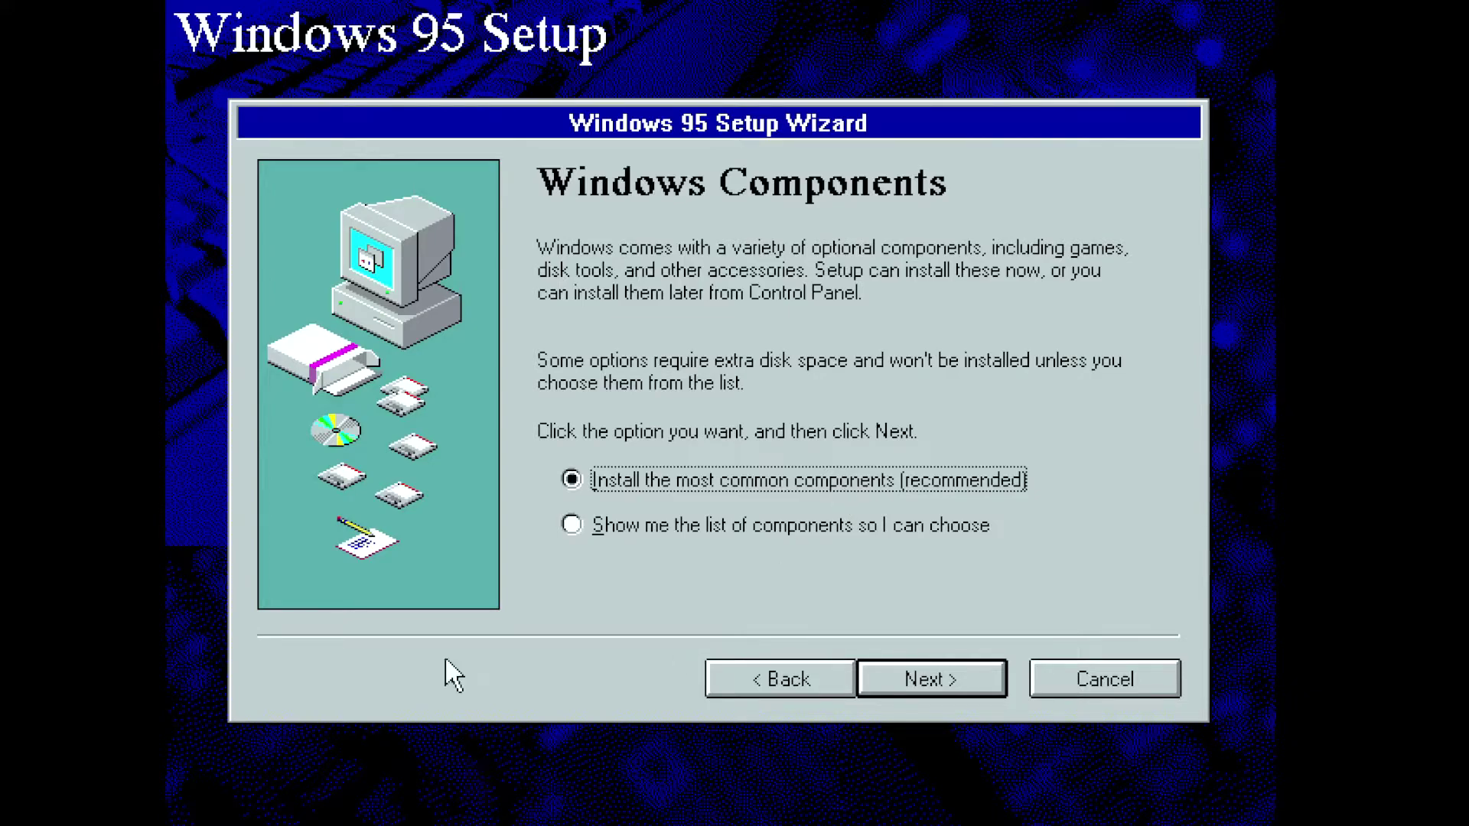
Choose the most common components without a startup disk and start copying the Windows 95 files.
click(962, 680)
click(719, 480)
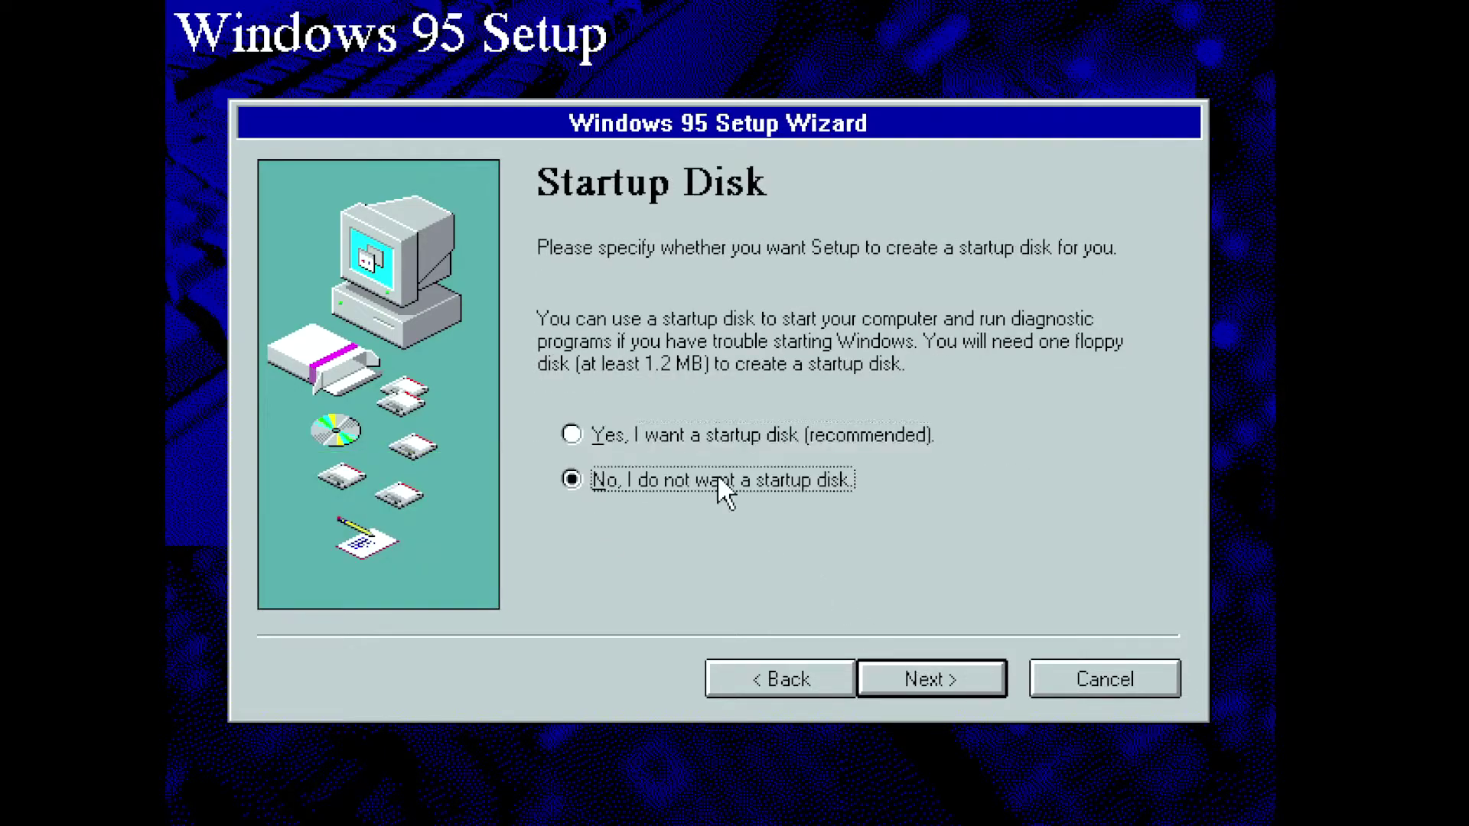
click(948, 669)
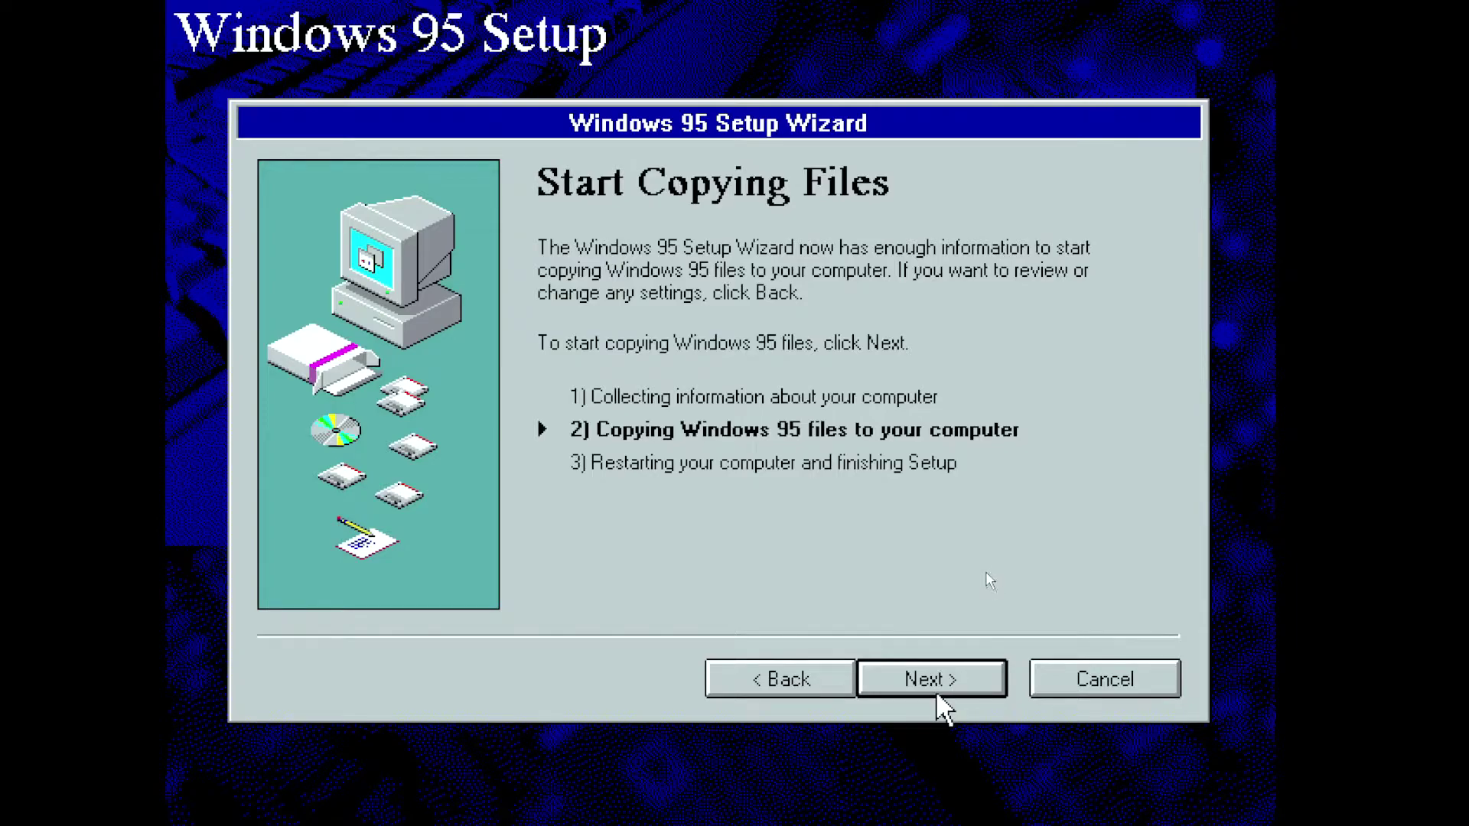
click(924, 680)
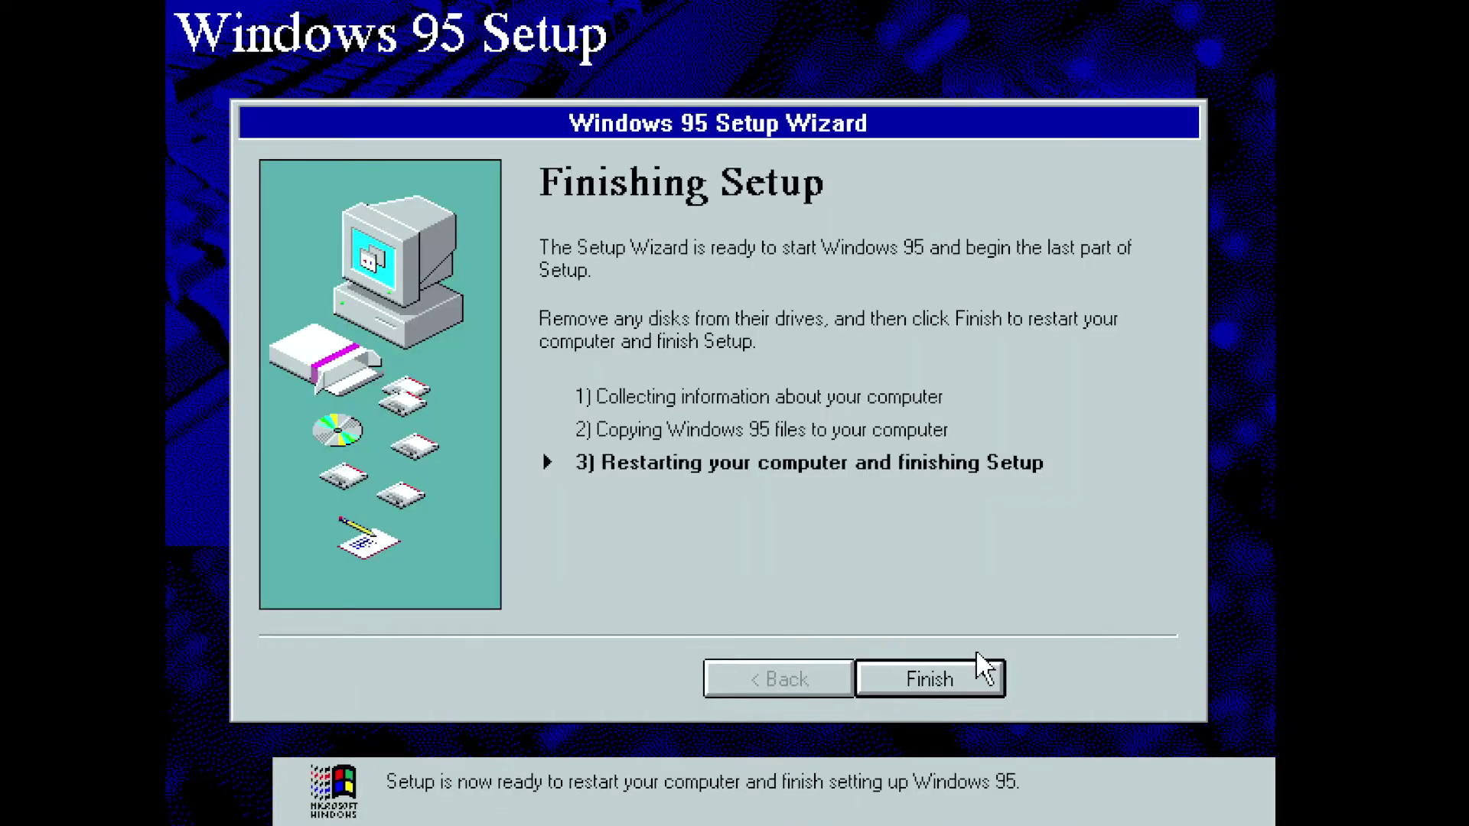
Finish the Setup Wizard, restart the computer and start Windows 95 in Normal mode.
click(947, 679)
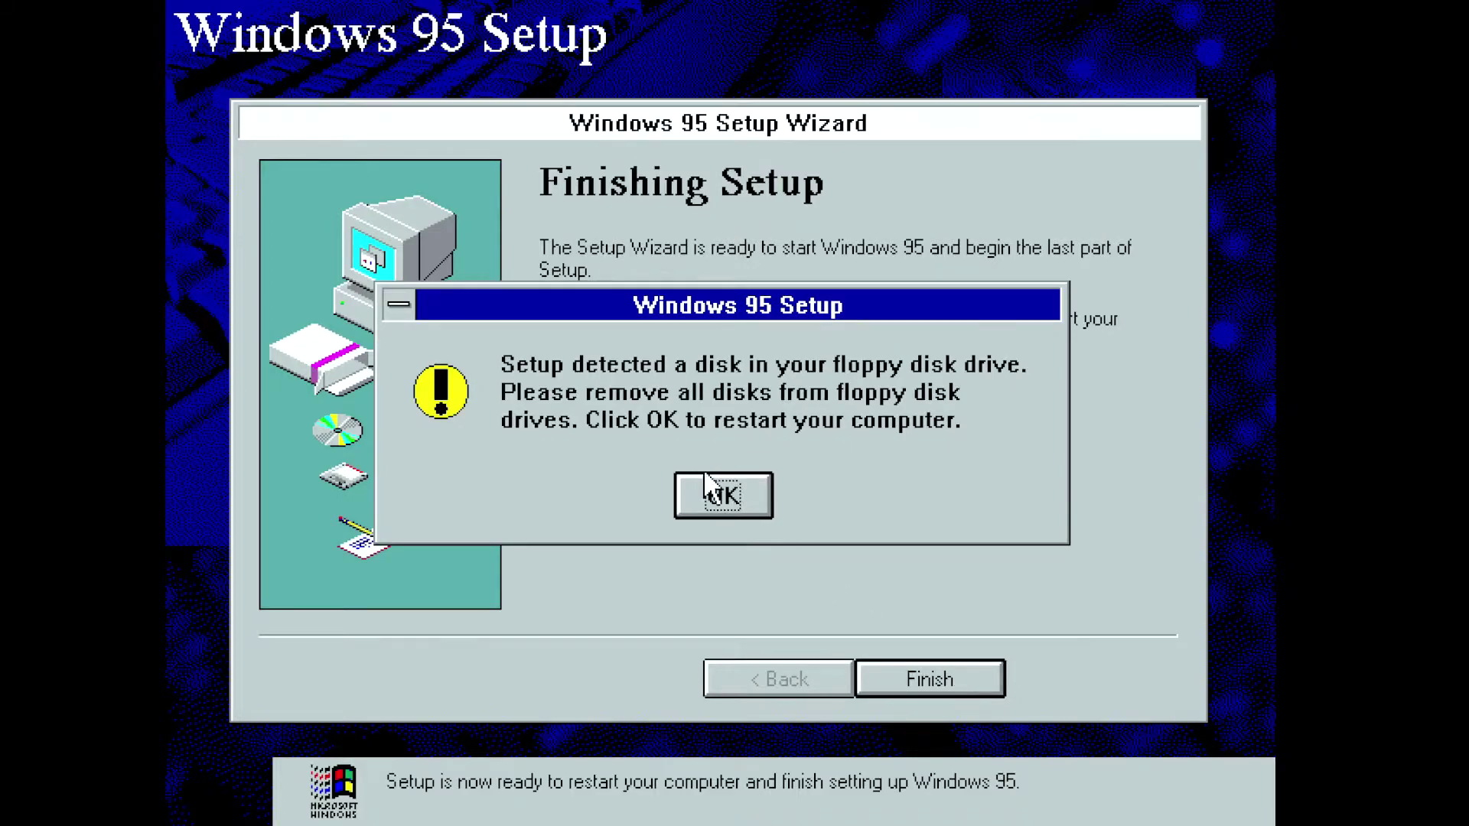
click(723, 495)
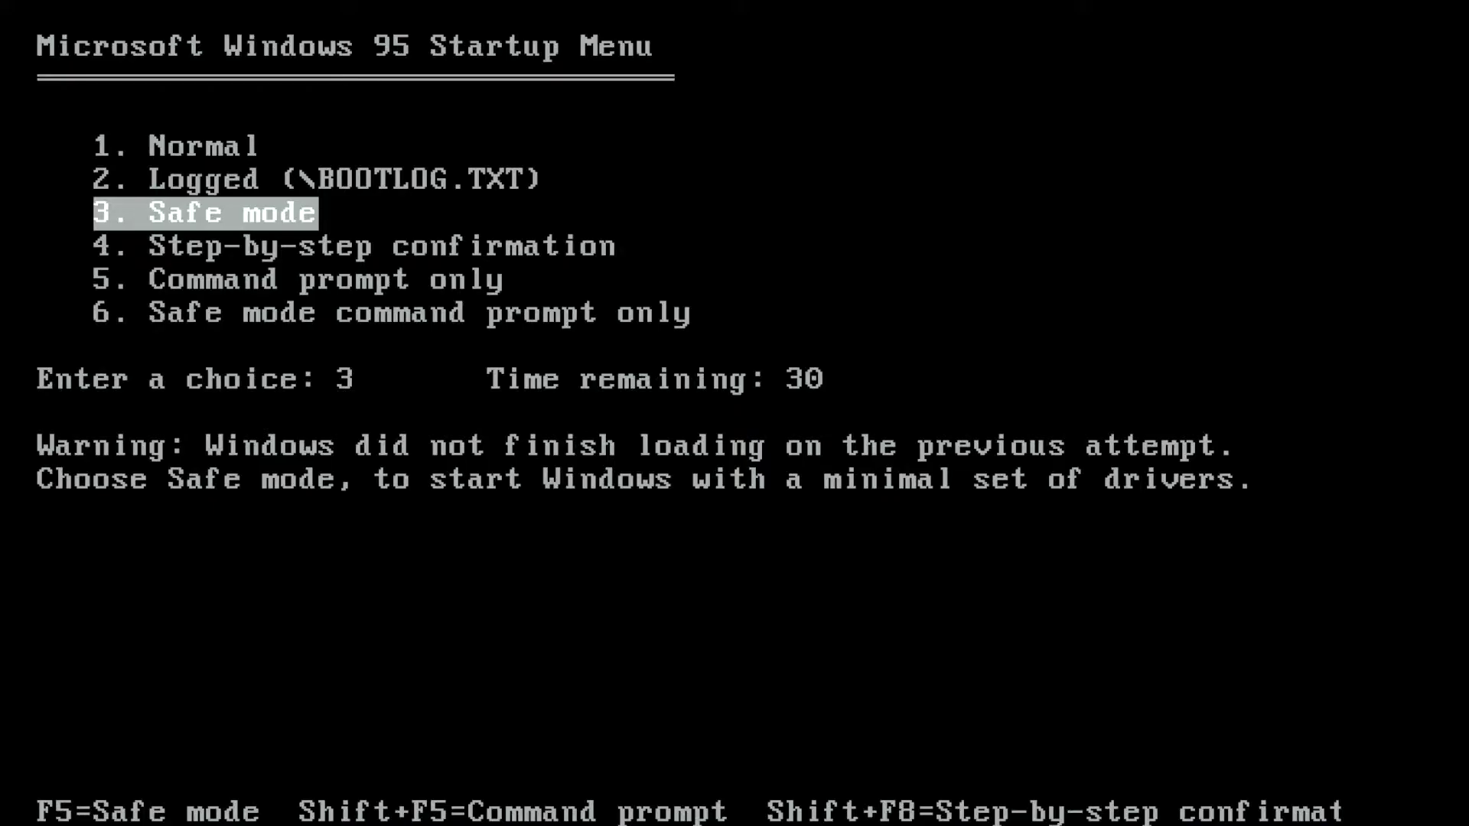
key(1)
key(Return)
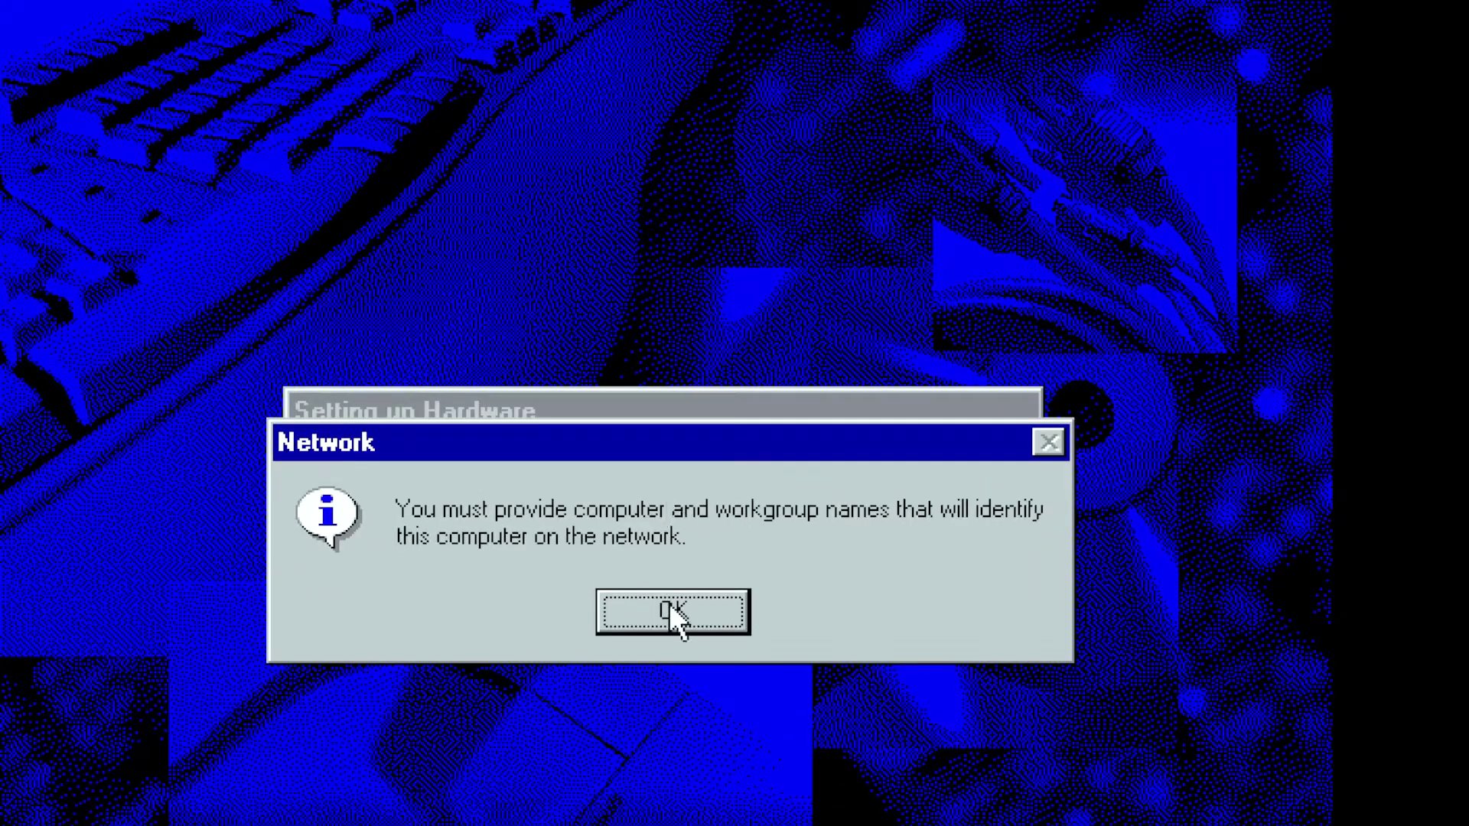
Identify the computer on the network with a computer name and the workgroup Home, and acknowledge the request for Windows 95 Disk1.
click(672, 608)
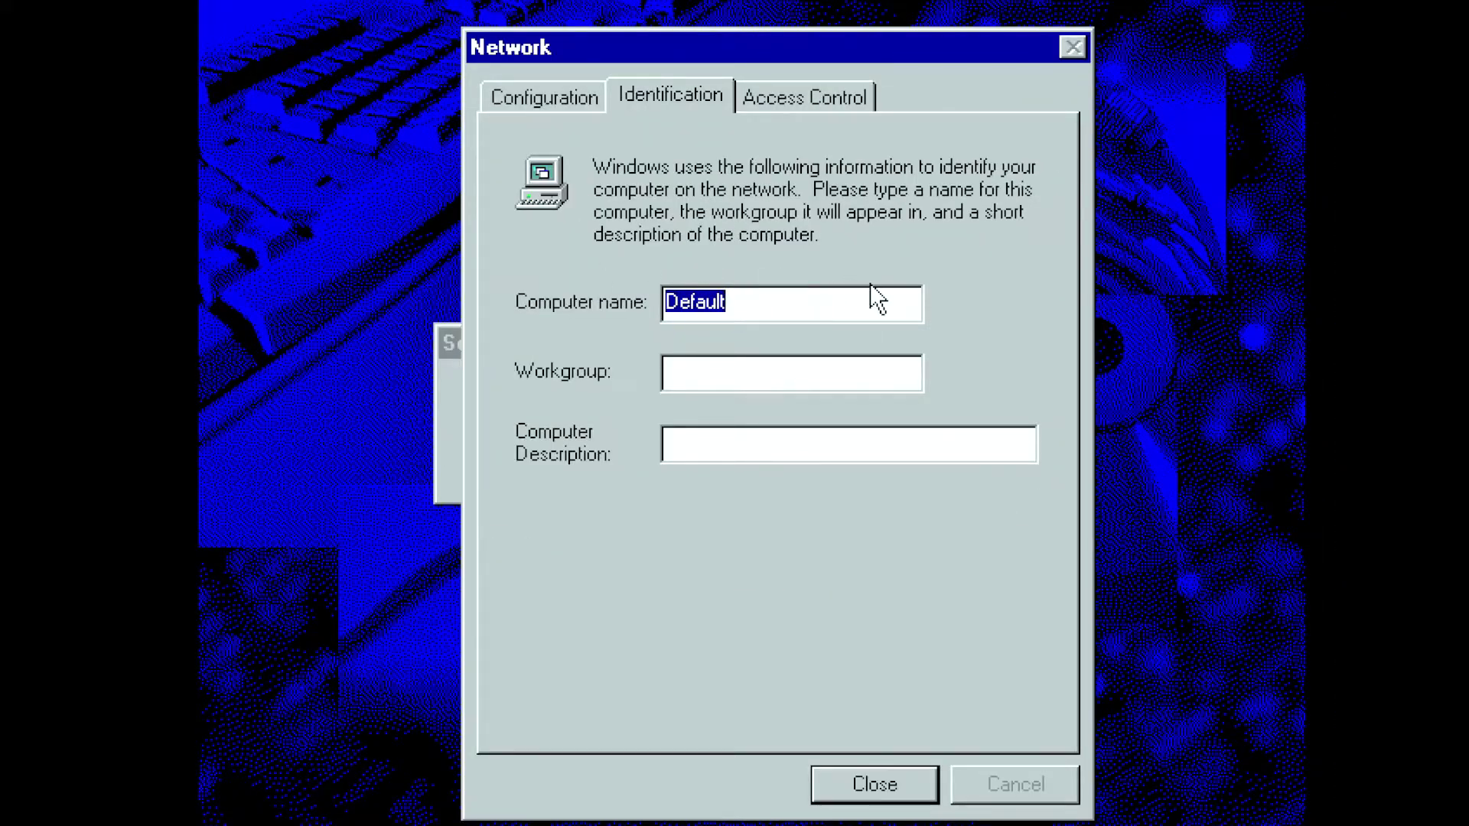
text(AlexTech)
click(761, 366)
text(Home)
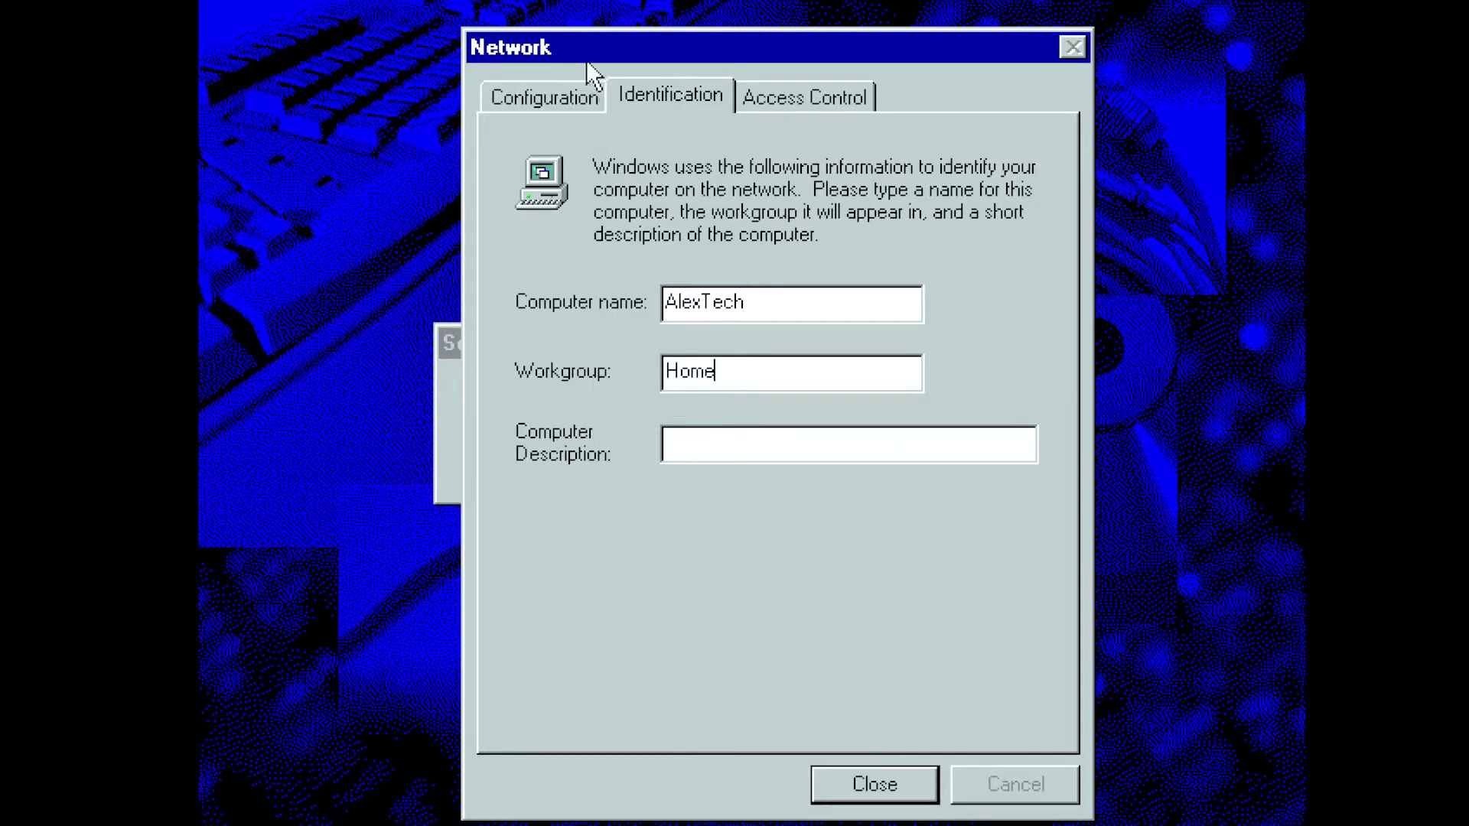
click(572, 90)
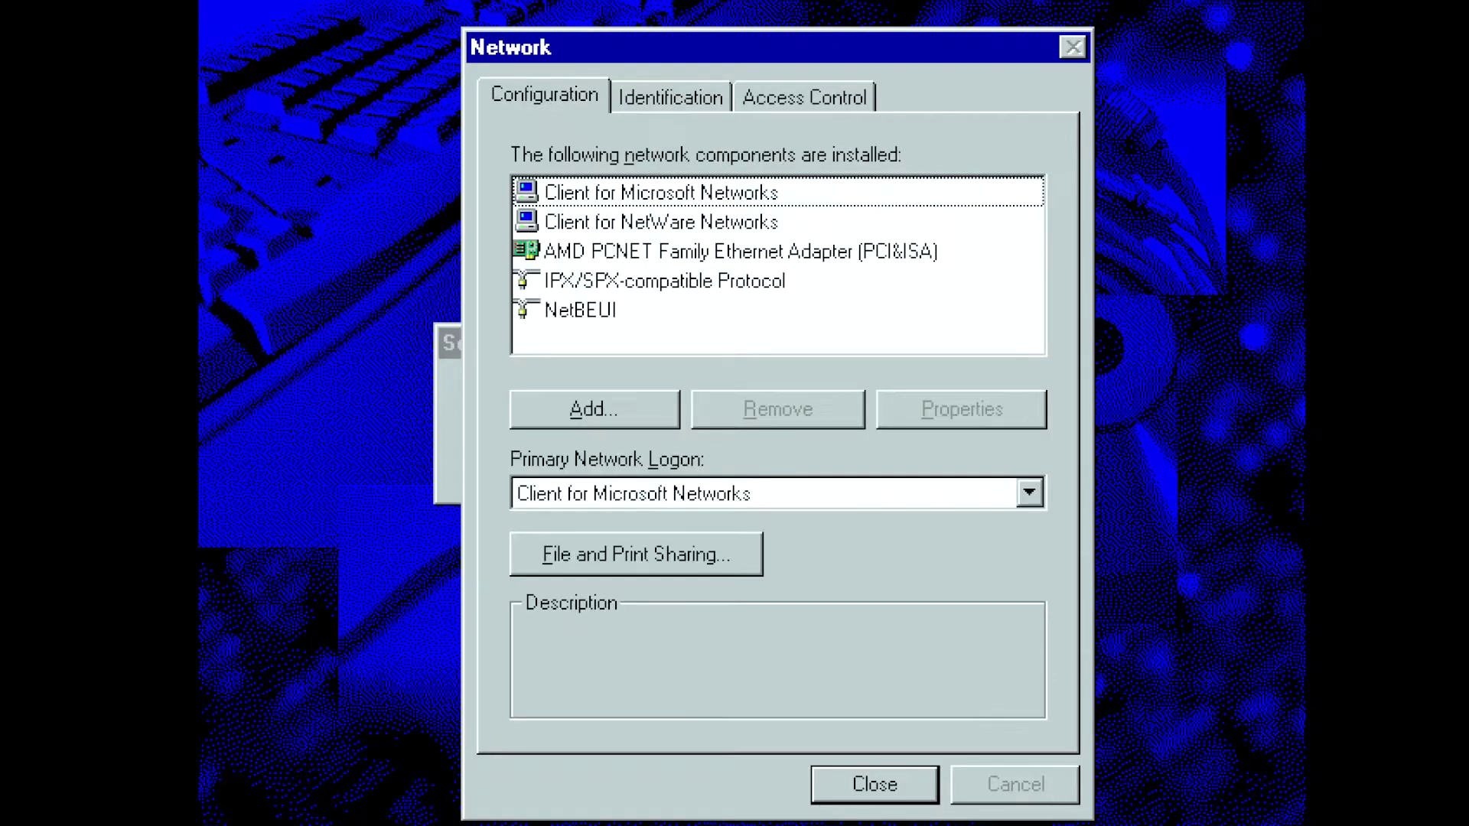
click(646, 89)
click(887, 801)
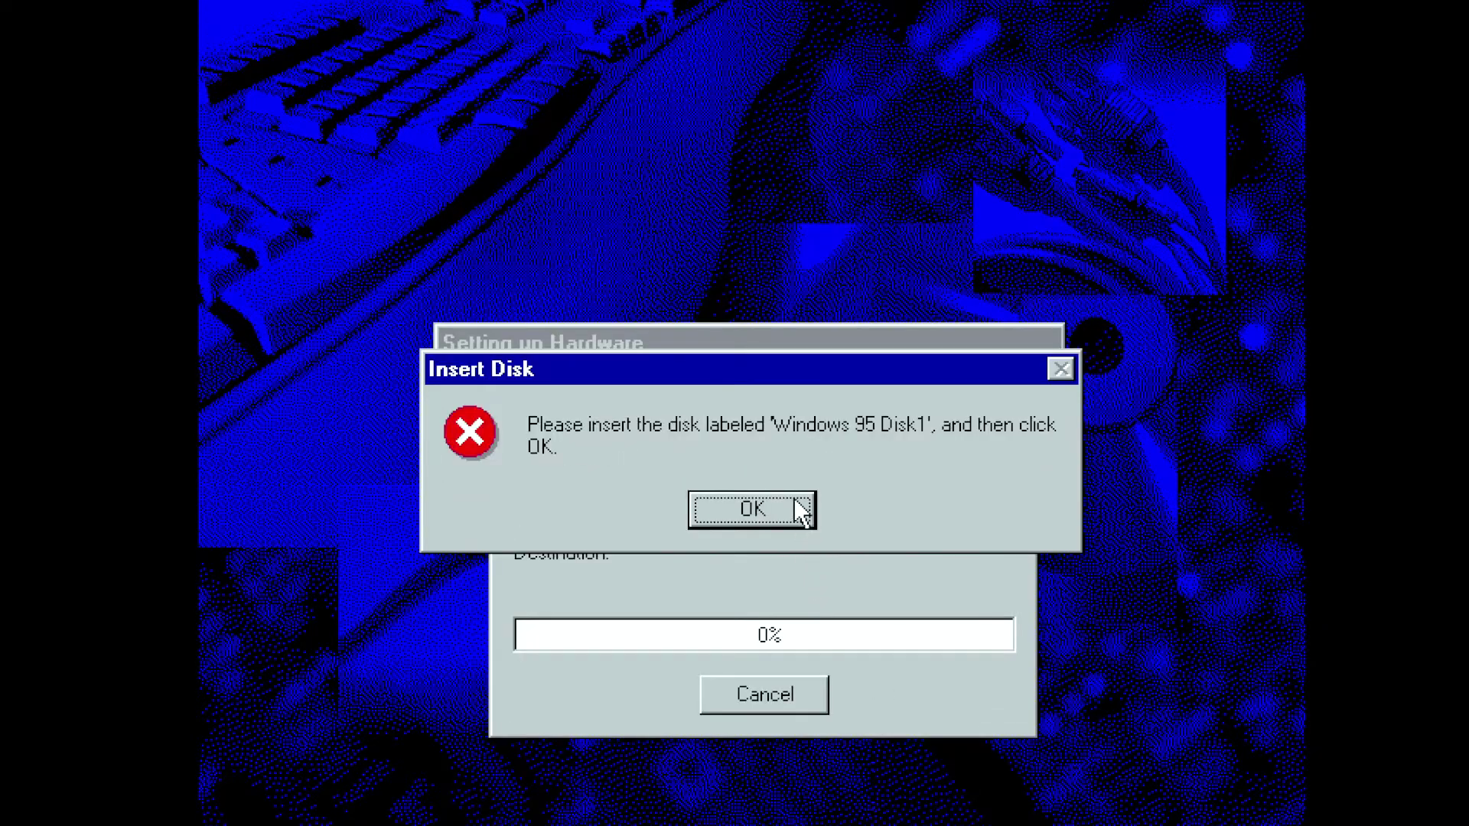
click(792, 509)
click(1082, 589)
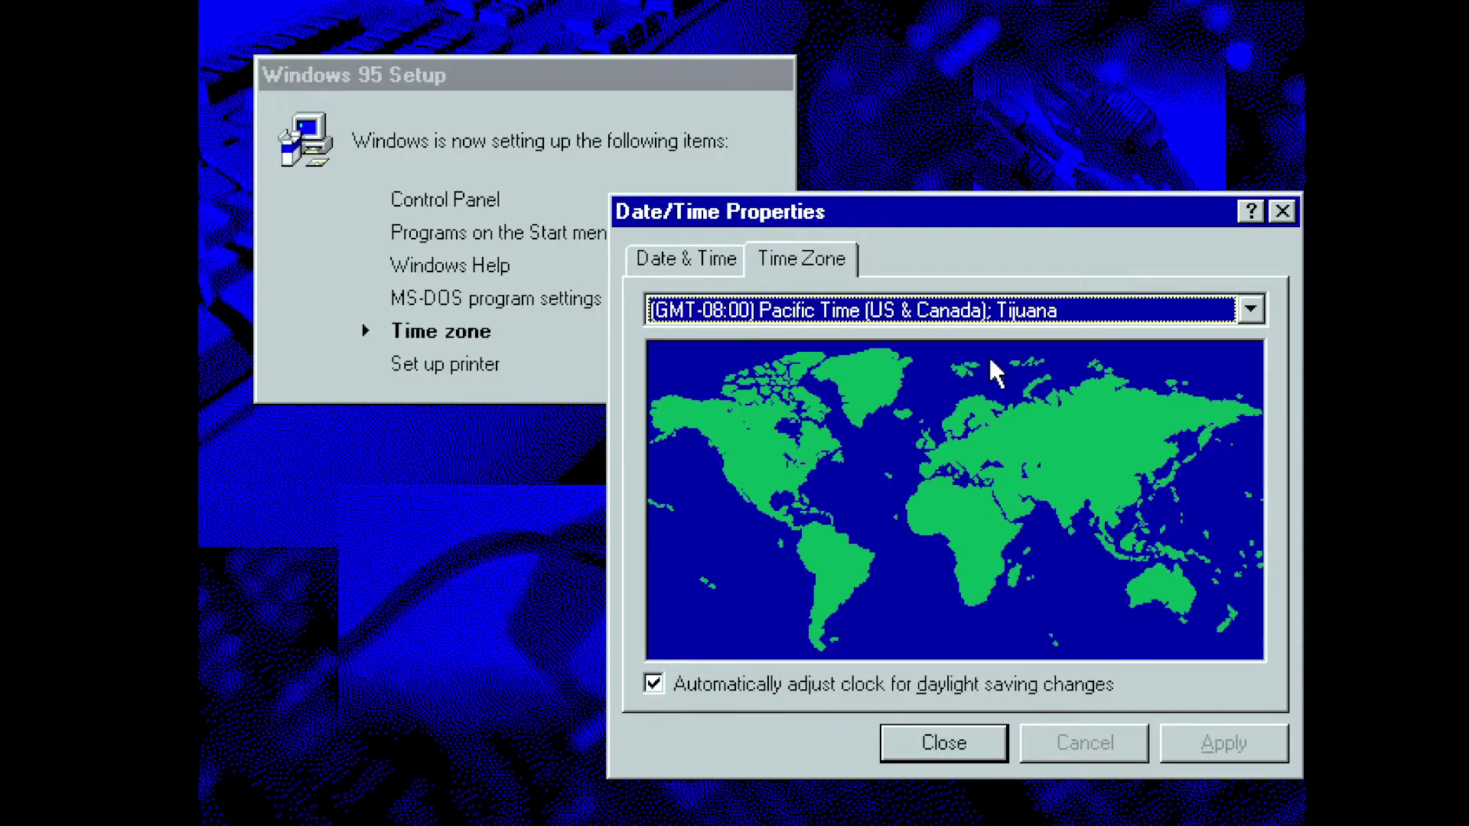
Set the time zone to (GMT+02:00) Athens, Helsinki, Istanbul and close the date and time properties.
click(1017, 321)
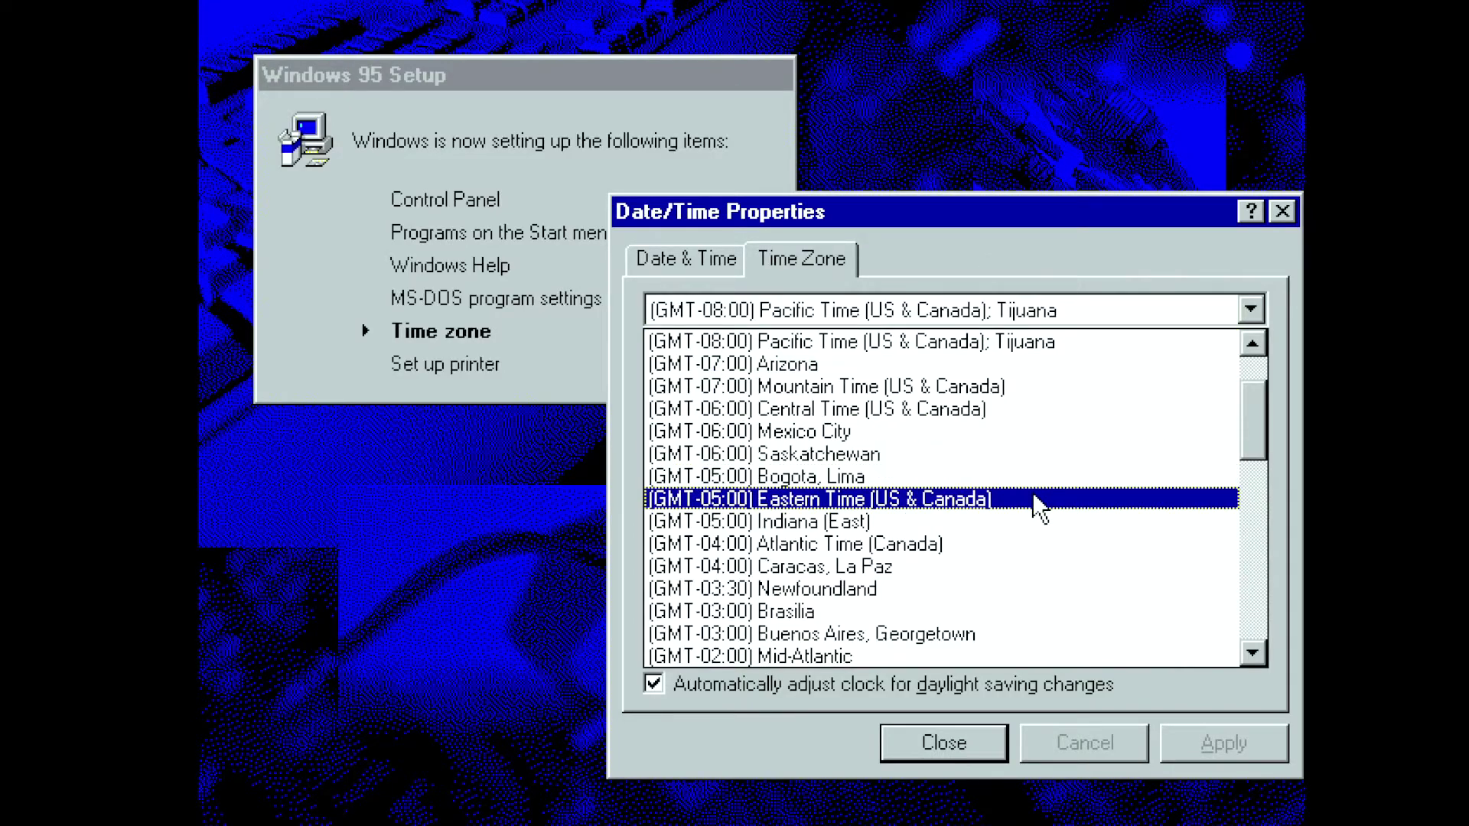
scroll(1249, 658, down, 3)
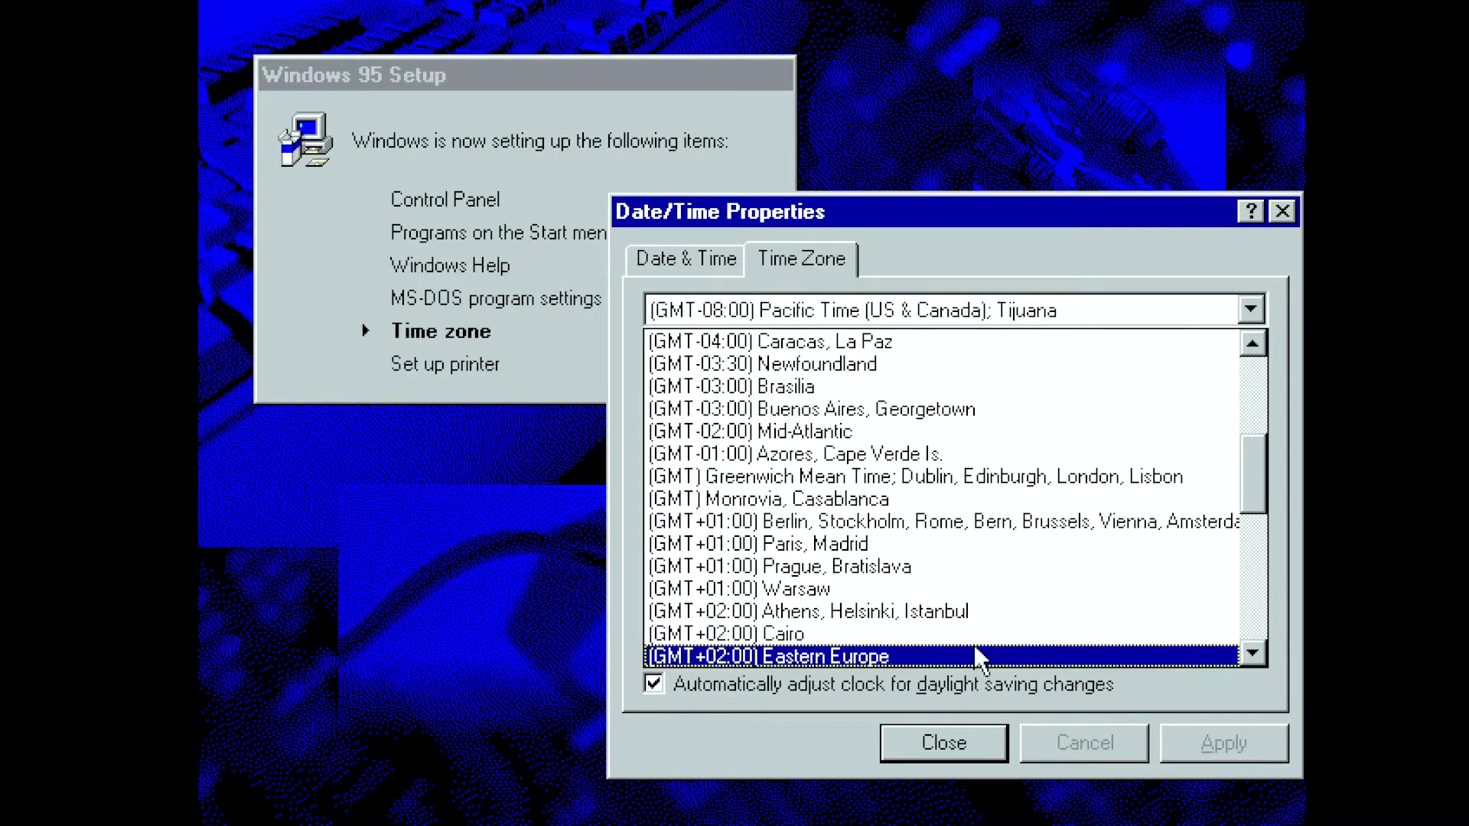
click(879, 612)
click(1204, 748)
click(980, 741)
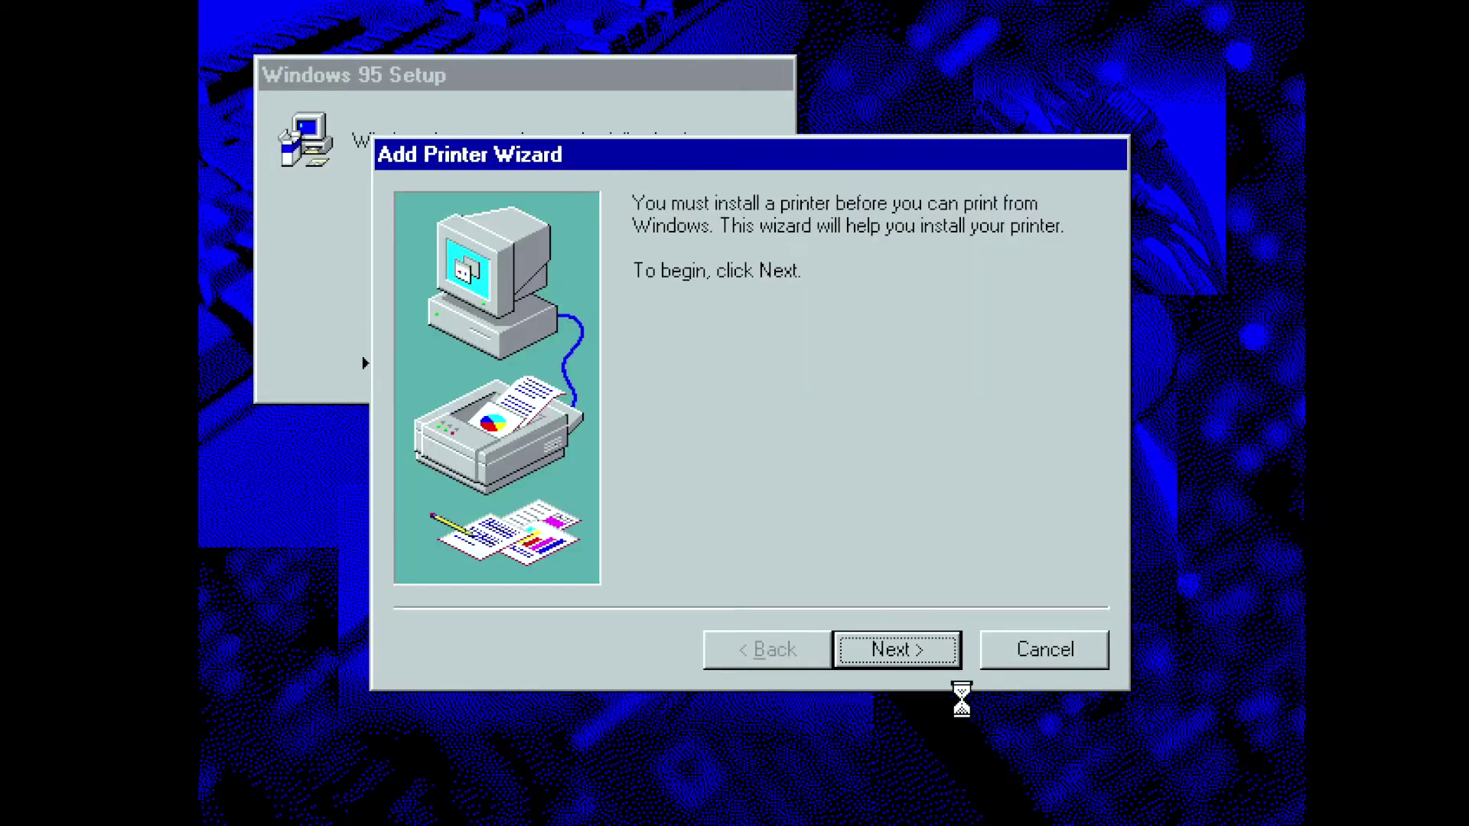
Skip the printer installation and restart the computer to complete the Windows 95 setup.
click(1025, 662)
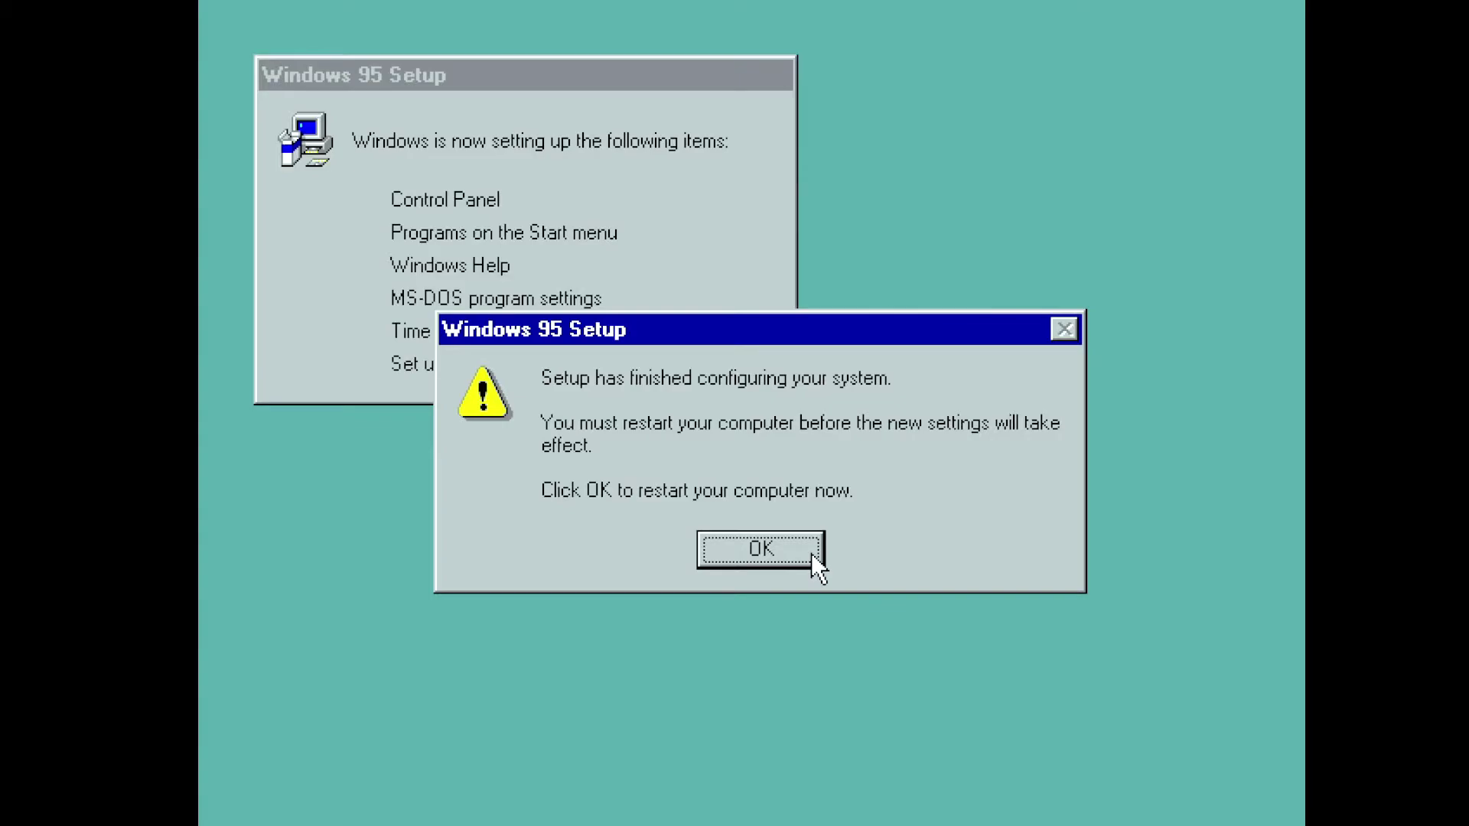
click(811, 553)
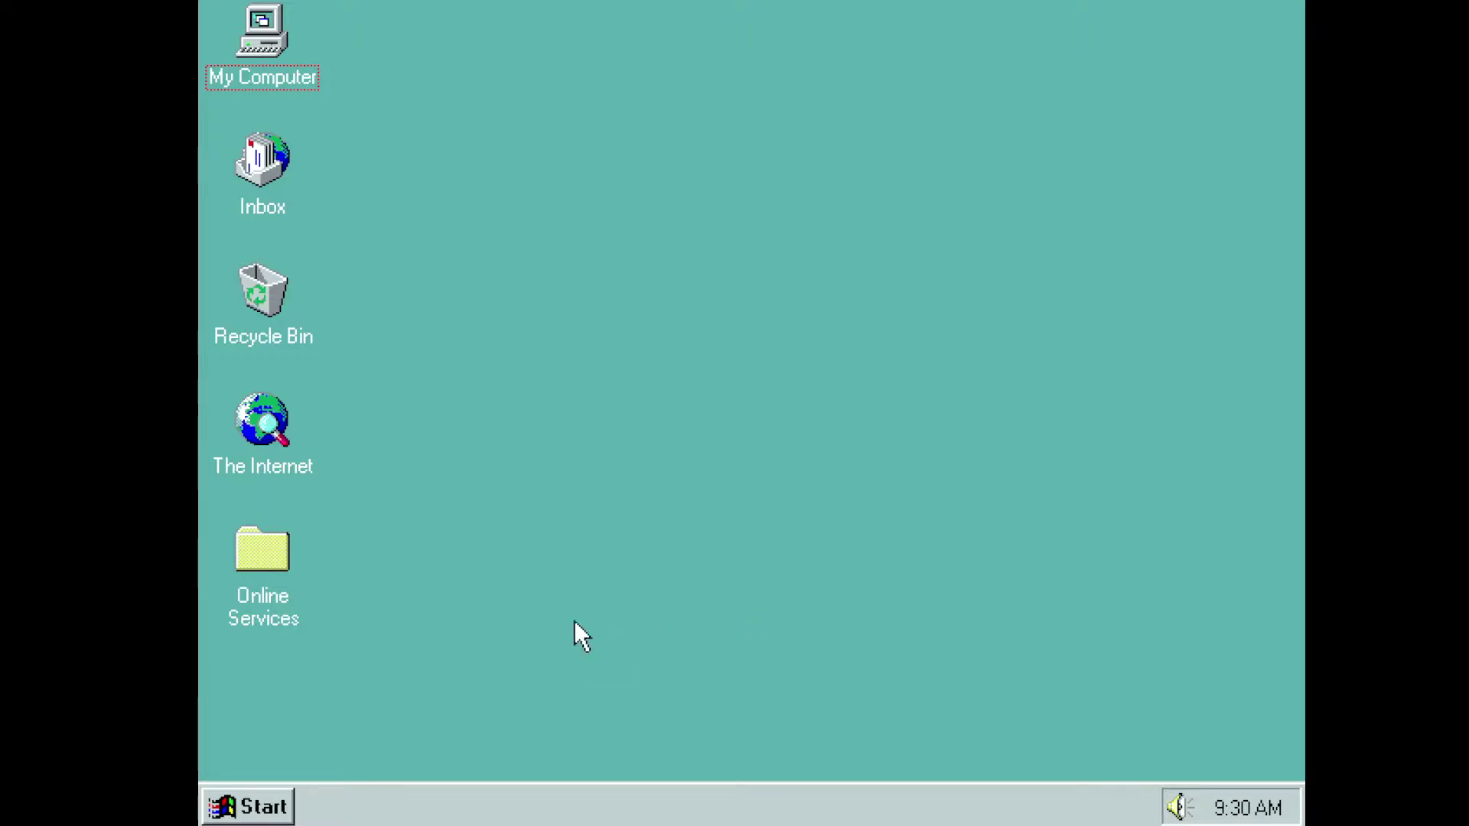
Open the Control Panel on the Windows 95 desktop.
click(260, 805)
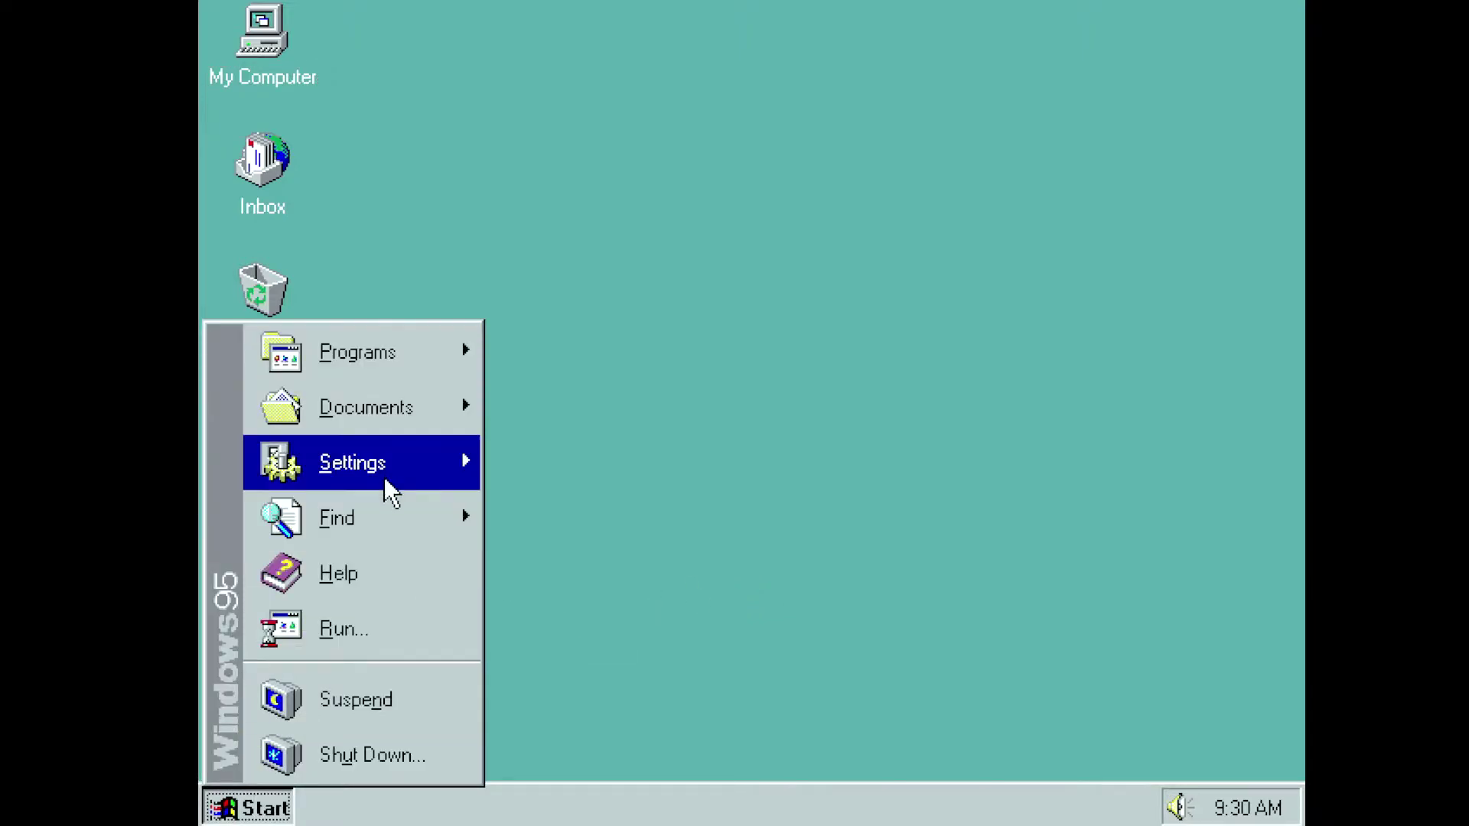
mouse_move(384, 464)
click(494, 459)
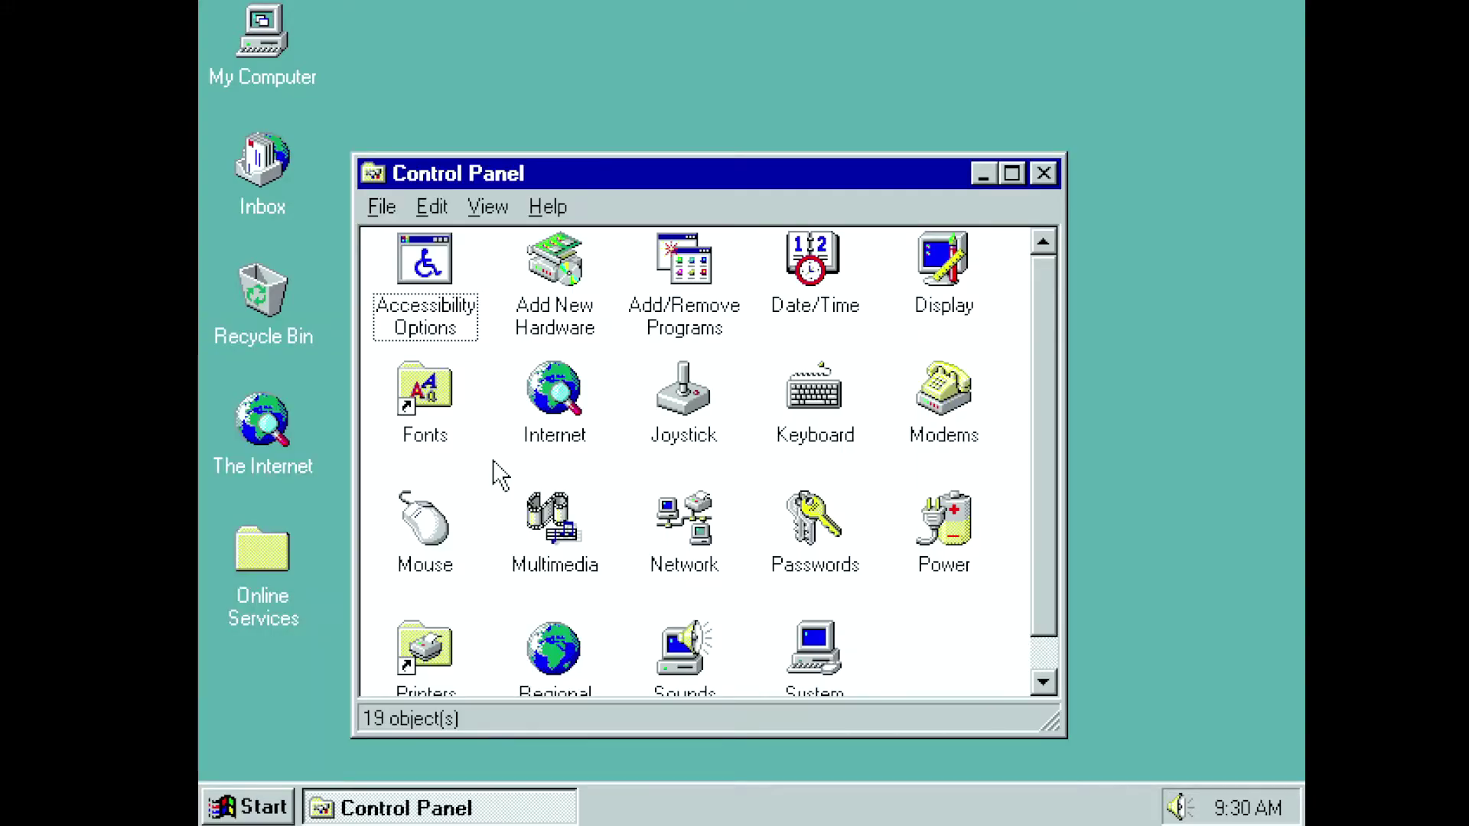
Examine the general disk information and the maintenance tools in the properties of drive C: in My Computer.
double_click(246, 52)
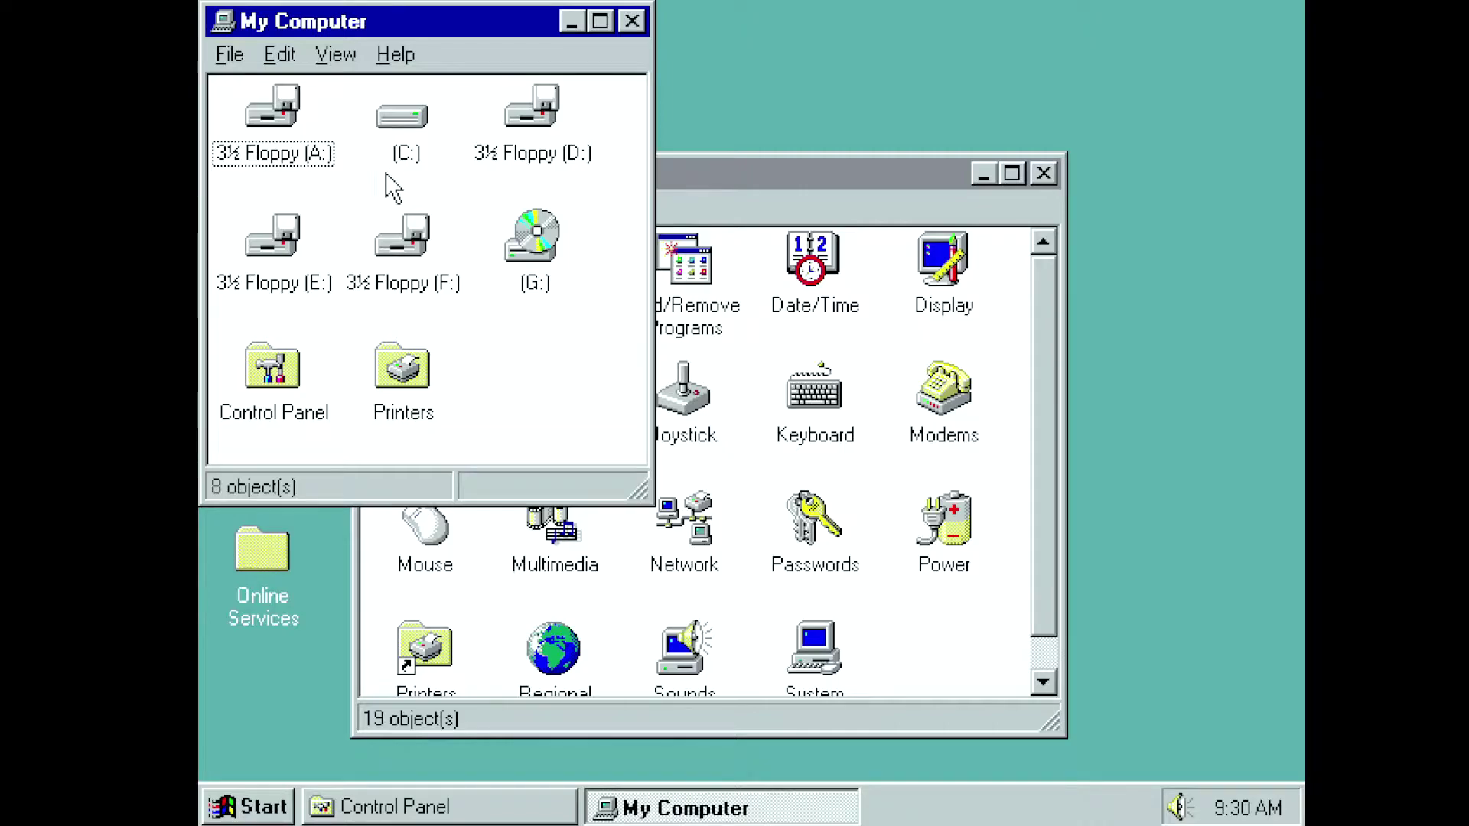
right_click(394, 115)
click(468, 330)
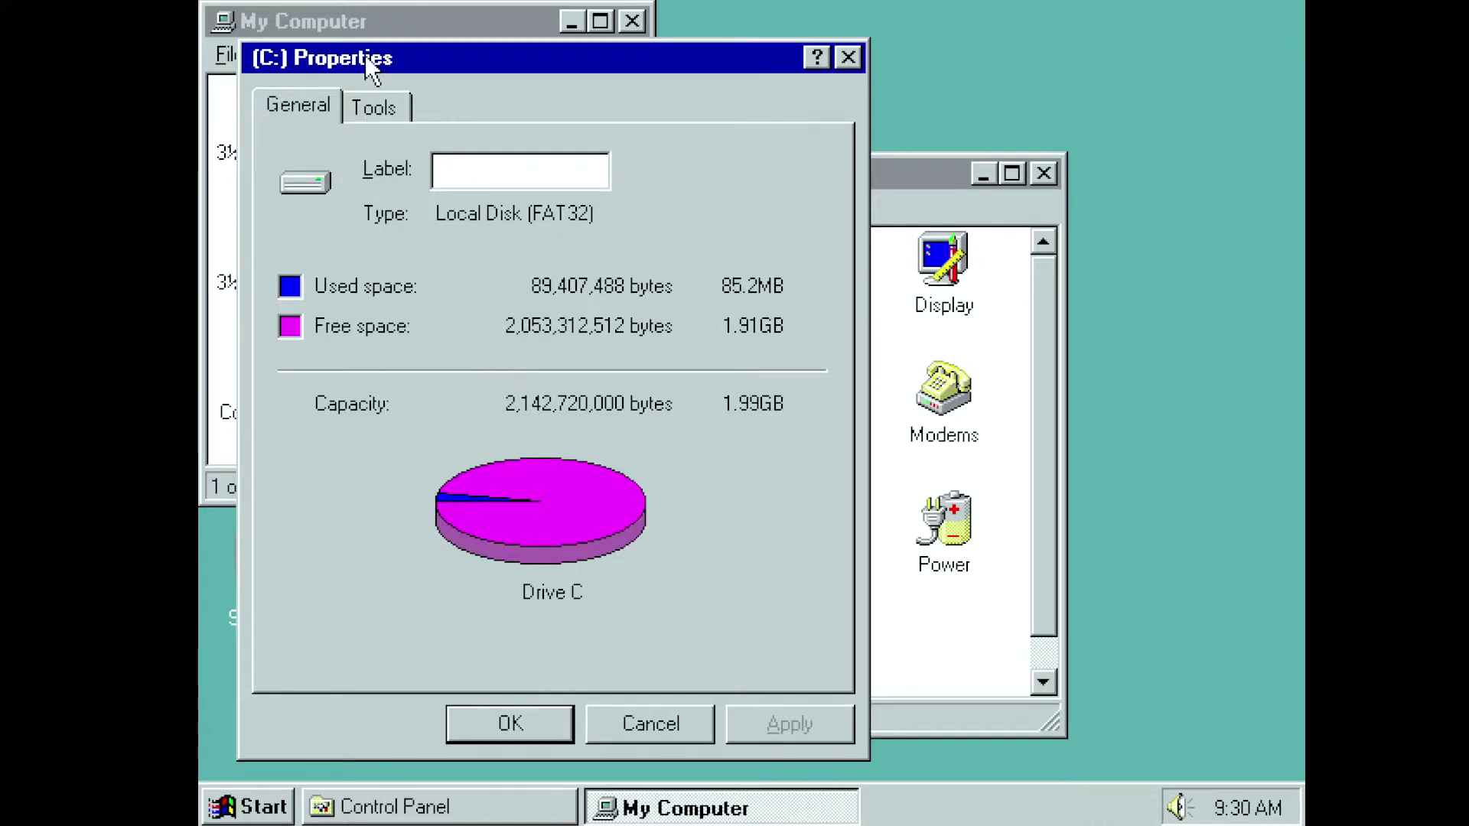
click(375, 106)
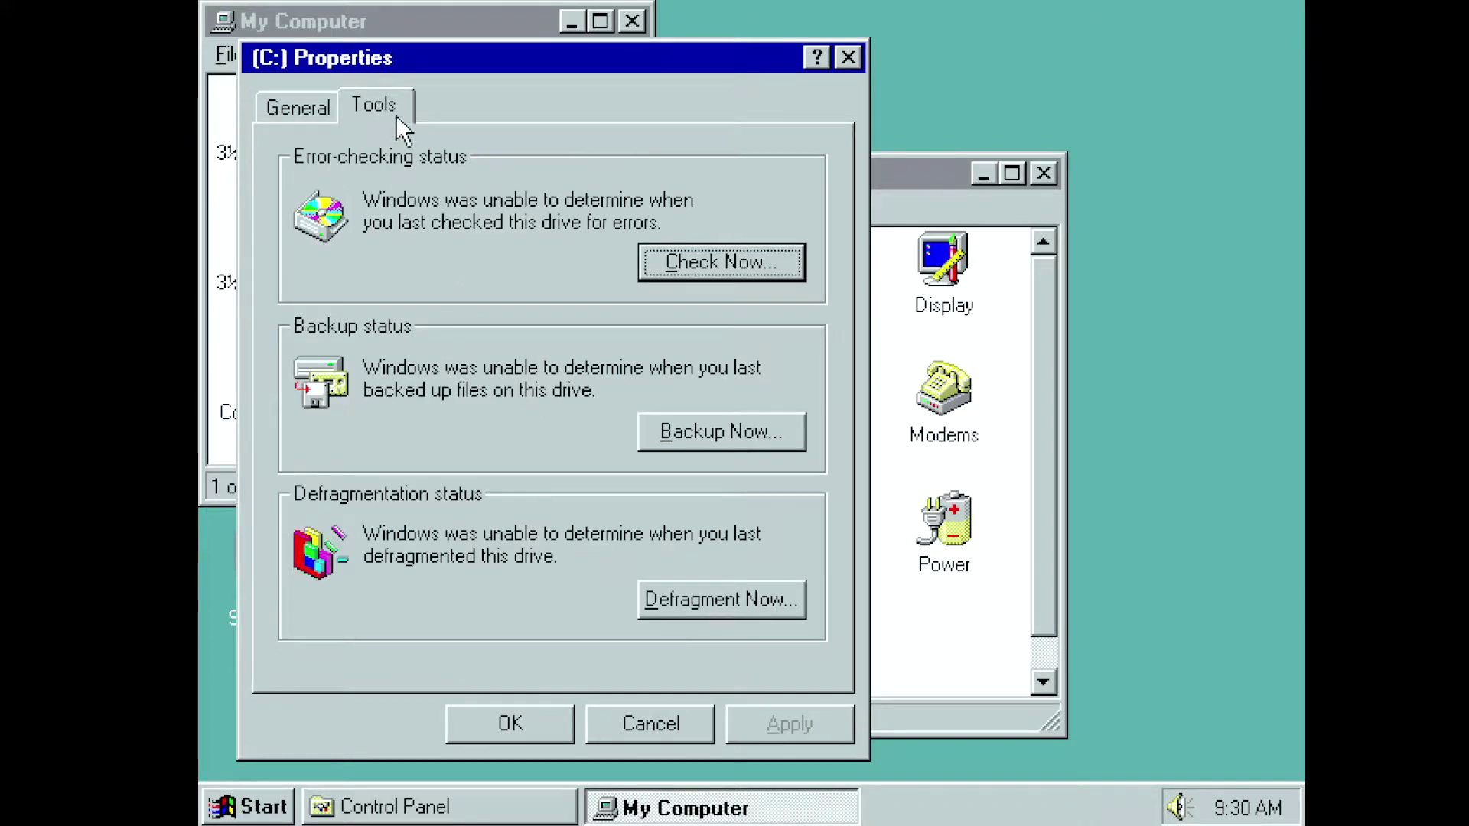
click(847, 58)
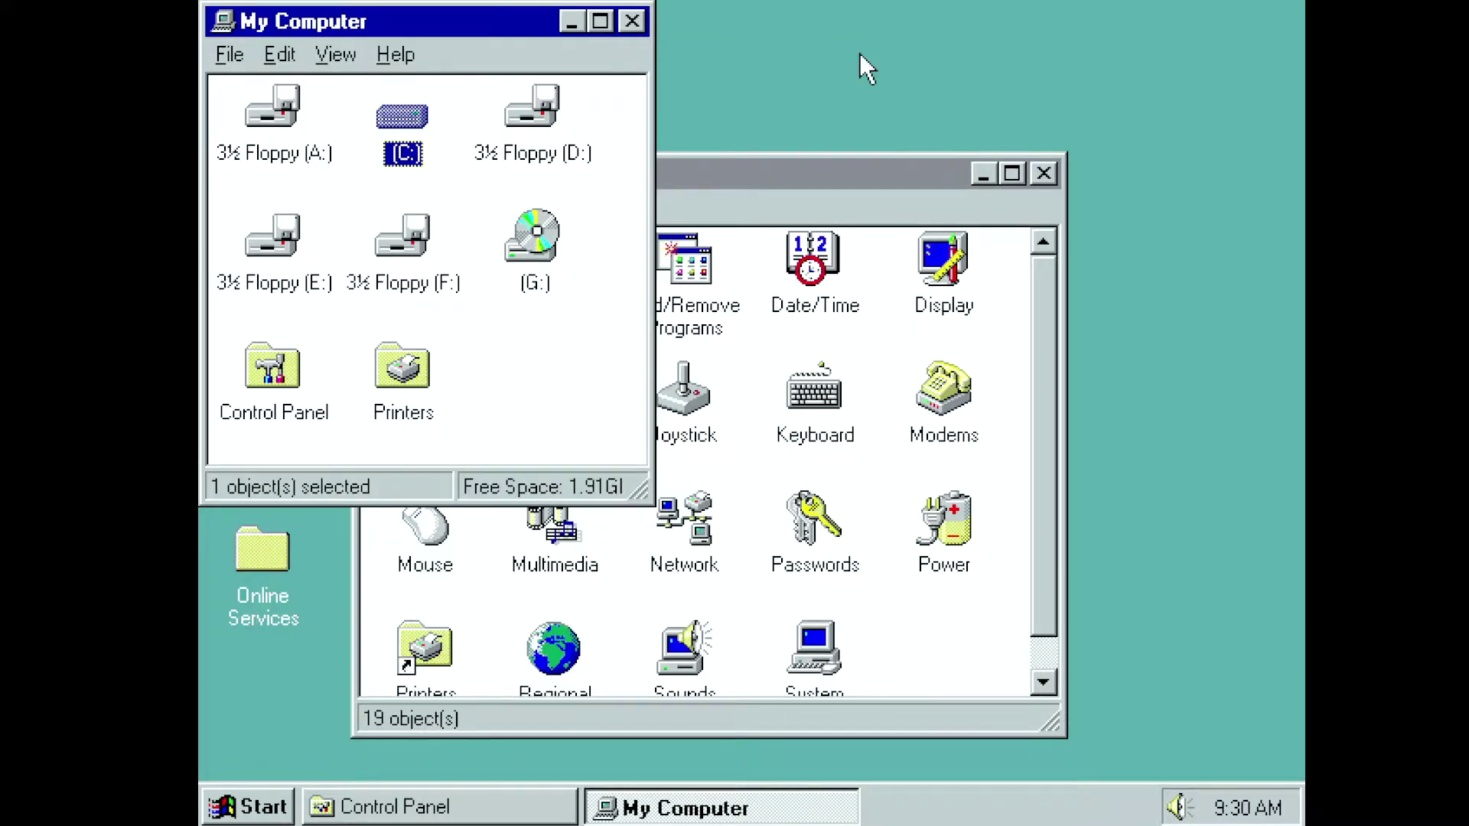
click(631, 21)
Apply the Setup wallpaper to the desktop in Display Properties, trying it tiled before setting it to centered.
double_click(952, 269)
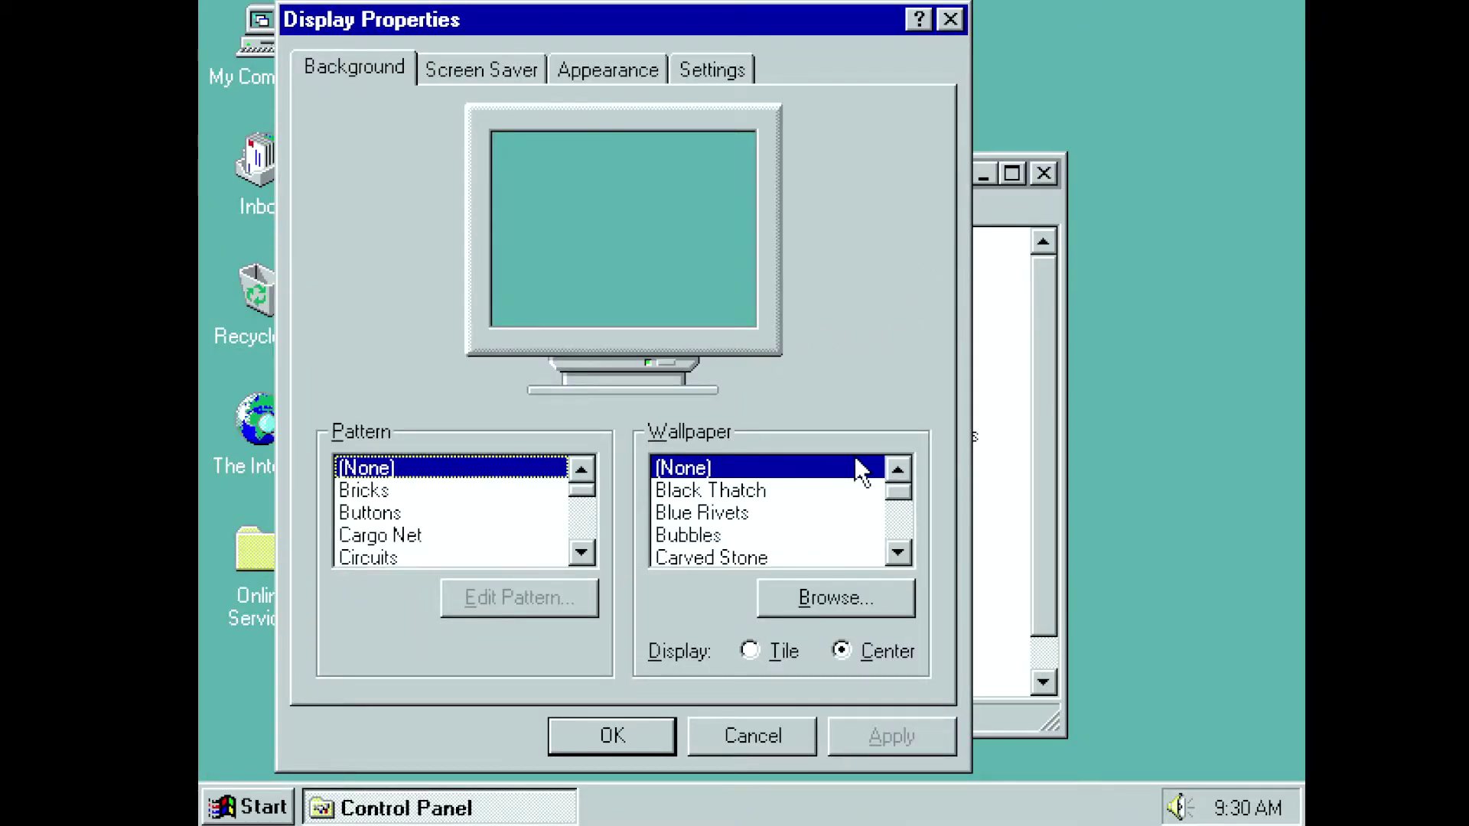
scroll(897, 554, down, 7)
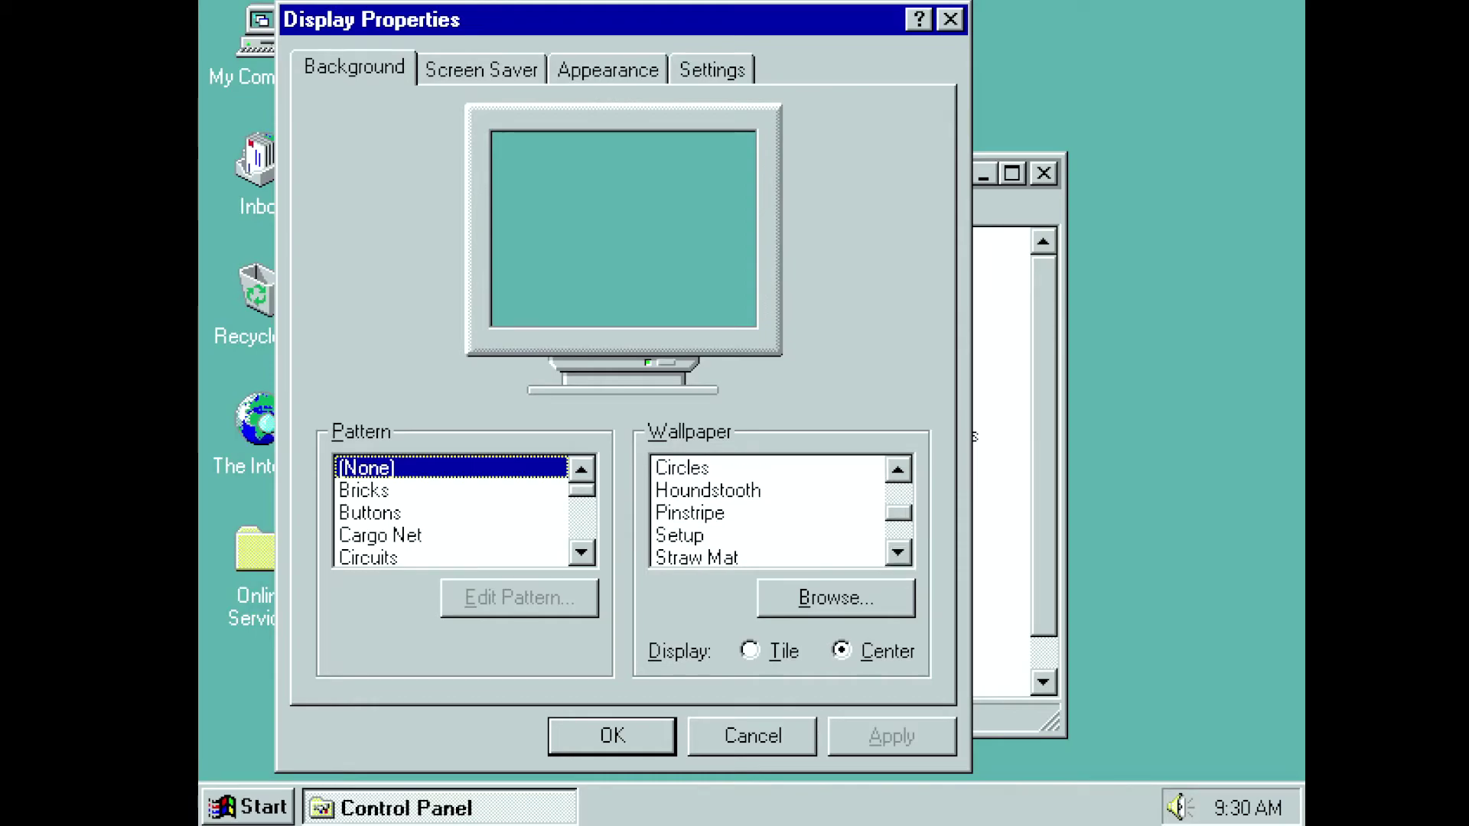
click(752, 494)
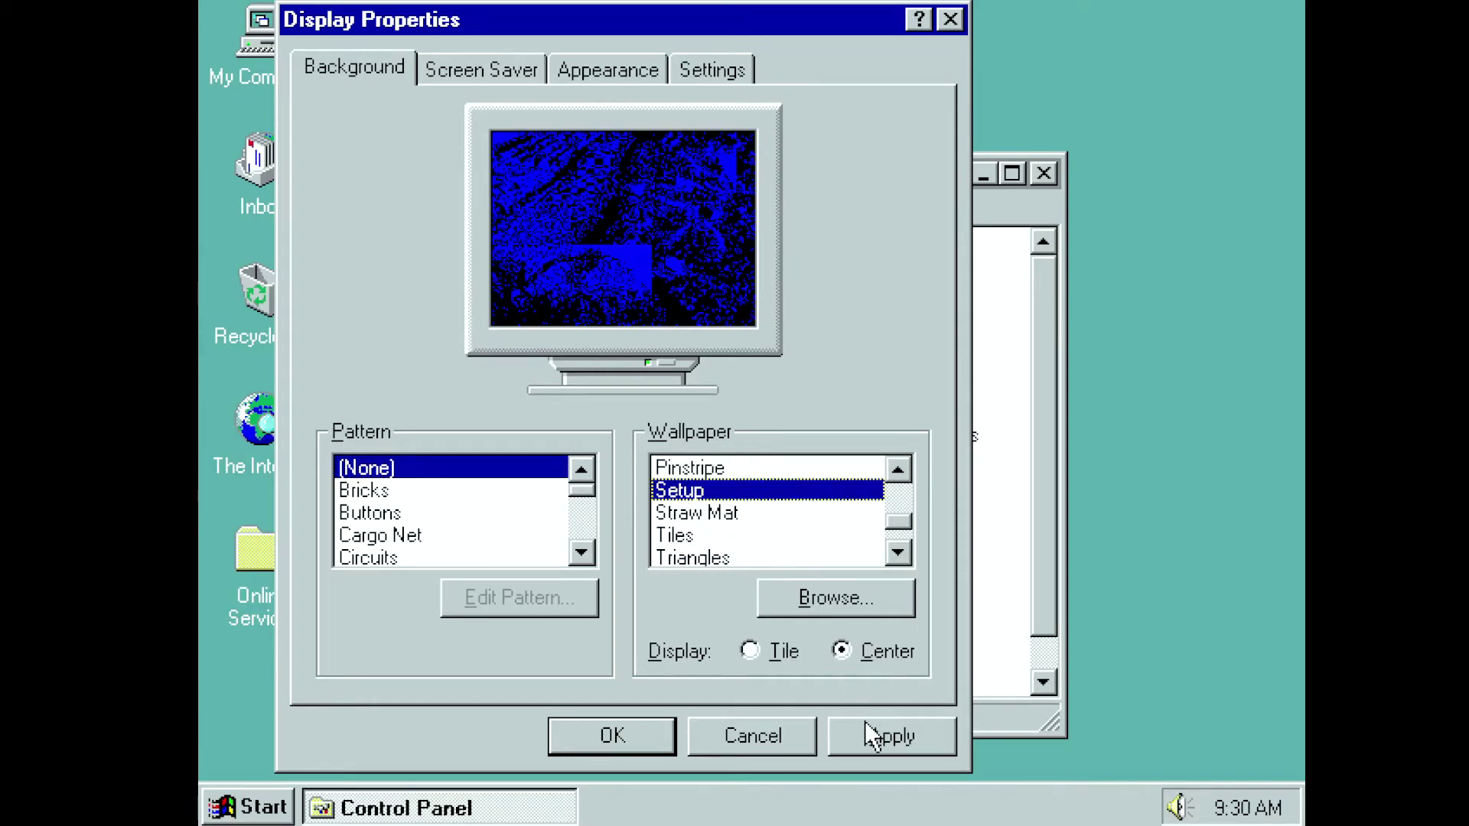
click(746, 638)
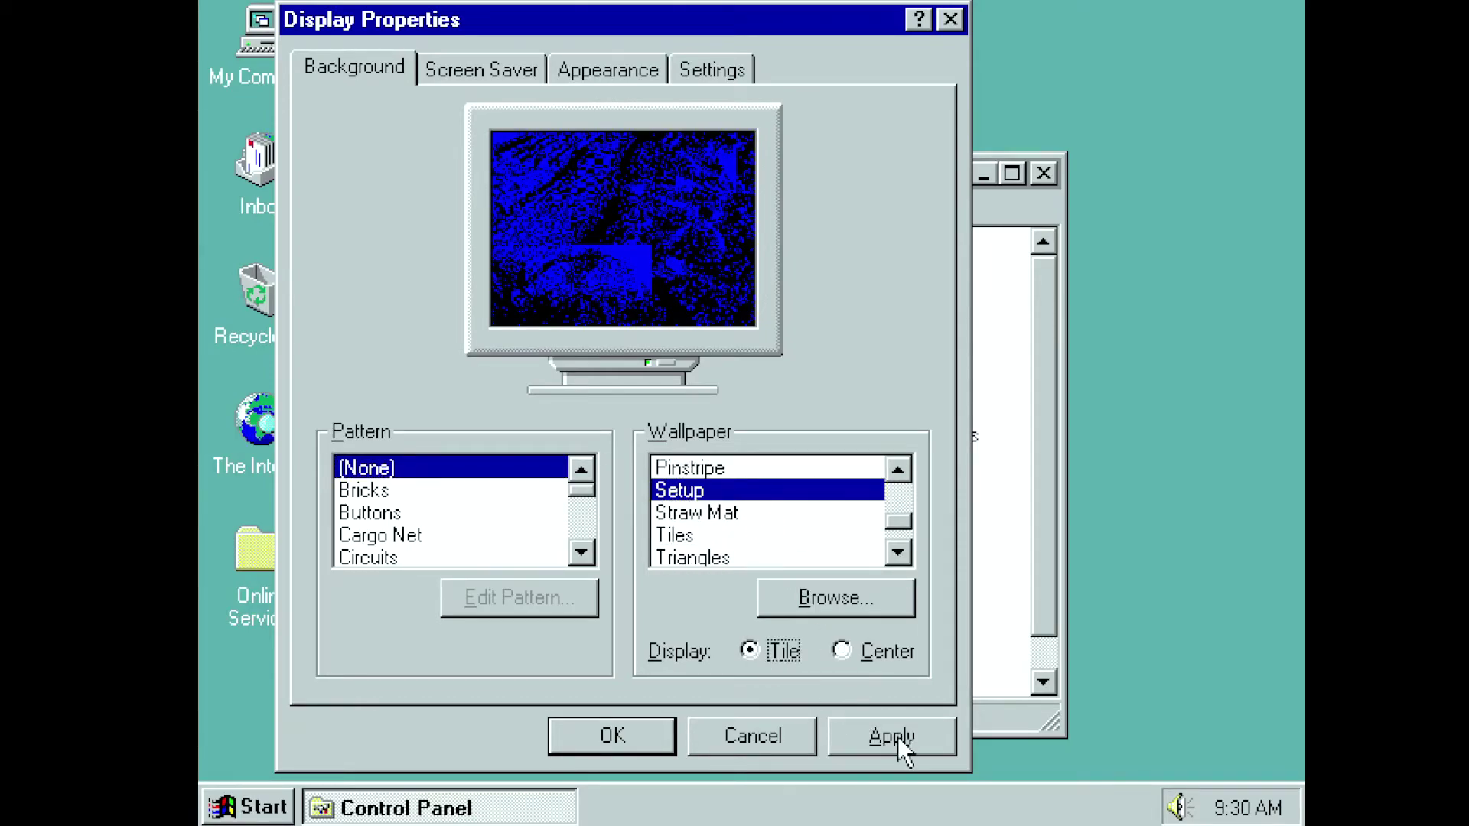
click(893, 736)
click(842, 650)
click(876, 736)
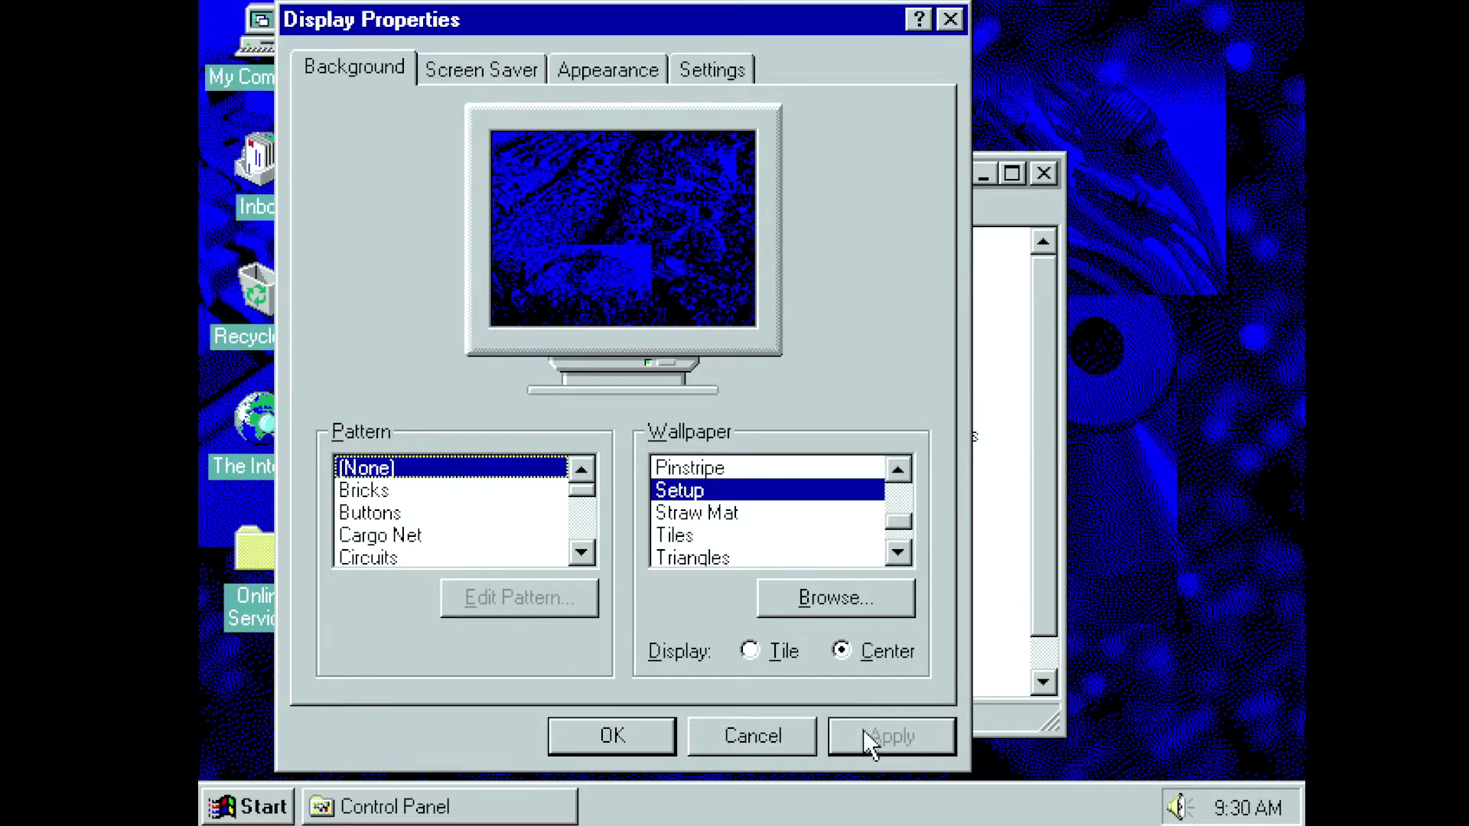
Confirm the display settings and minimize the Control Panel, taking a brief look at the drives in My Computer.
click(654, 734)
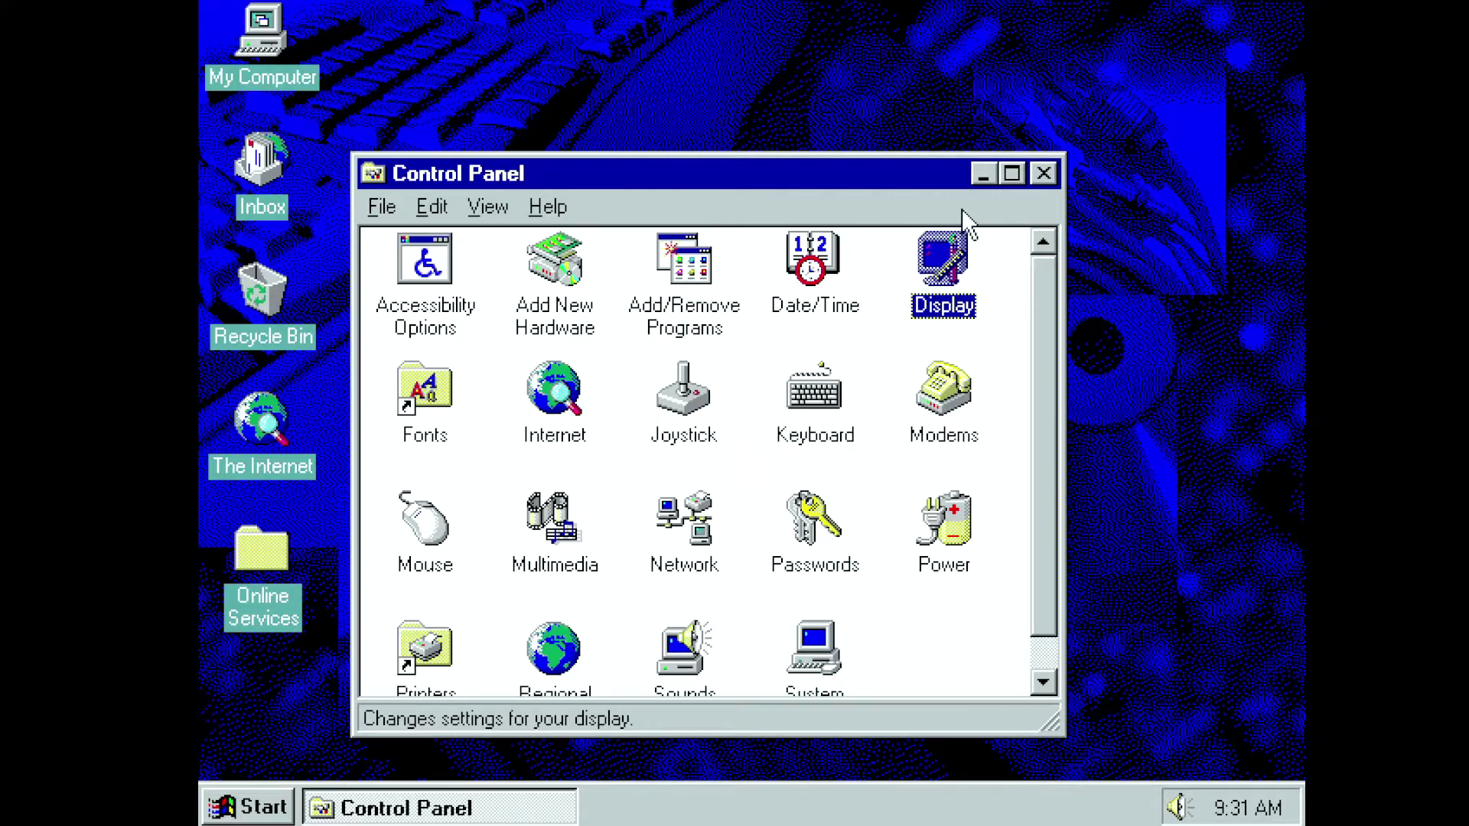
click(984, 176)
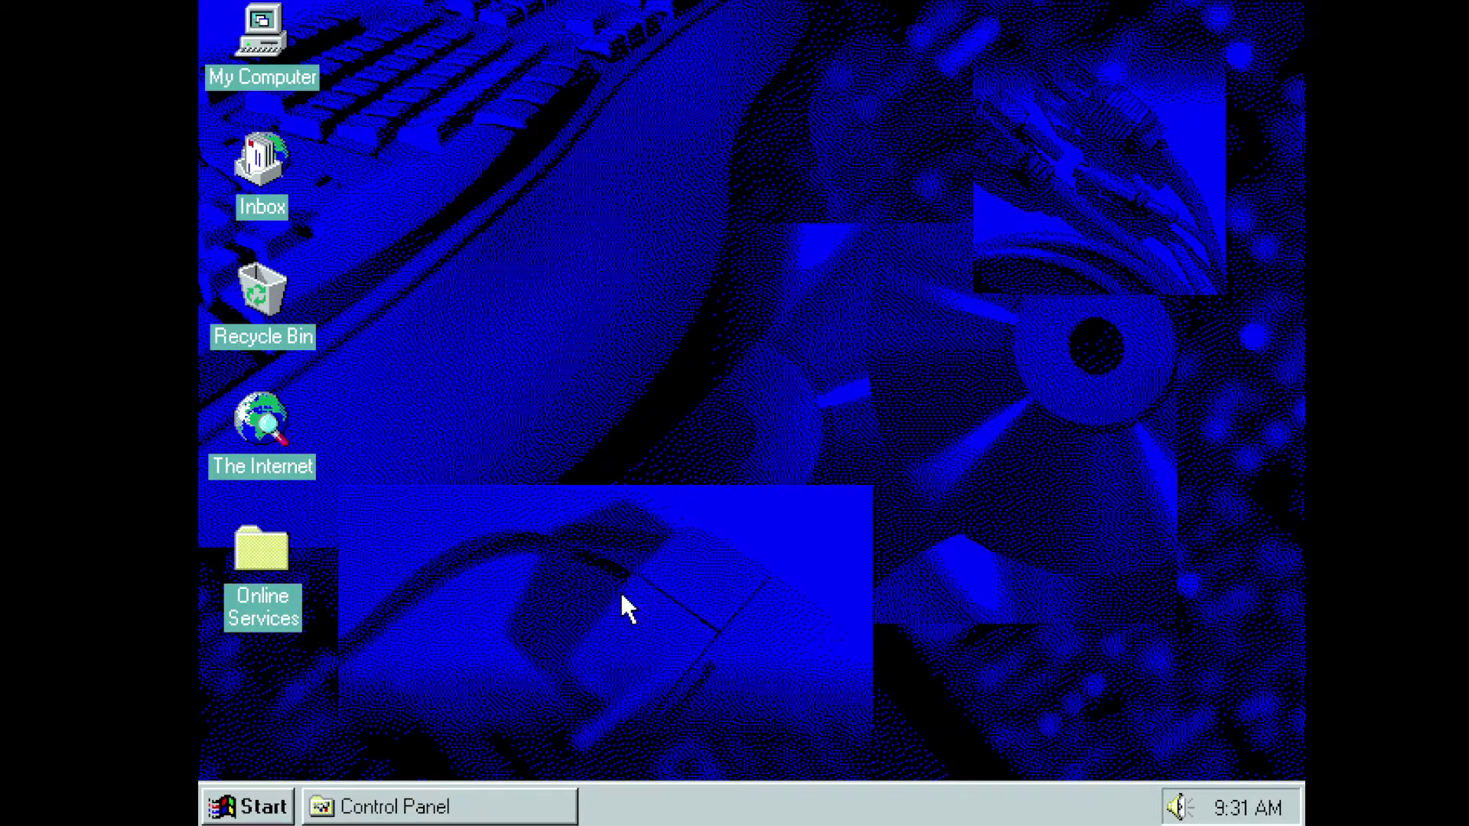
double_click(258, 24)
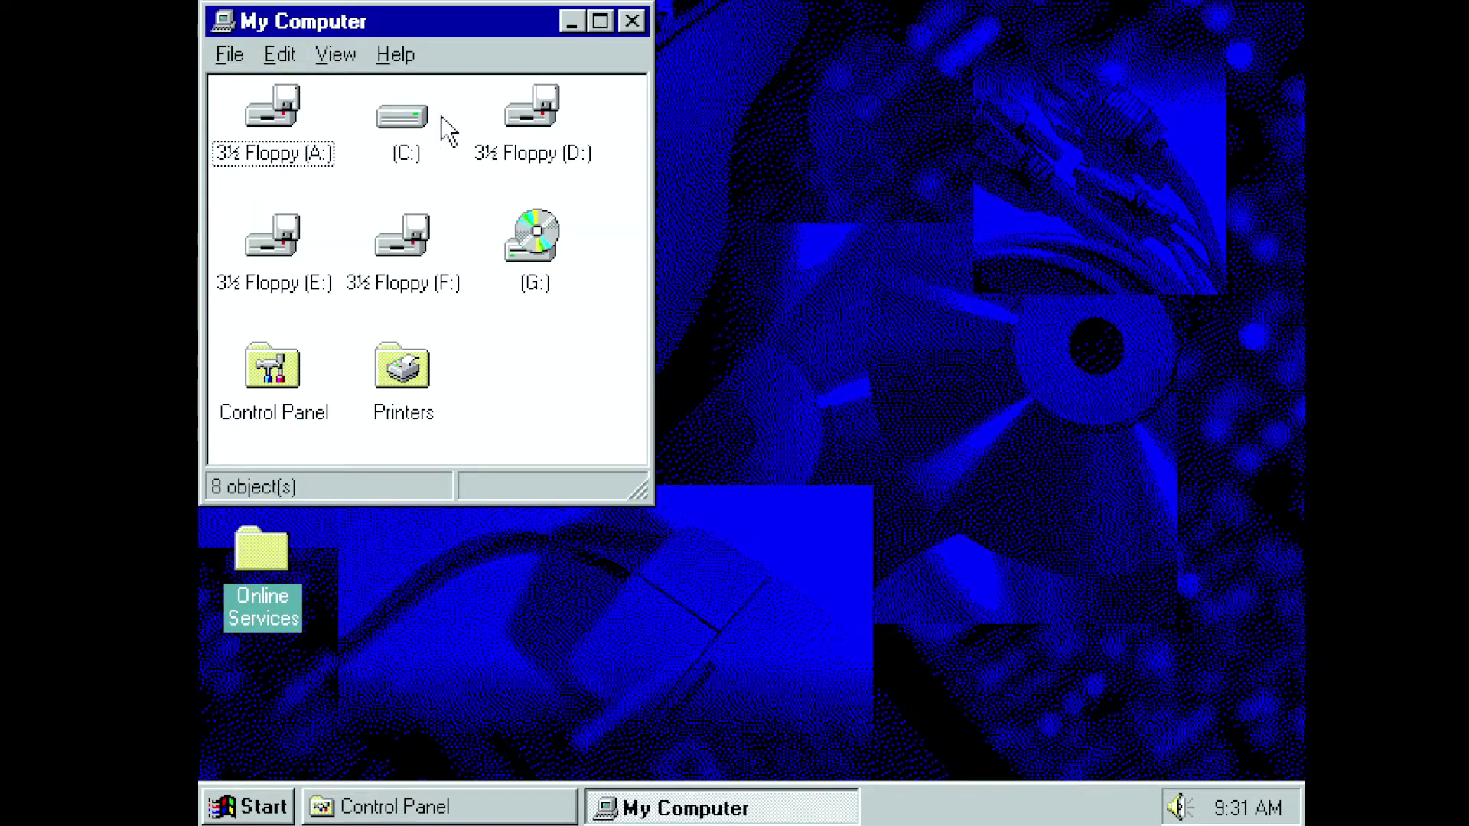
click(632, 21)
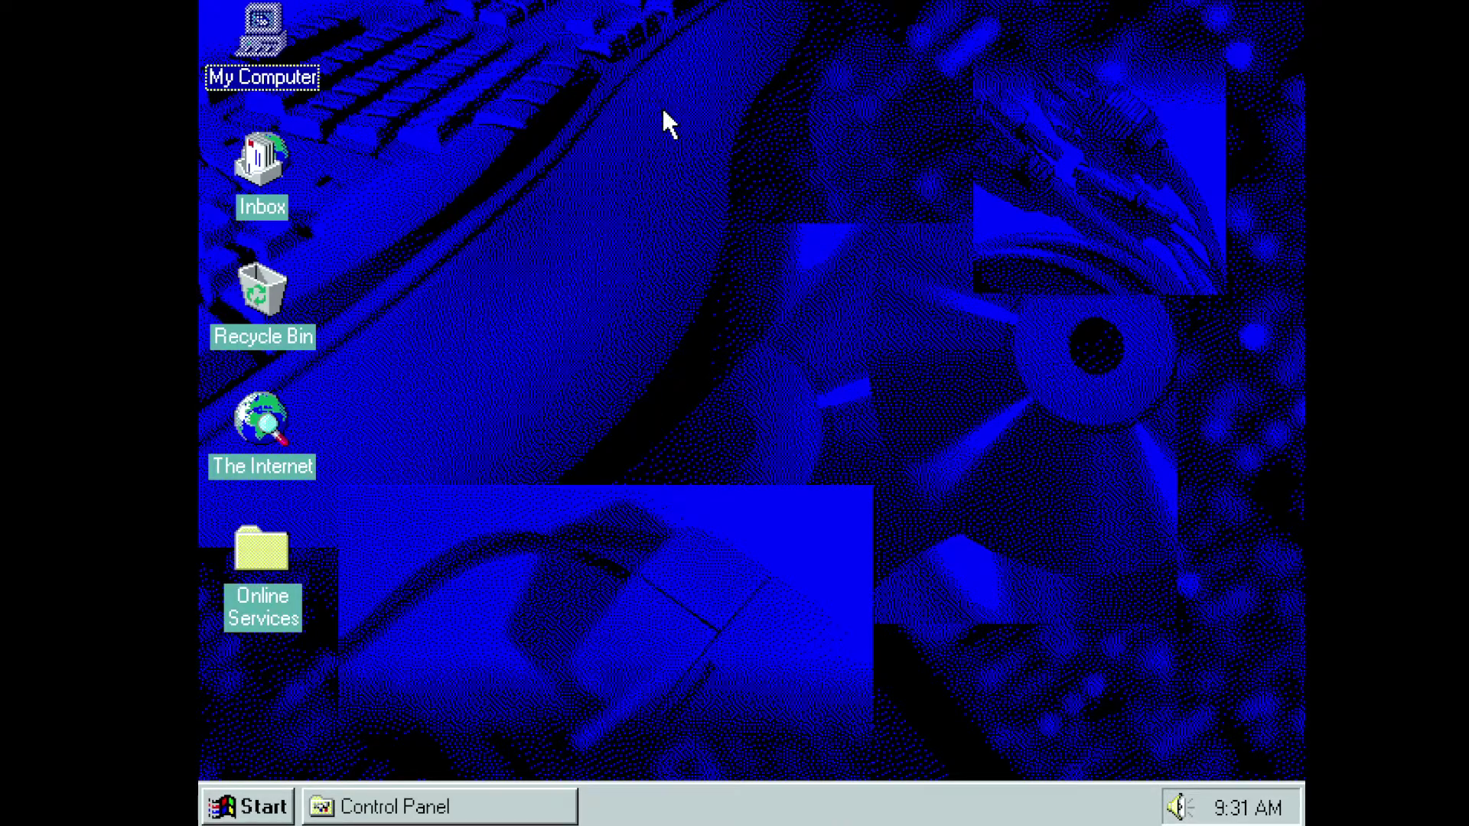
Reopen the desktop's display properties, view the screen saver and appearance options, and reselect the 16 Color palette.
right_click(662, 108)
click(732, 323)
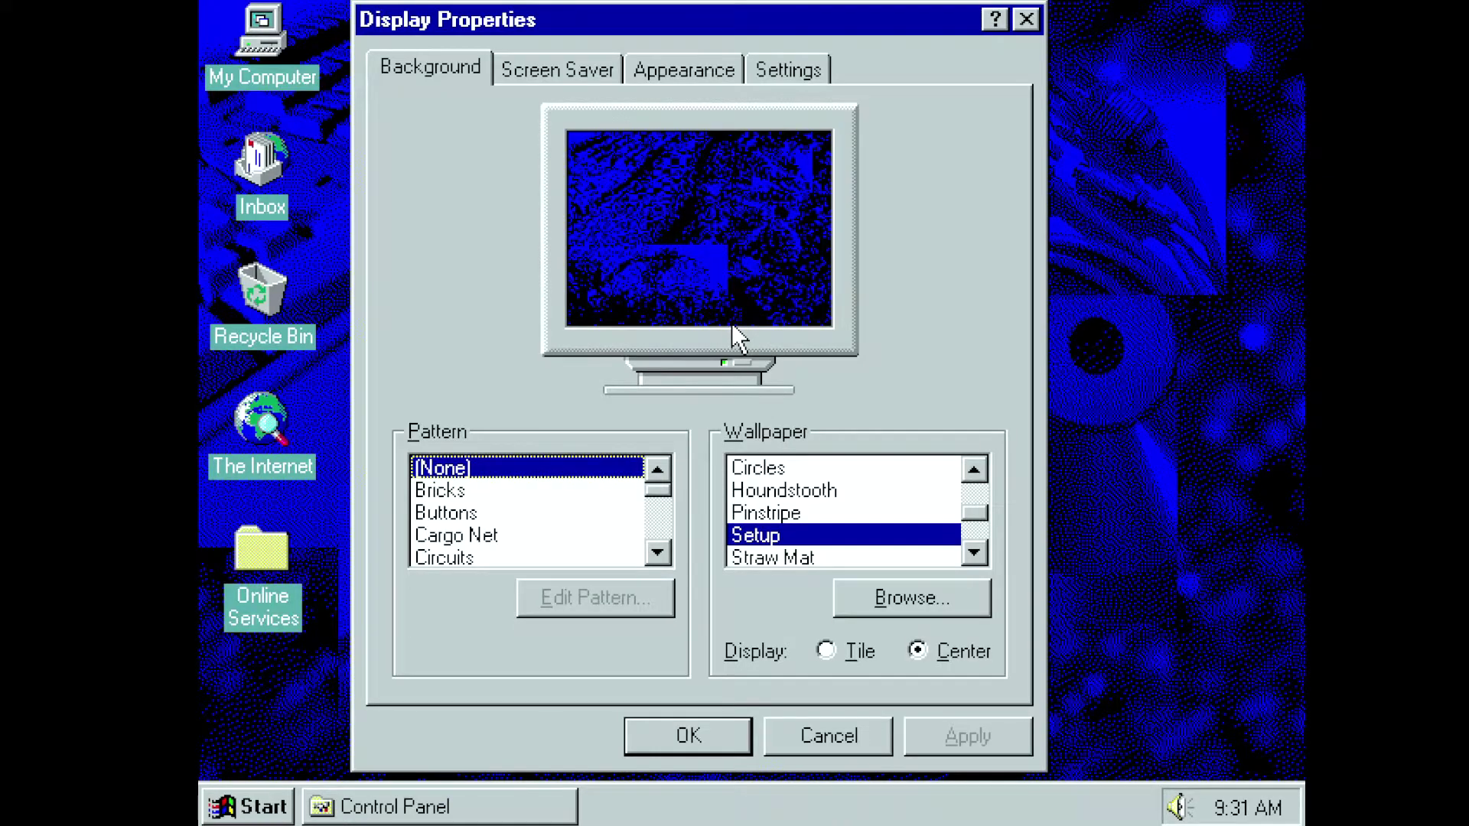
click(535, 72)
click(710, 73)
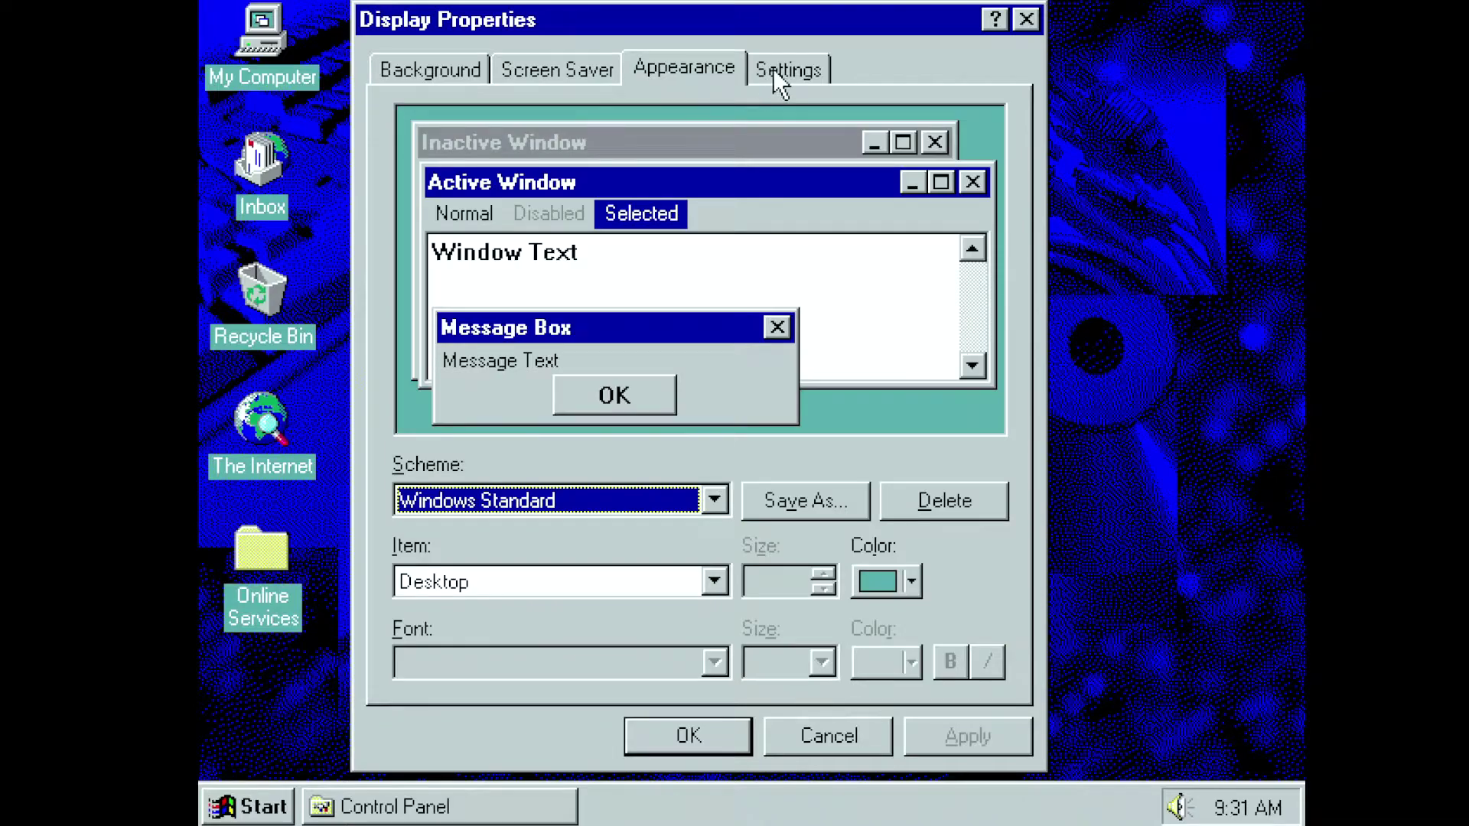
click(775, 67)
click(649, 455)
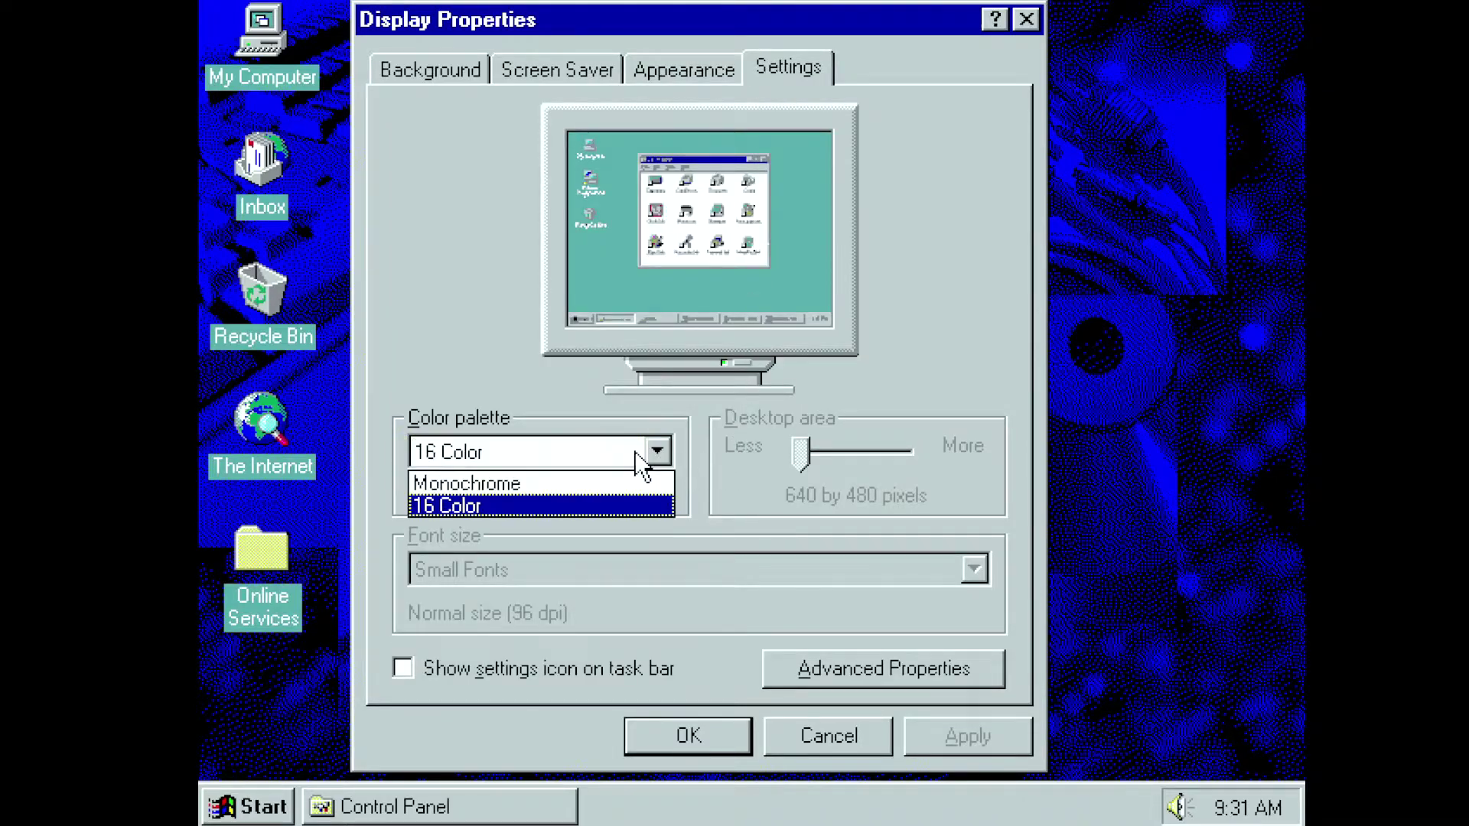
click(609, 483)
click(609, 462)
click(612, 501)
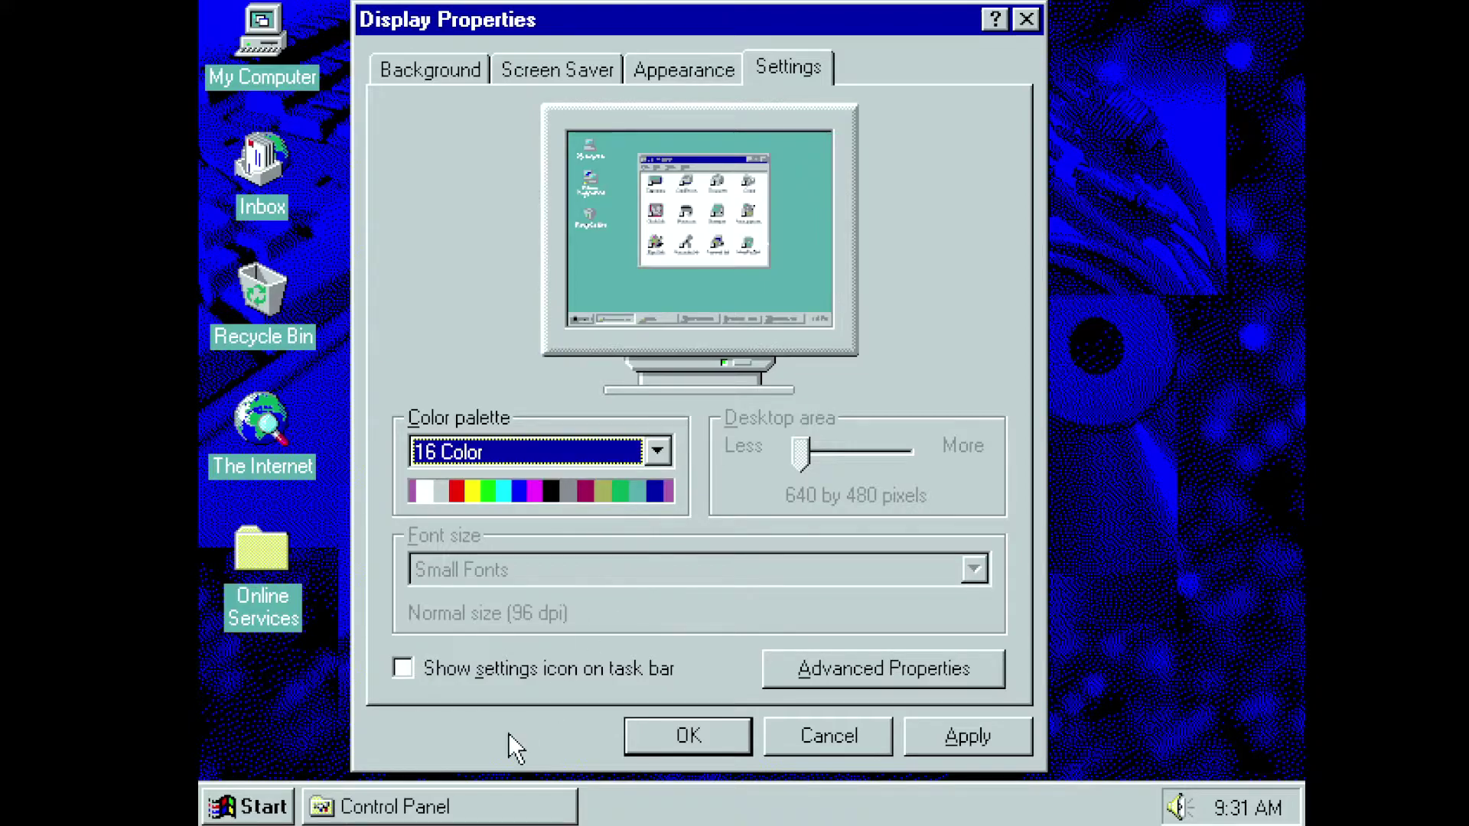
Review the appearance, screen saver and background options once more and confirm the display properties.
click(714, 69)
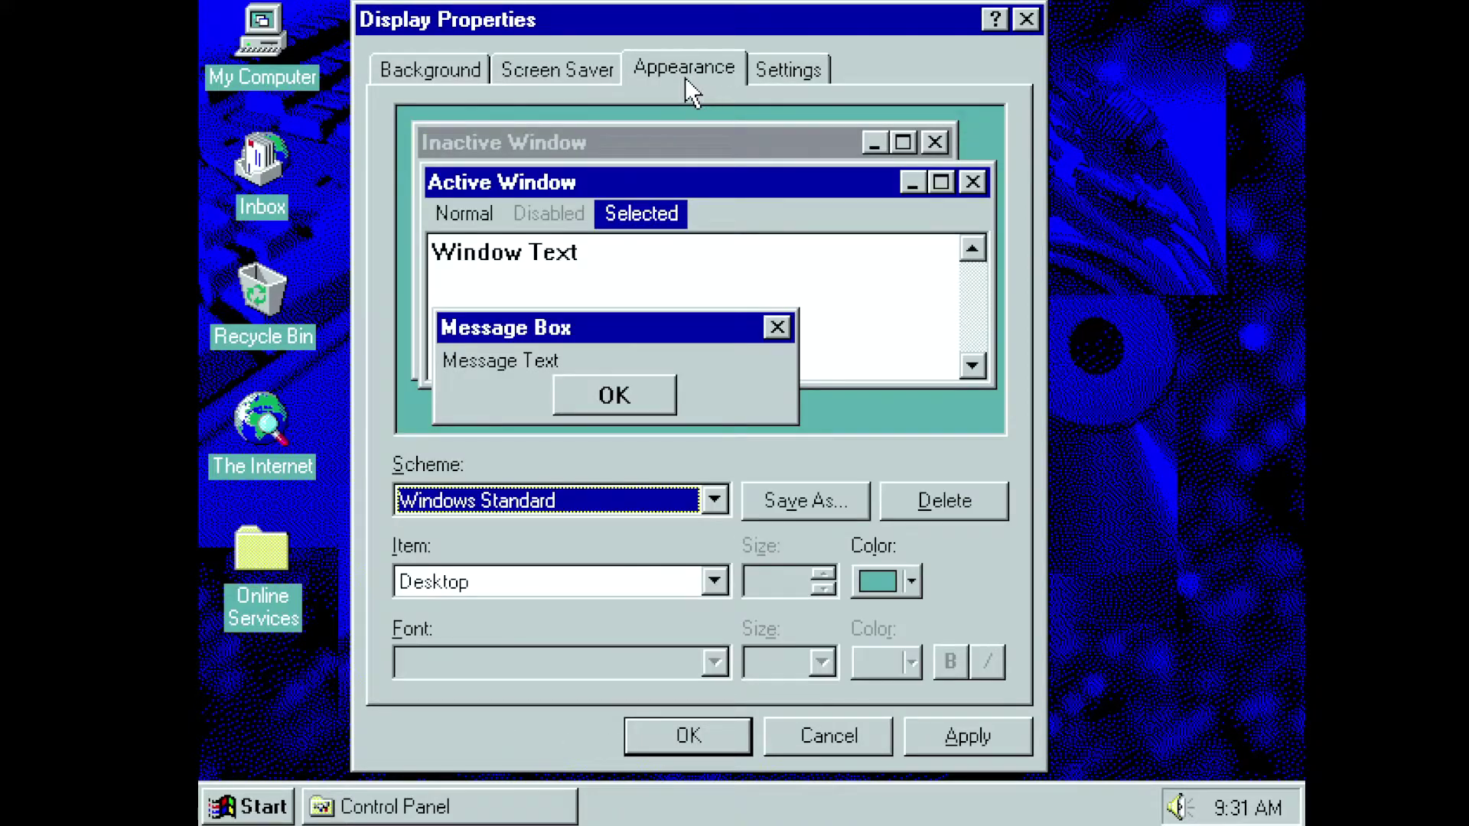
click(527, 69)
click(406, 77)
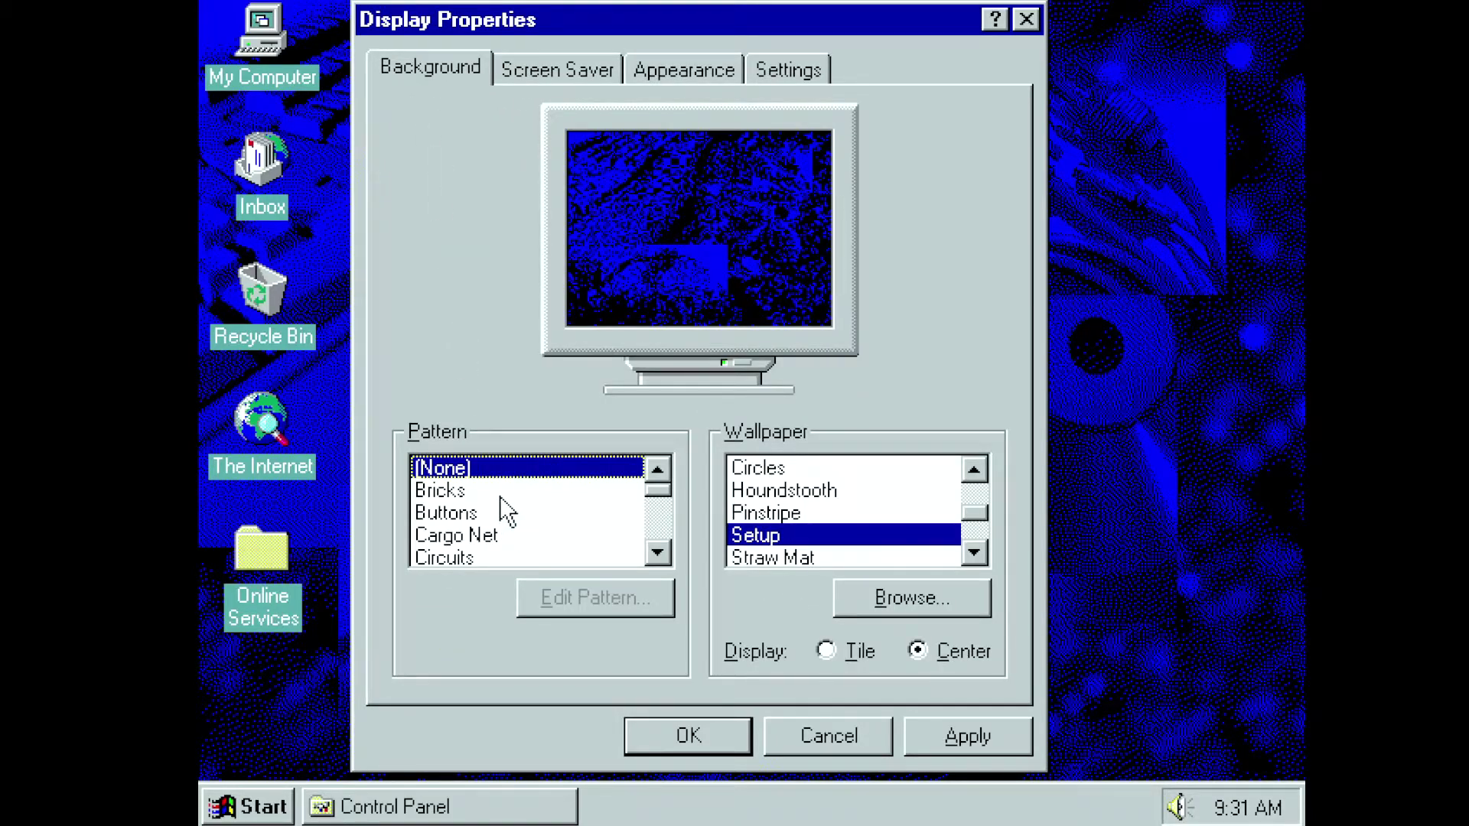
click(707, 736)
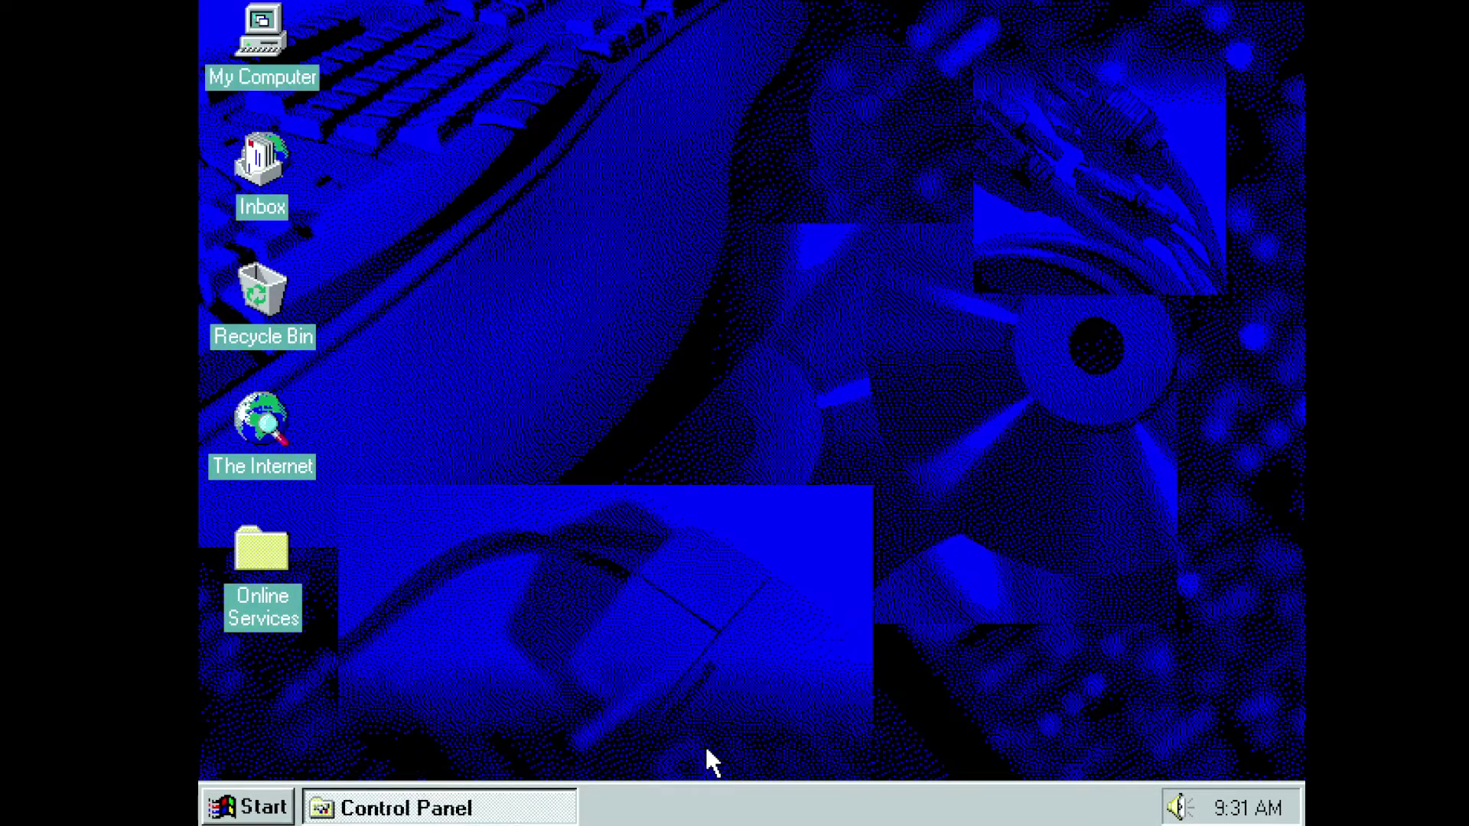
Restore and close the Control Panel, and begin shutting down Windows 95.
click(501, 810)
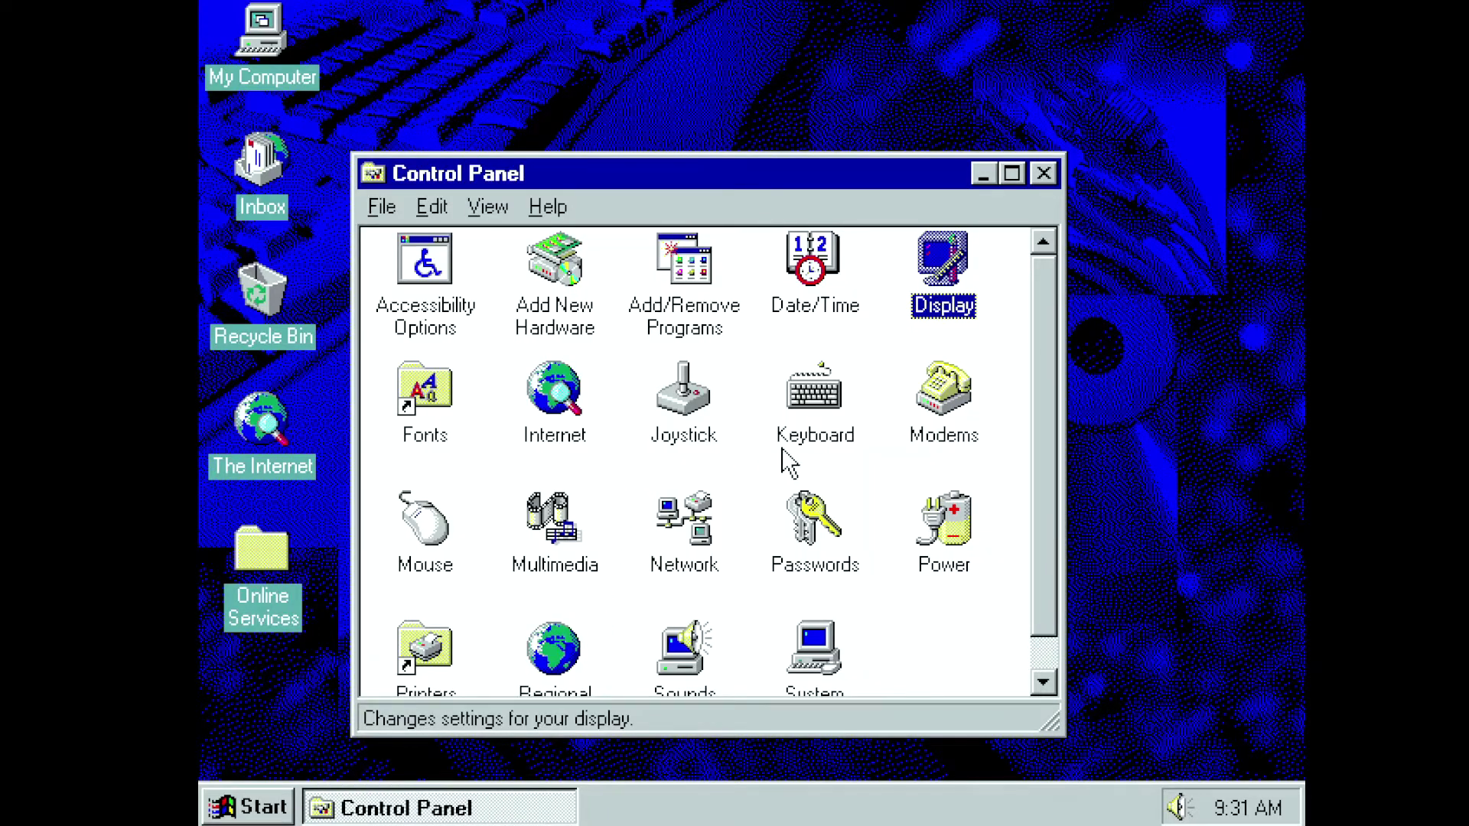
click(1043, 173)
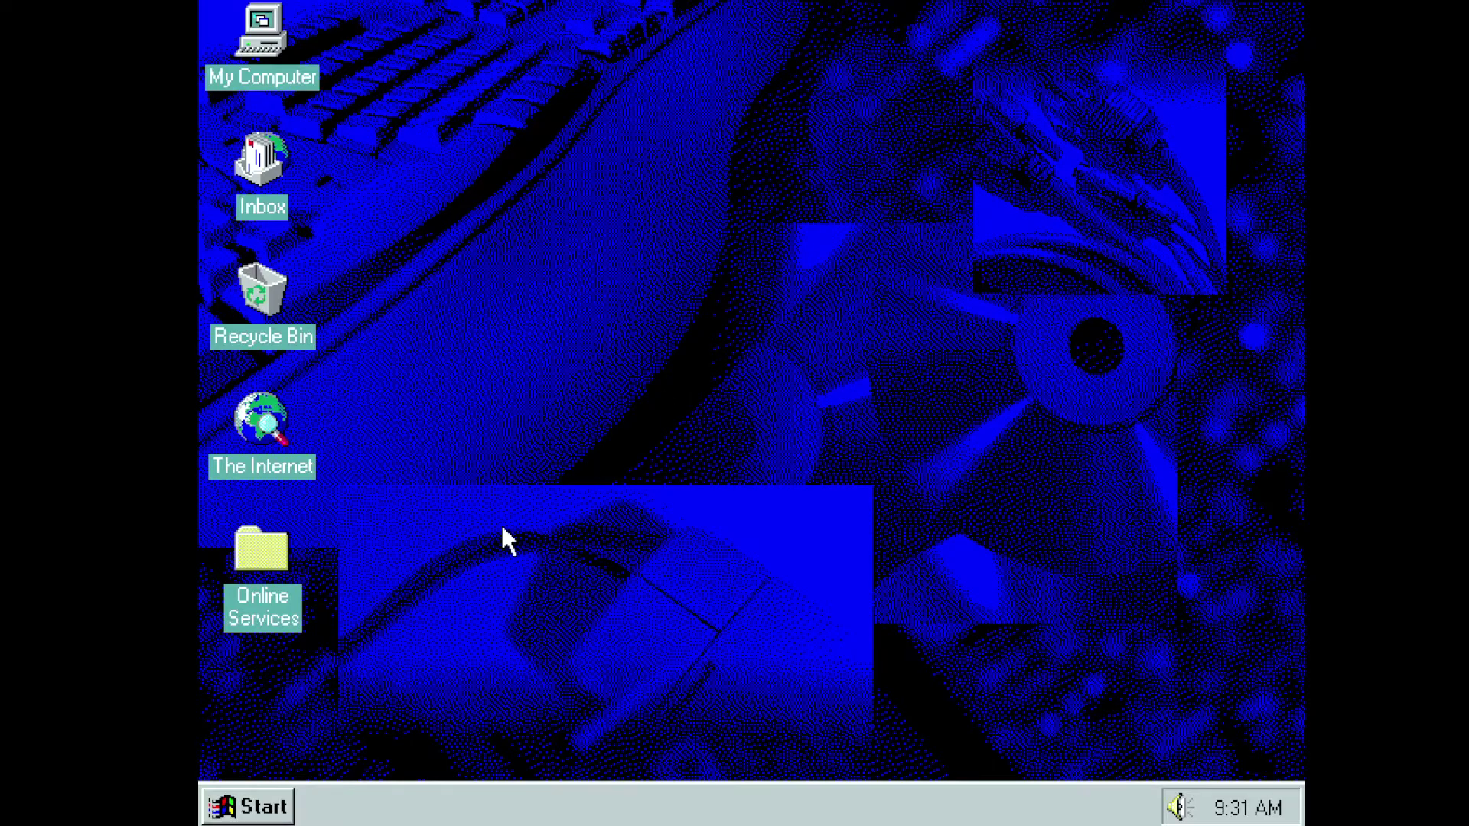
click(261, 811)
click(329, 753)
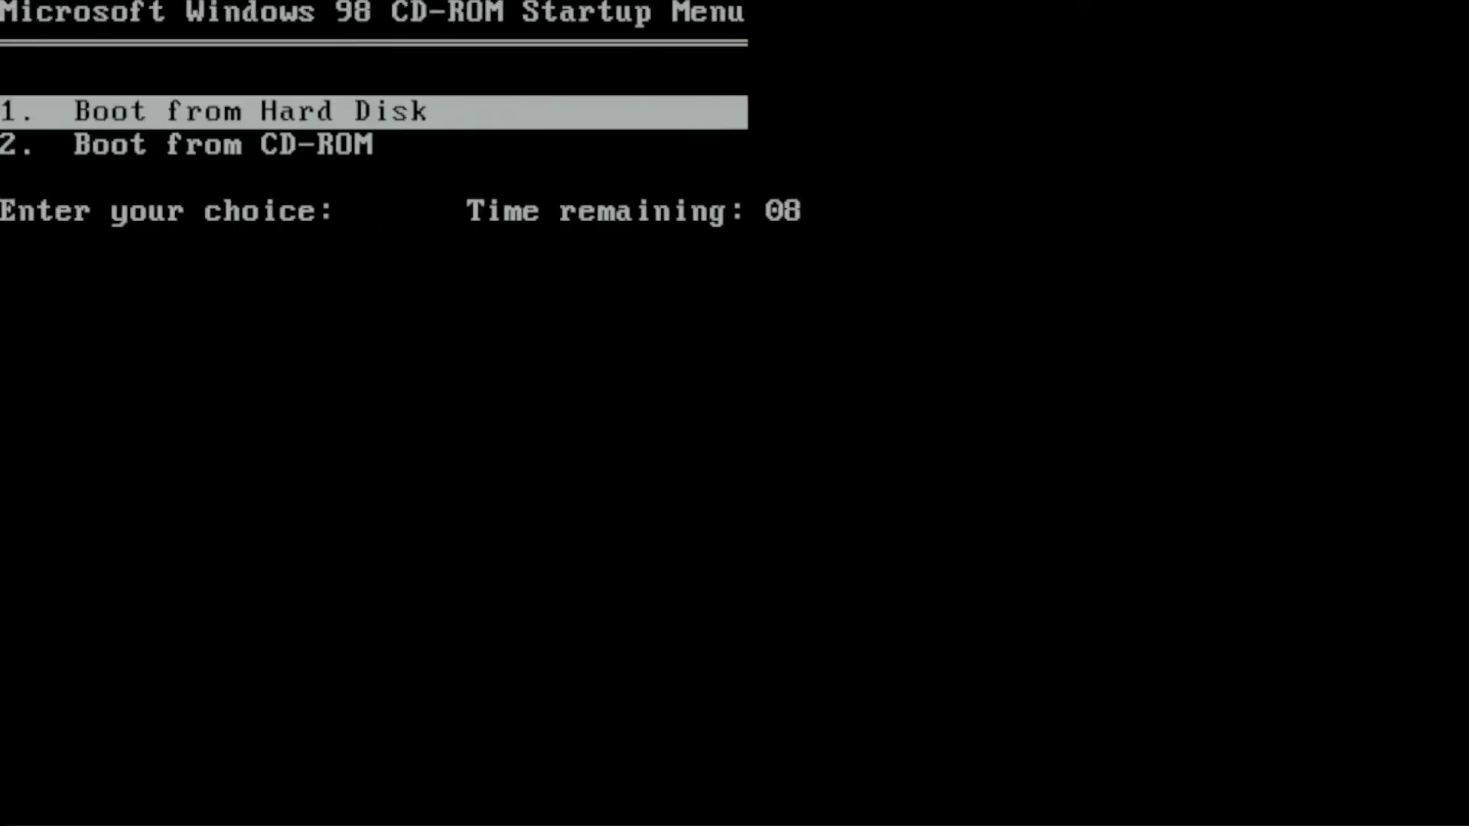
Boot from the Windows 98 CD-ROM and start Windows 98 Setup from it.
key(Down)
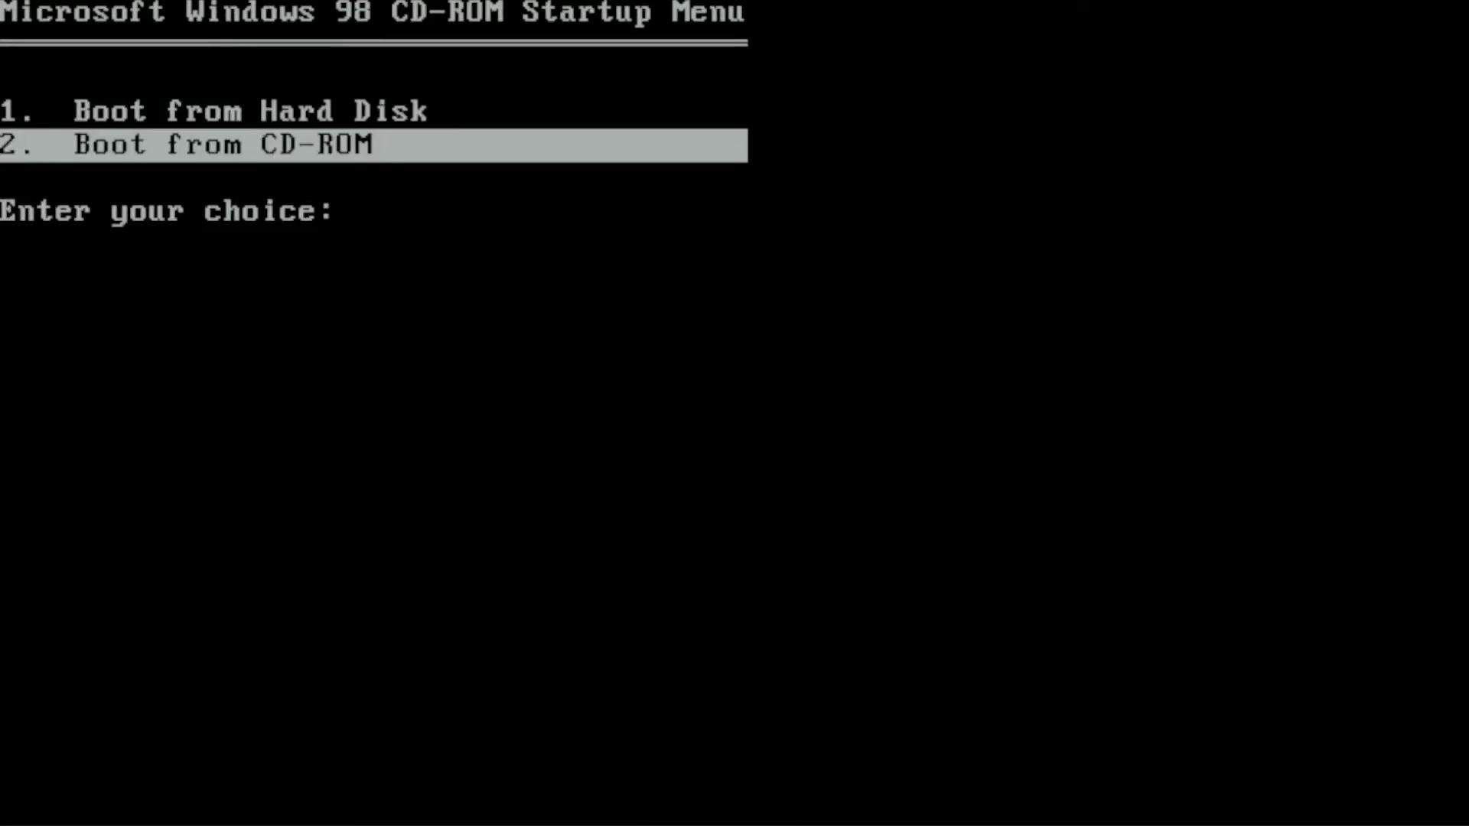
key(Up)
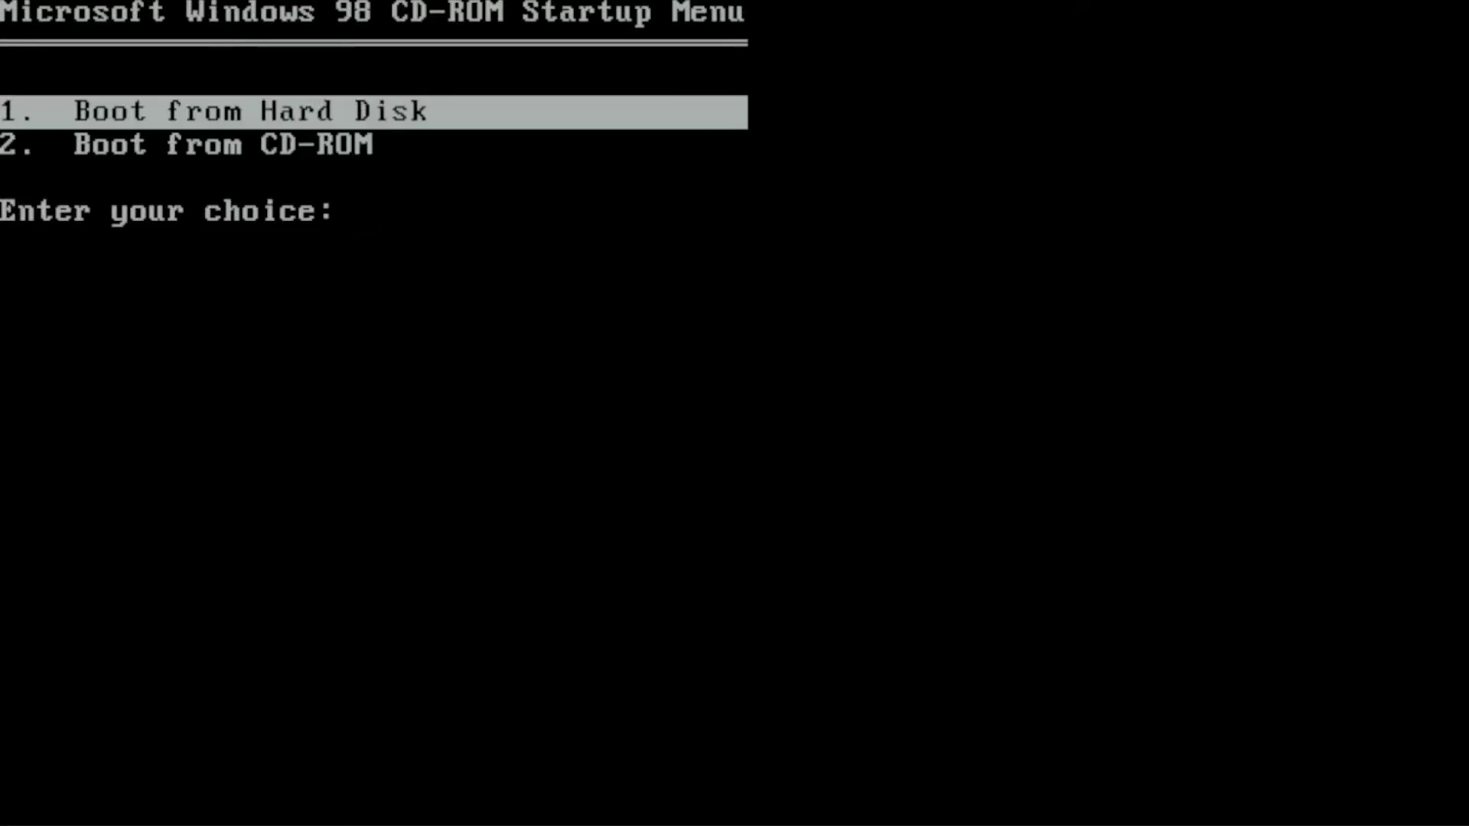
key(Down)
key(Return)
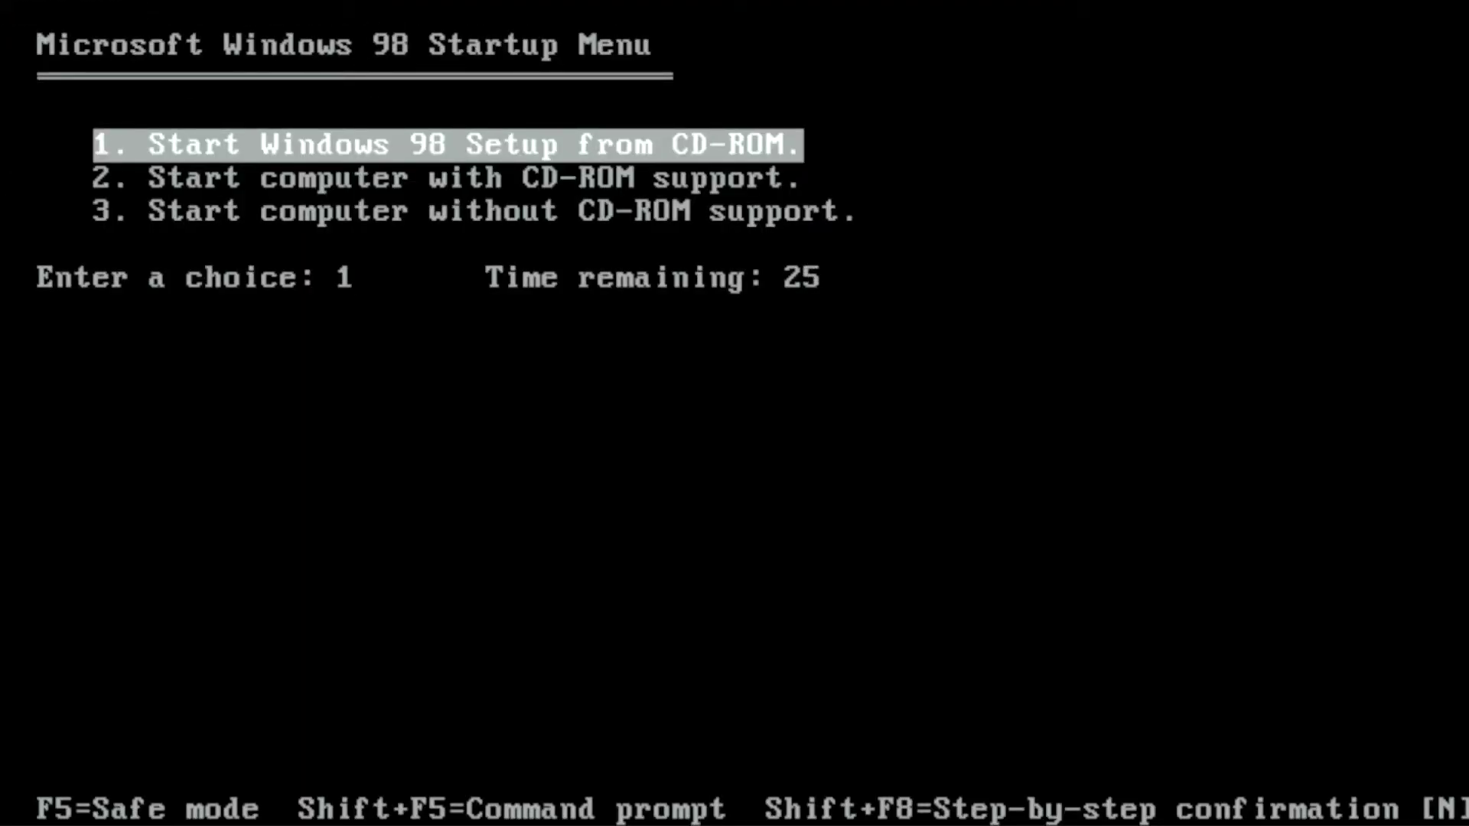
key(Return)
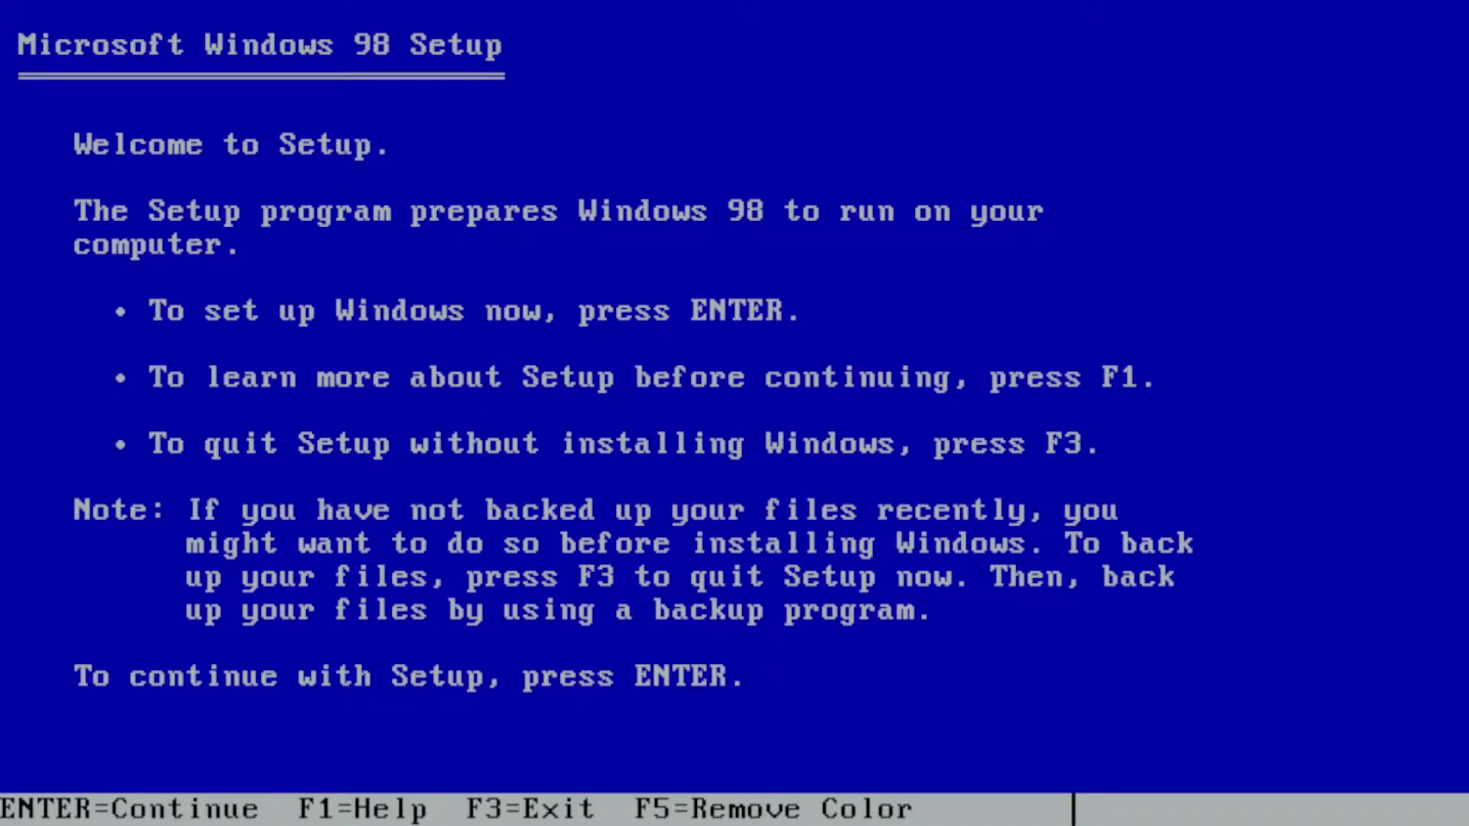
Continue the text-mode Windows 98 Setup, enable large disk support for the drive and restart the computer.
key(Return)
key(Return)
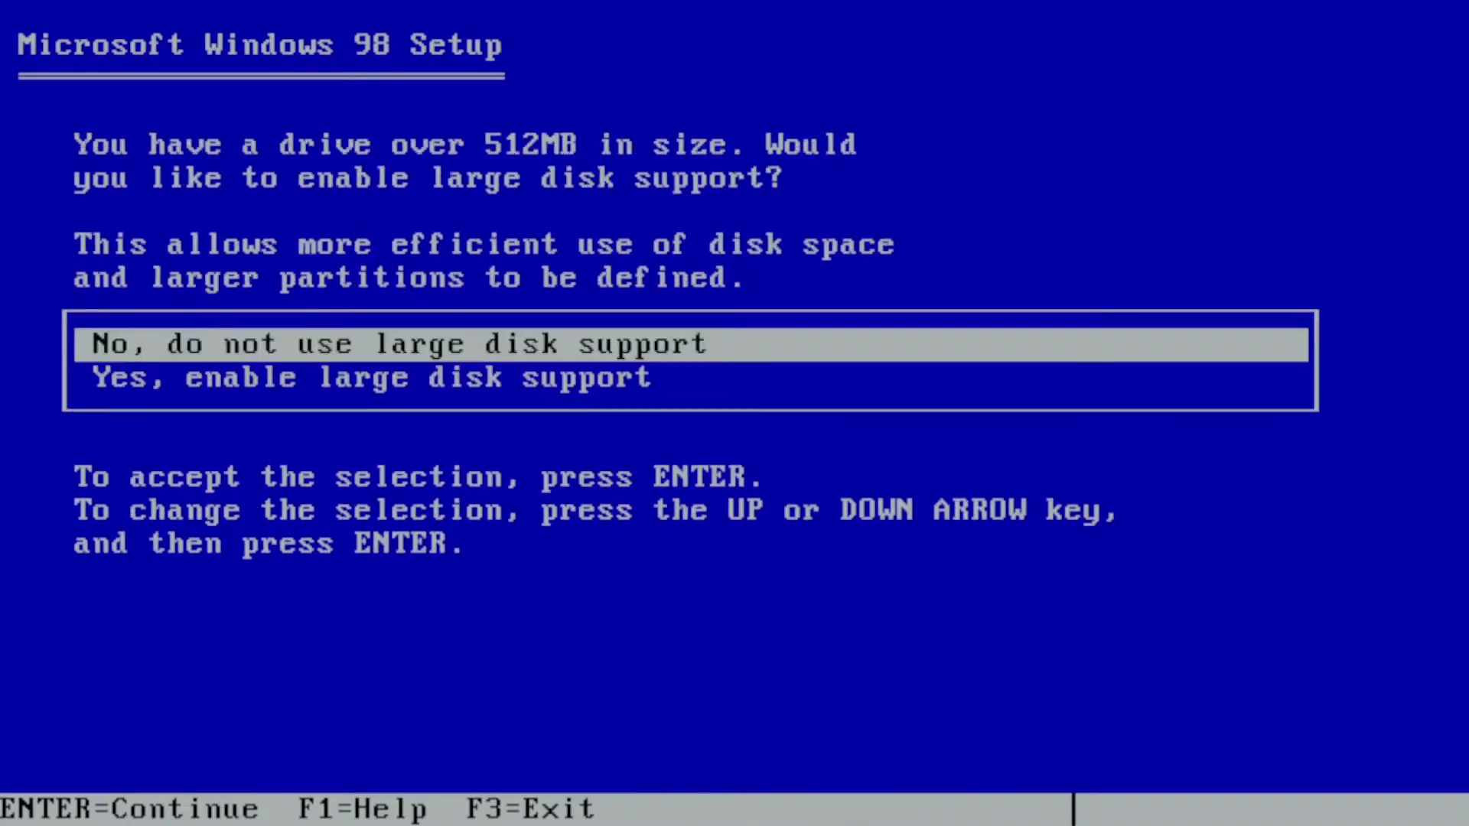
key(Down)
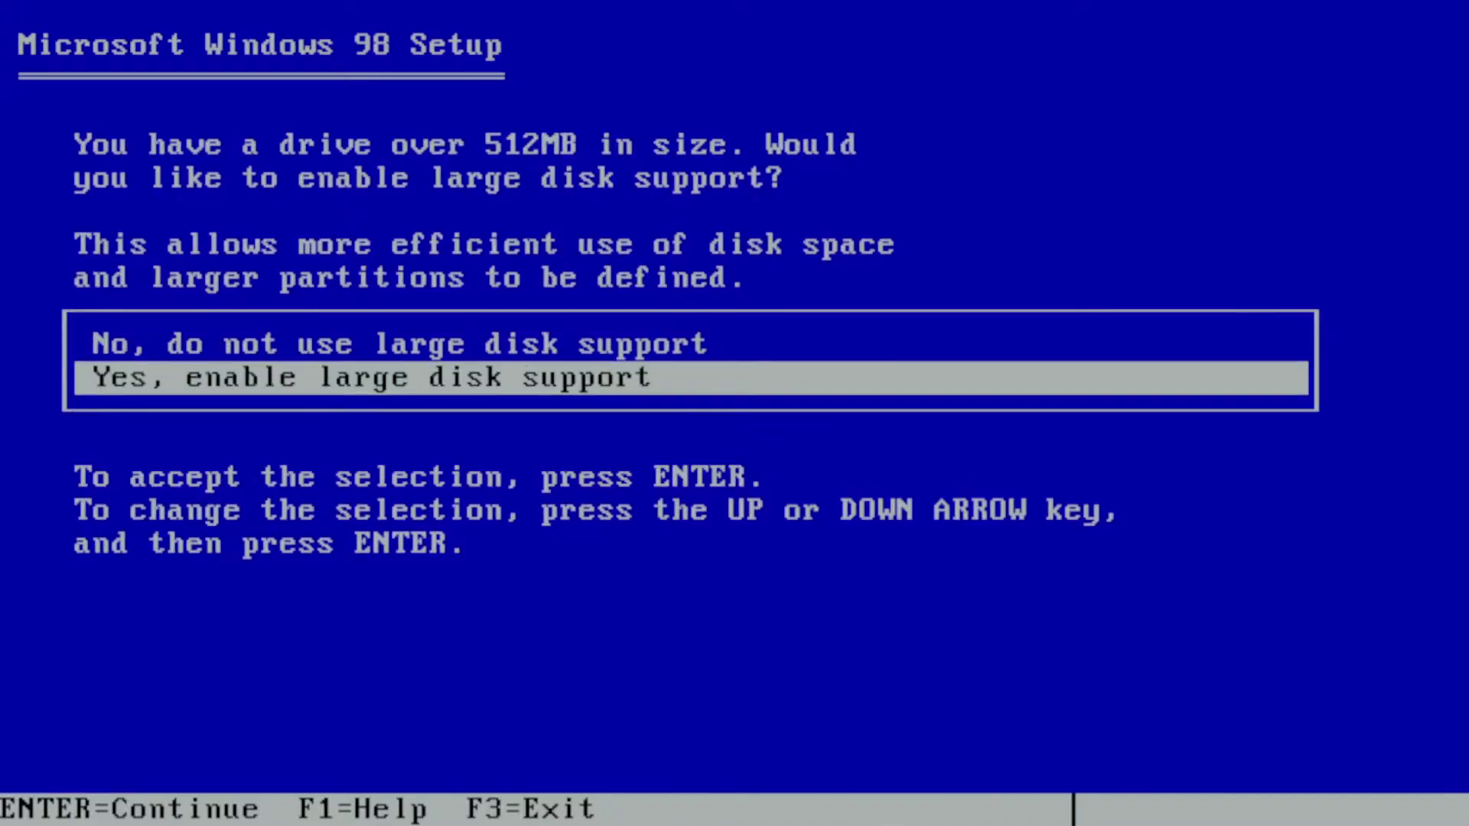
key(Return)
key(Return)
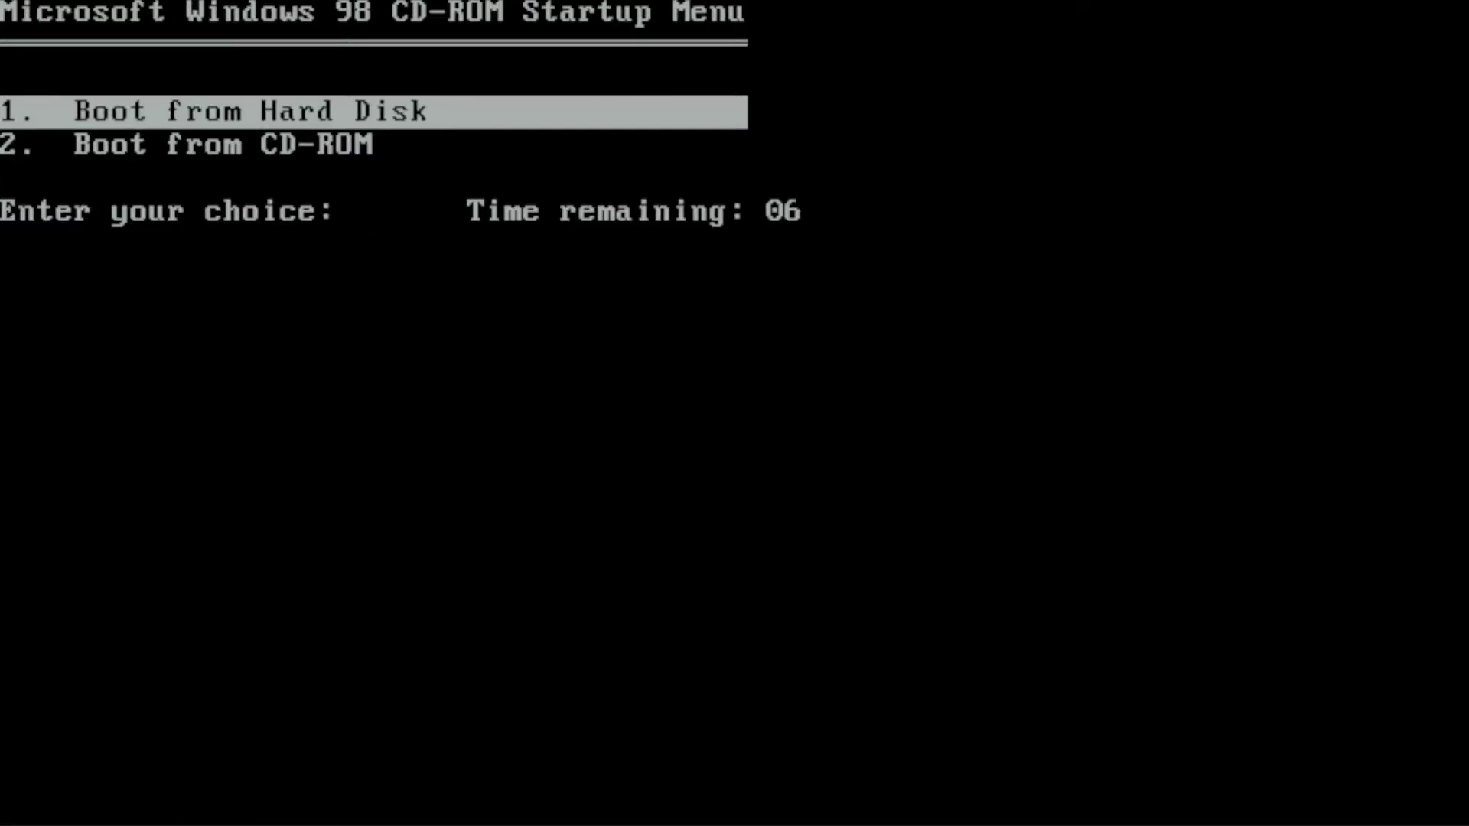
Boot from the CD-ROM after the restart, launch Windows 98 Setup and proceed with the routine system check.
key(Down)
key(Return)
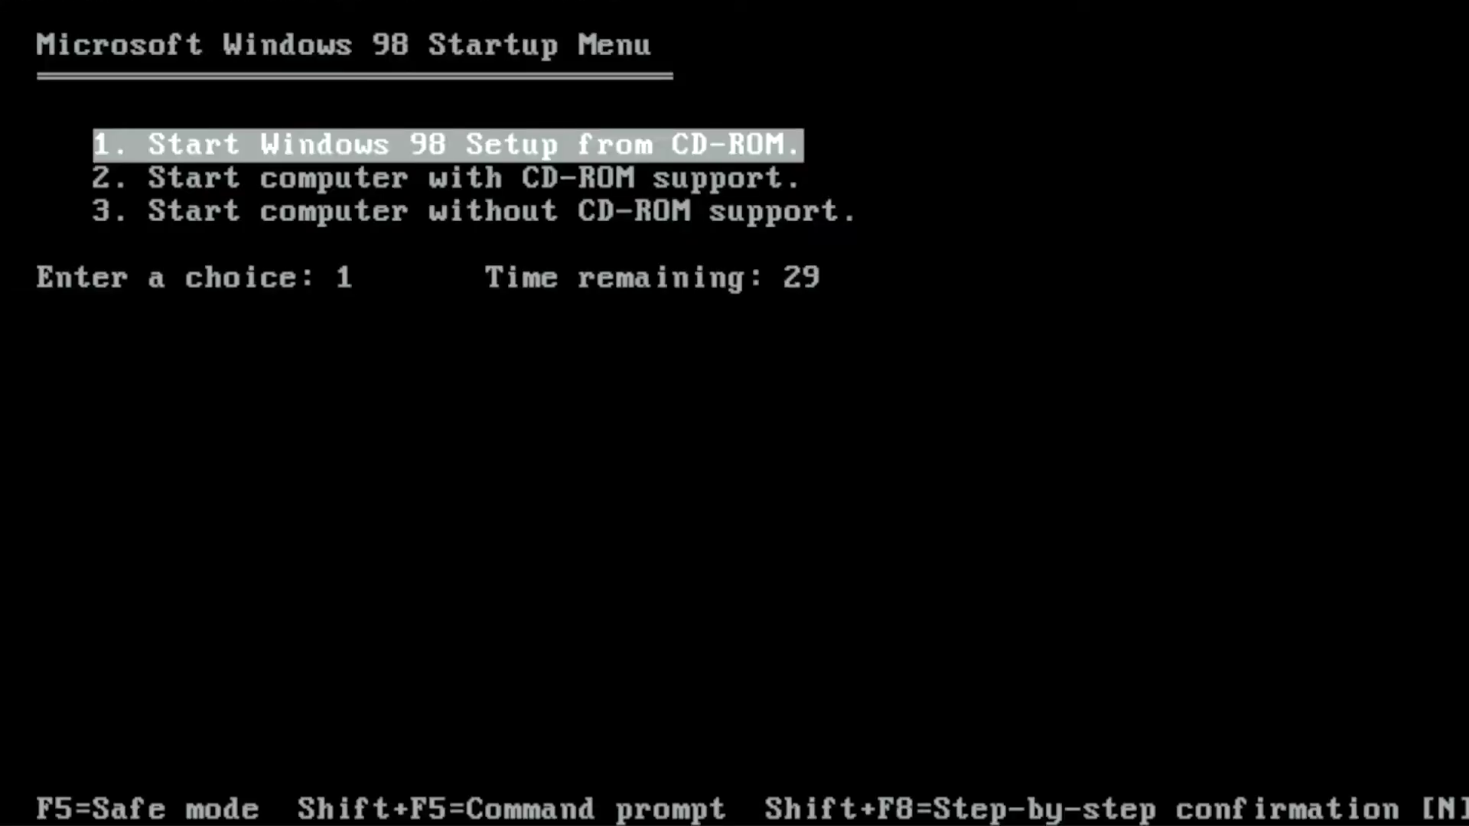
key(Return)
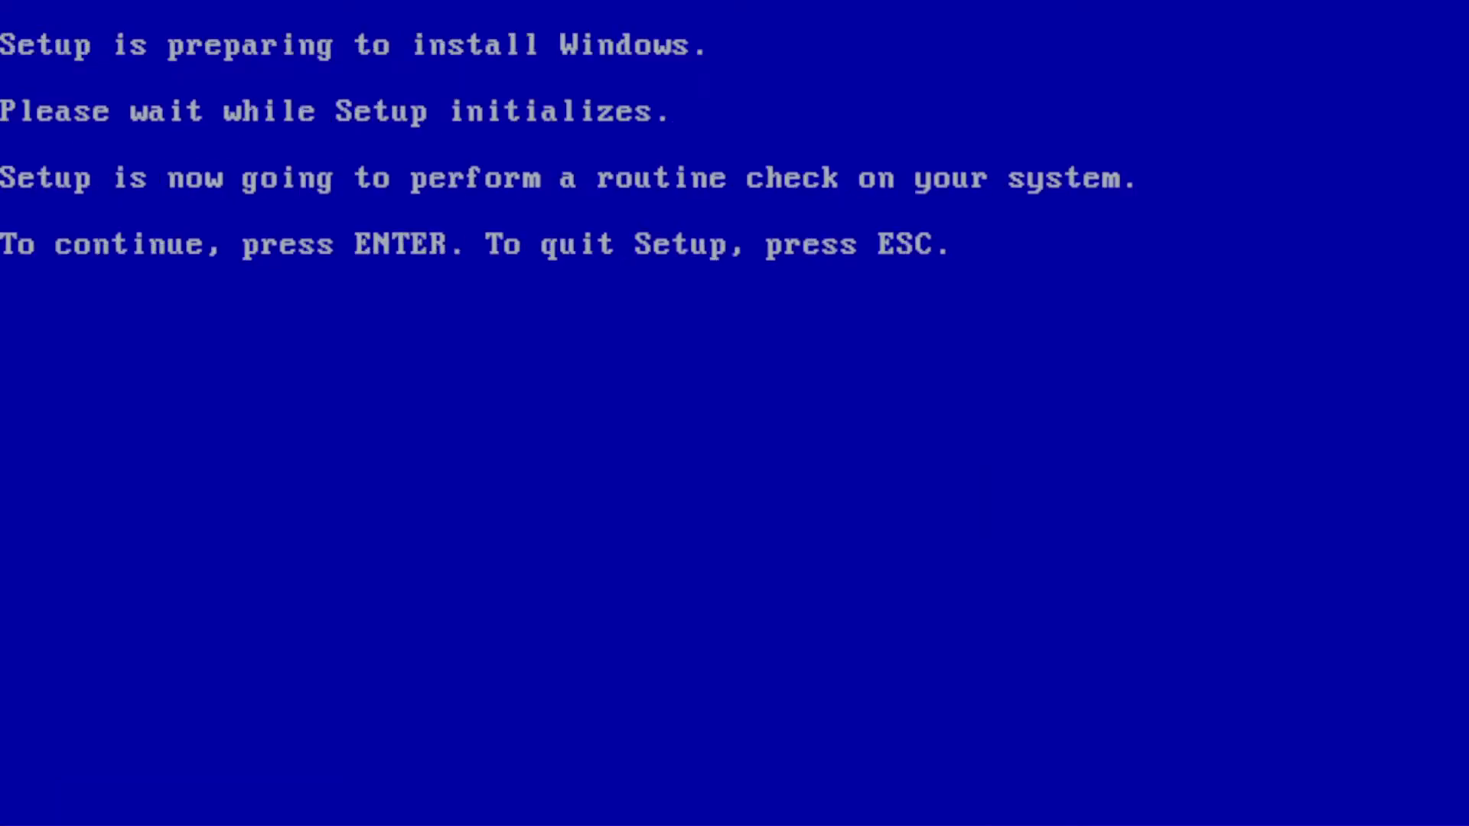
key(Return)
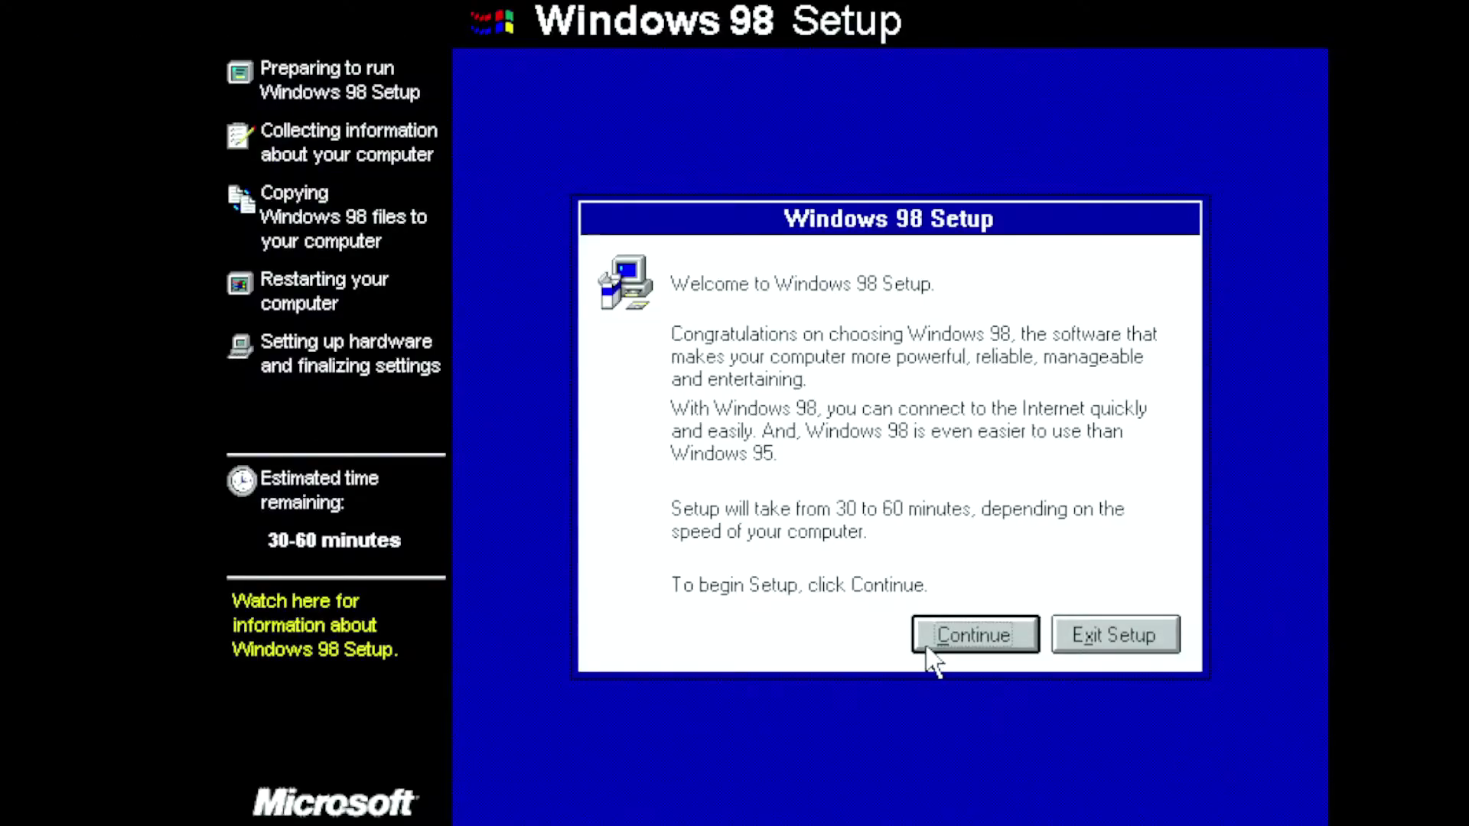
Begin the Windows 98 Setup wizard, keep C:\WINDOWS as the installation directory and choose the Custom setup type.
click(929, 644)
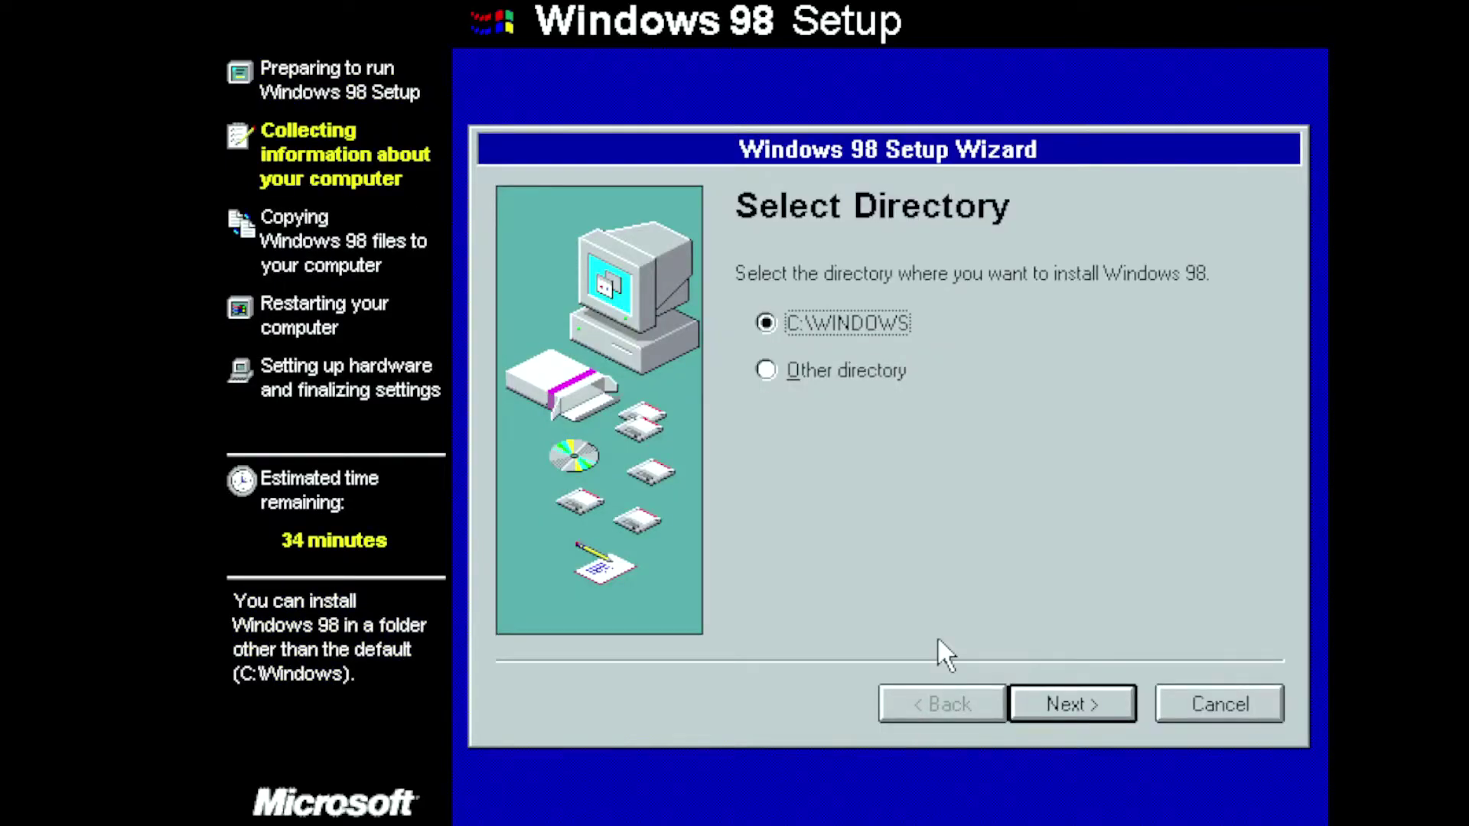
click(1126, 696)
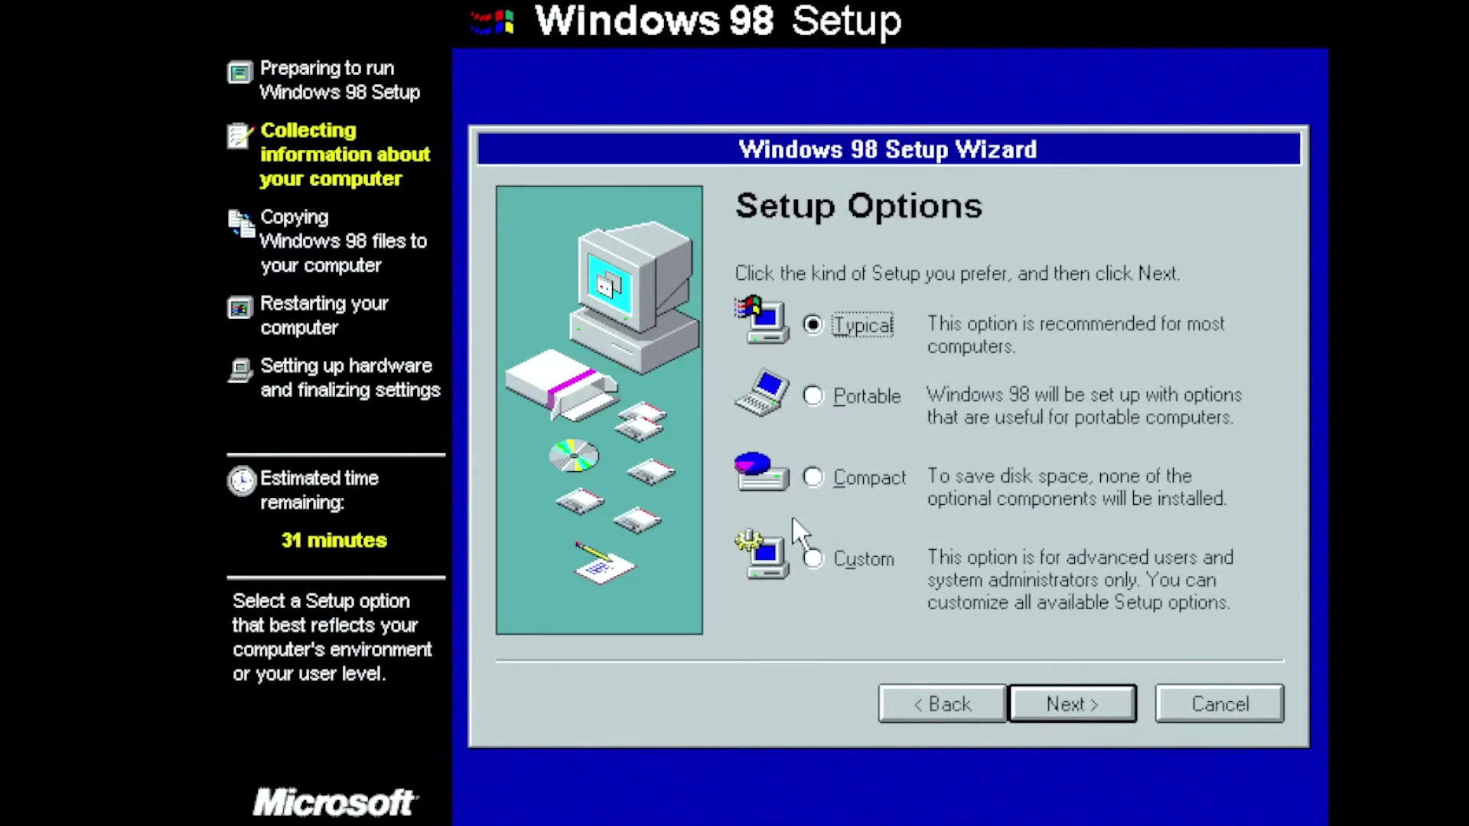
click(863, 558)
click(1061, 695)
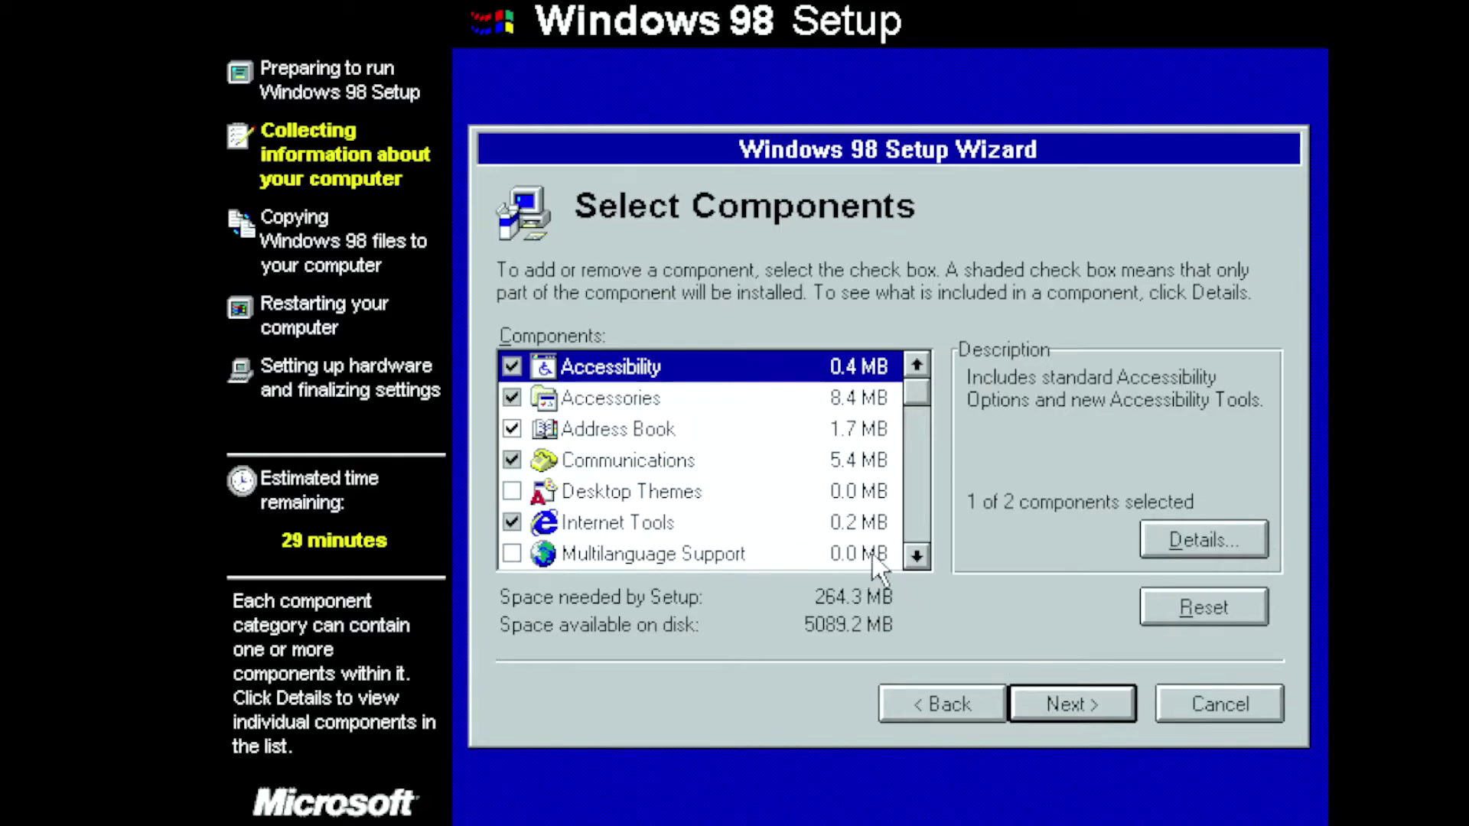
Add the Desktop Themes component to the installation, look through the remaining components and accept the selection.
click(512, 492)
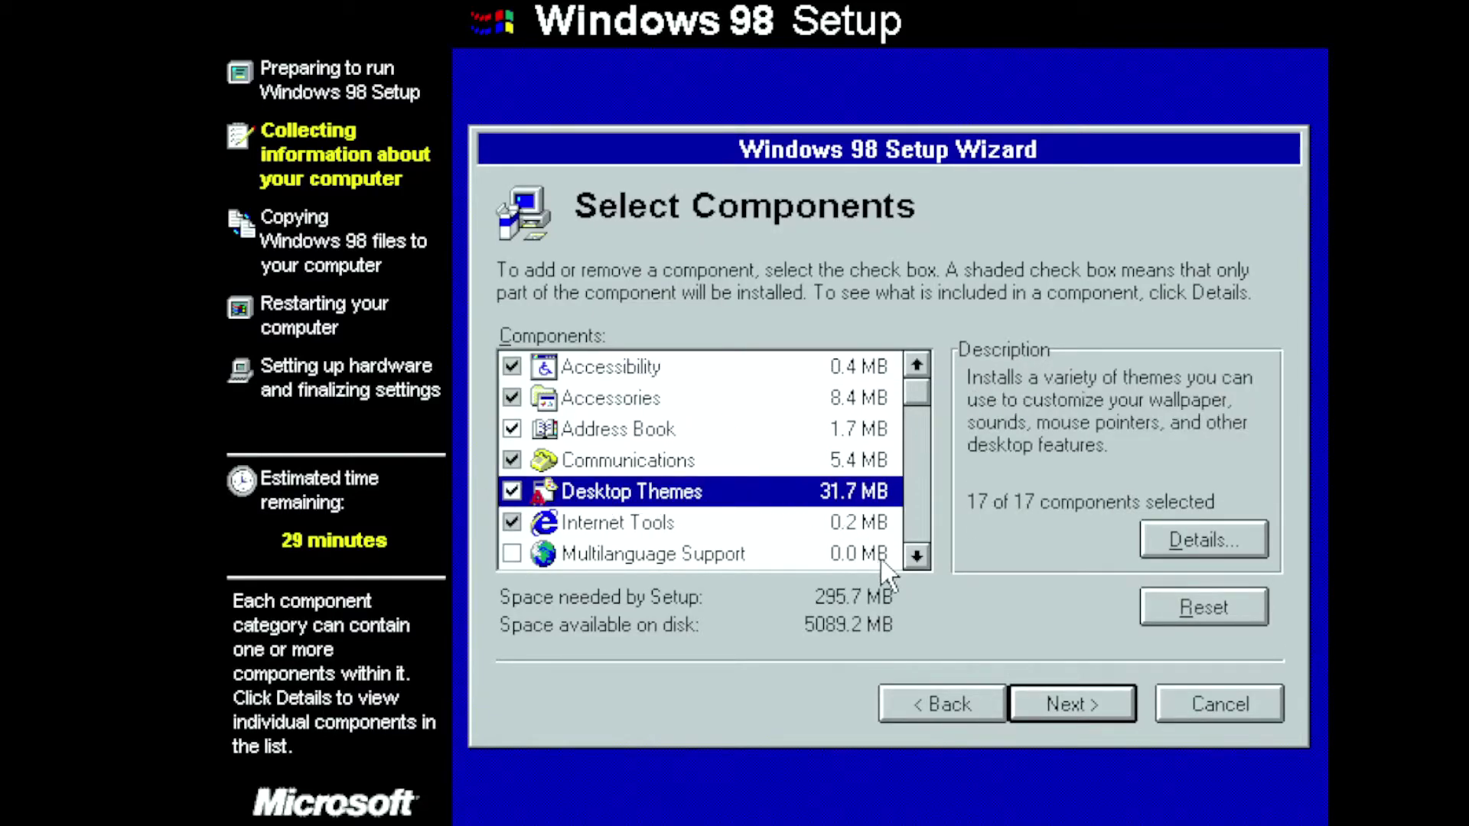
click(916, 555)
click(916, 555)
click(915, 555)
click(916, 555)
click(915, 555)
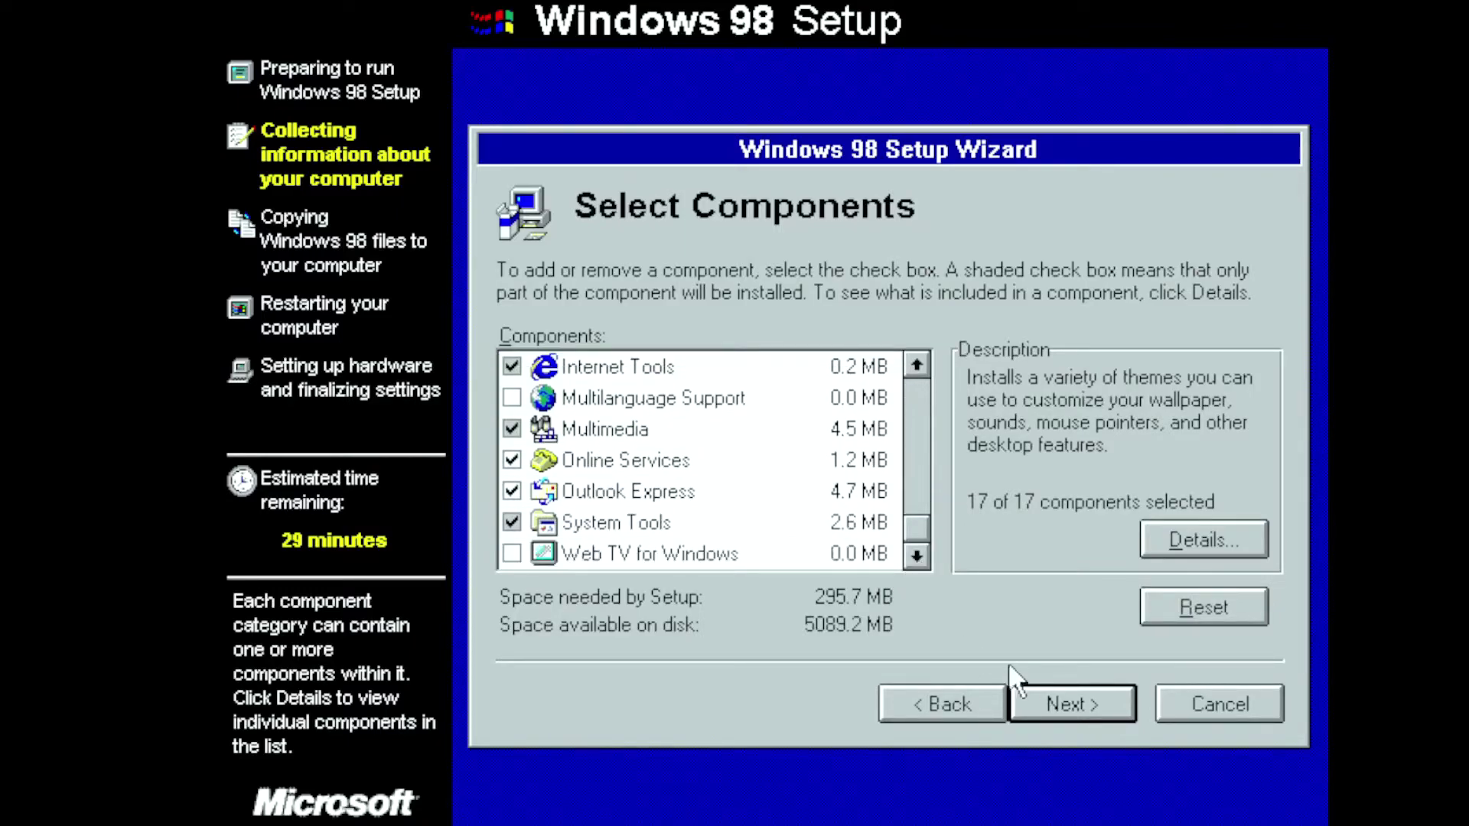
click(1053, 692)
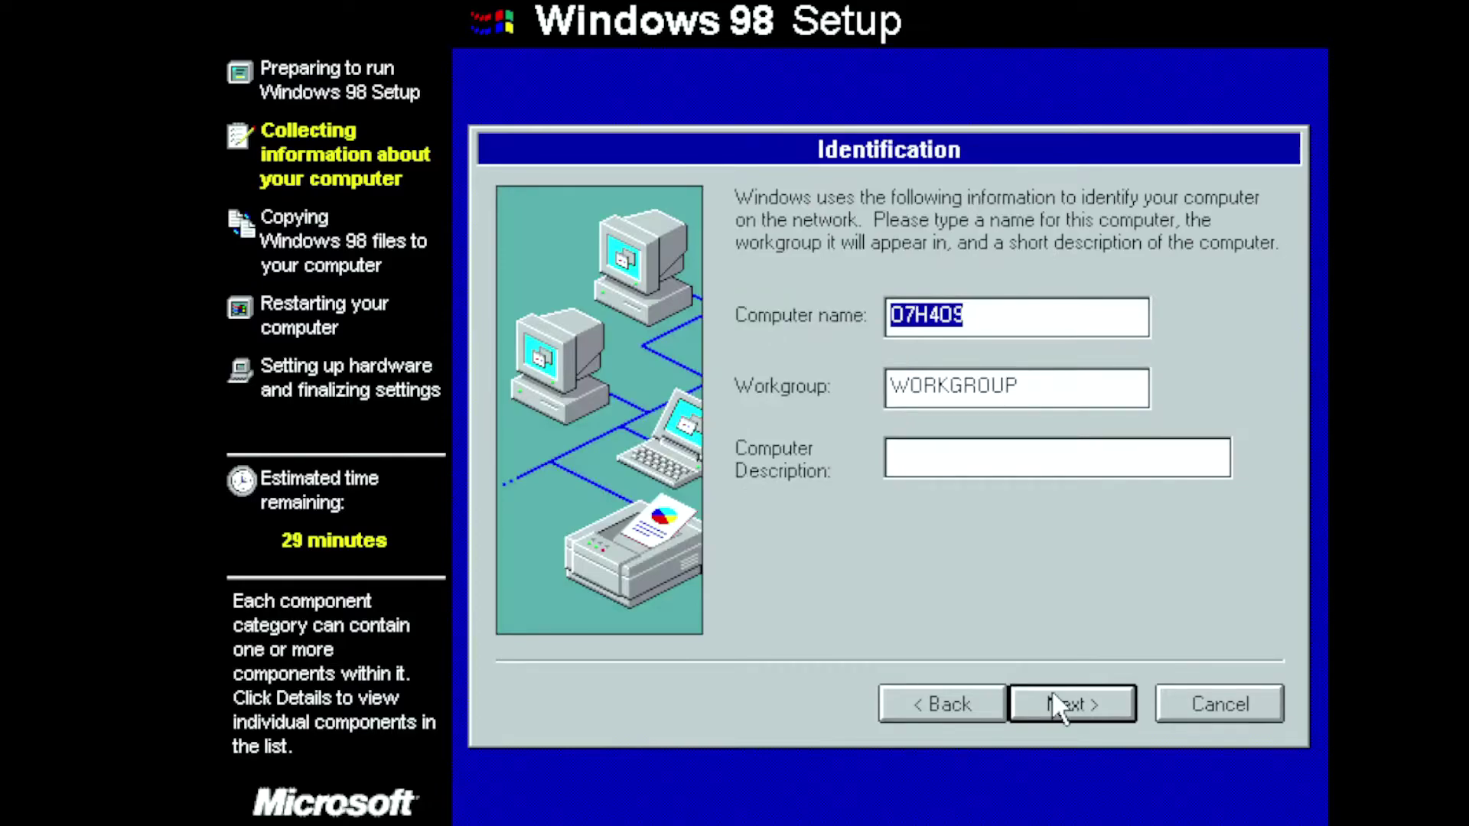
Name the computer AlexTech in the WORKGROUP workgroup, and accept the United States 101 keyboard layout and English (United States) regional settings.
click(1051, 690)
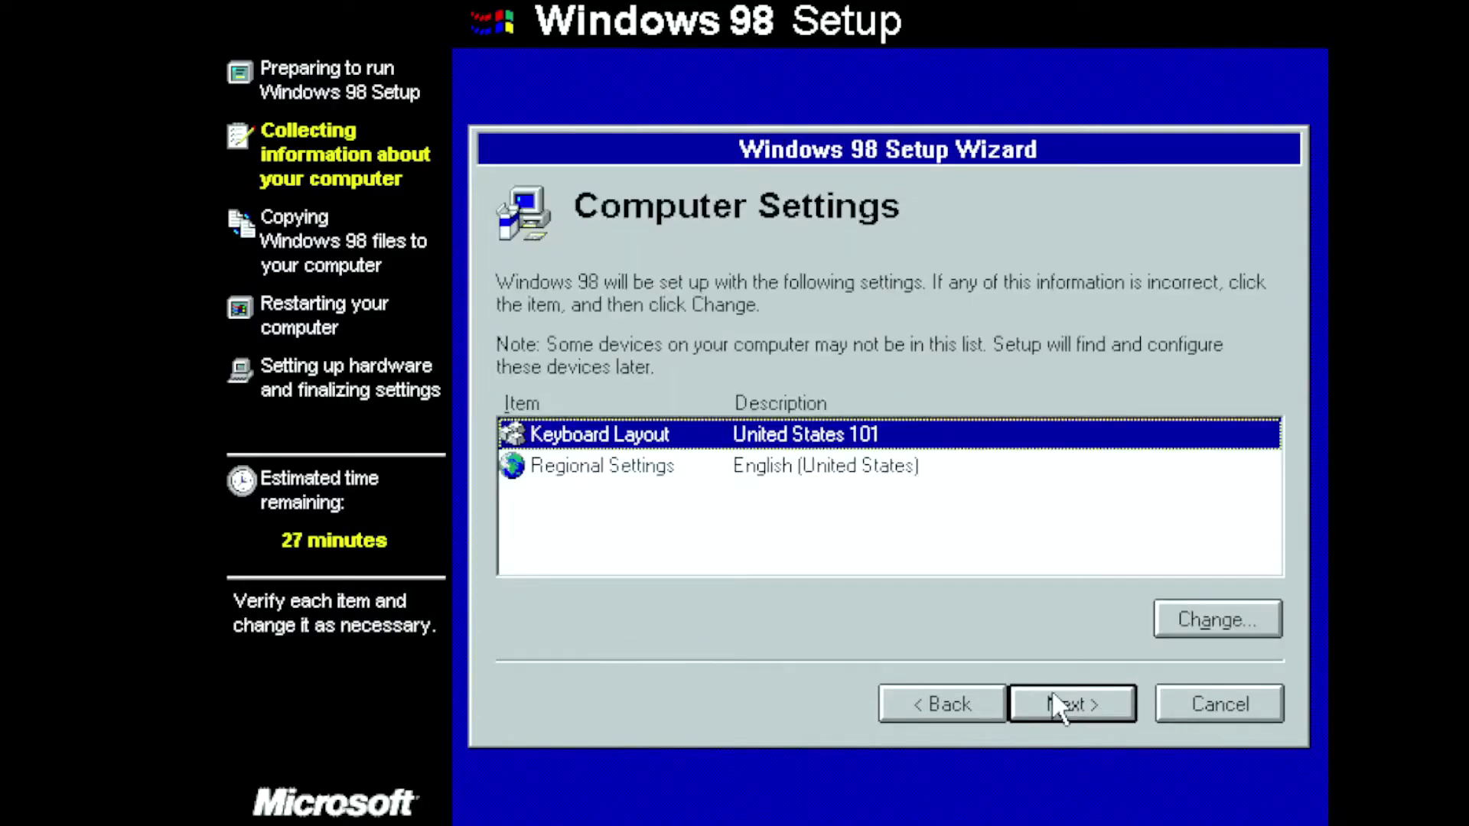
click(949, 703)
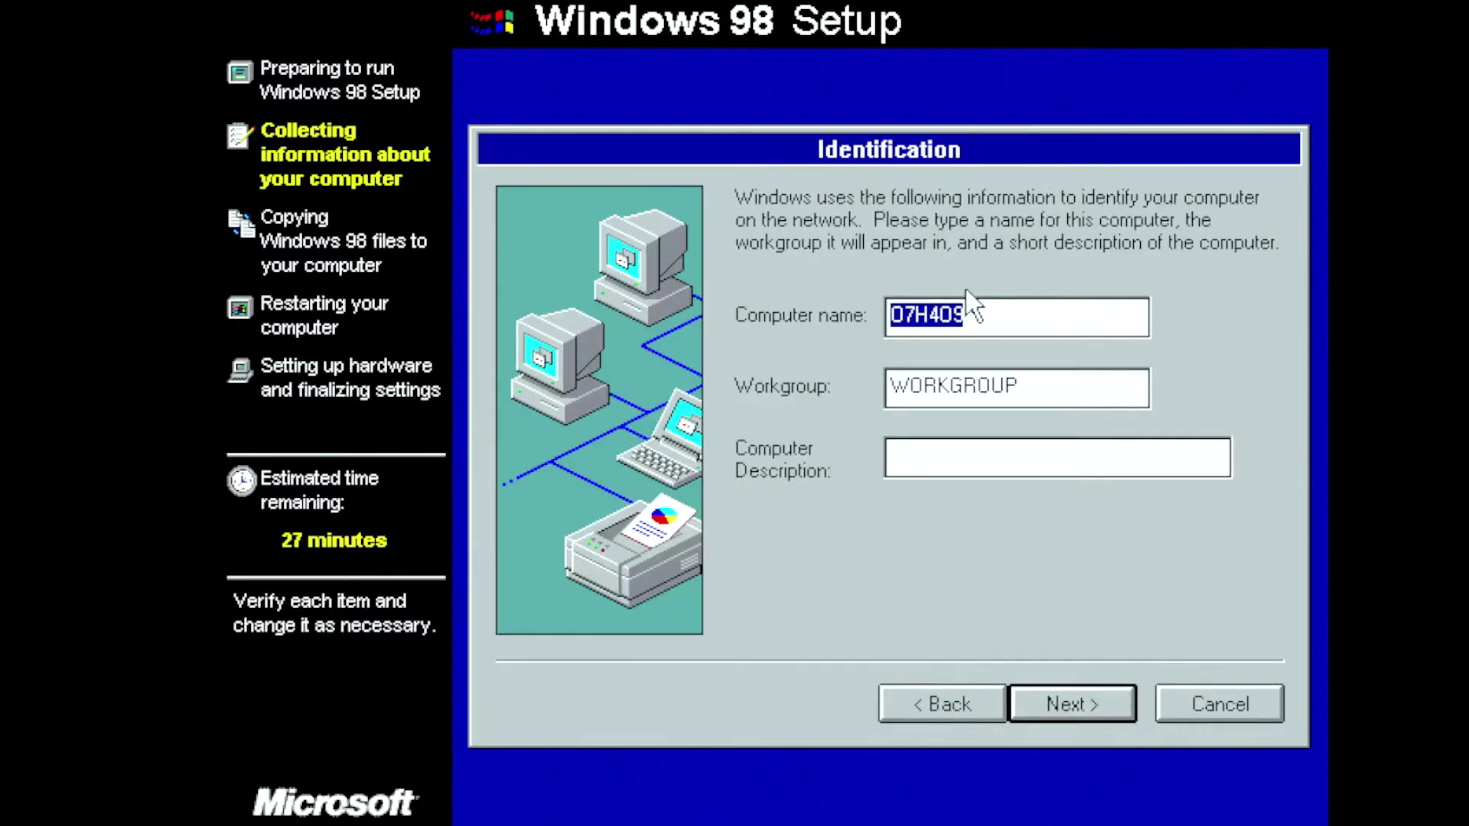
text(AlexTech)
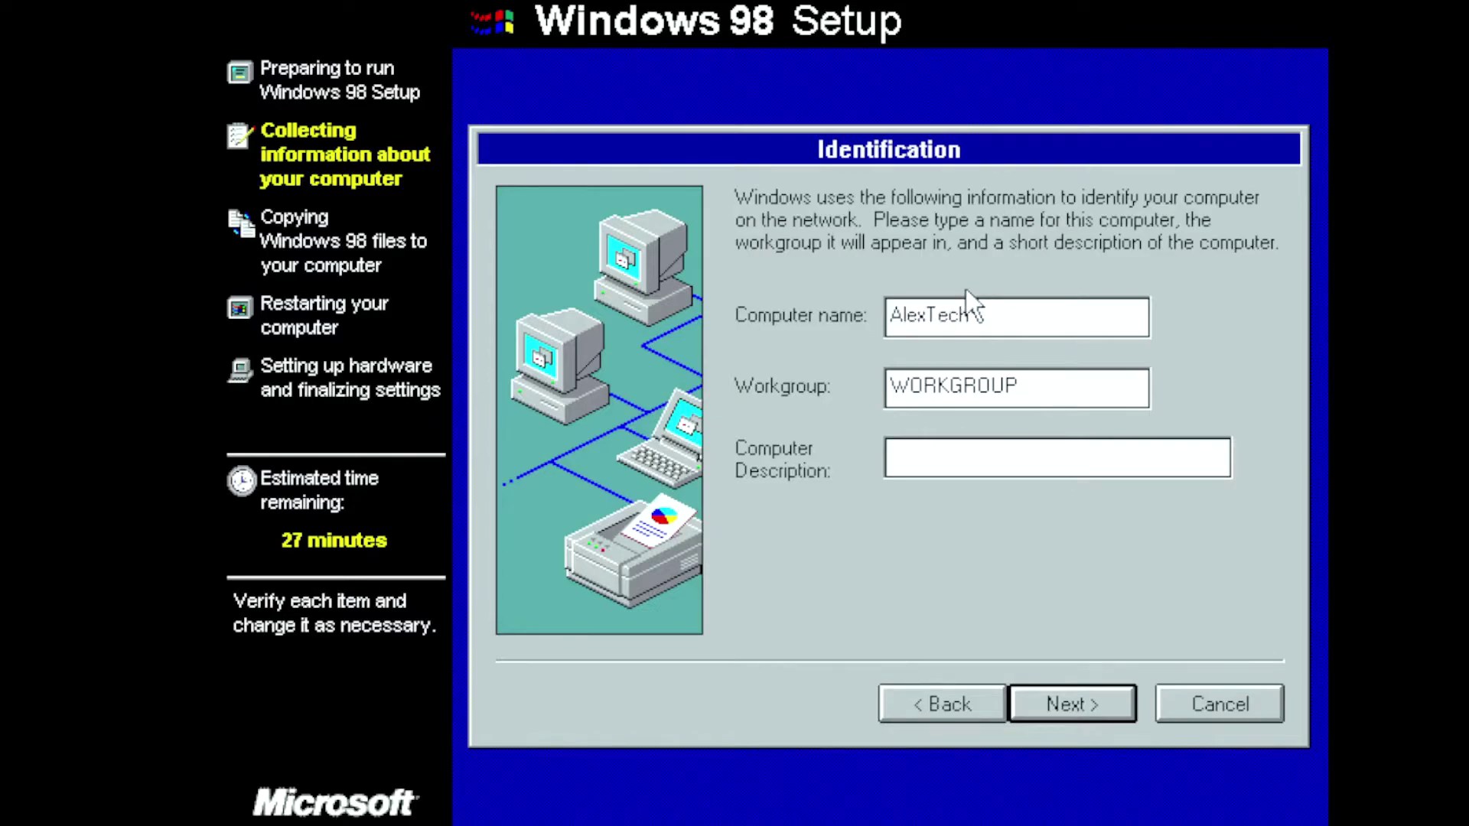
click(1067, 715)
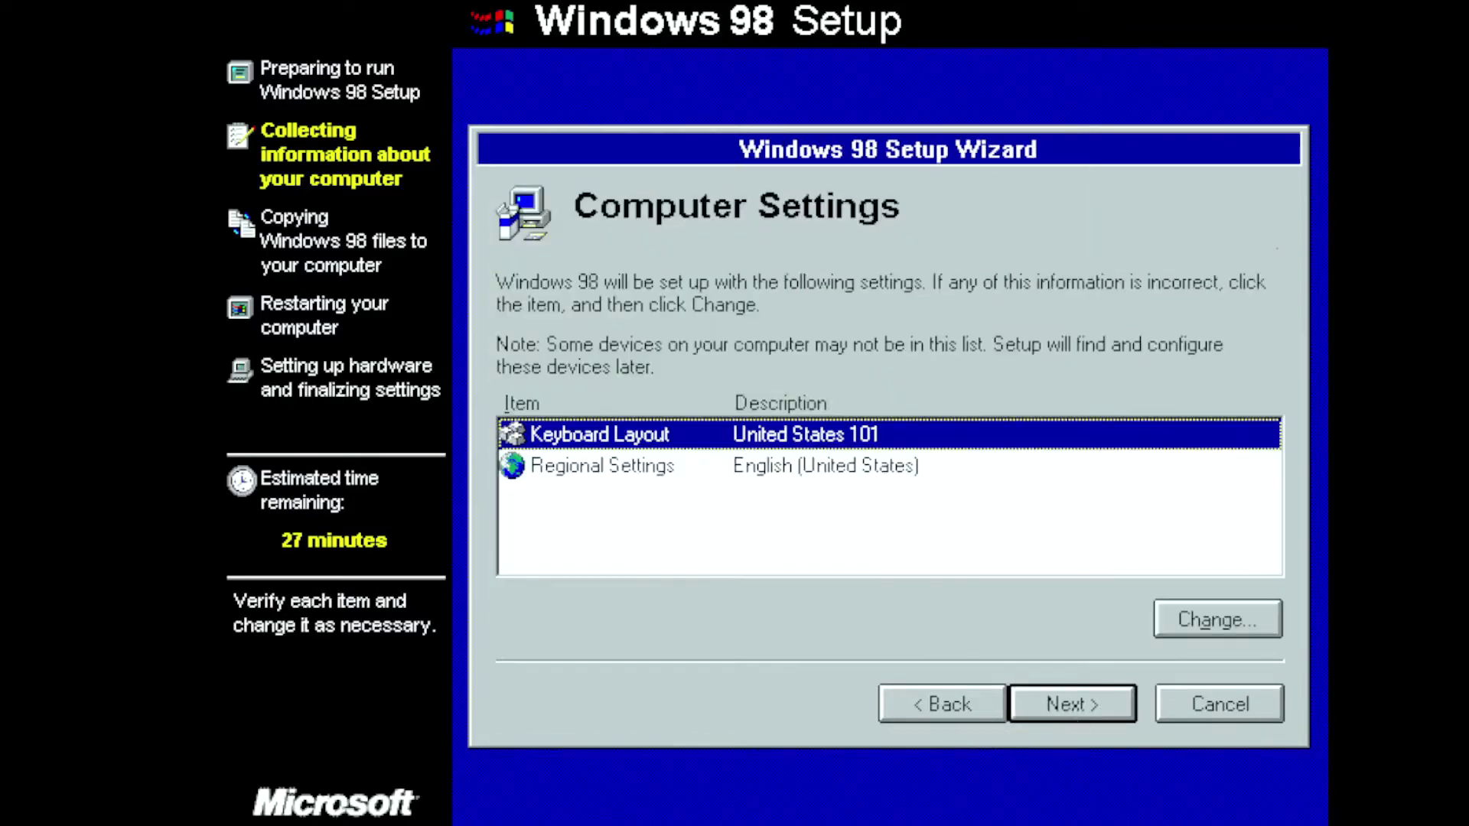
click(1065, 706)
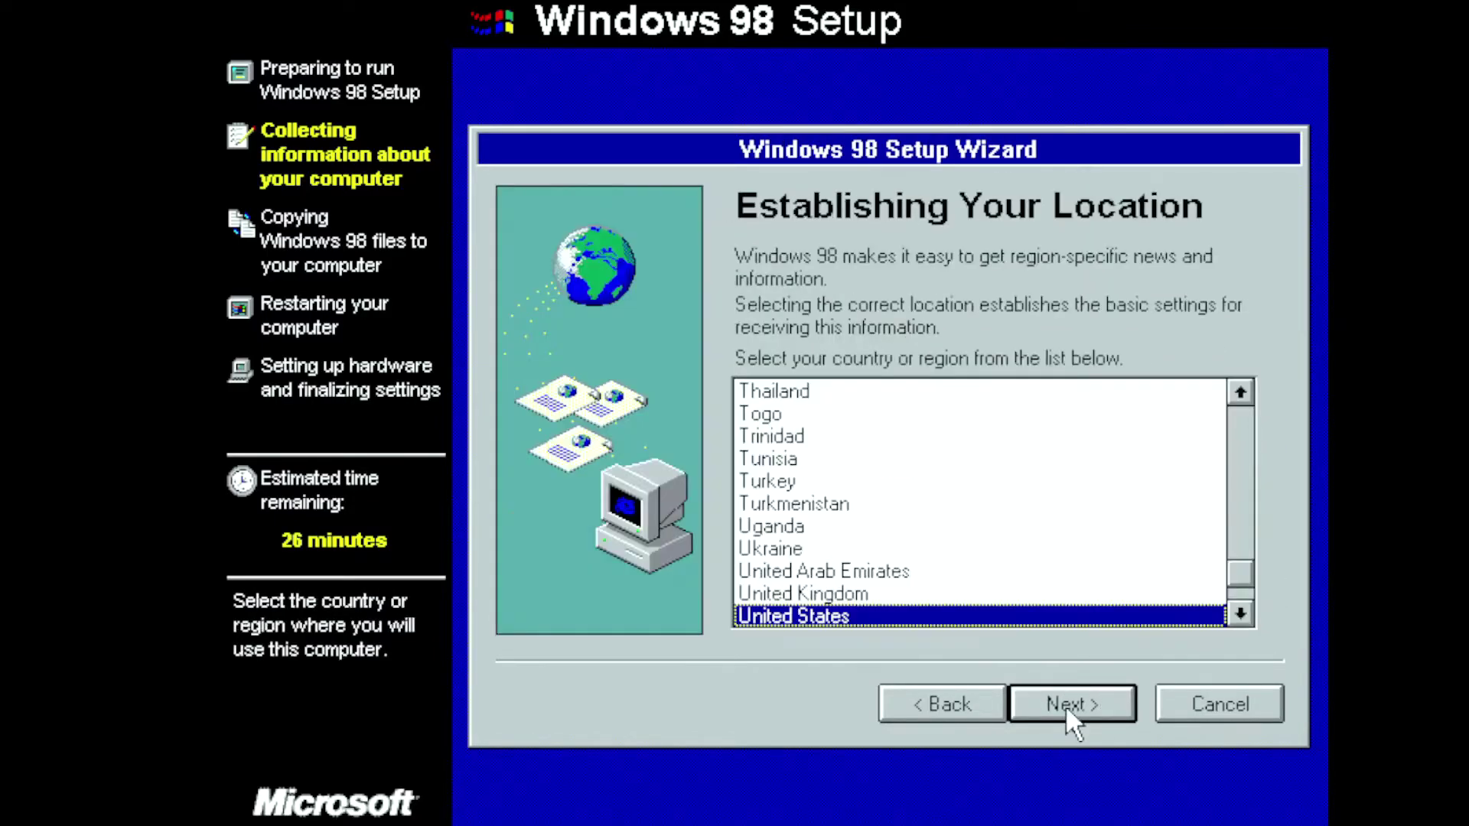
Accept United States as the location, continue Windows 98 Setup, and enter AlexTech as the name in the user information.
click(1065, 704)
click(1064, 704)
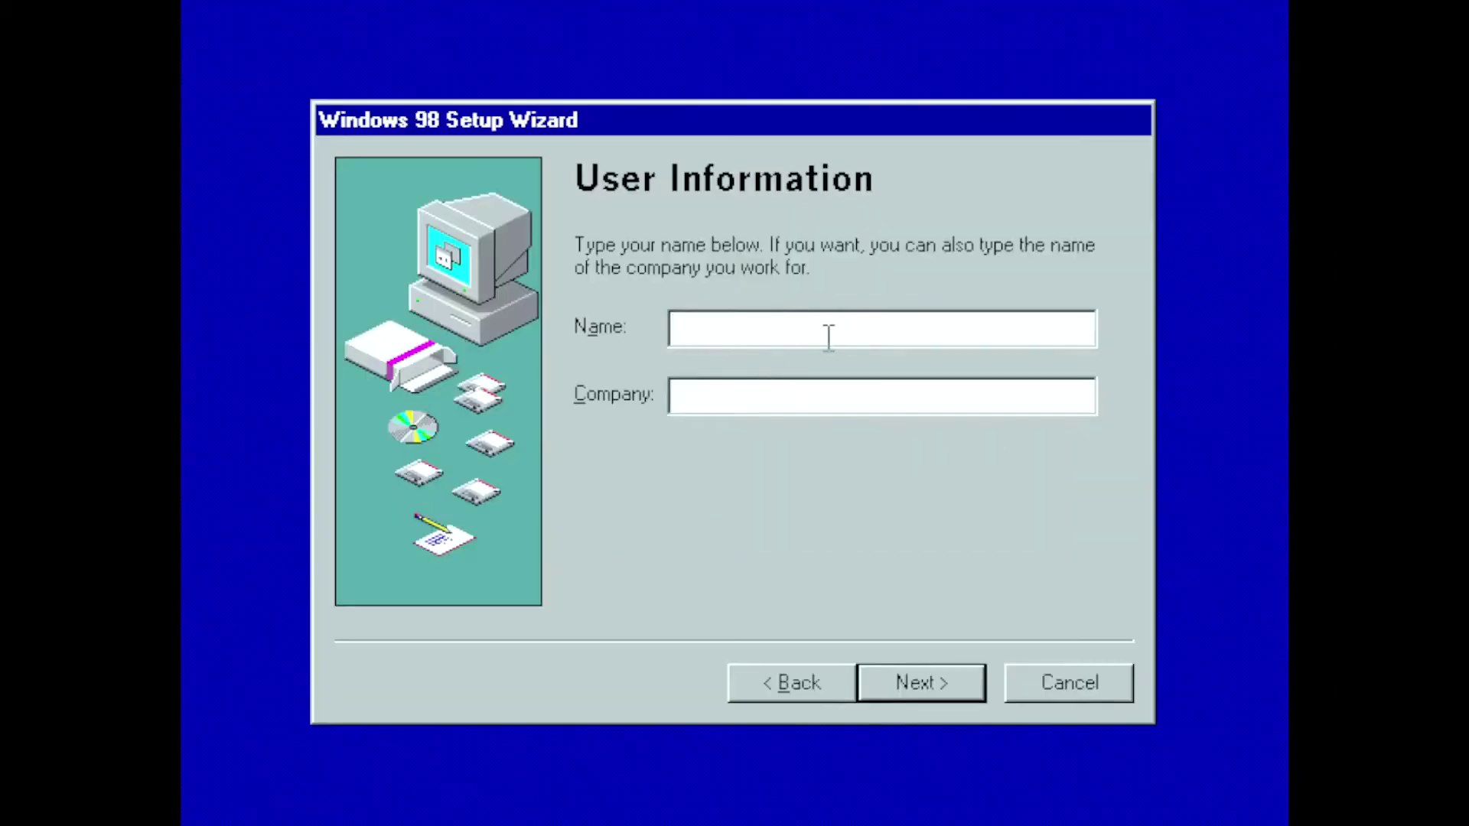
text(AlexTech)
click(897, 688)
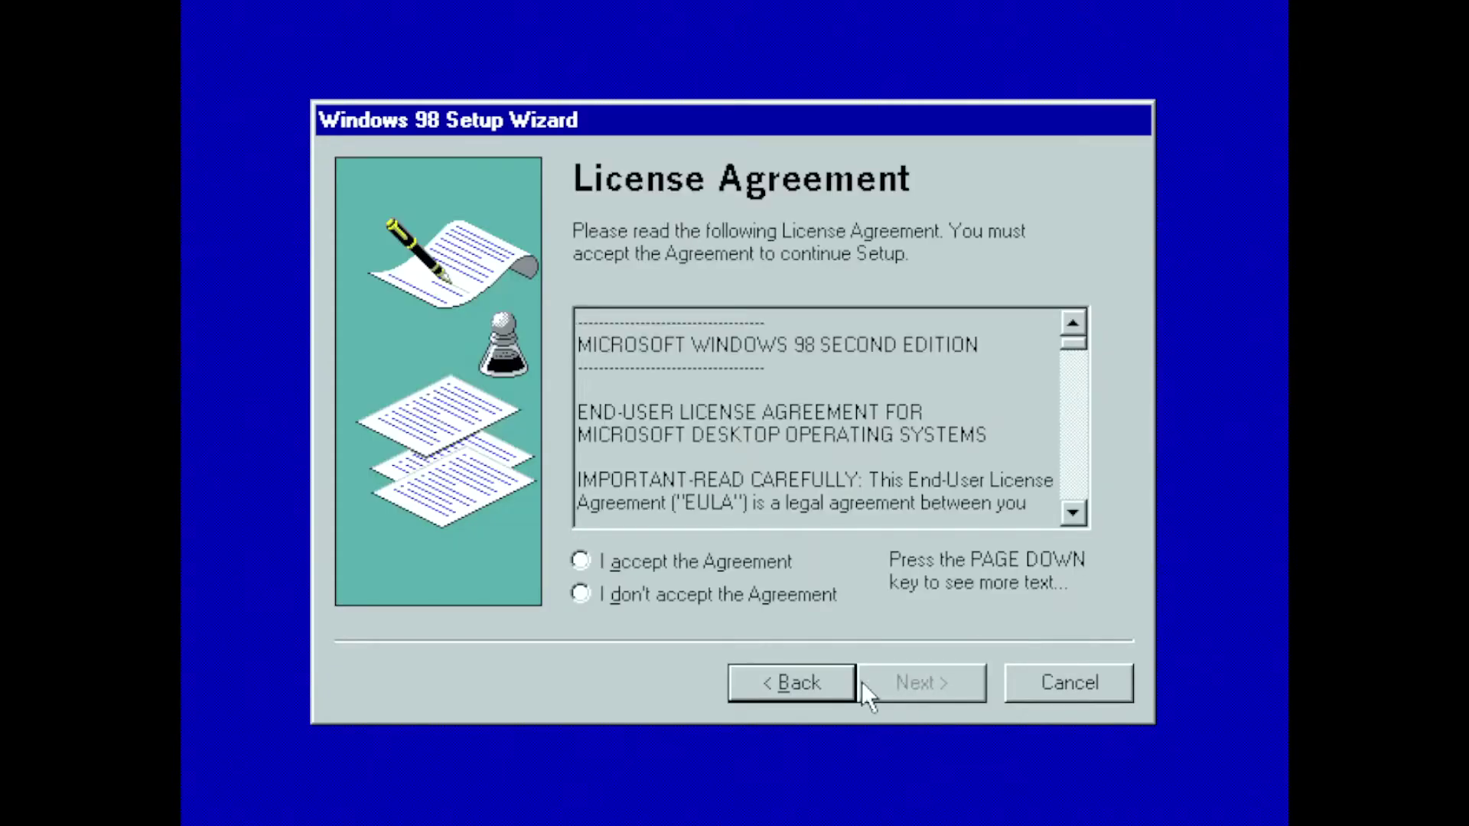
Accept the Windows 98 License Agreement and submit the Windows product key.
click(758, 560)
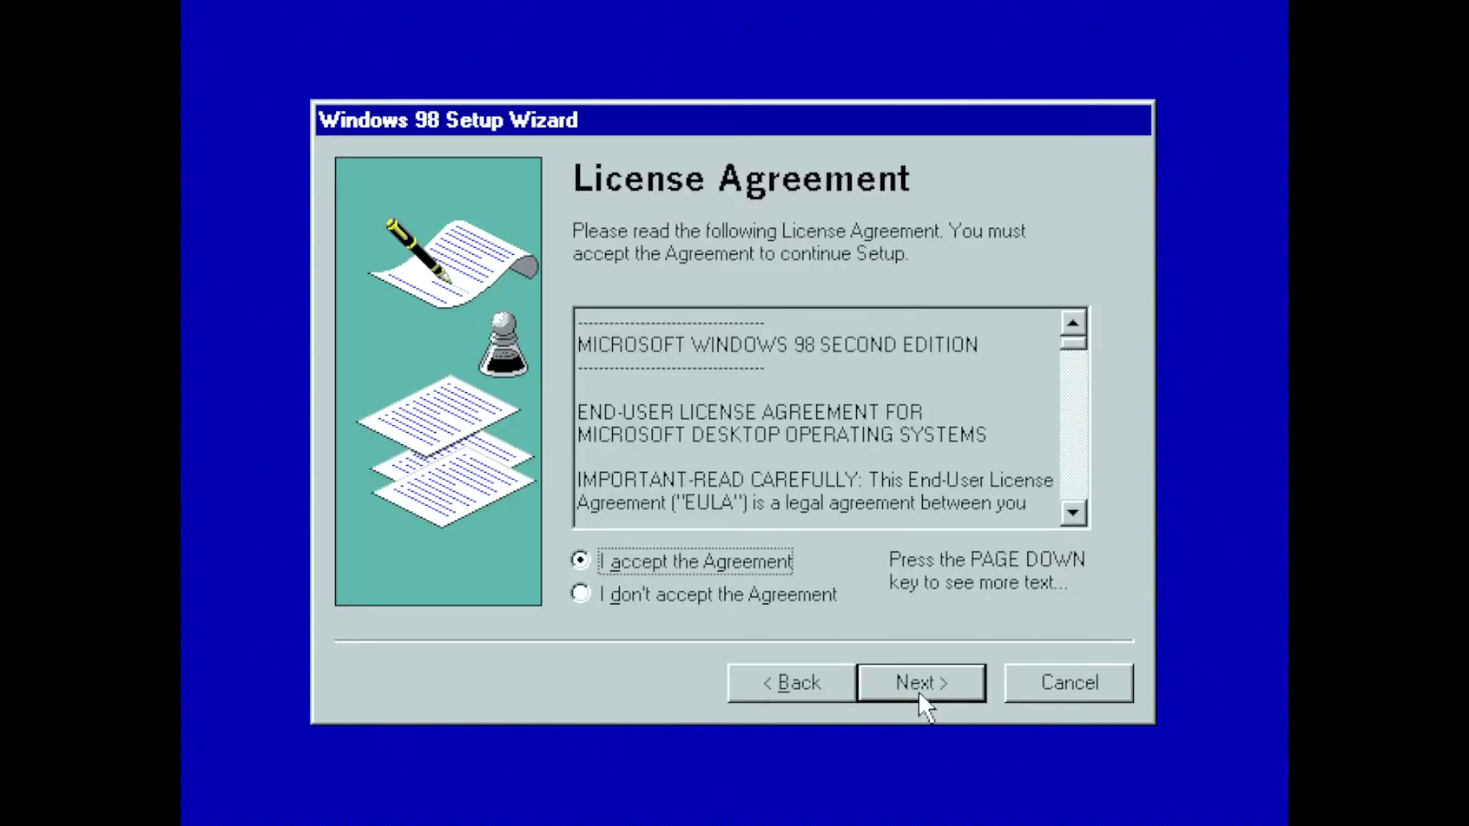
click(918, 691)
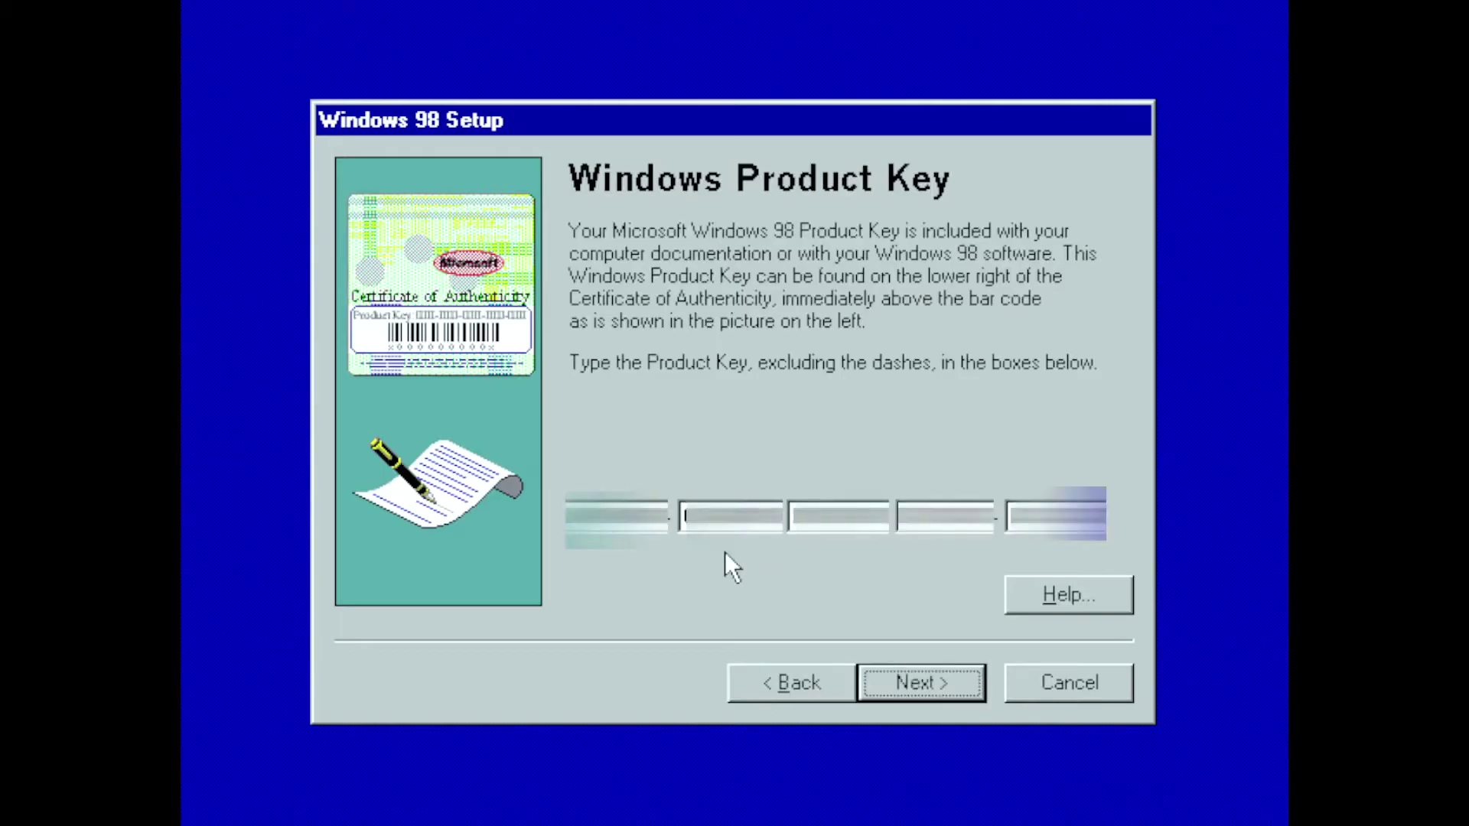
click(907, 678)
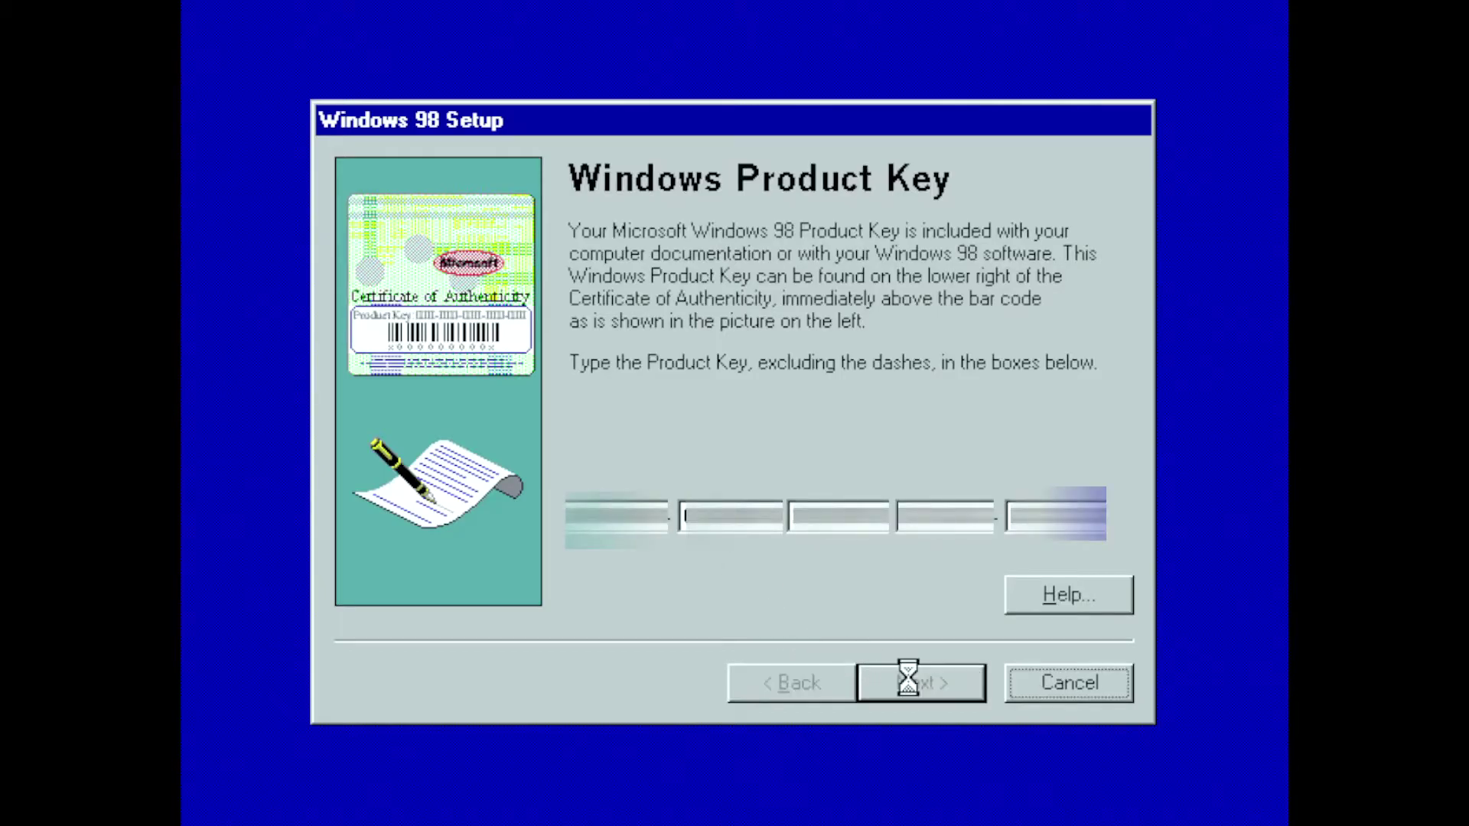
click(911, 681)
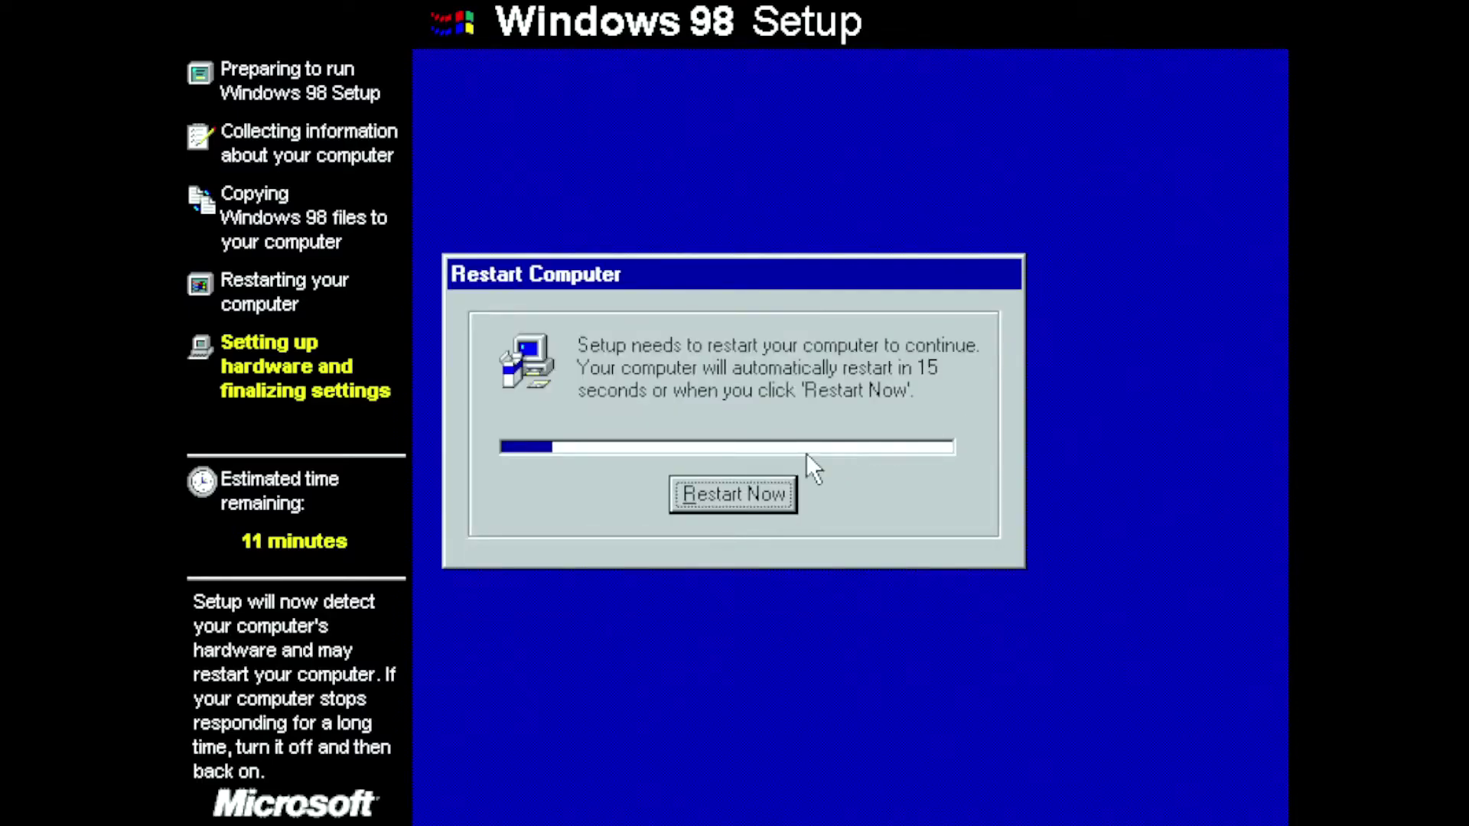
Restart the computer immediately and boot from the hard disk to continue Windows 98 Setup.
click(742, 483)
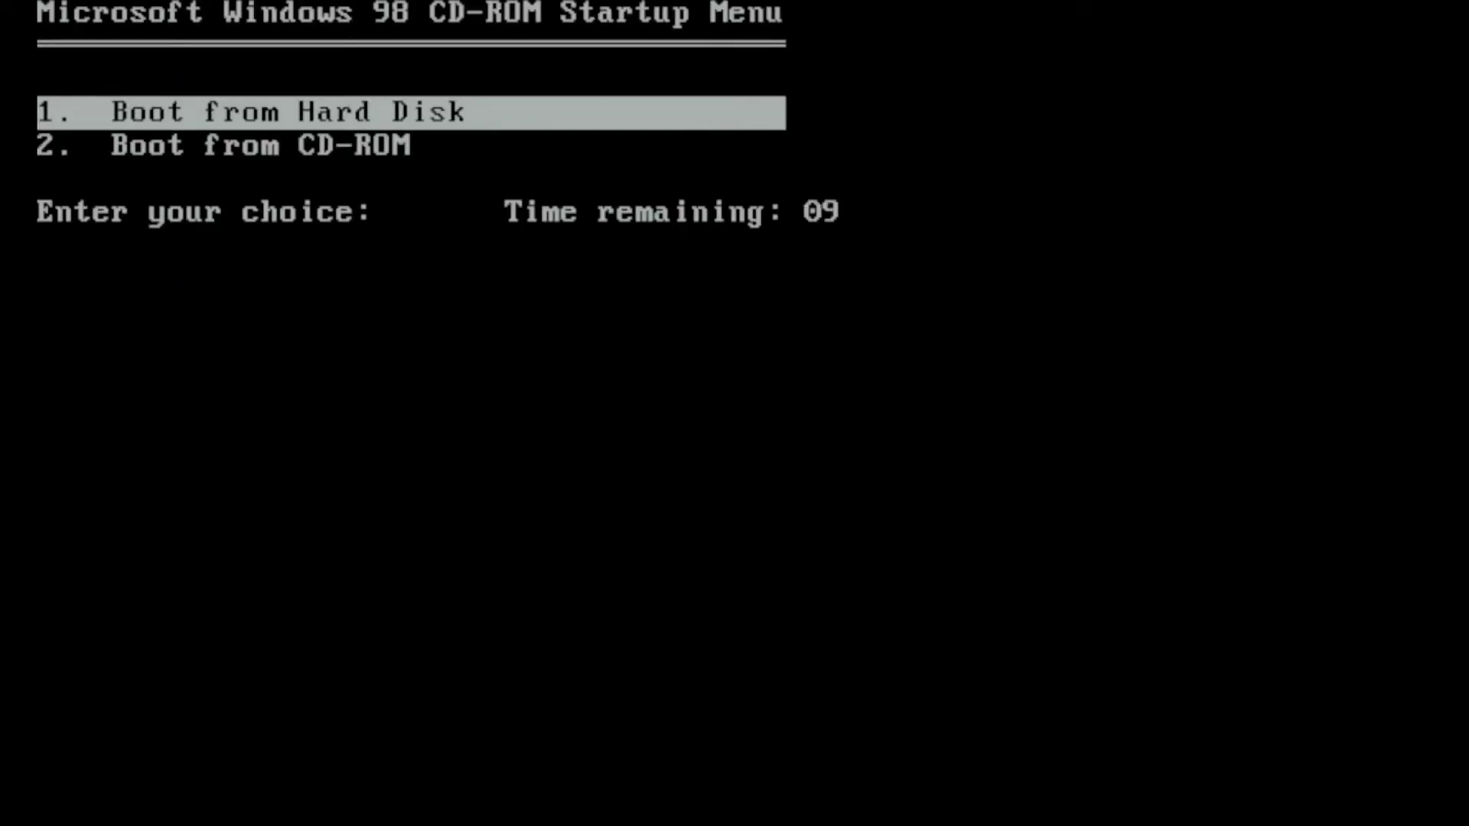
key(Down)
key(Up)
key(Return)
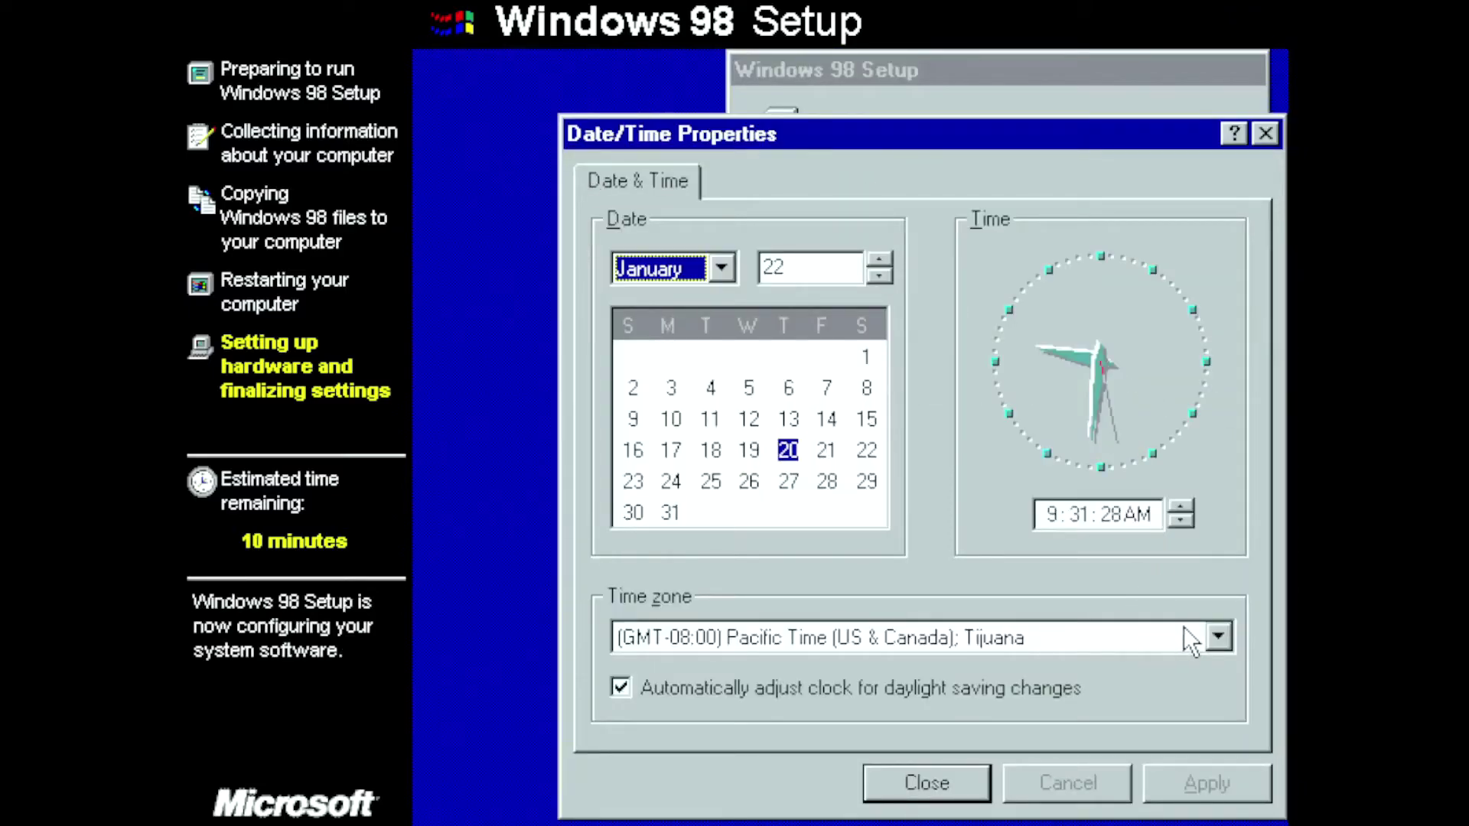
Keep the (GMT-08:00) Pacific Time time zone and close the date and time properties.
click(1214, 636)
click(1209, 635)
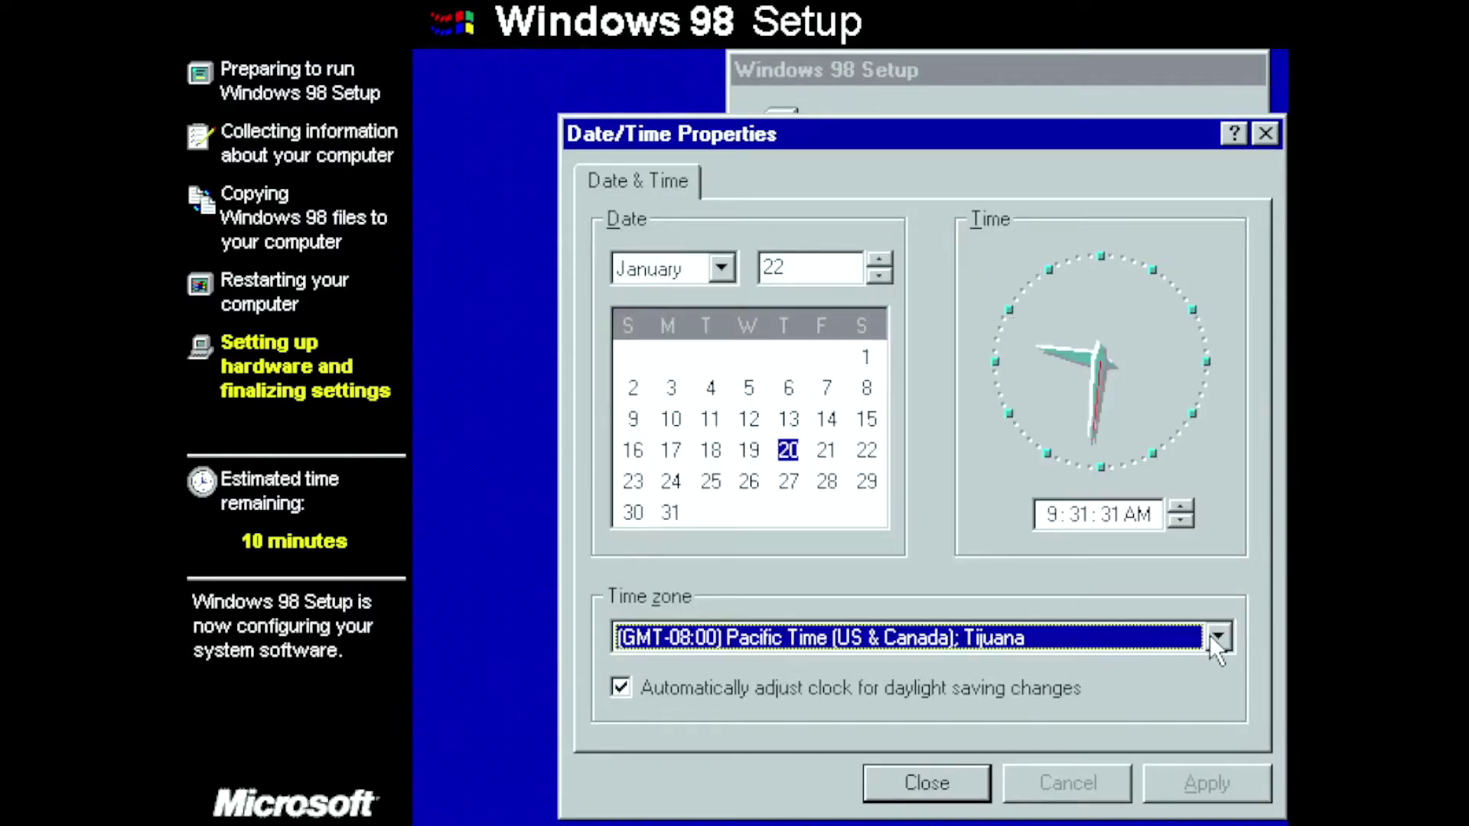
click(957, 773)
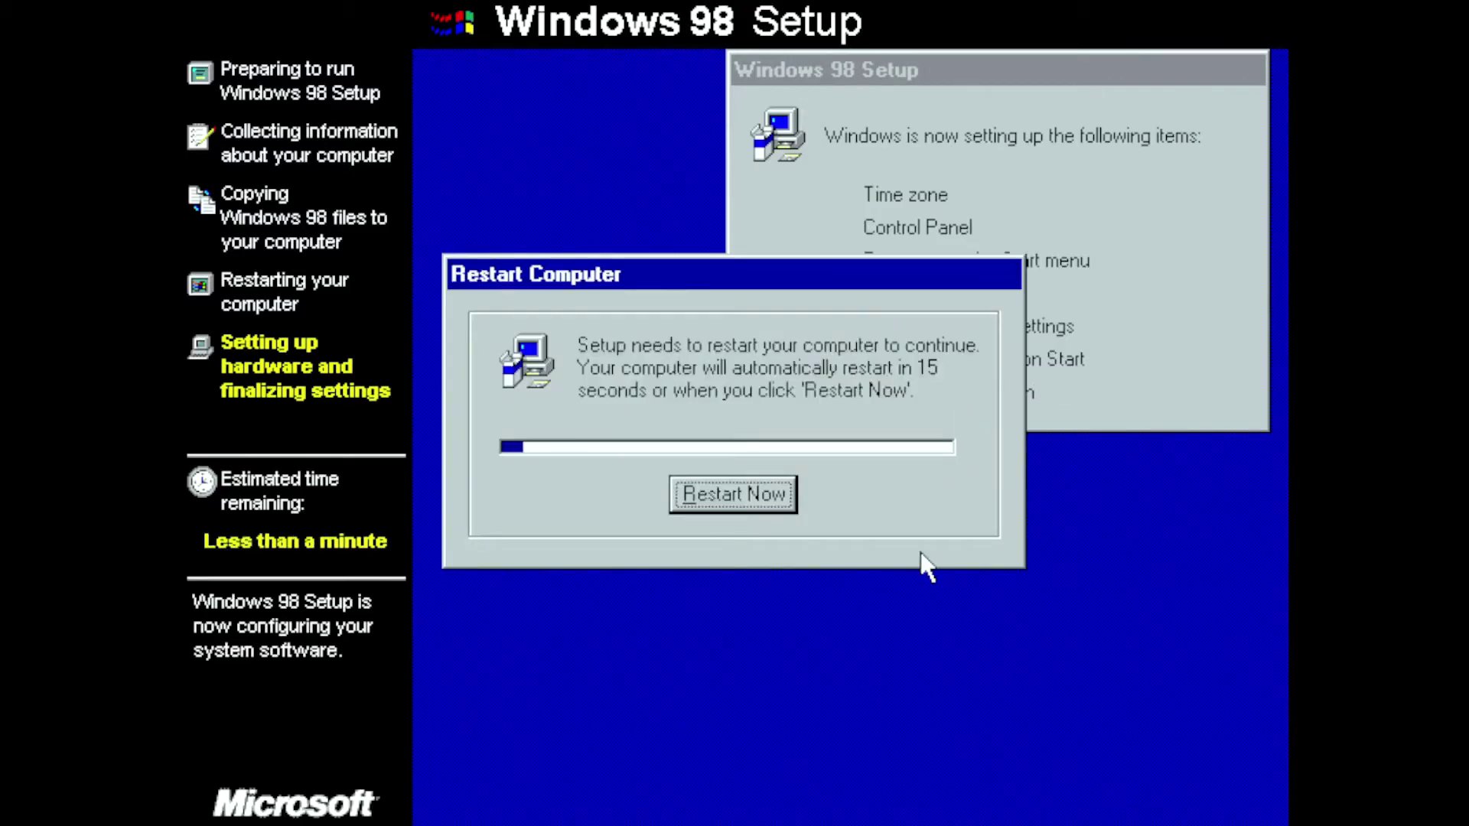
Restart from the hard disk, log on to Microsoft Networking with a blank password, and dismiss the Windows 98 welcome window.
click(736, 508)
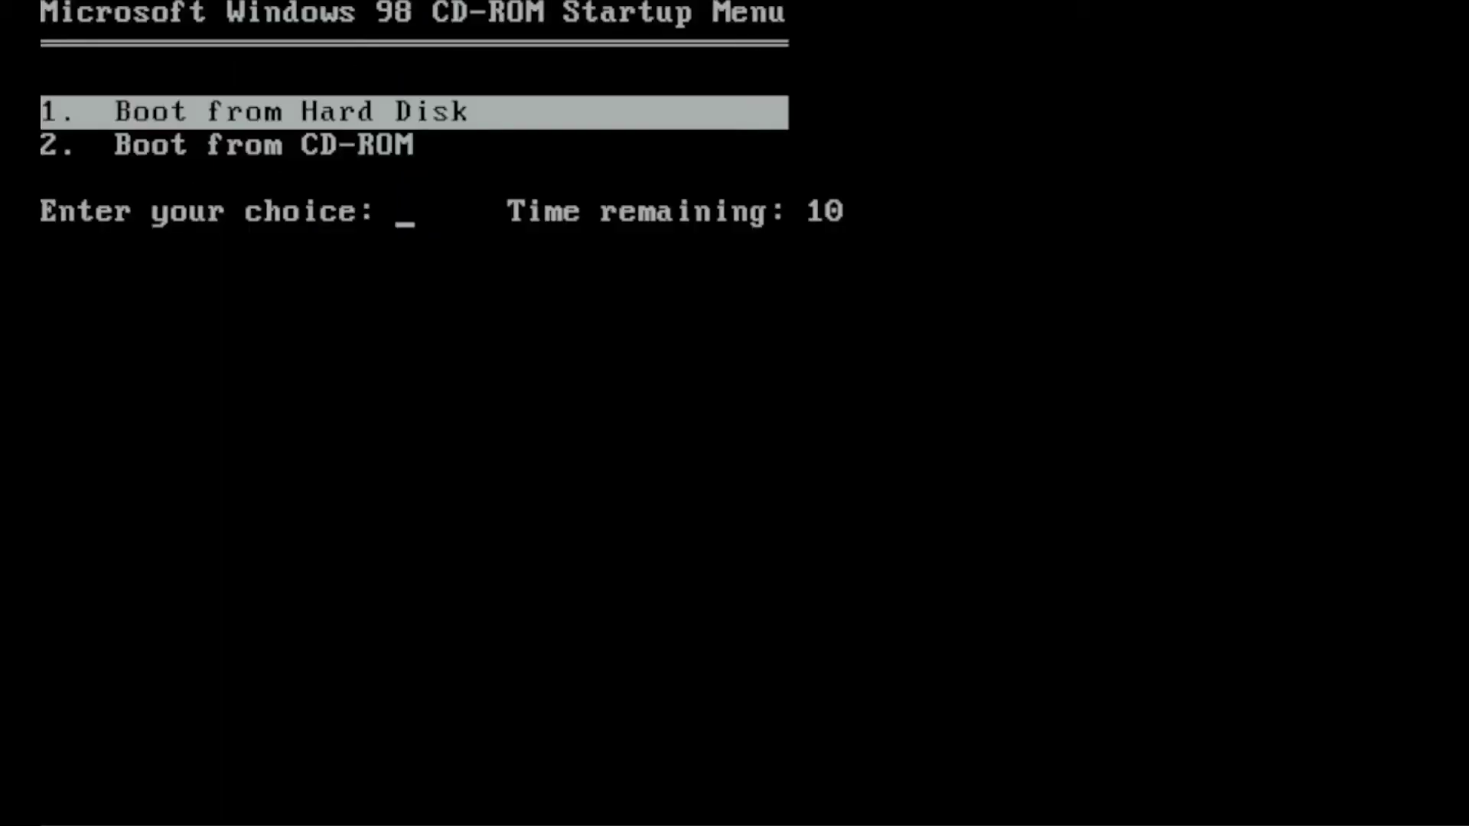
key(Return)
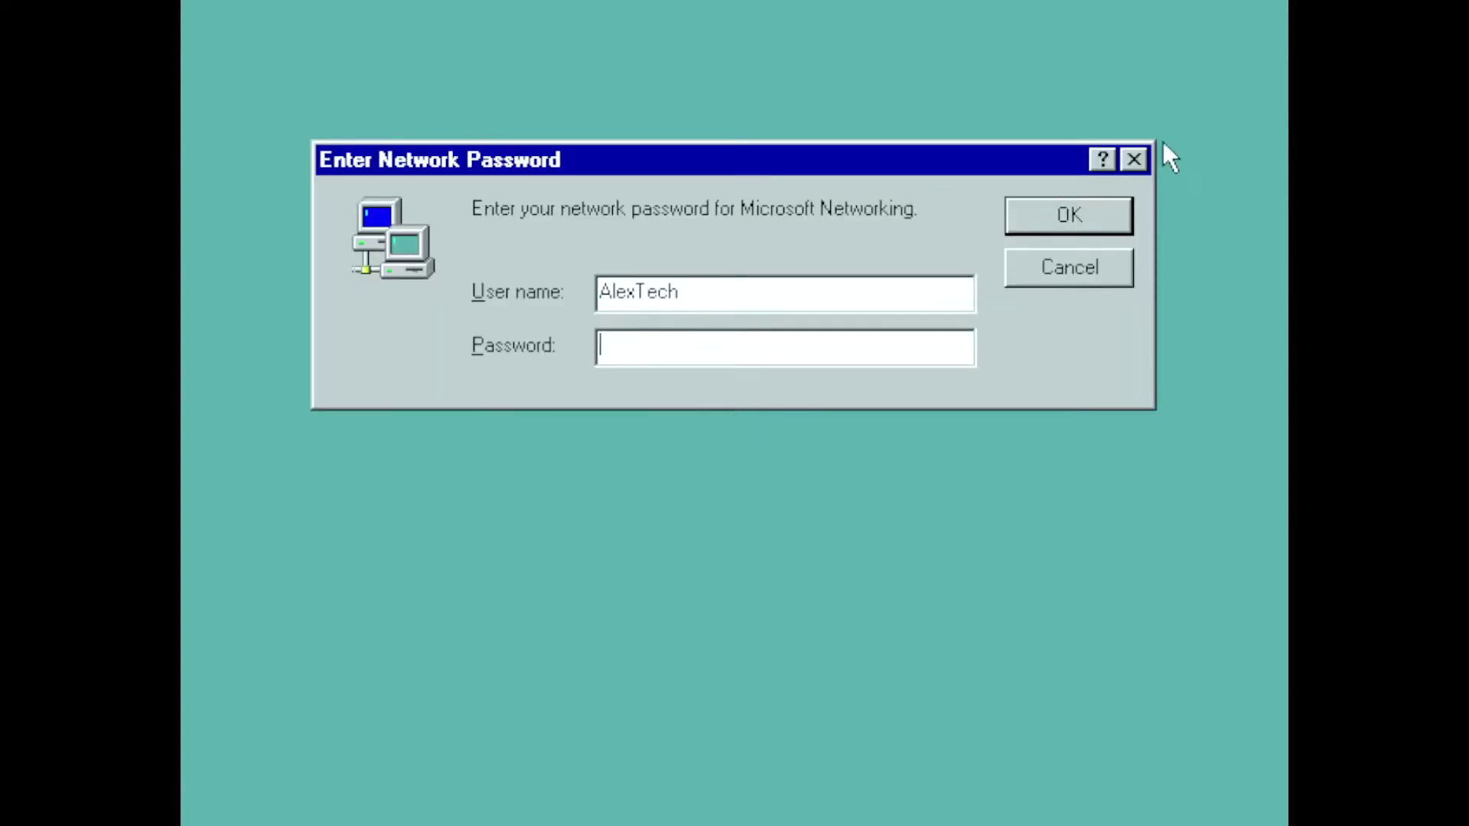
click(1092, 224)
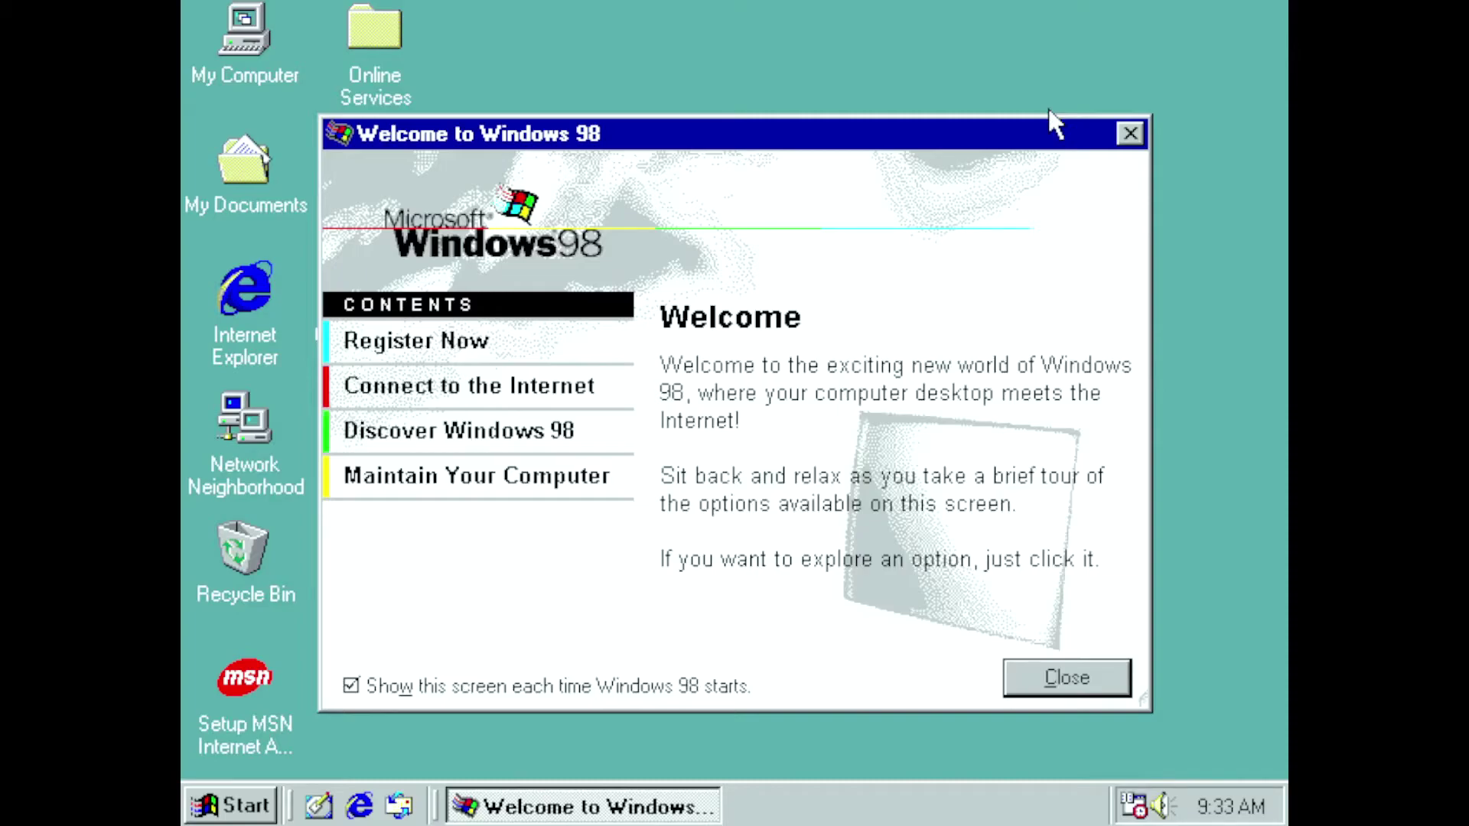
click(1081, 681)
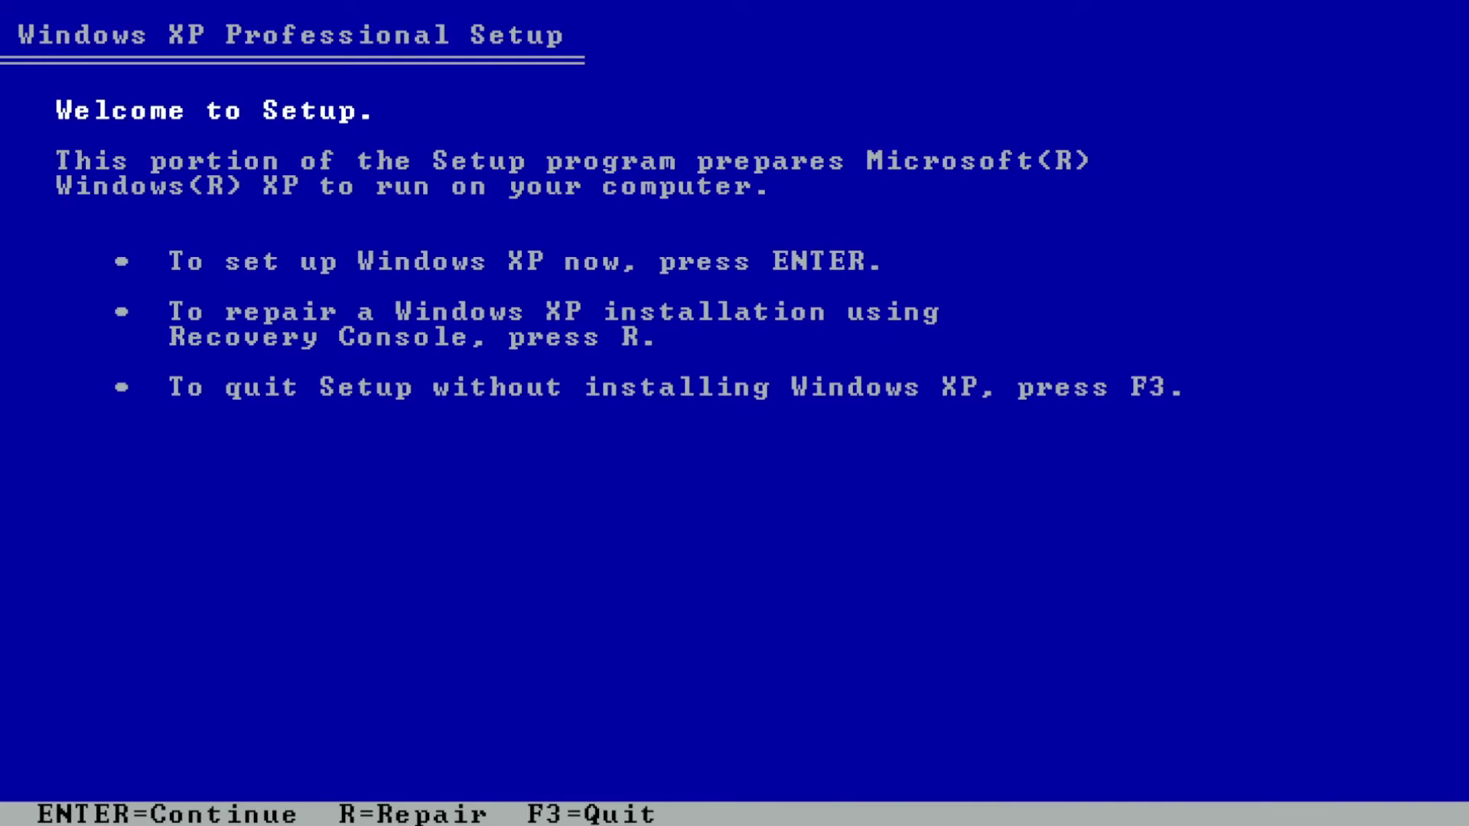
Start setting up Windows XP Professional and agree to its licensing agreement.
key(Return)
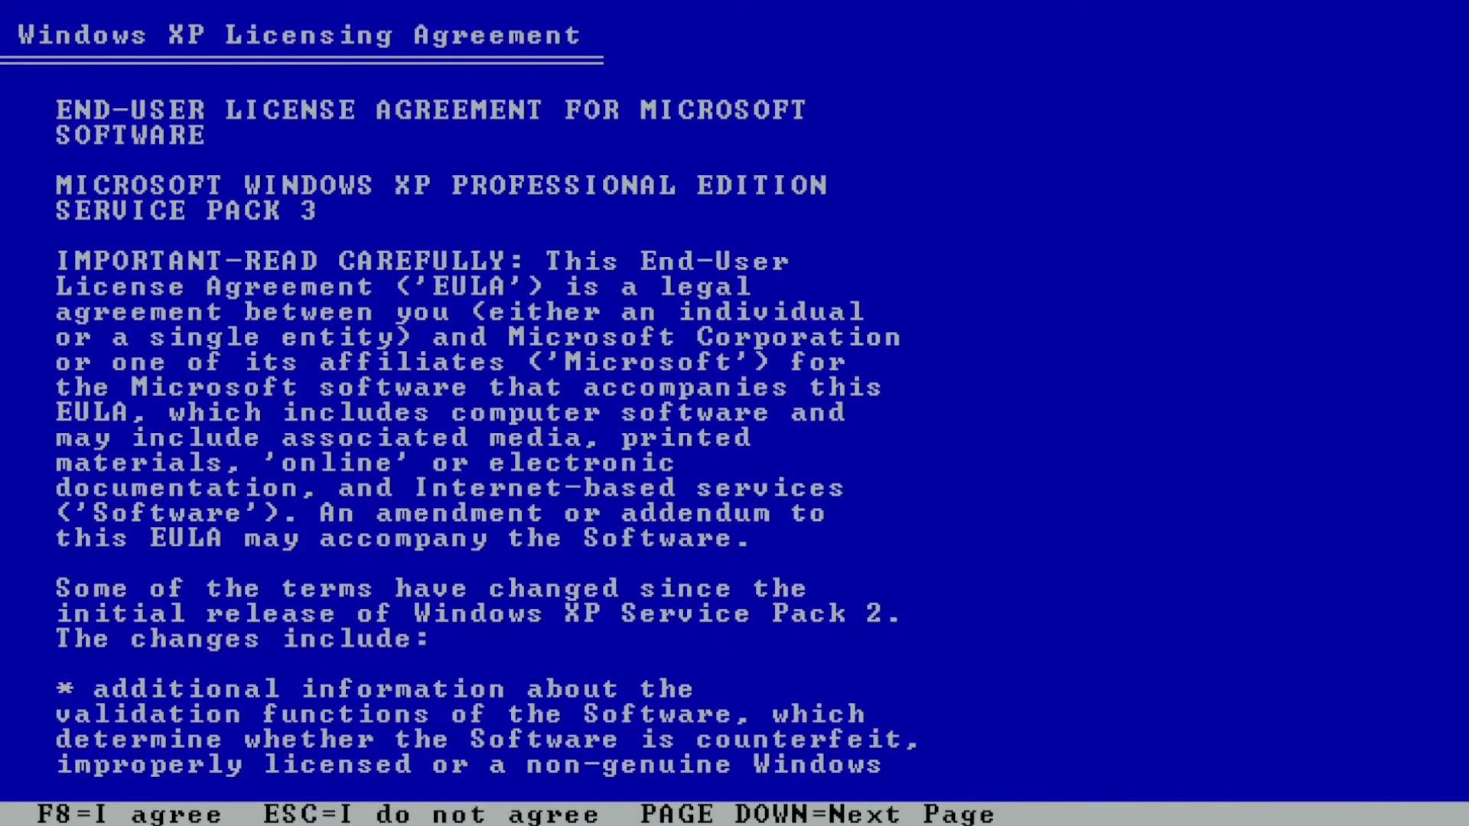
key(F8)
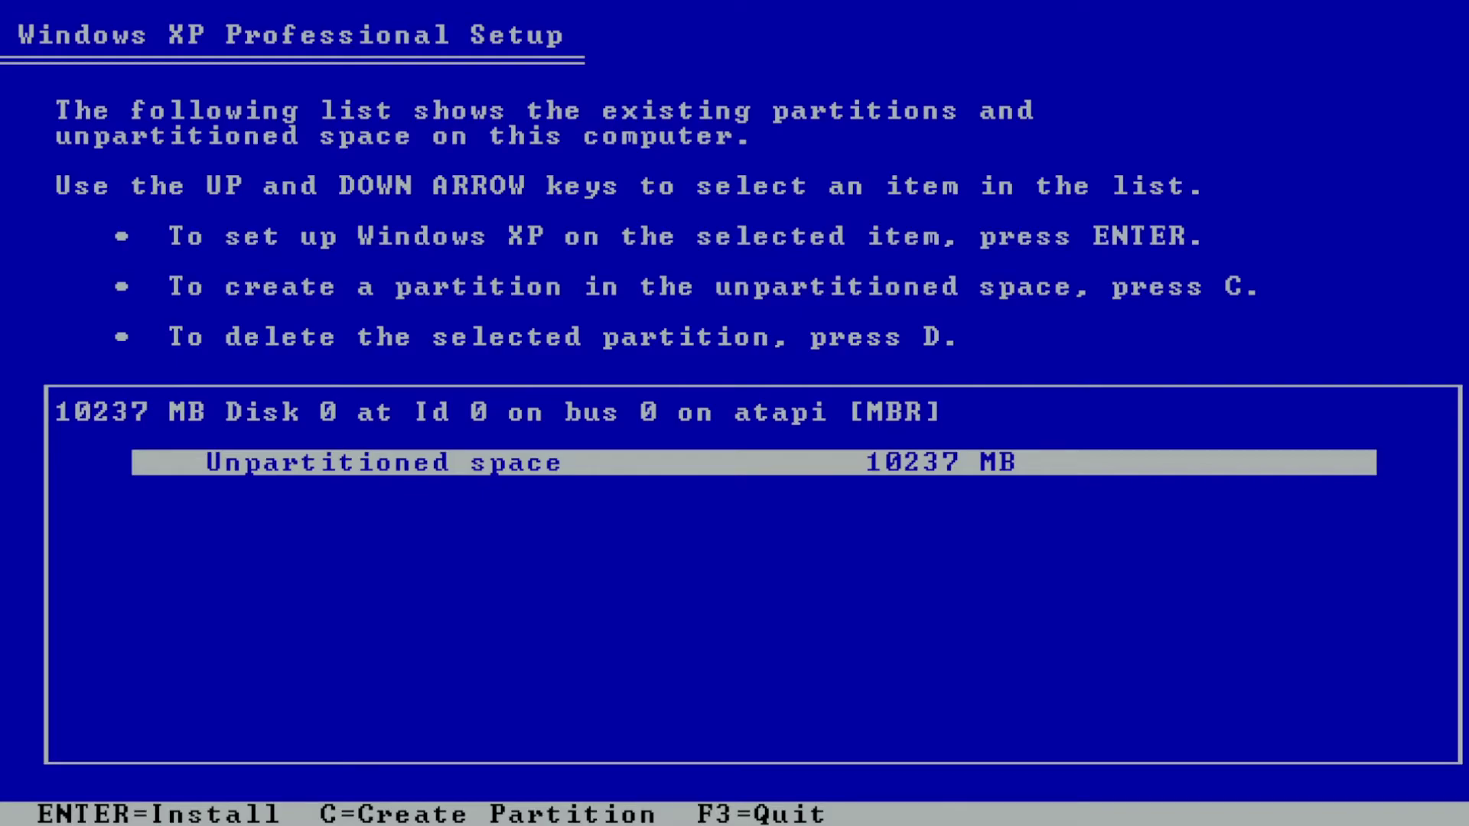
Create a 10229 MB partition in the unpartitioned space and choose it as the Windows XP installation target.
key(c)
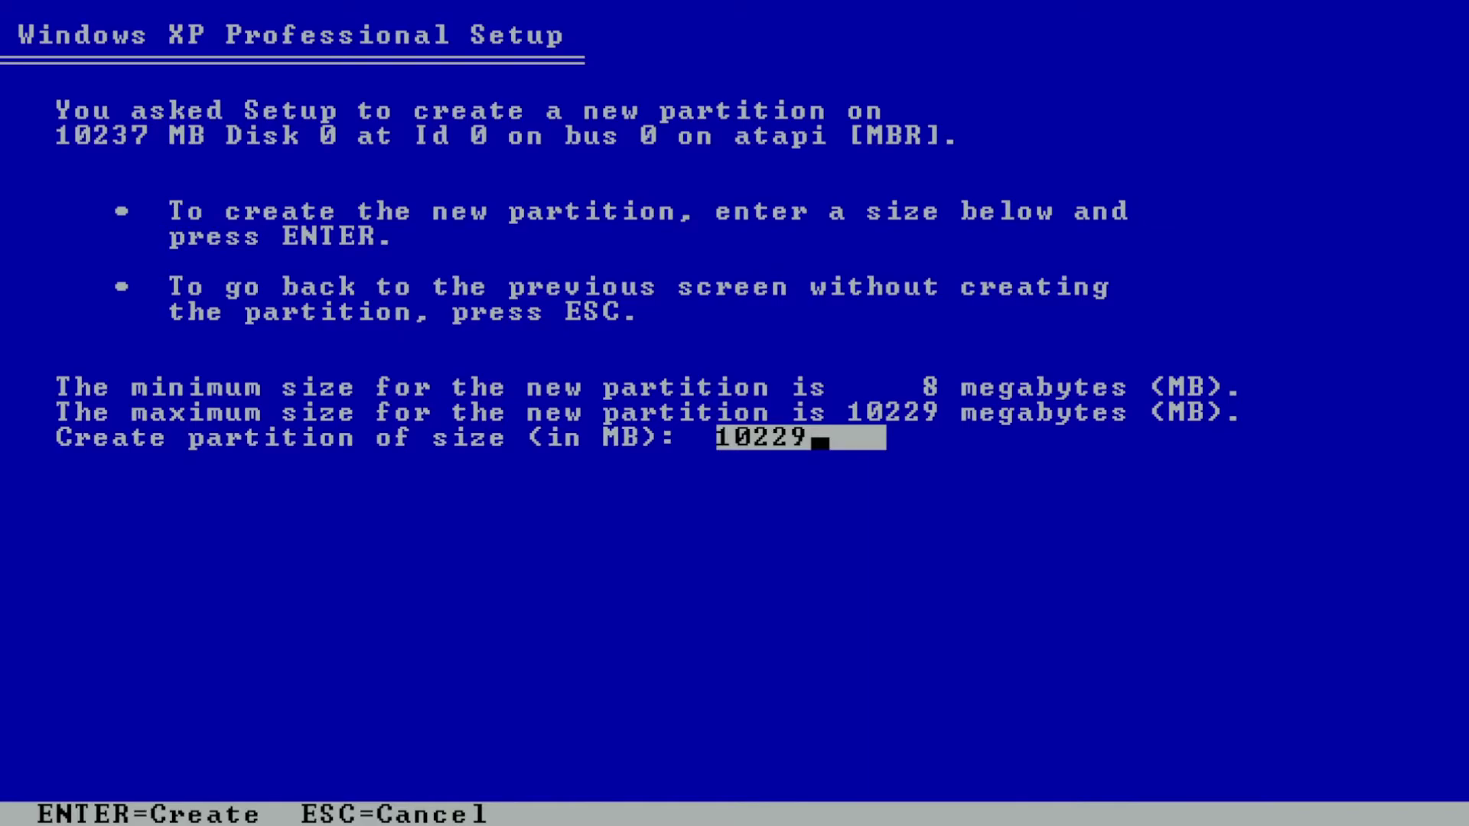
key(Return)
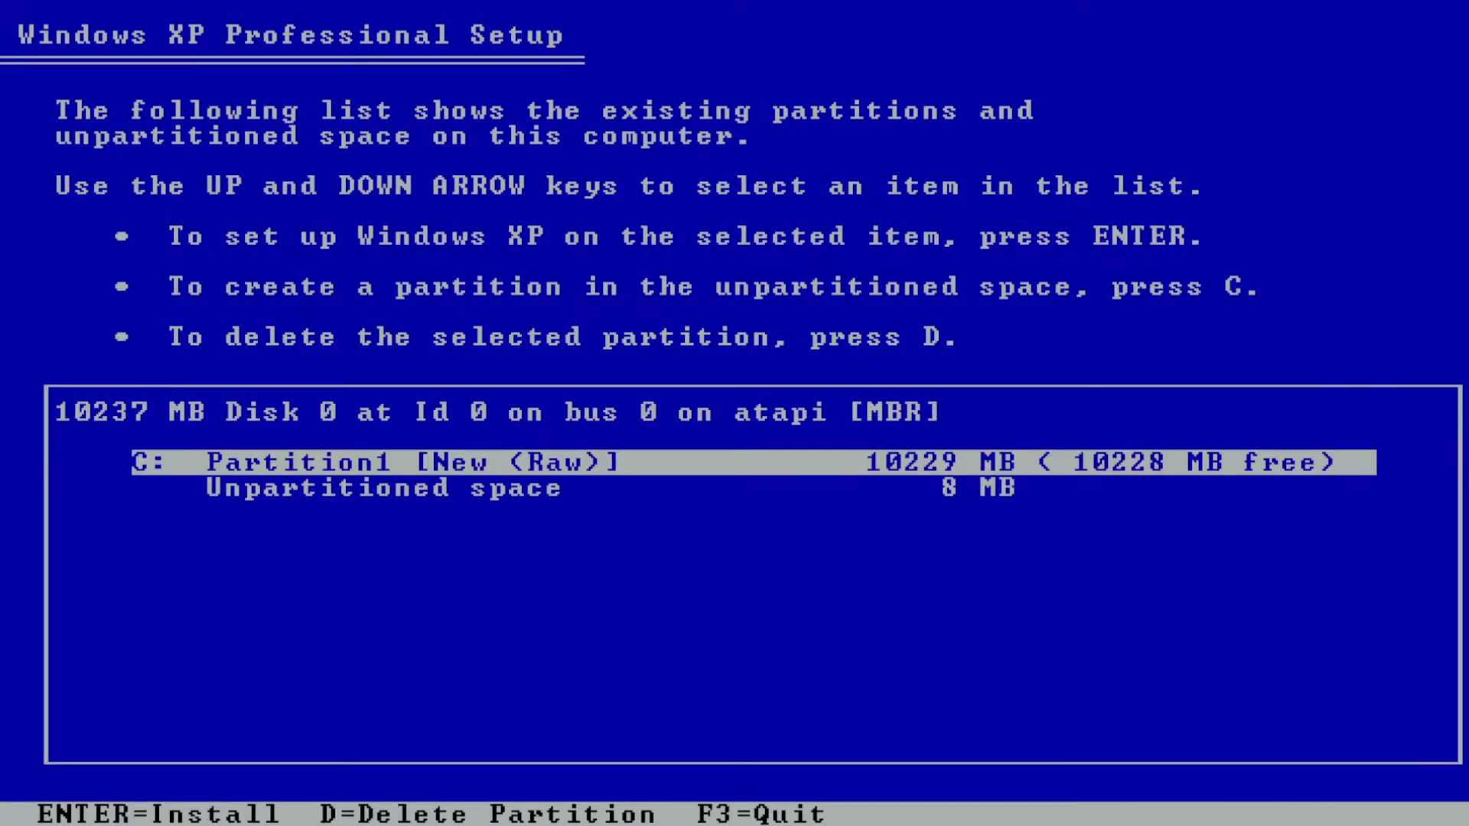
key(Return)
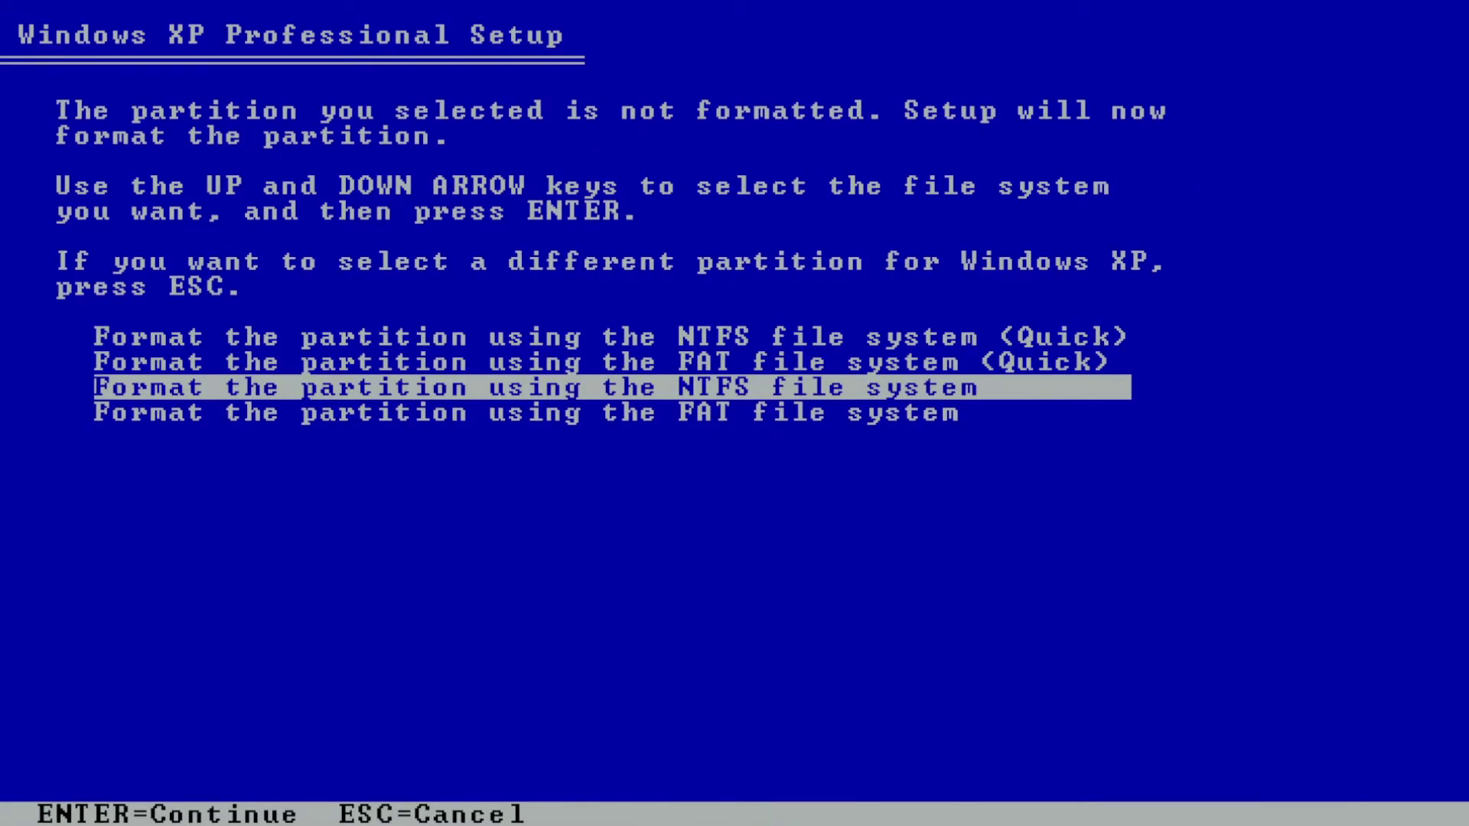
Format the partition using the NTFS file system (Quick) and restart the computer once this portion of Setup completes.
key(Up)
key(Up)
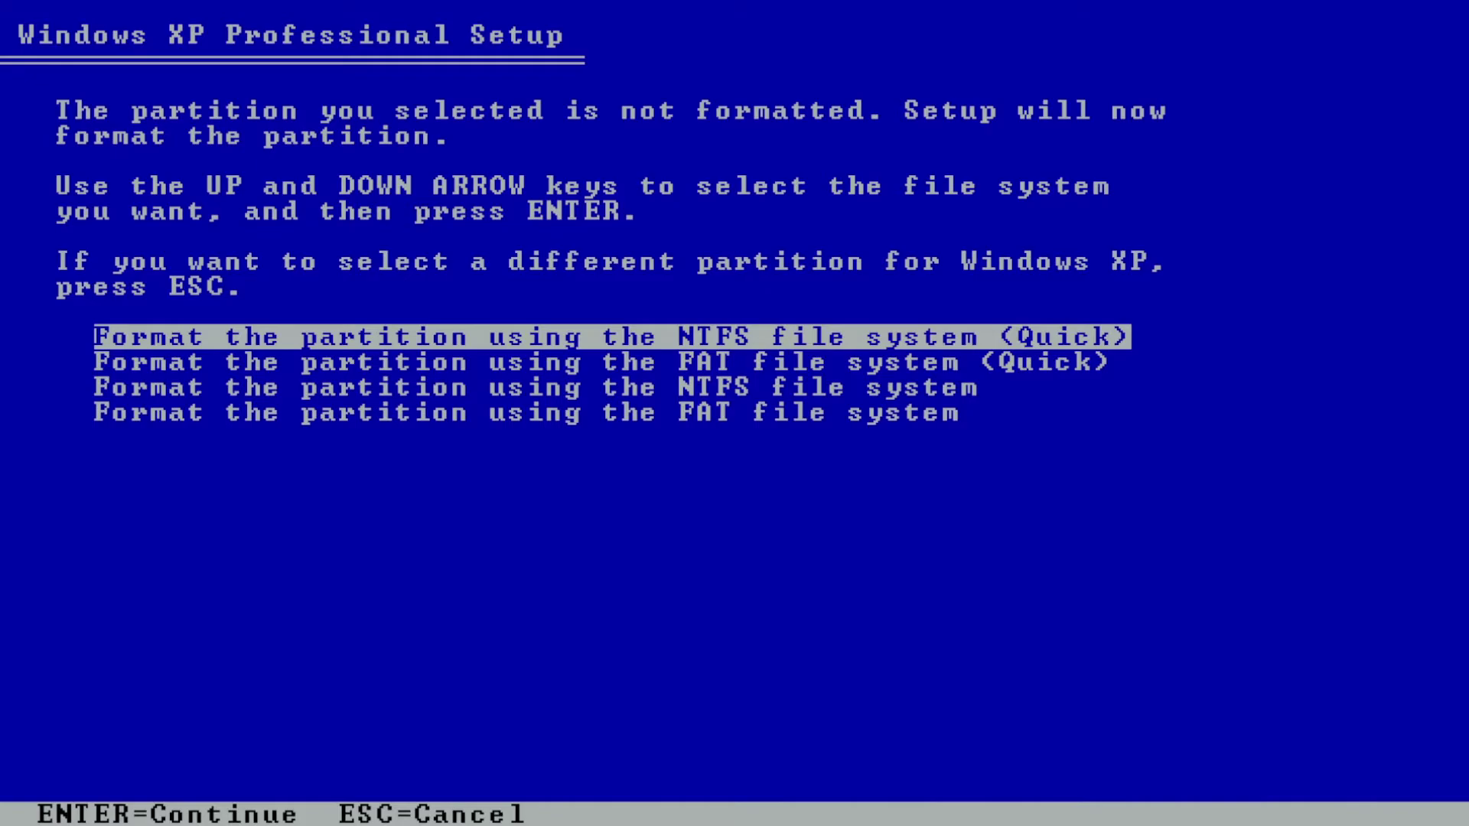
key(Return)
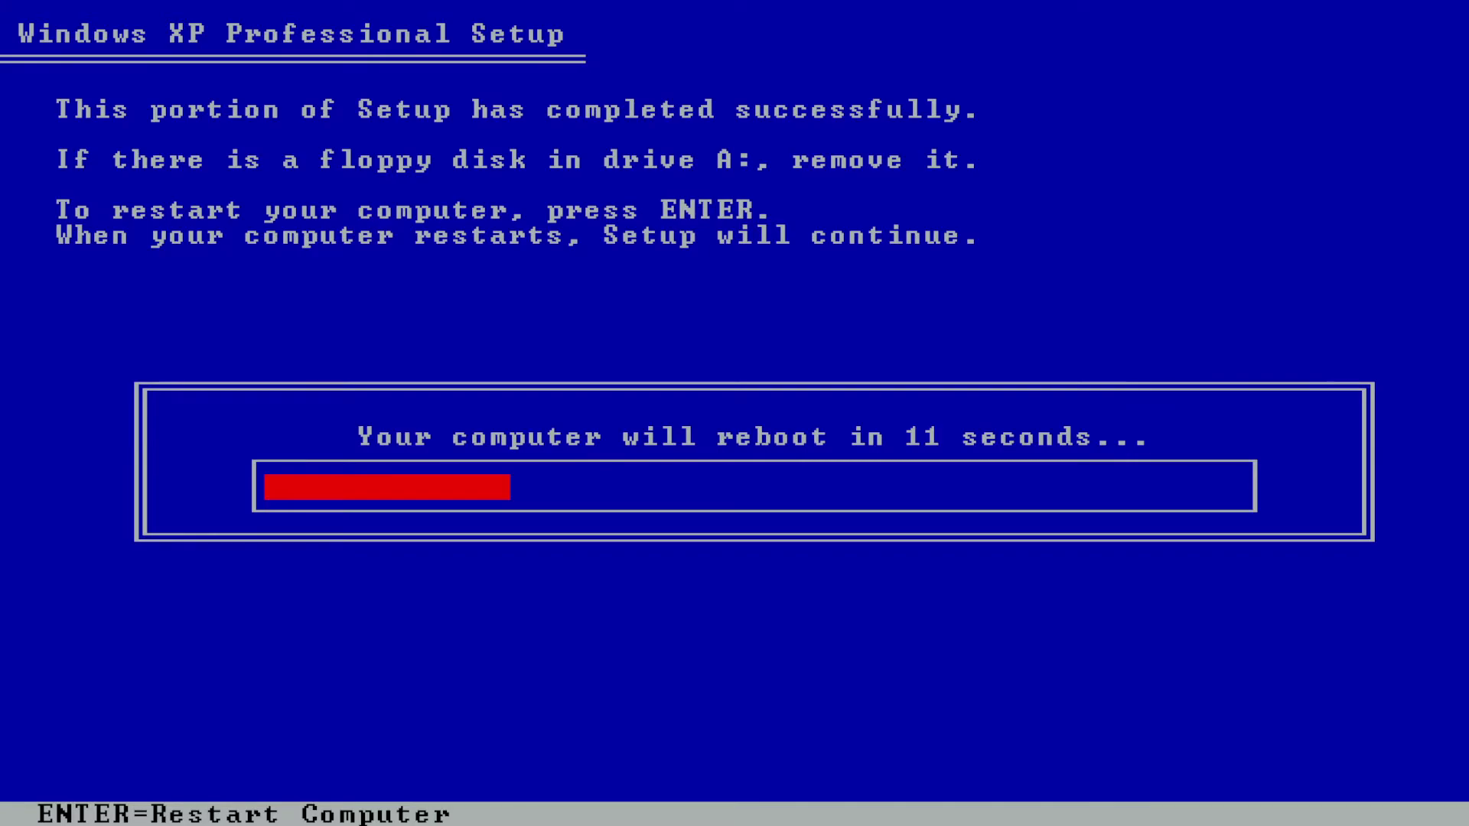
key(Return)
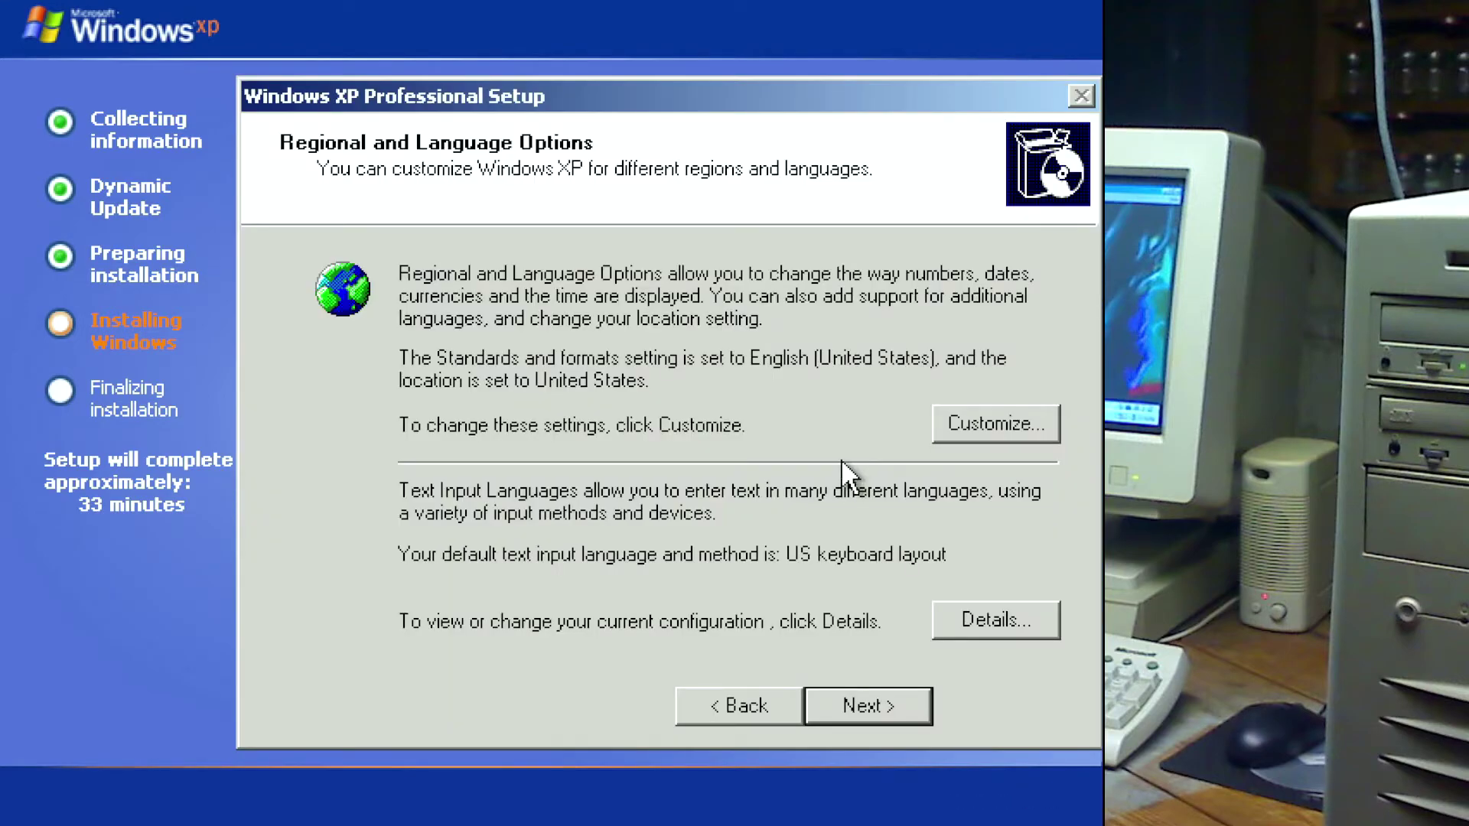
Accept the English (United States) regional and US keyboard settings, and personalize Windows XP with the name AlexTech.
click(849, 708)
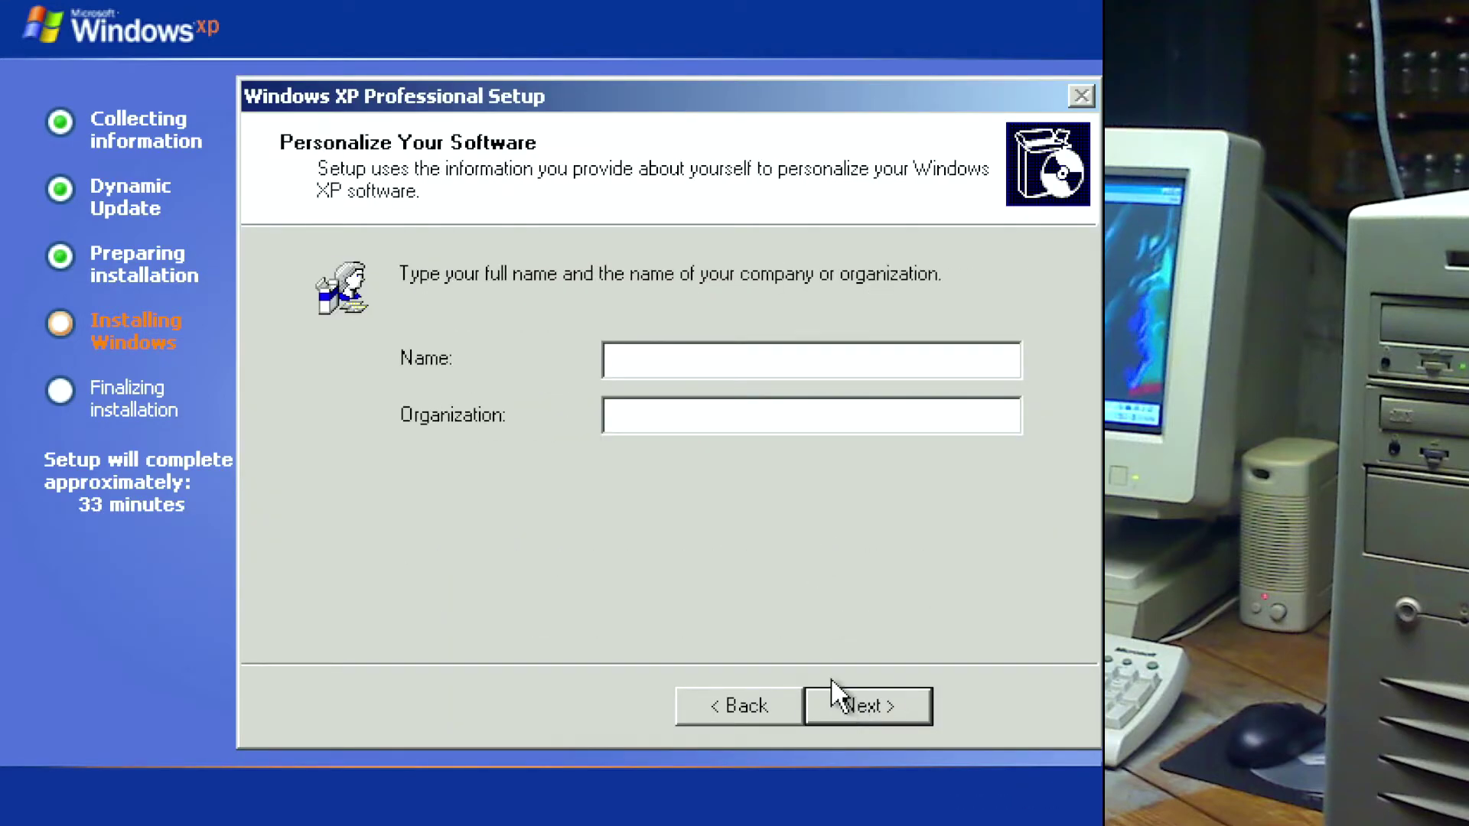
text(AlexTech)
click(892, 698)
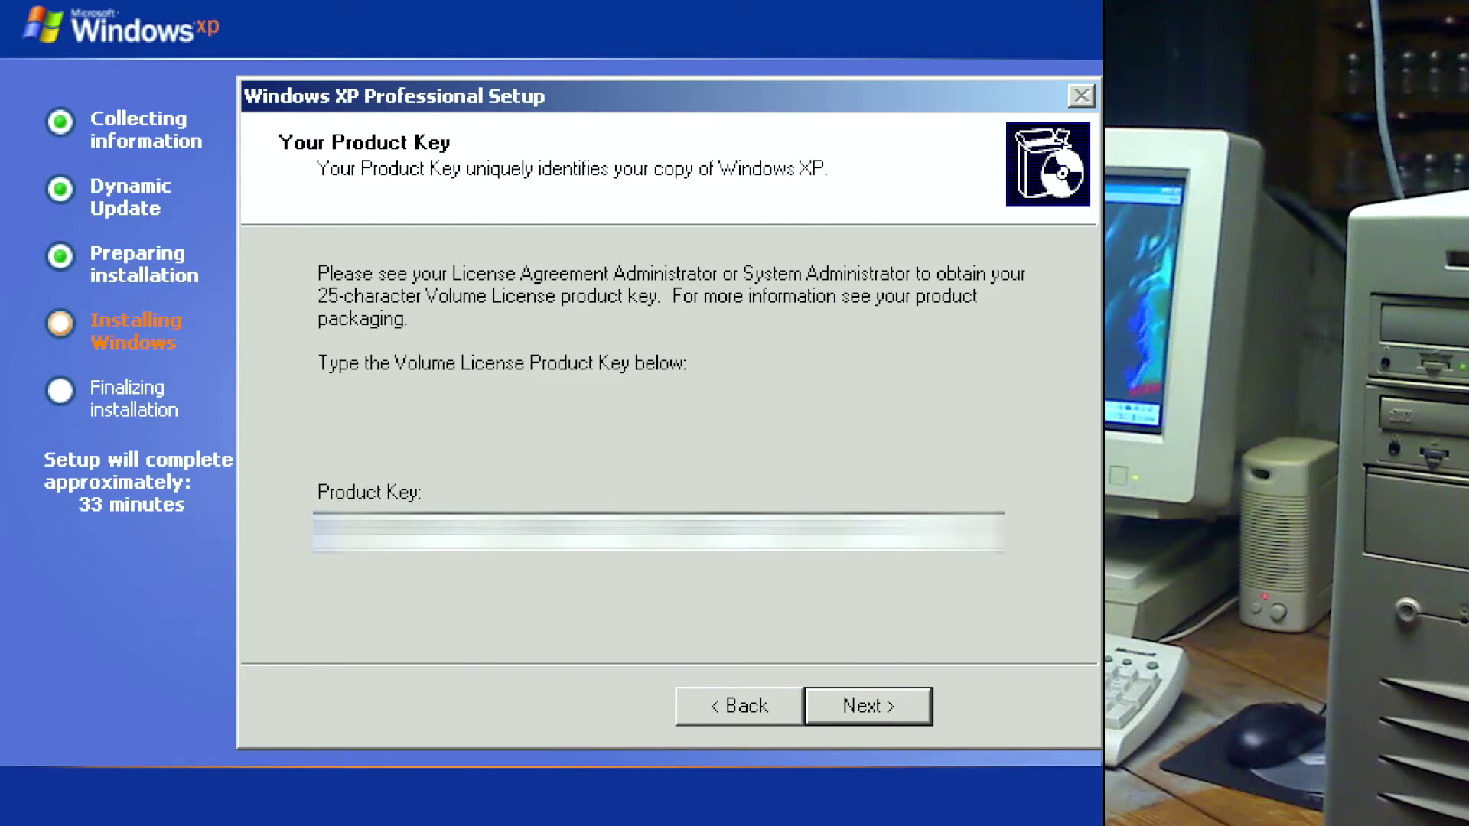
Submit the Volume License product key, then accept the suggested computer name with a blank Administrator password.
click(918, 711)
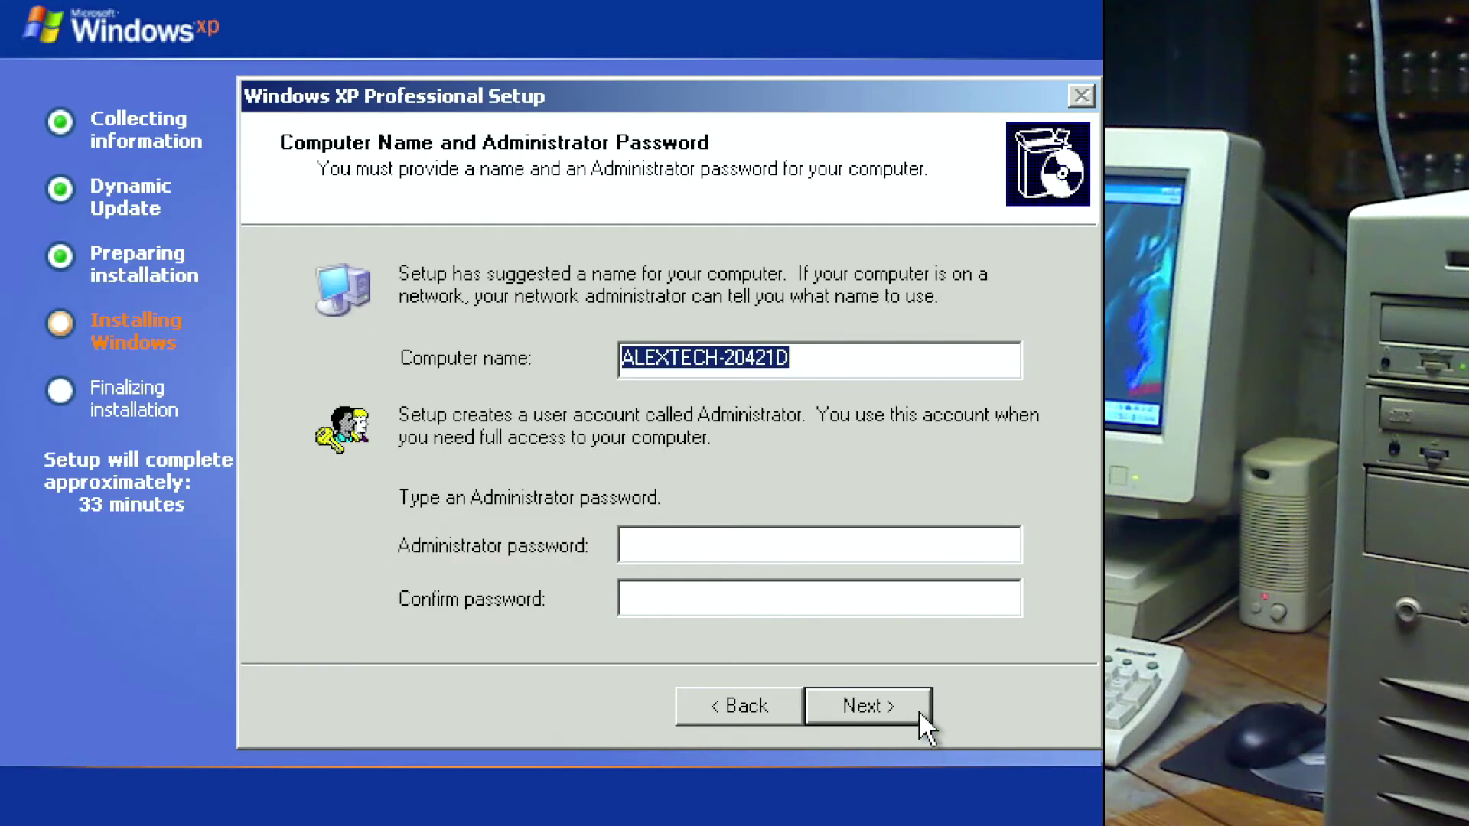
click(857, 699)
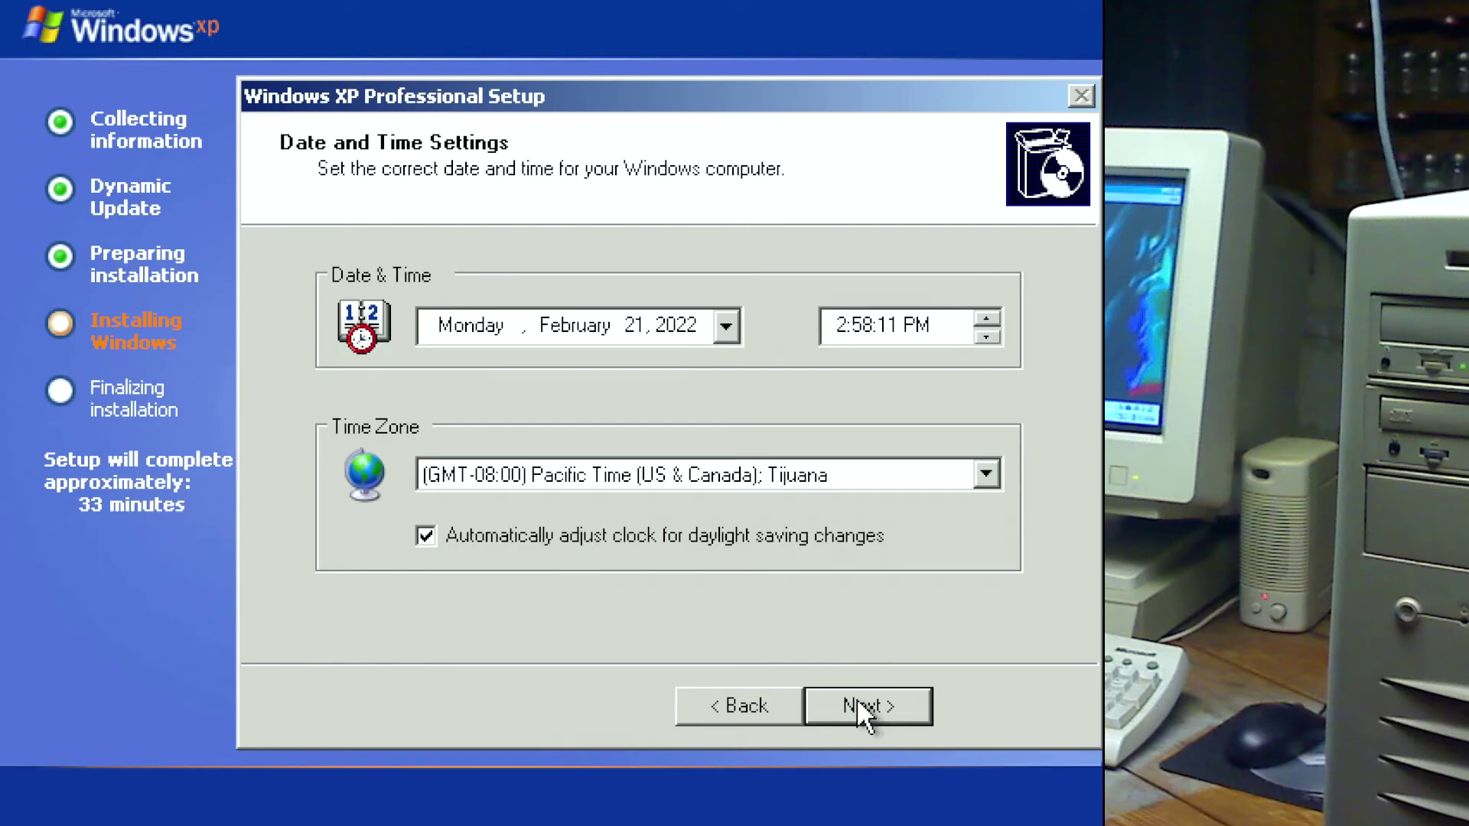
Set the time zone to (GMT+02:00) Athens, Beirut, Istanbul, Minsk and accept the date and time settings.
click(985, 475)
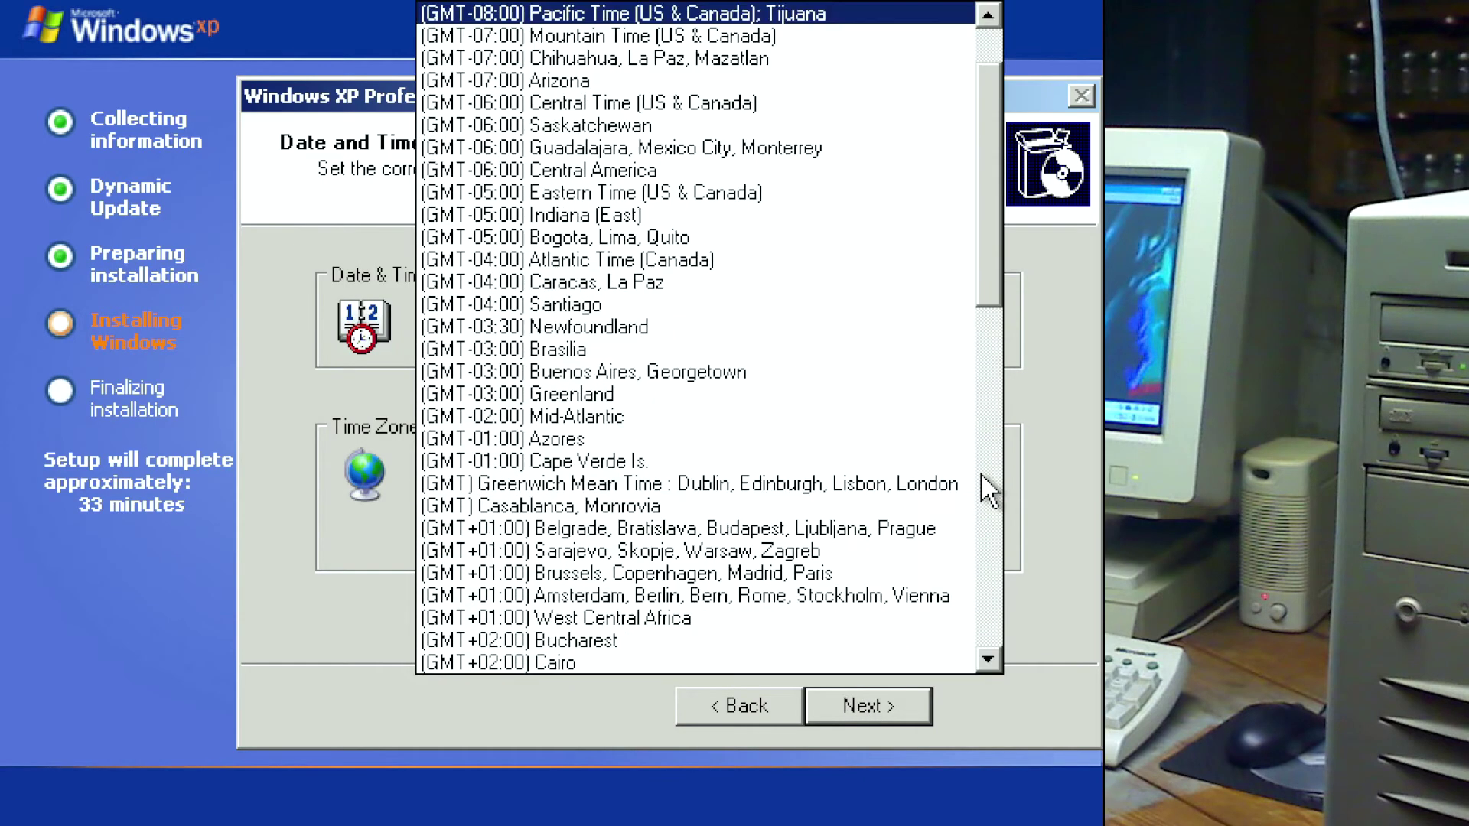
drag(984, 301, 973, 456)
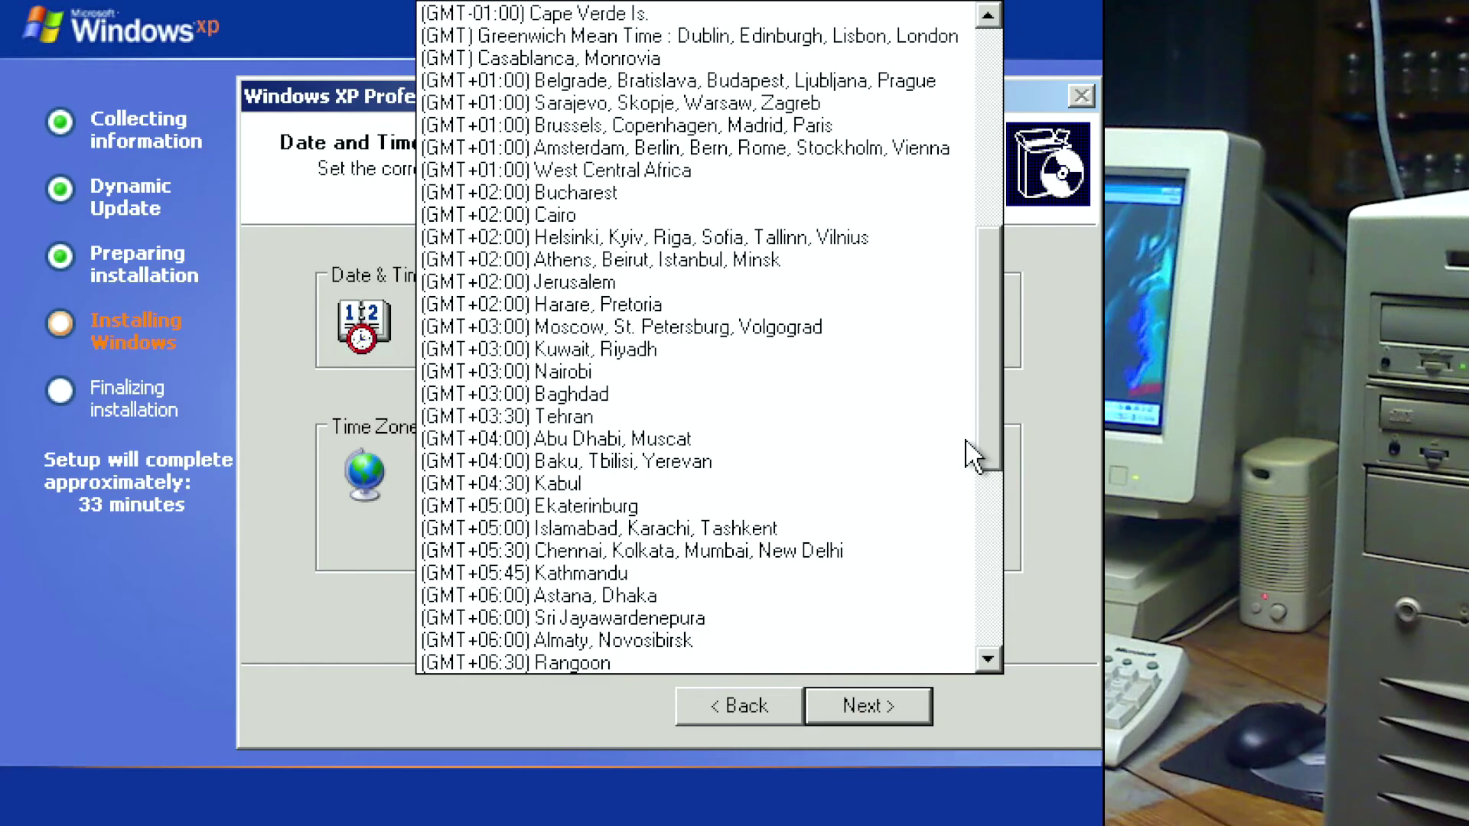
click(860, 260)
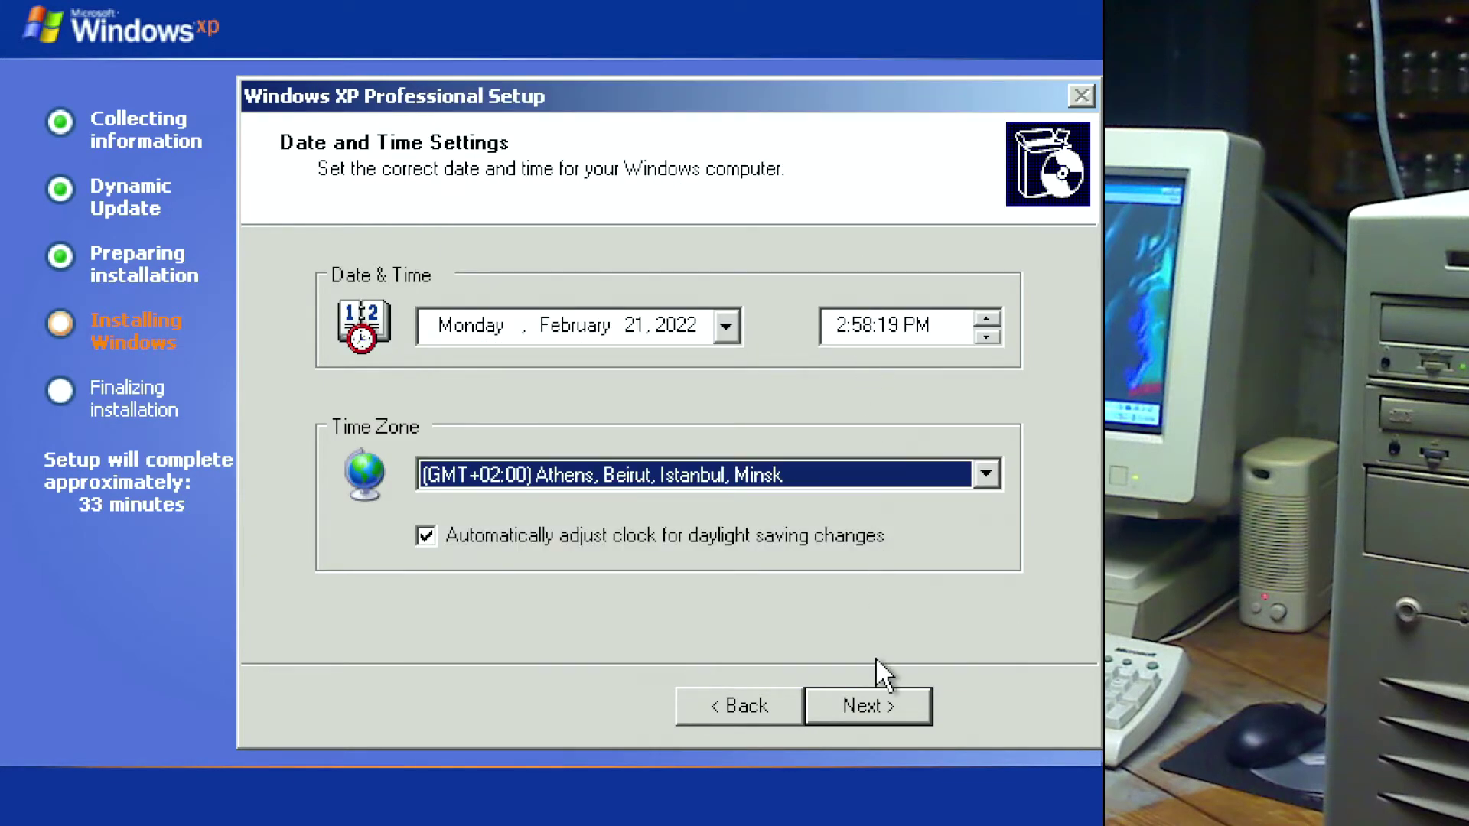
click(874, 704)
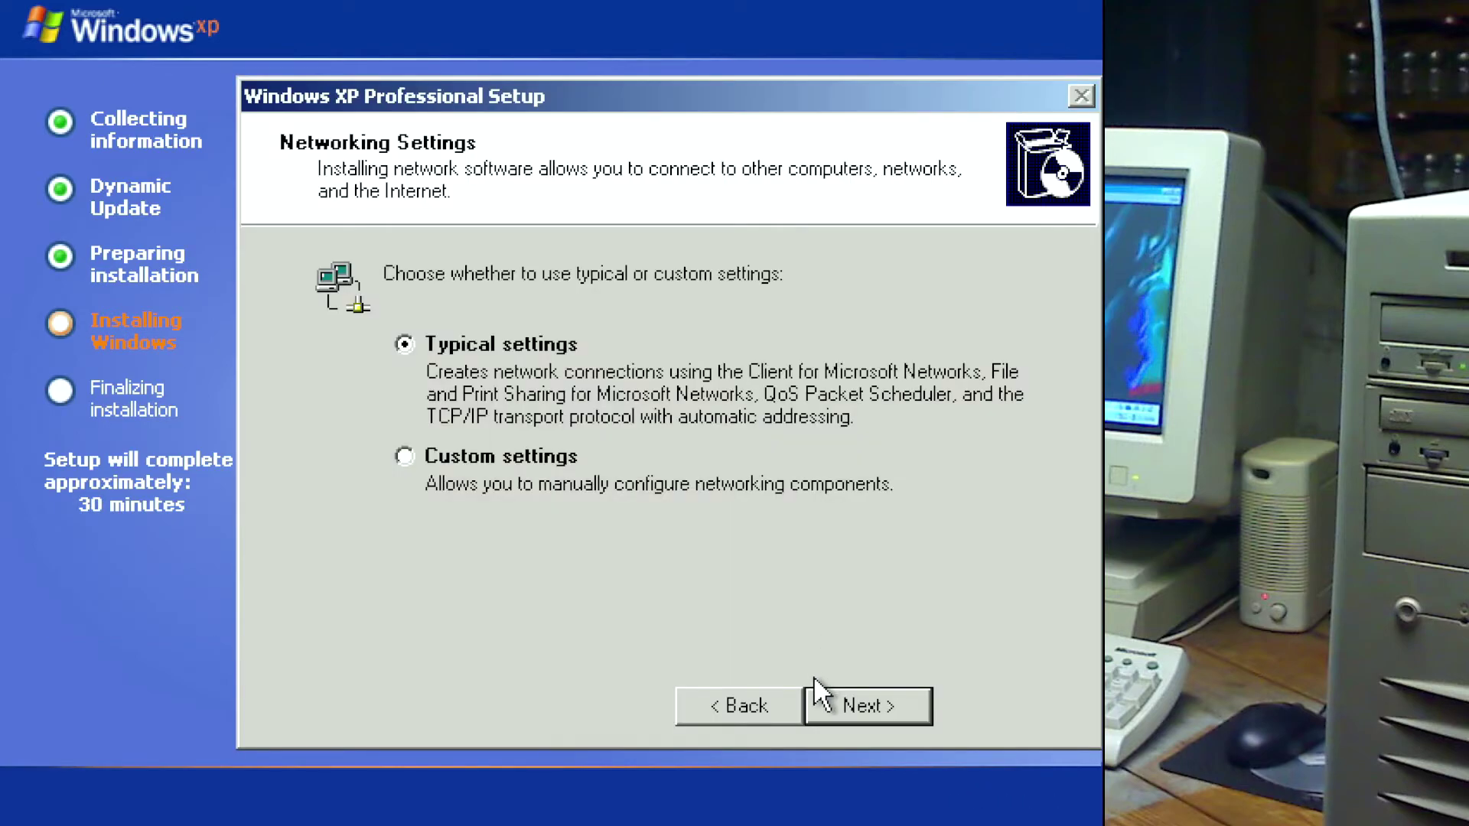
Accept the typical networking settings and make the computer a member of the WORKGROUP workgroup without a domain.
click(833, 696)
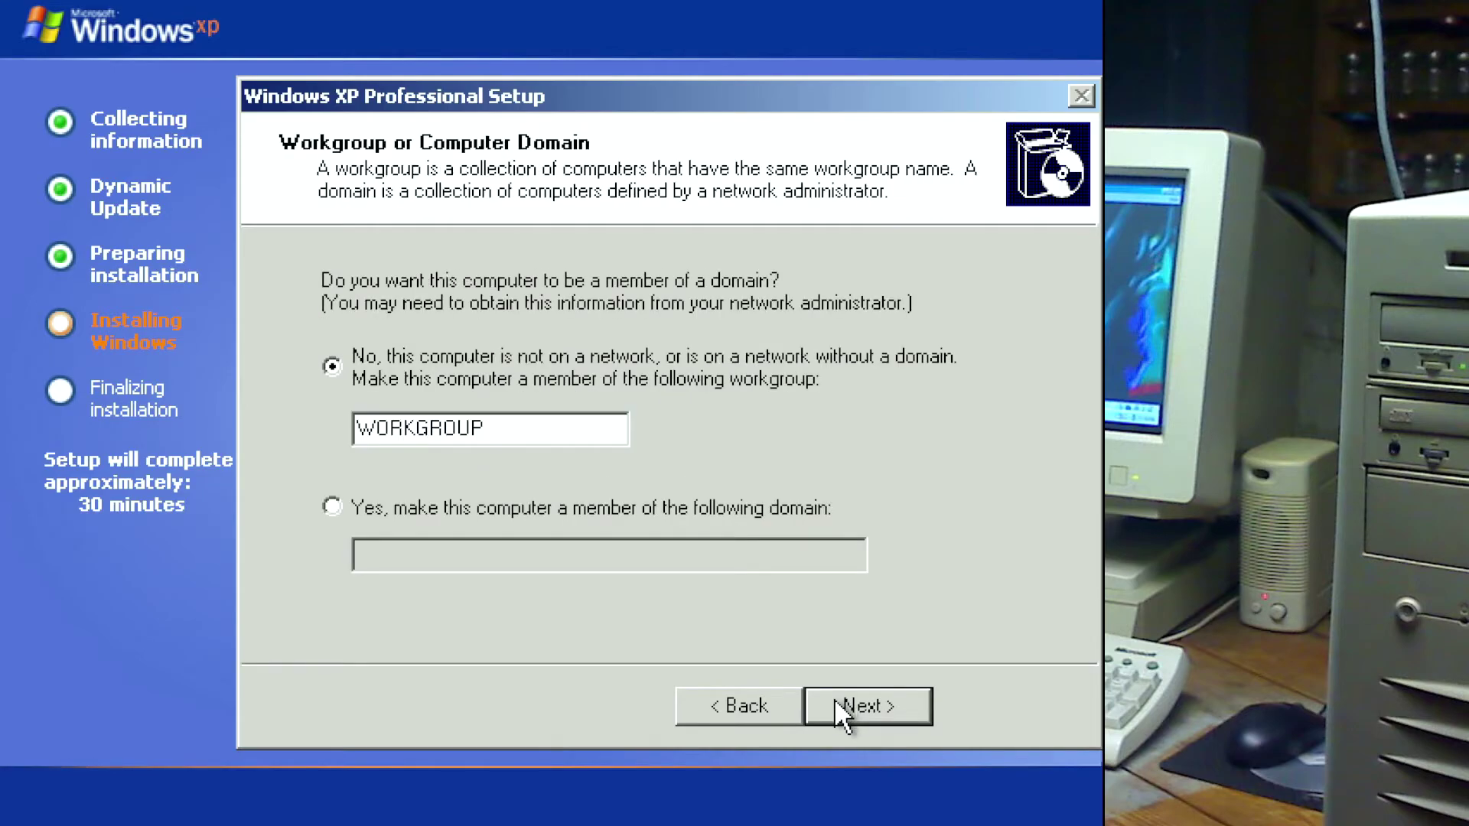
click(833, 697)
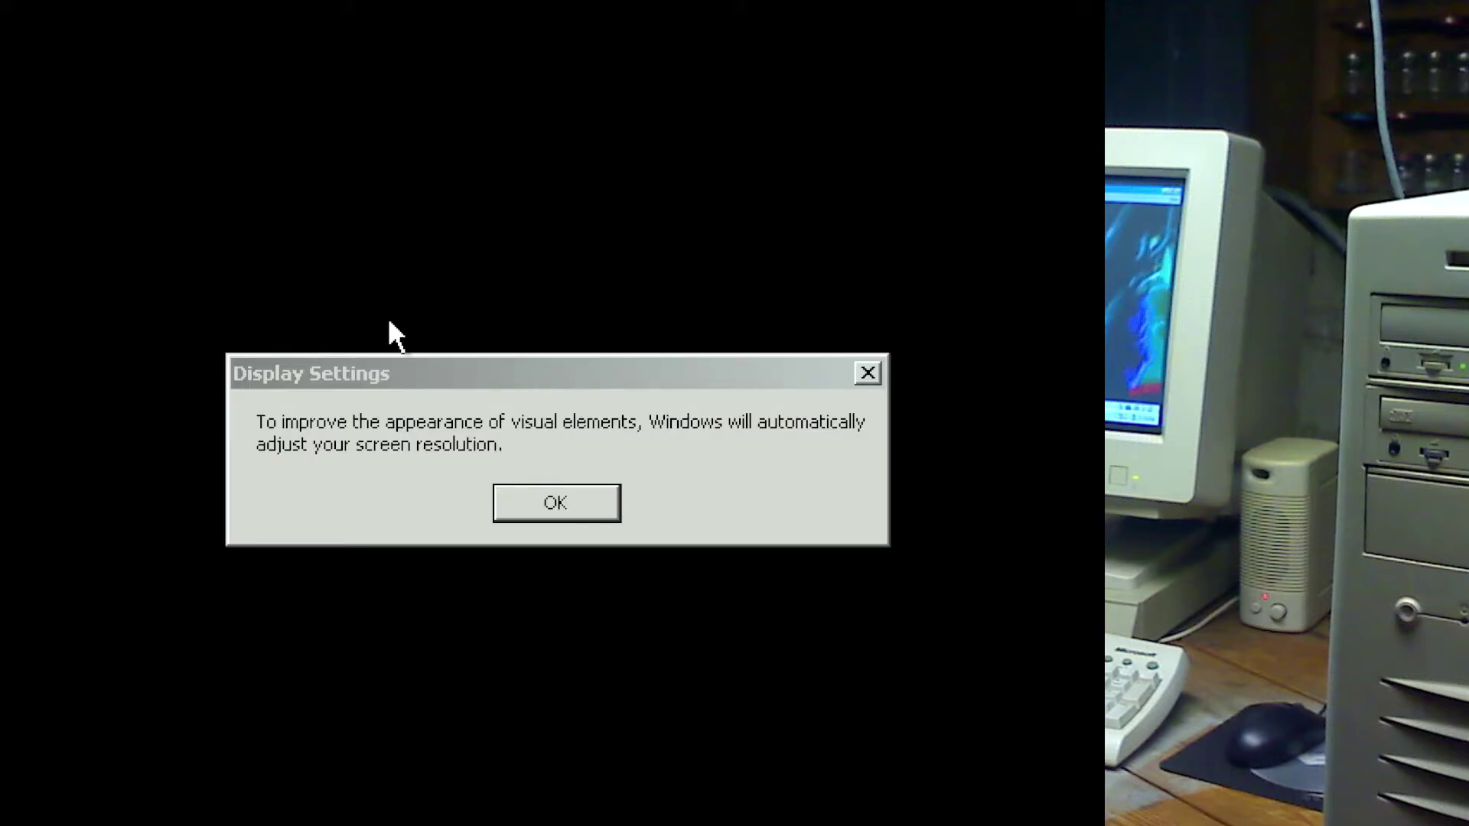
Accept the automatic screen resolution adjustment, begin the Windows XP welcome setup, and choose Not right now for Automatic Updates.
click(564, 506)
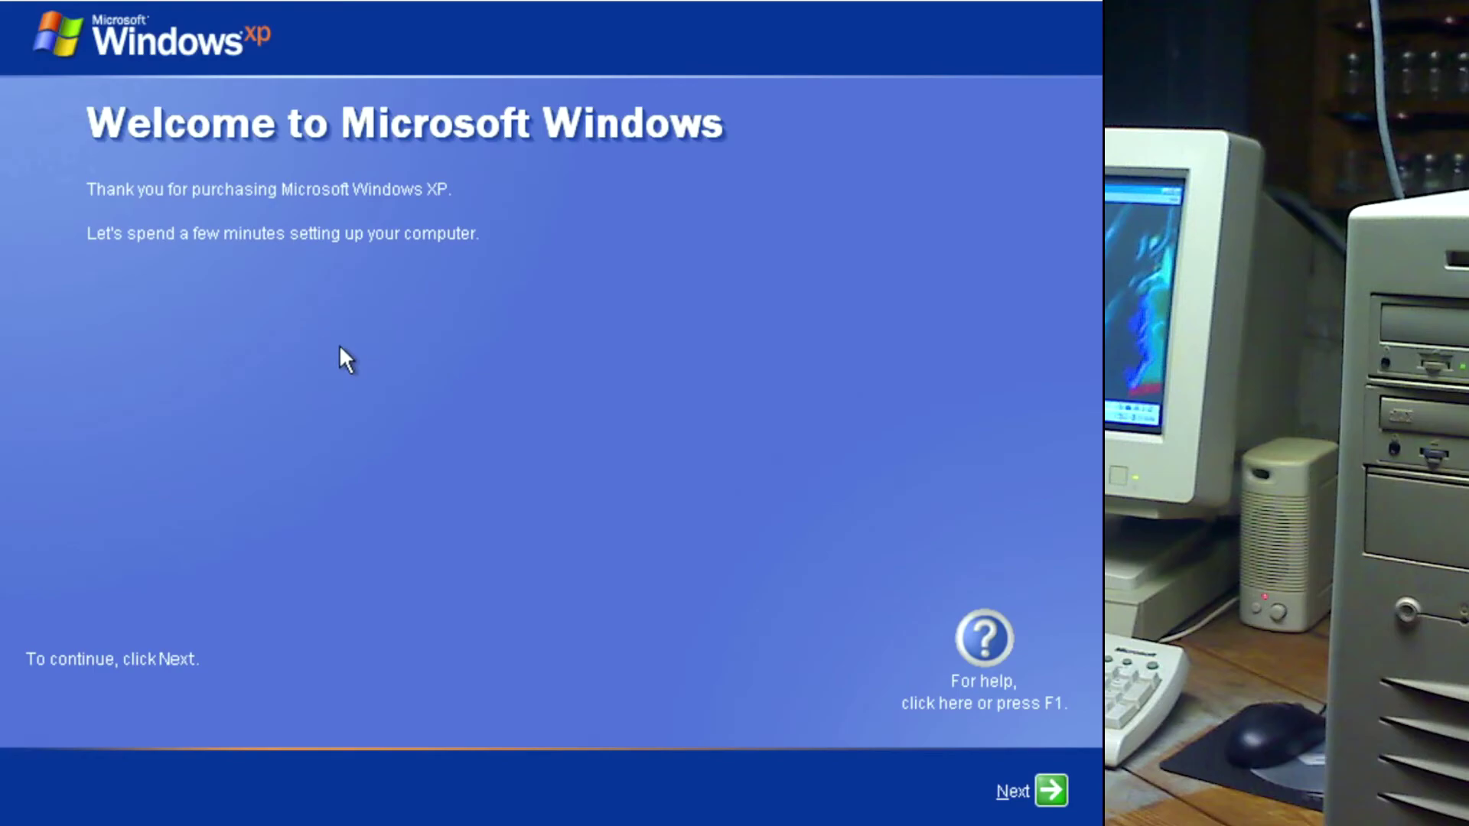
click(1052, 782)
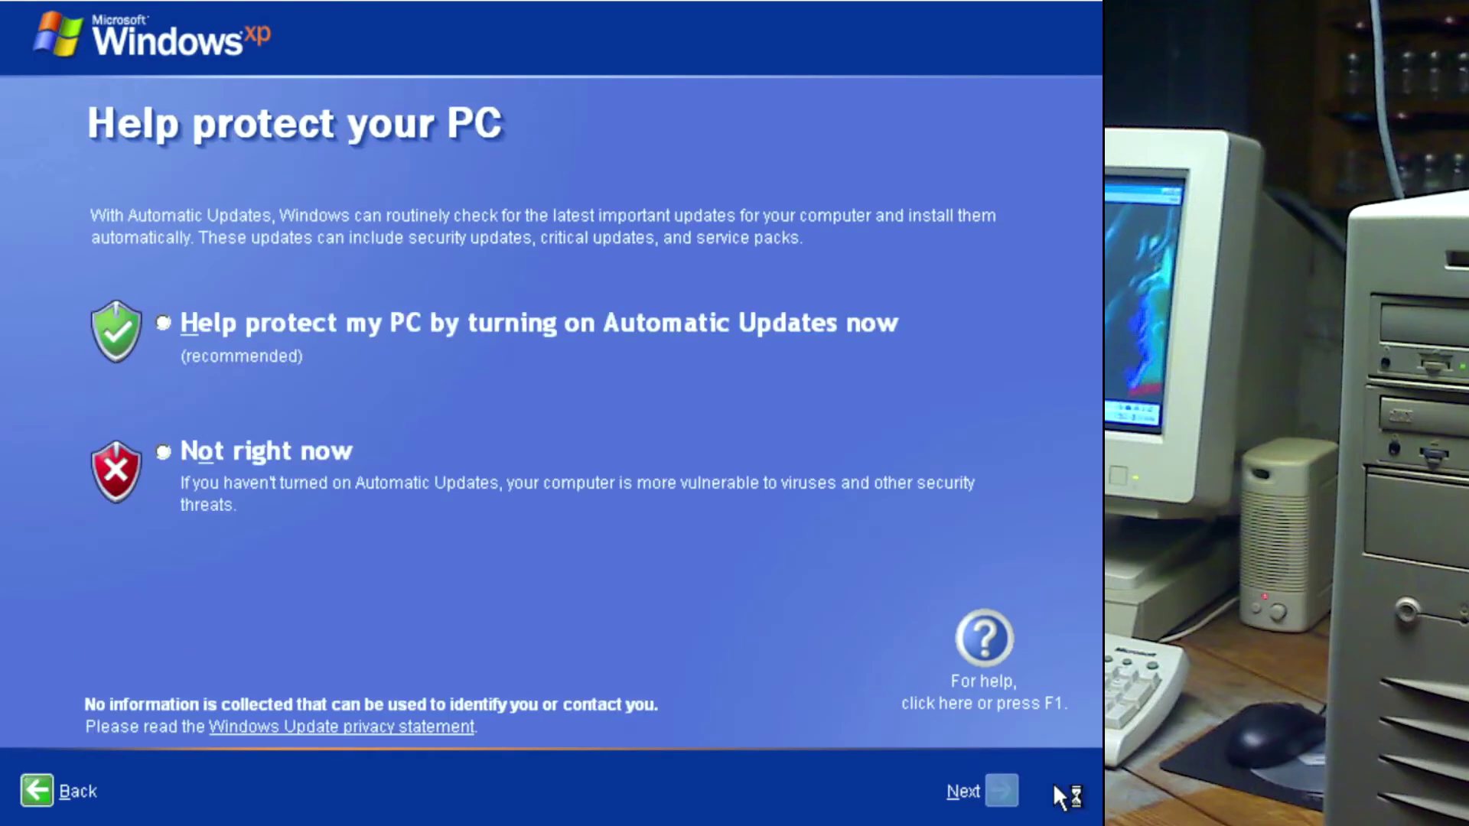
click(286, 454)
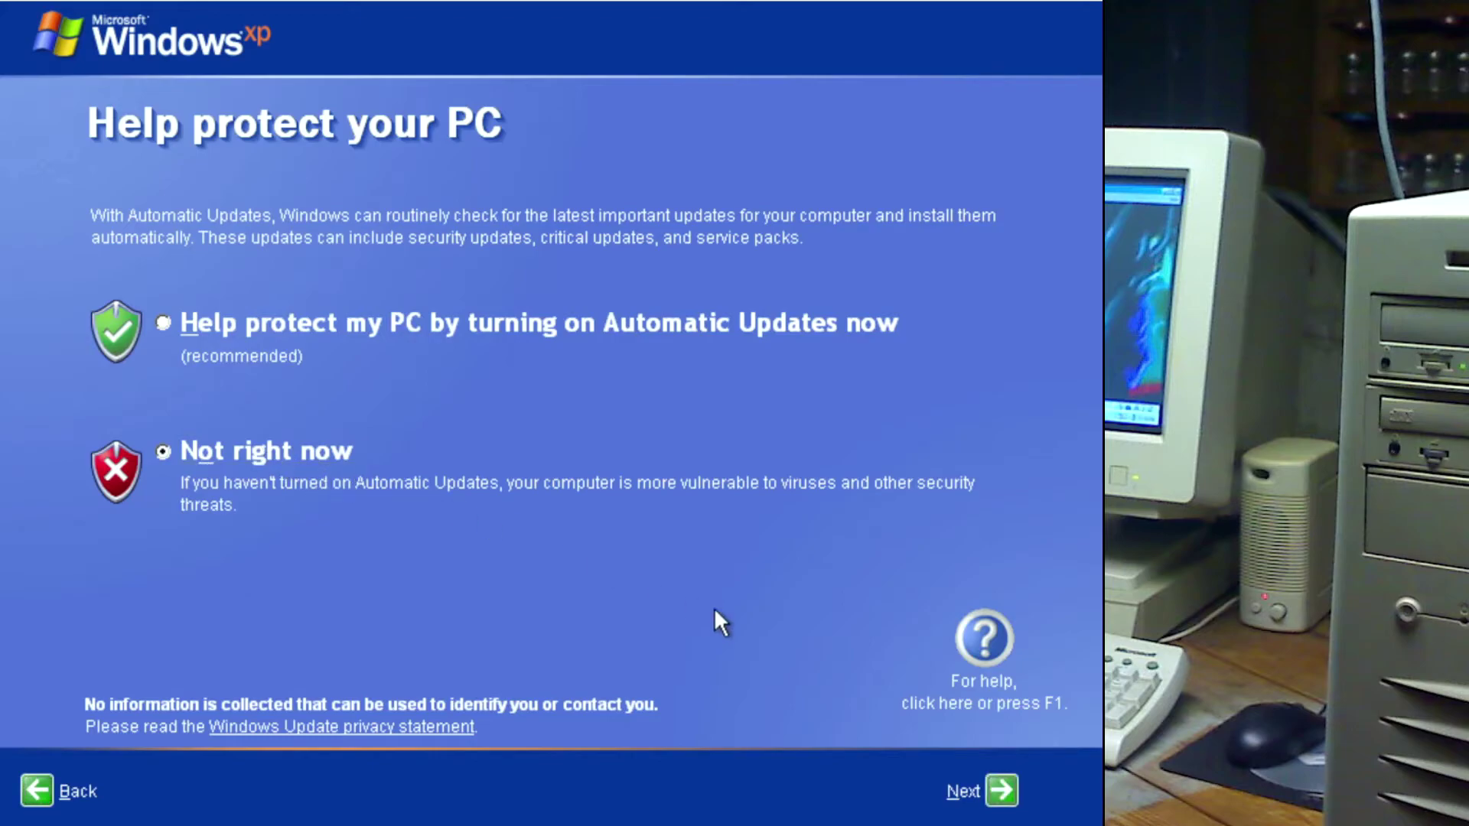
Confirm the Automatic Updates choice, accept a direct Internet connection, and decline online registration with Microsoft at this time.
click(1002, 785)
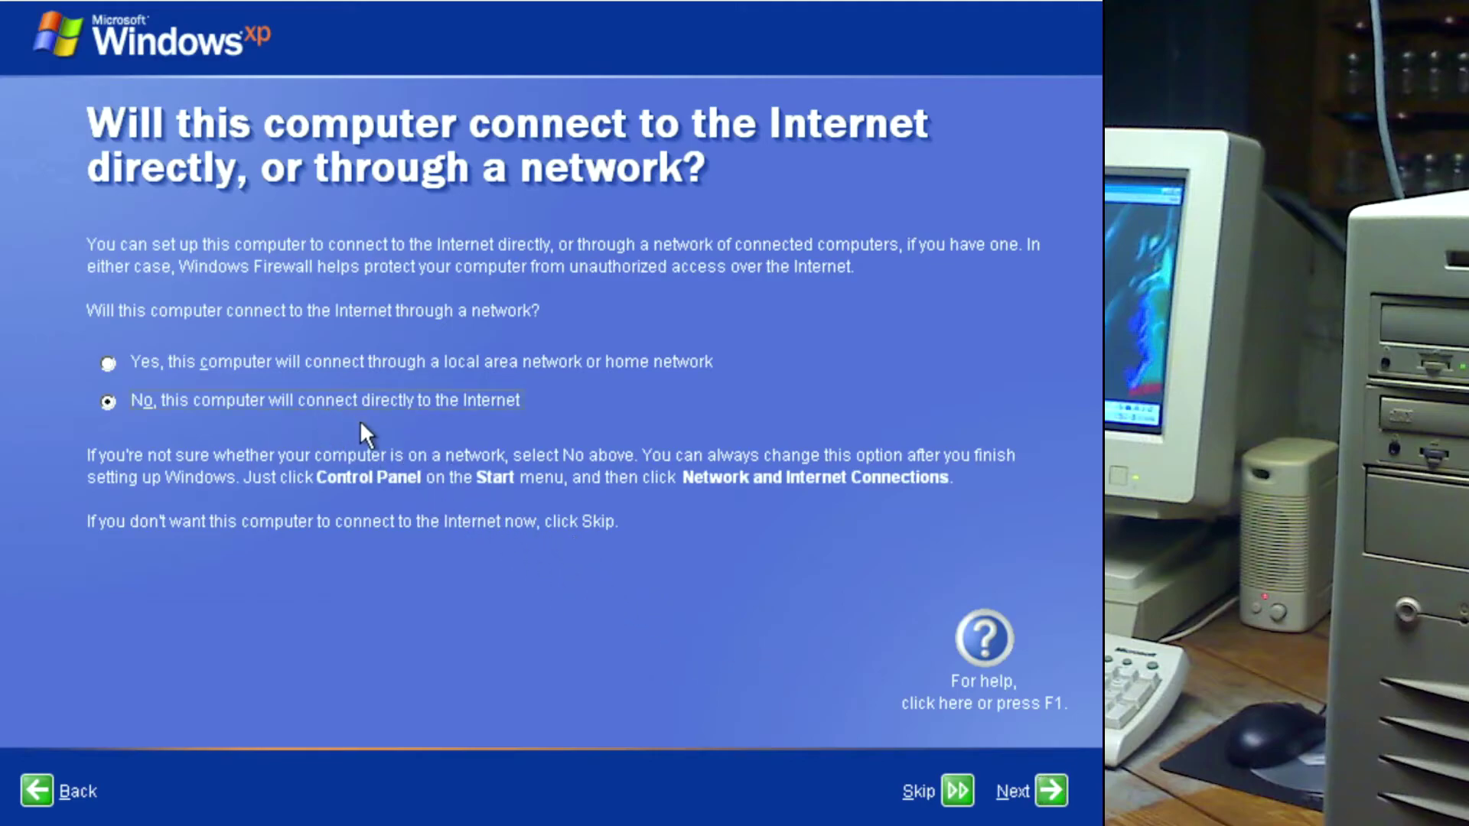
click(1052, 791)
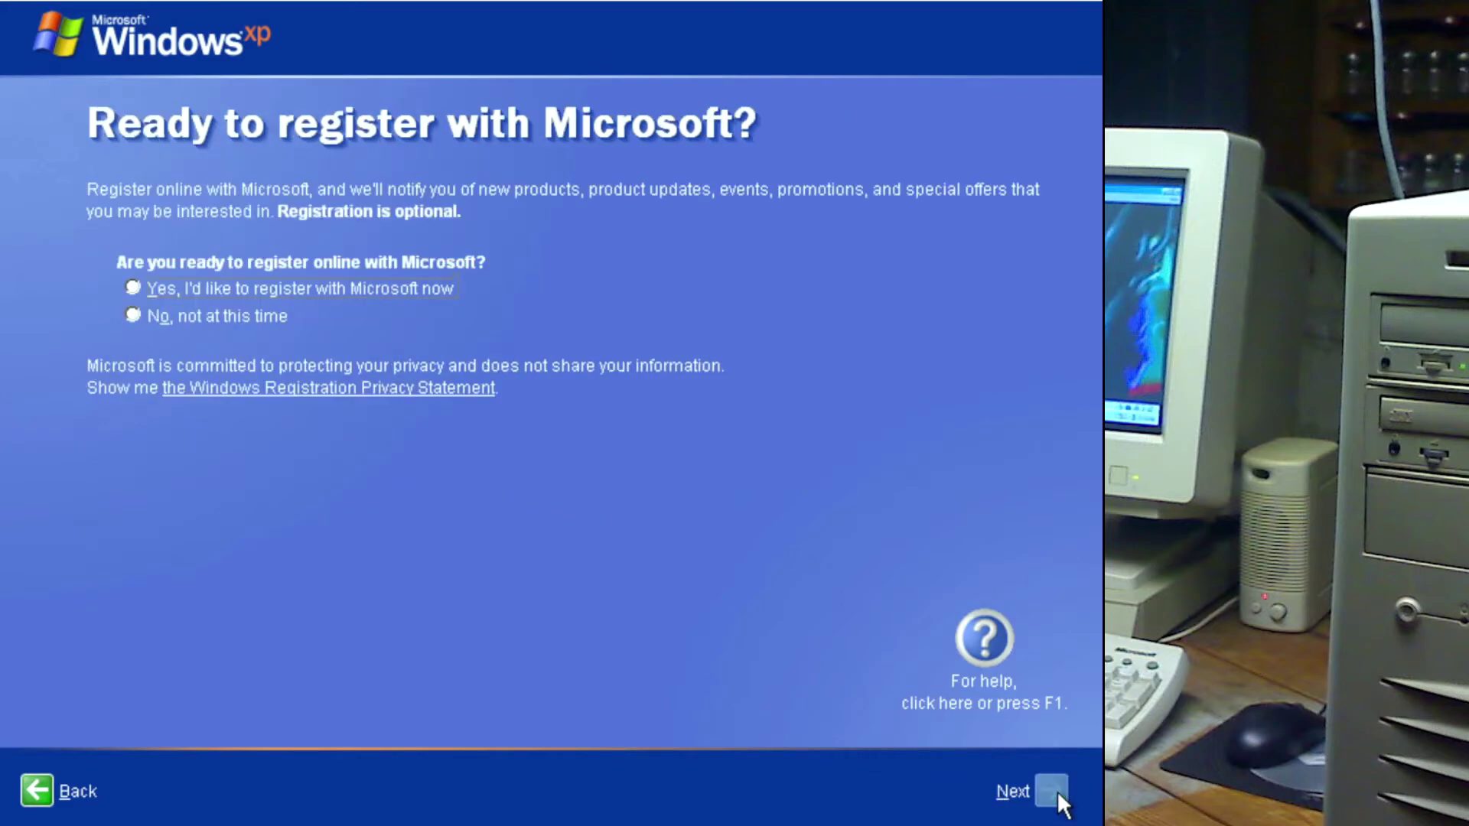
click(256, 318)
click(1053, 789)
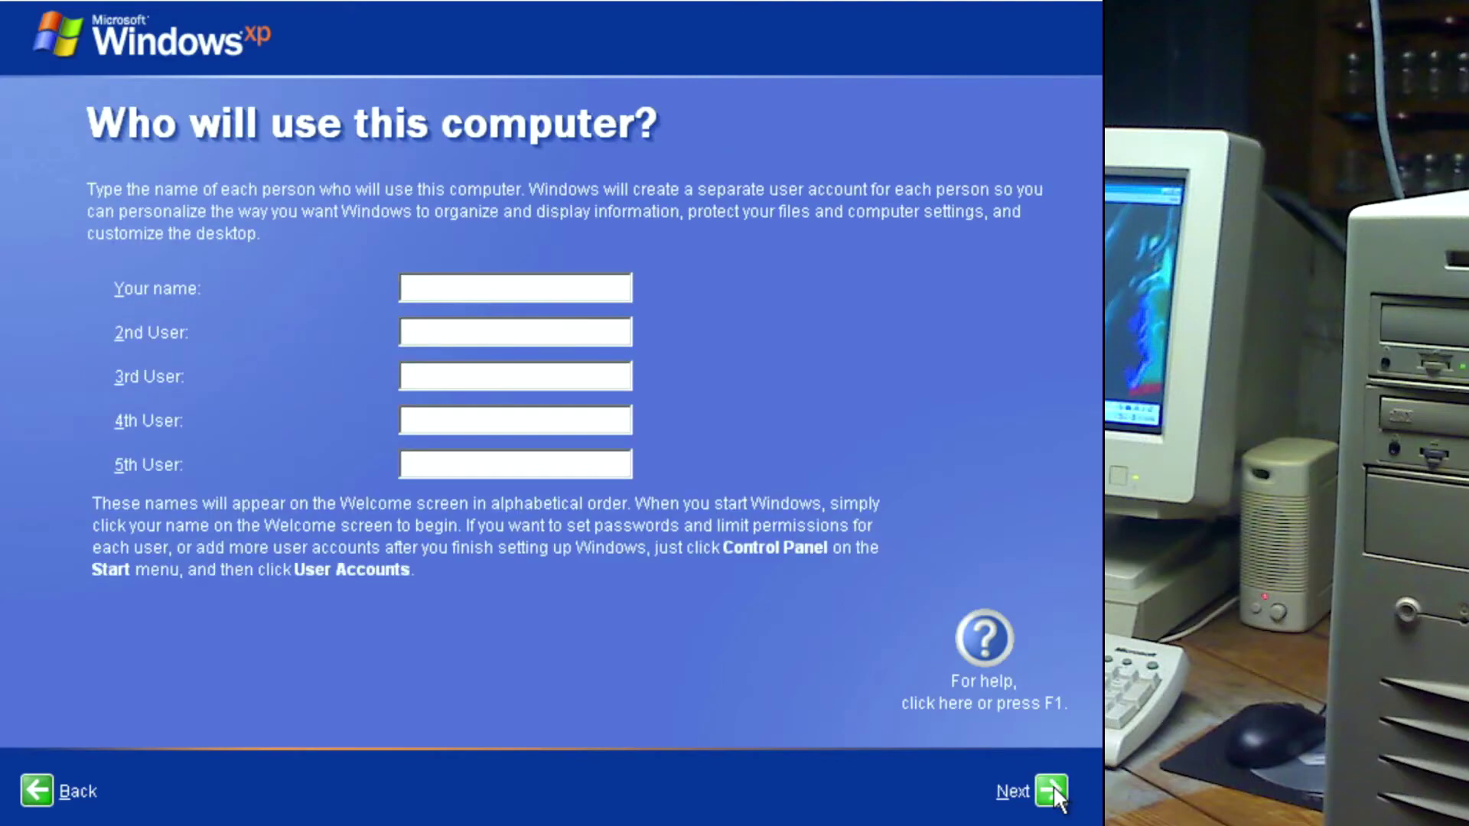
Enter the name of the first user account and finish the Windows XP welcome setup.
text(alex)
key(BackSpace)
key(BackSpace)
key(BackSpace)
key(BackSpace)
text(a)
key(BackSpace)
text(AlexTech)
click(1056, 793)
click(1050, 791)
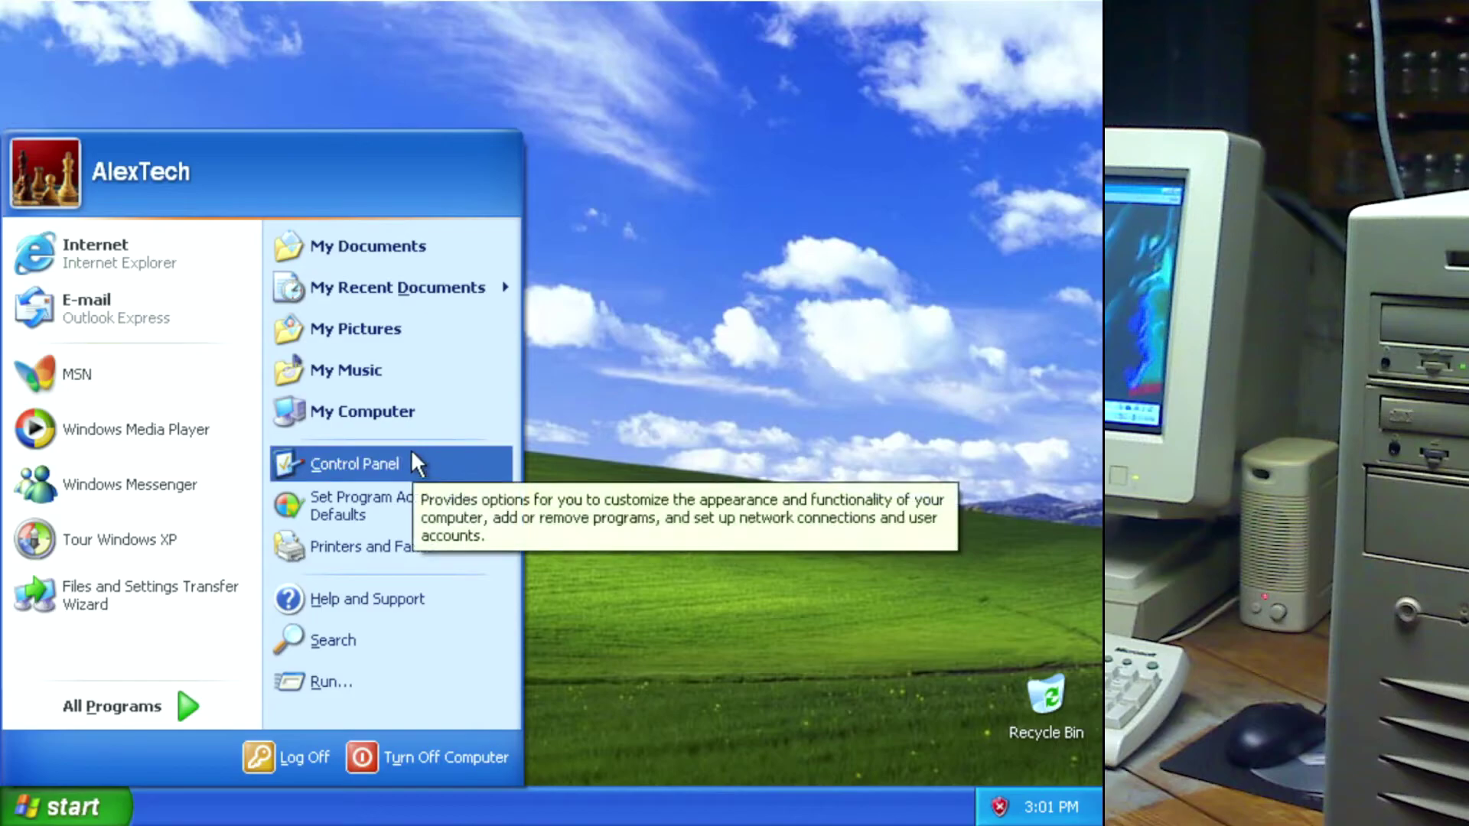
Check the screen resolution options in the desktop's display properties and accept 800 by 600 pixels.
click(571, 356)
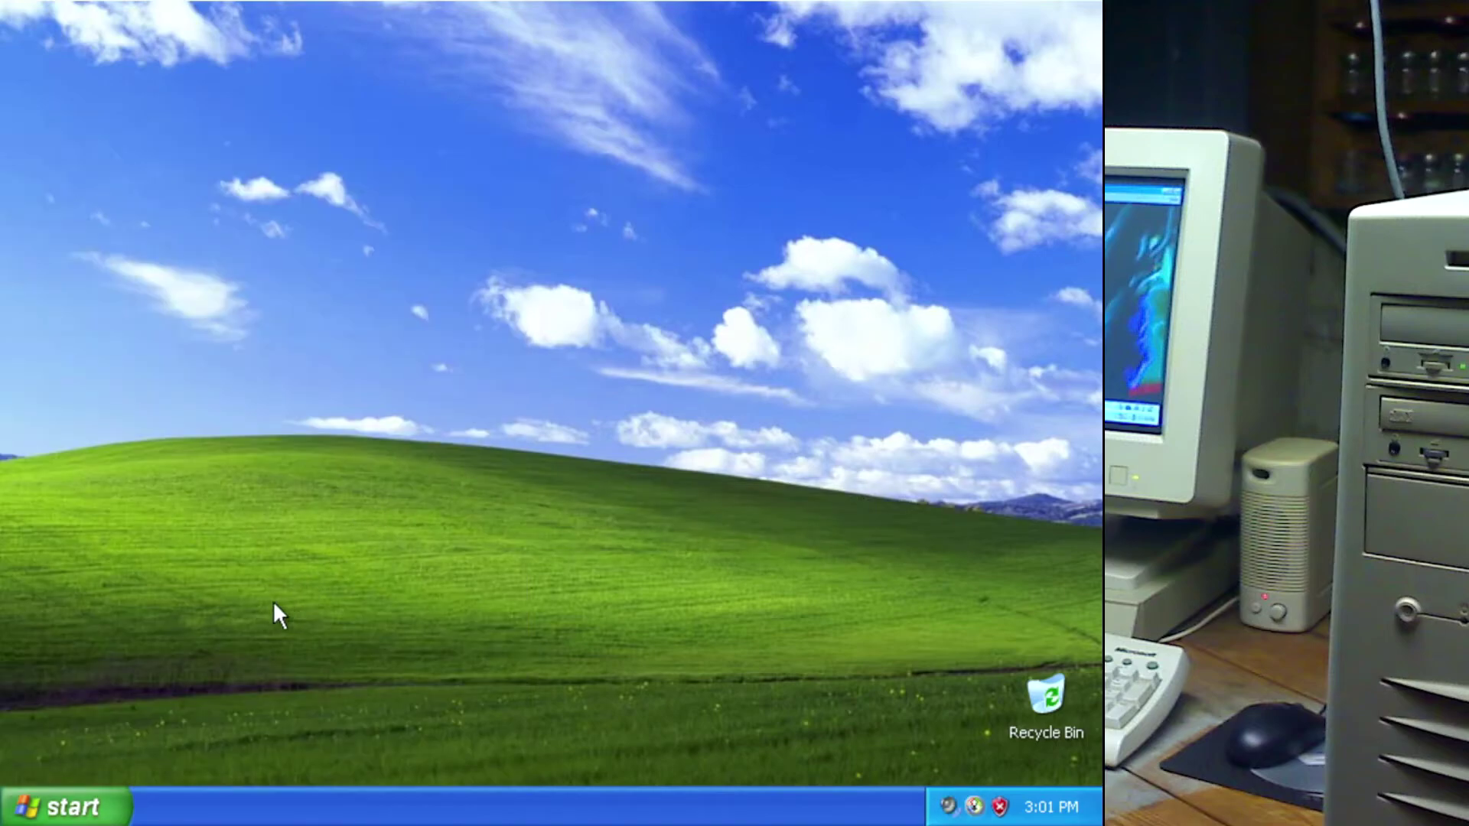
right_click(366, 383)
click(420, 551)
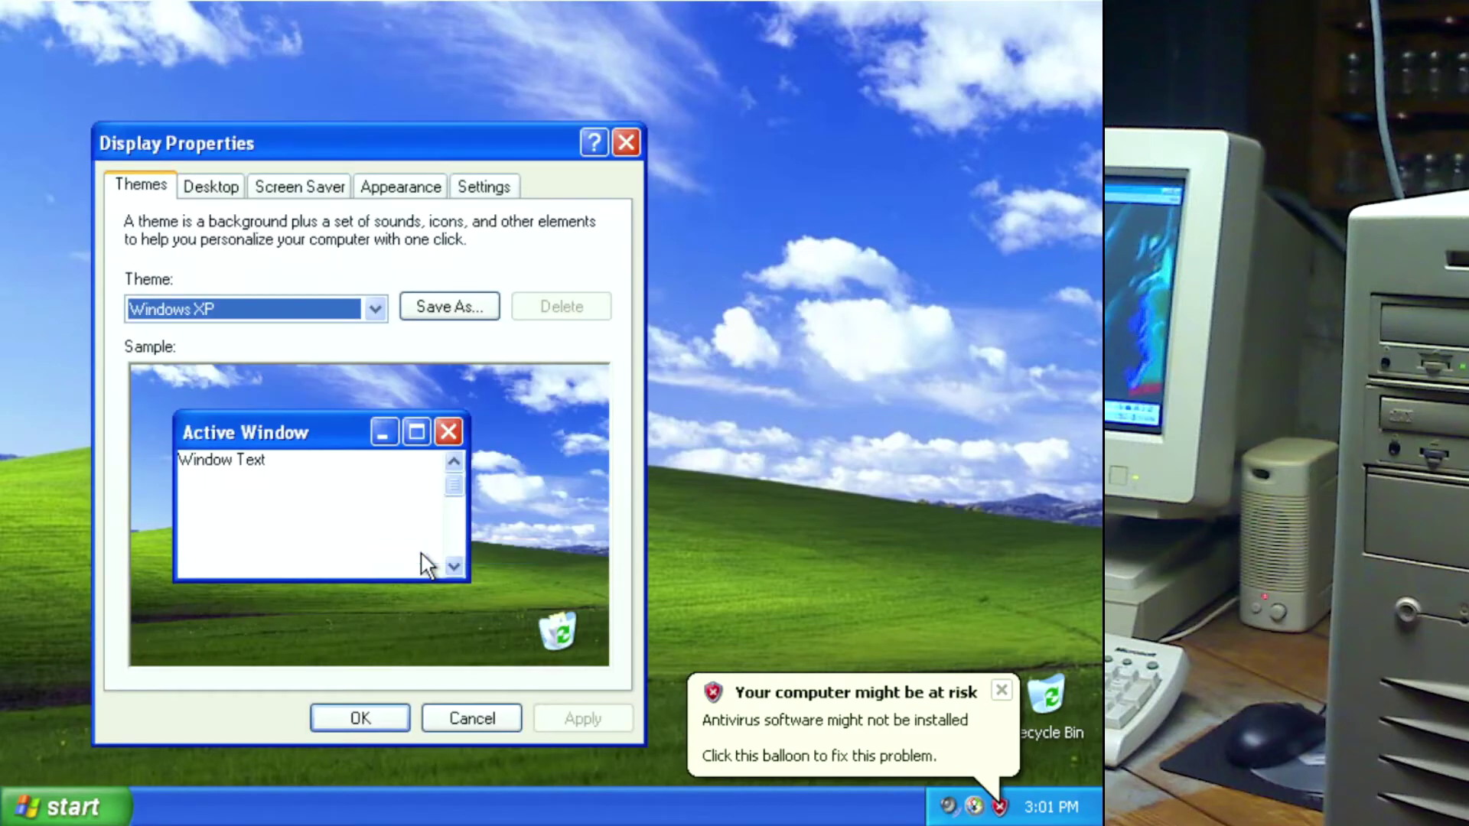
click(474, 187)
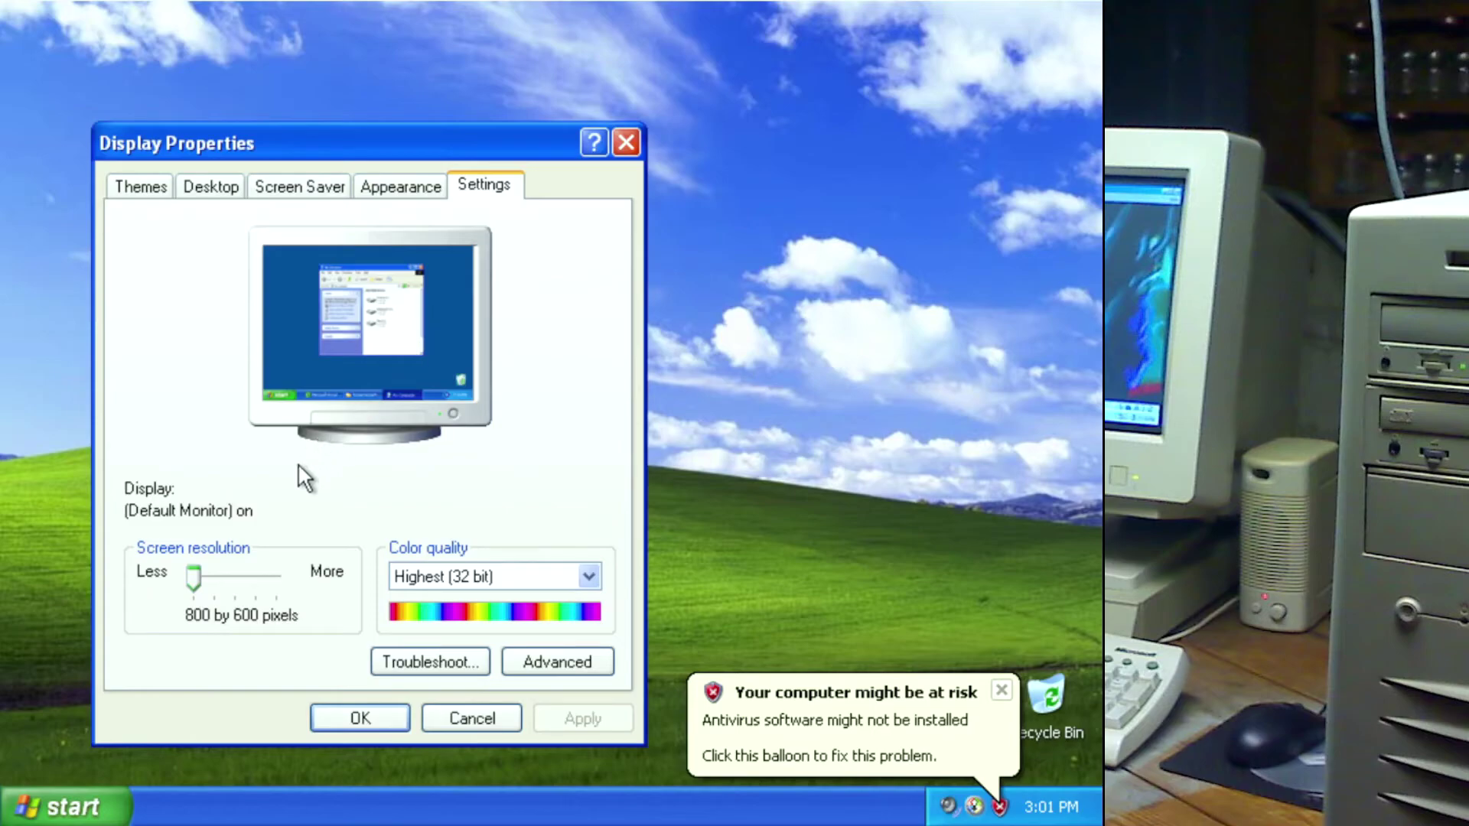
mouse_move(199, 574)
mouse_down()
mouse_move(286, 579)
mouse_move(206, 599)
mouse_up()
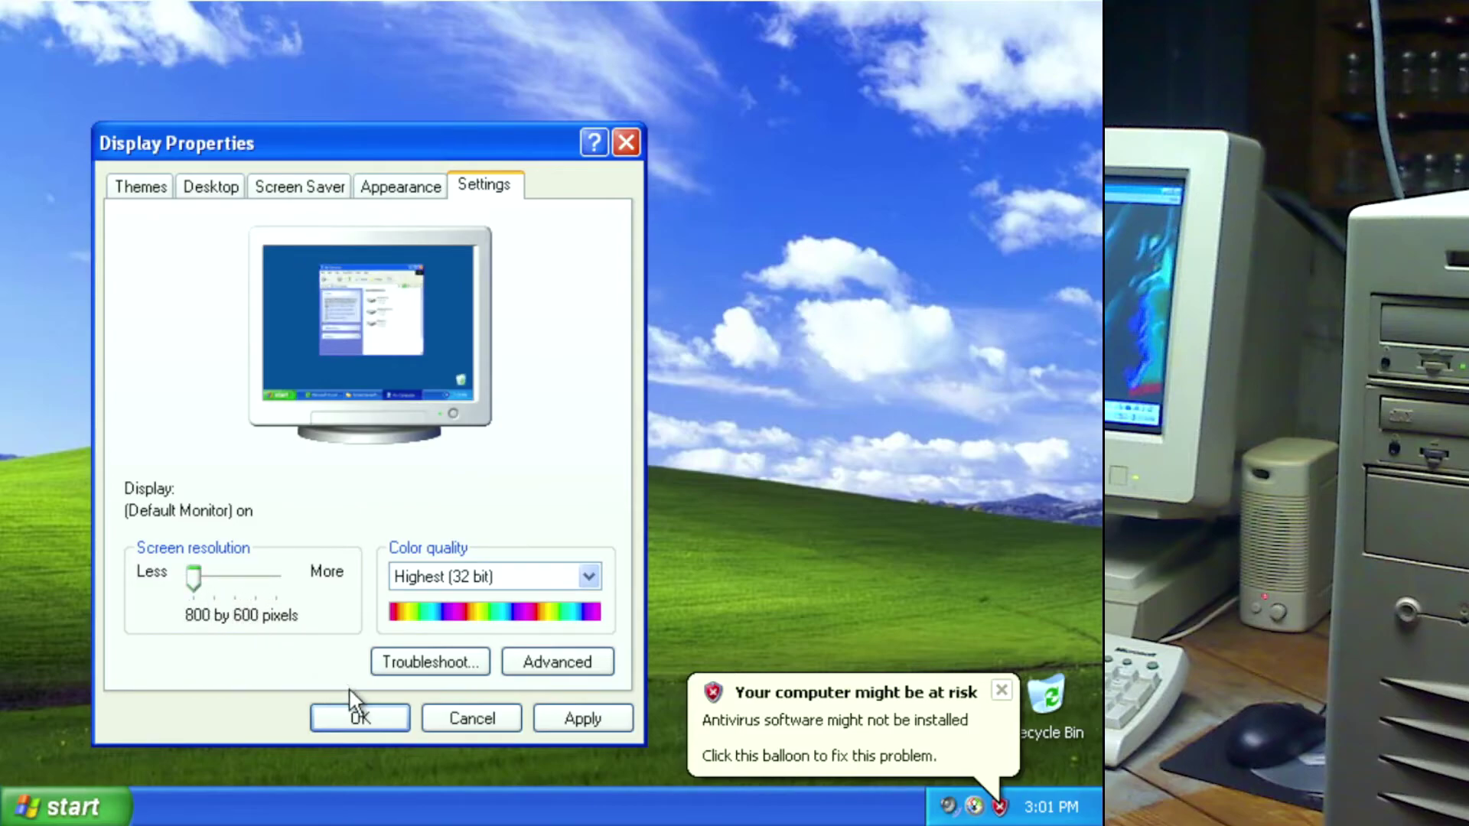
click(369, 717)
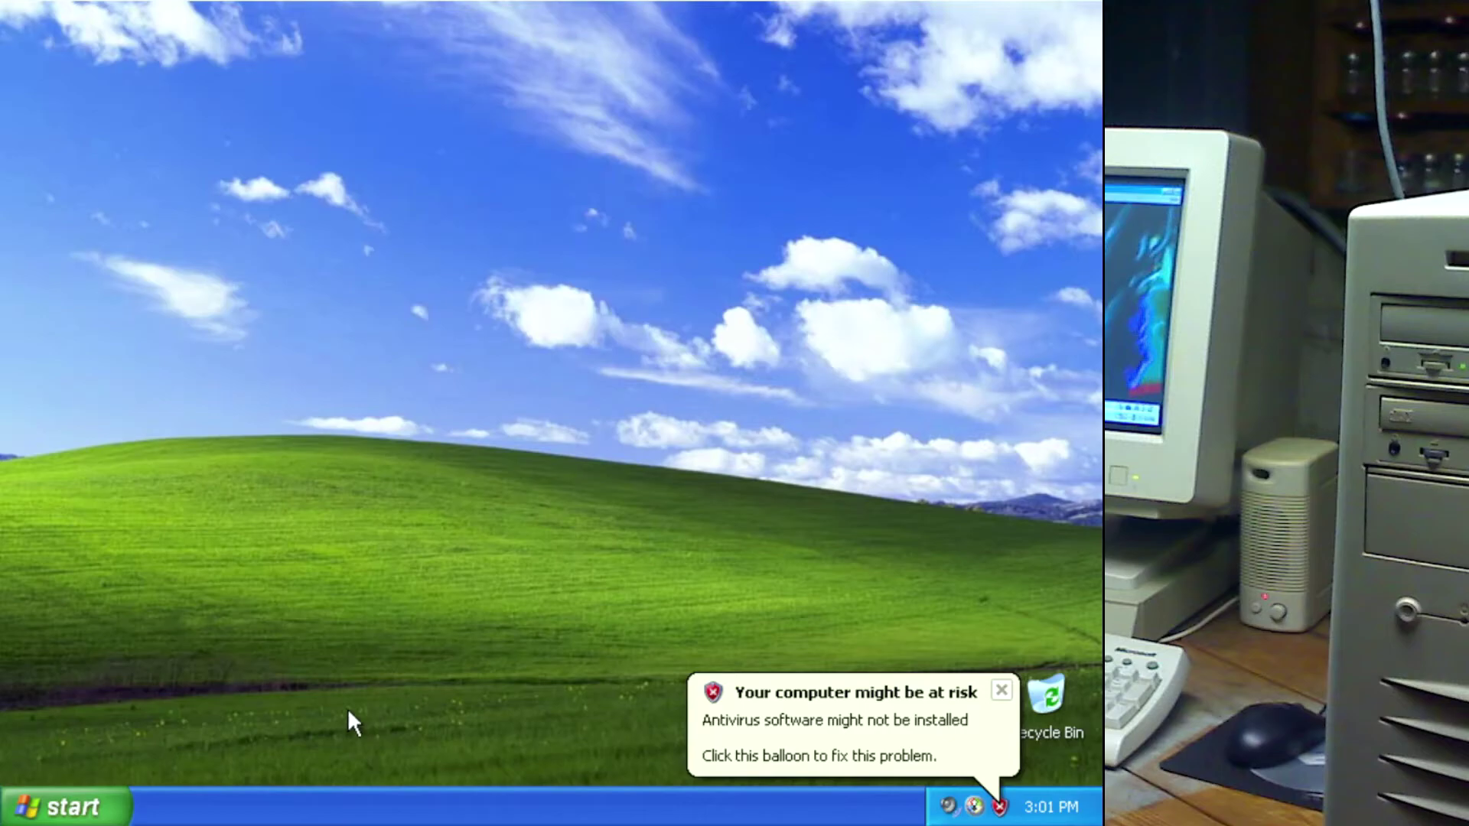
Browse My Computer, reveal the hidden contents of Local Disk (C:), view the Desktop folder, and close the window.
click(113, 797)
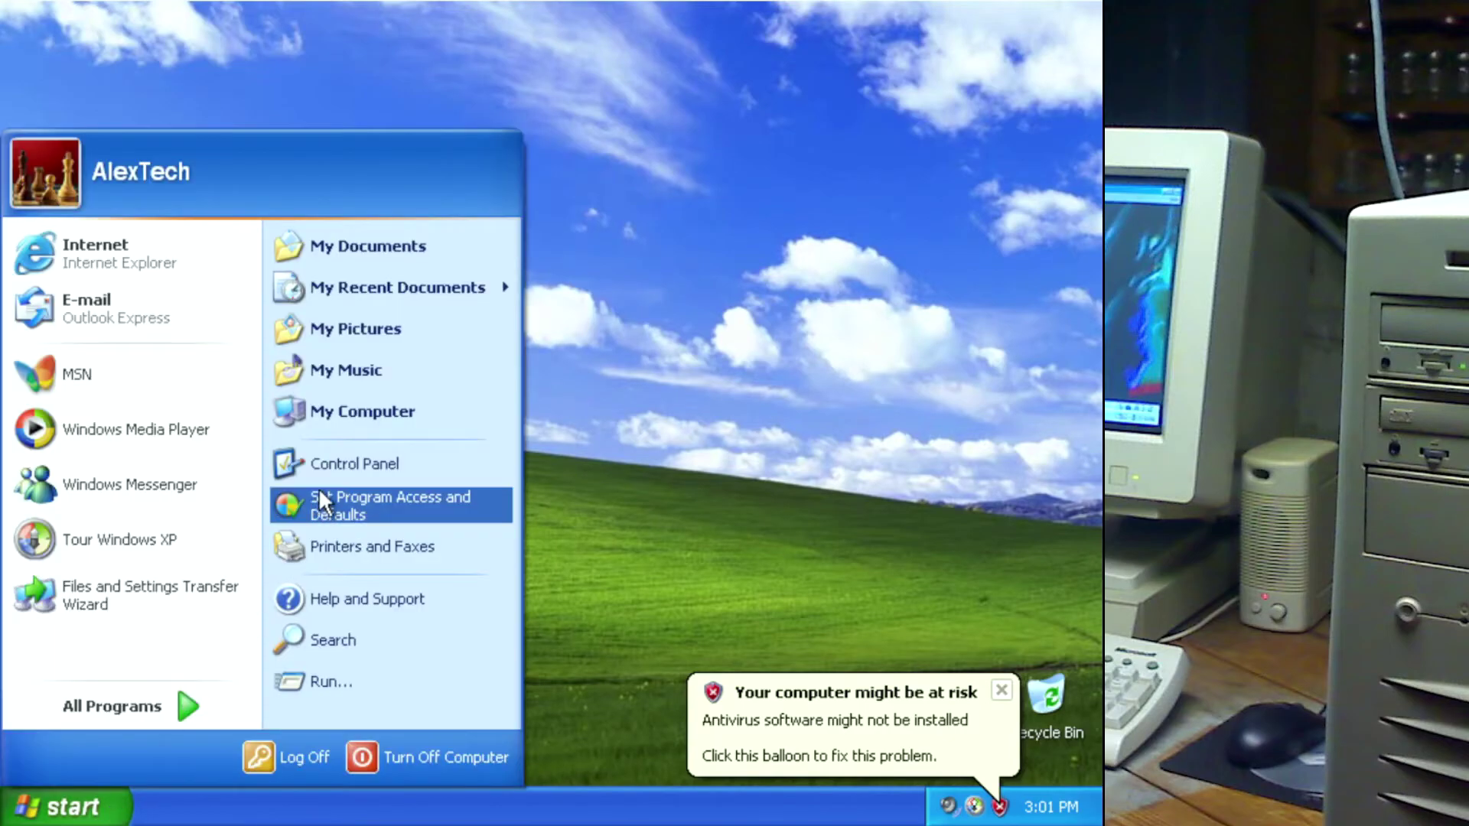
click(352, 407)
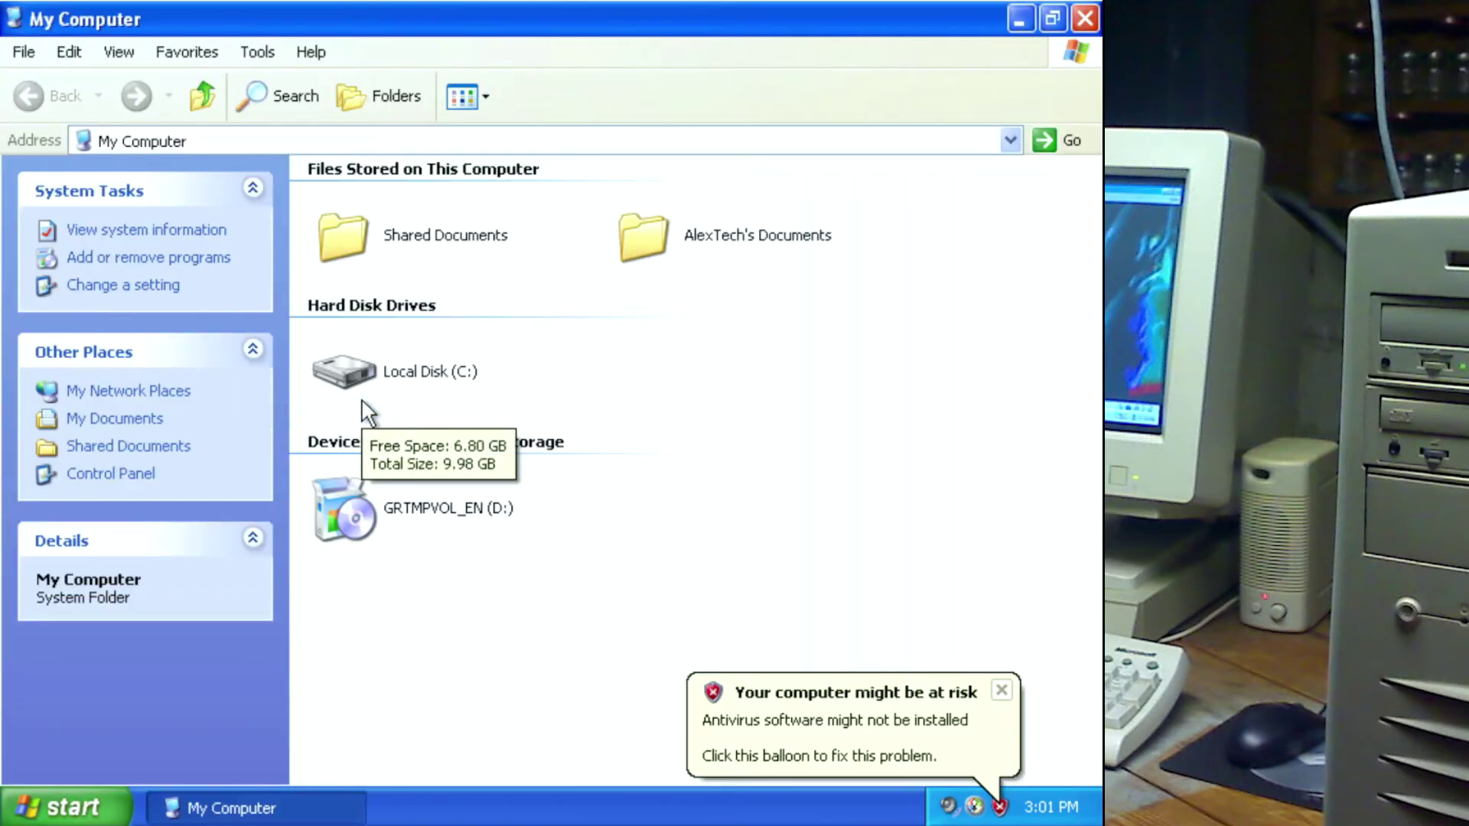
double_click(352, 370)
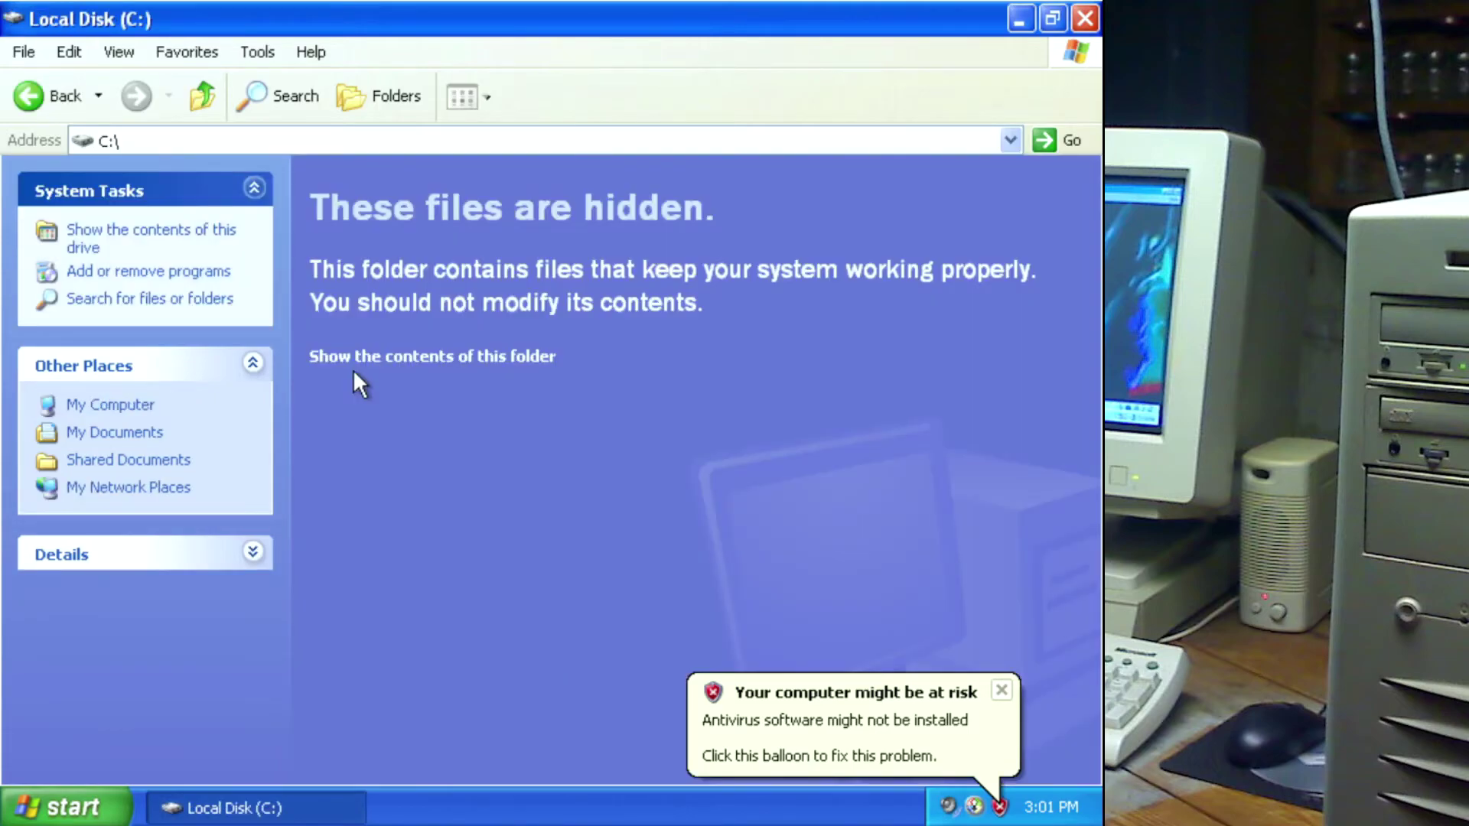
click(374, 358)
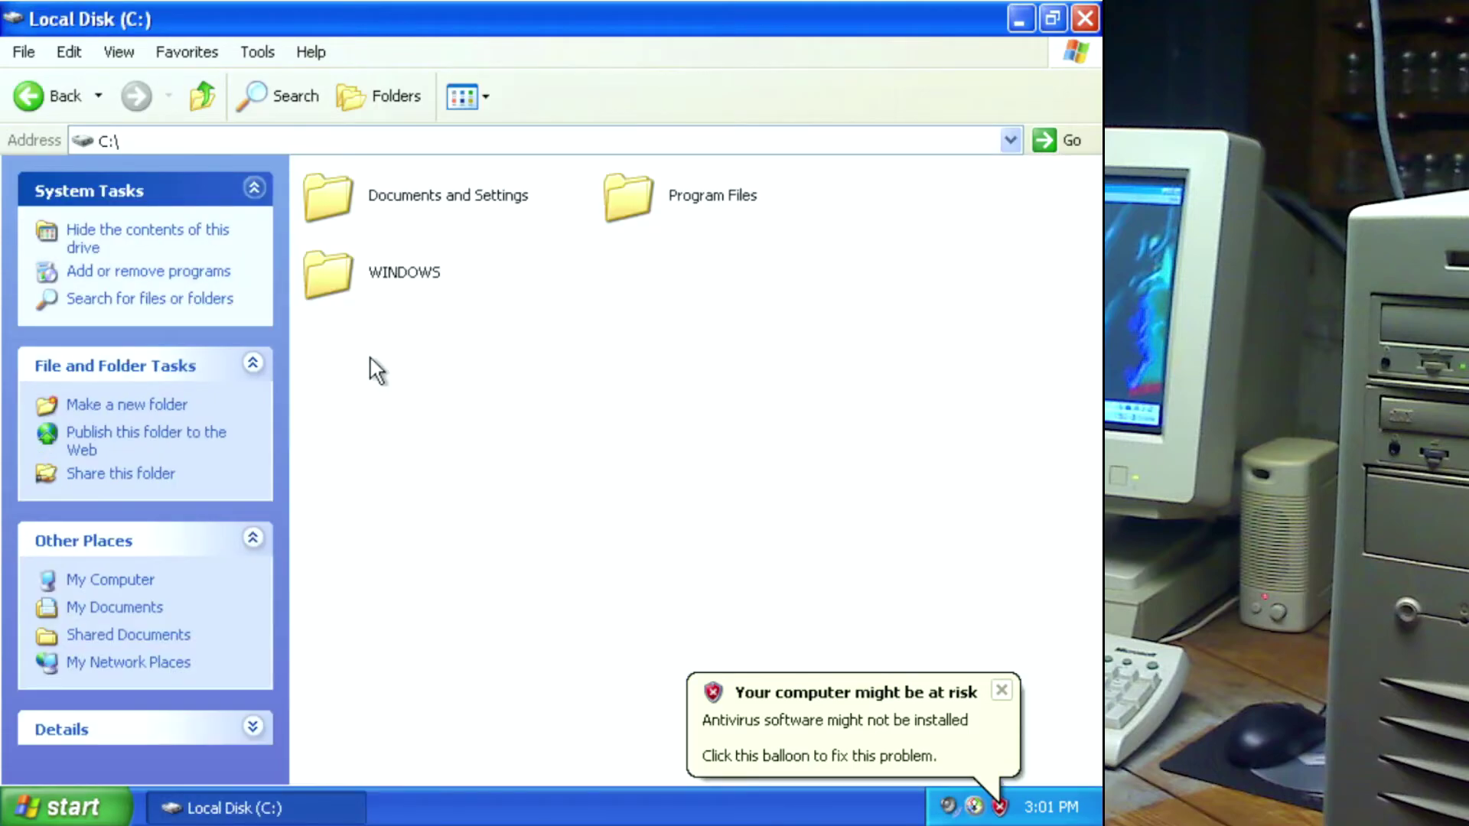
key(alt+Left)
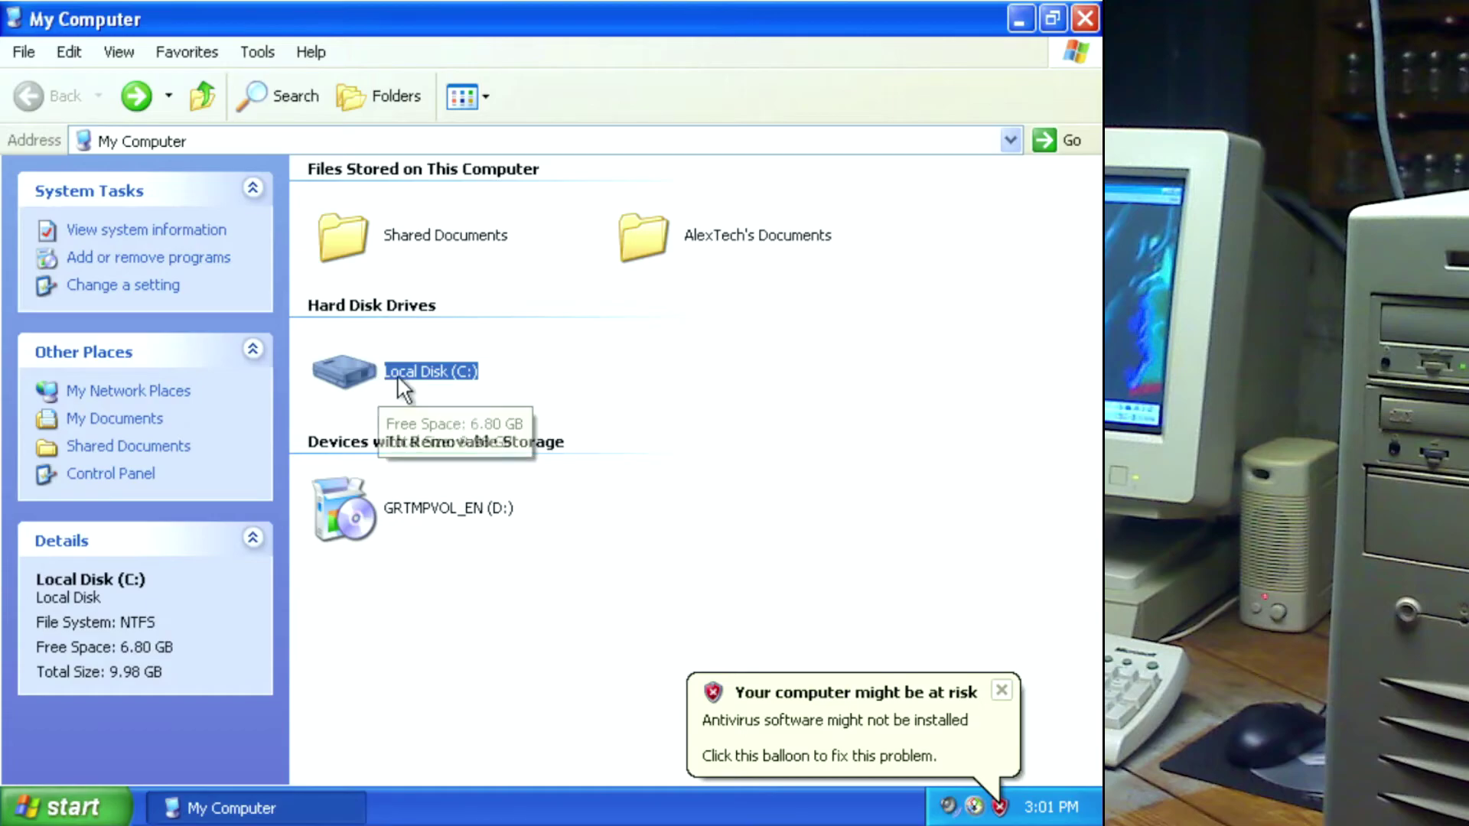
click(207, 88)
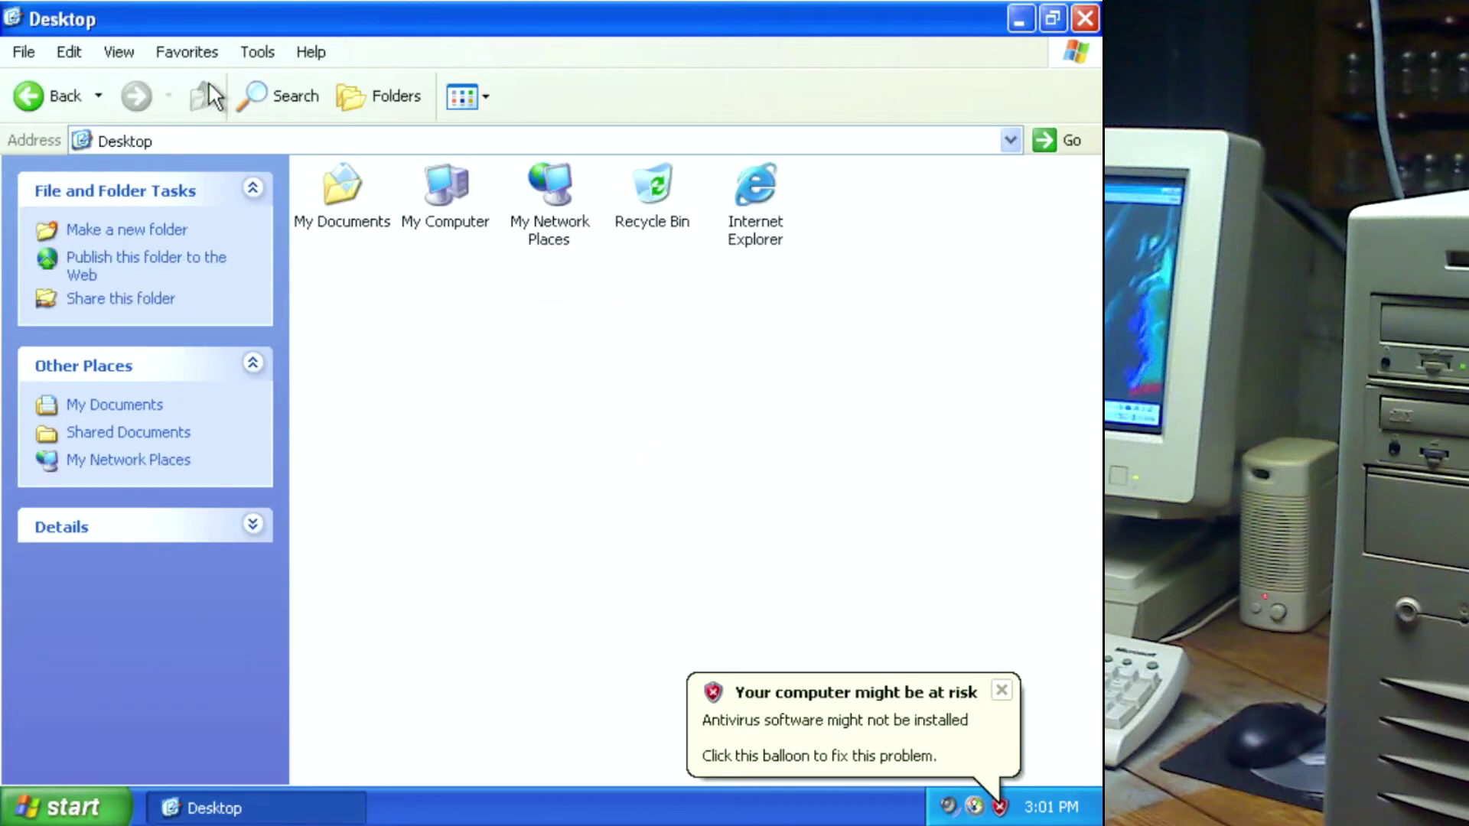
click(1073, 22)
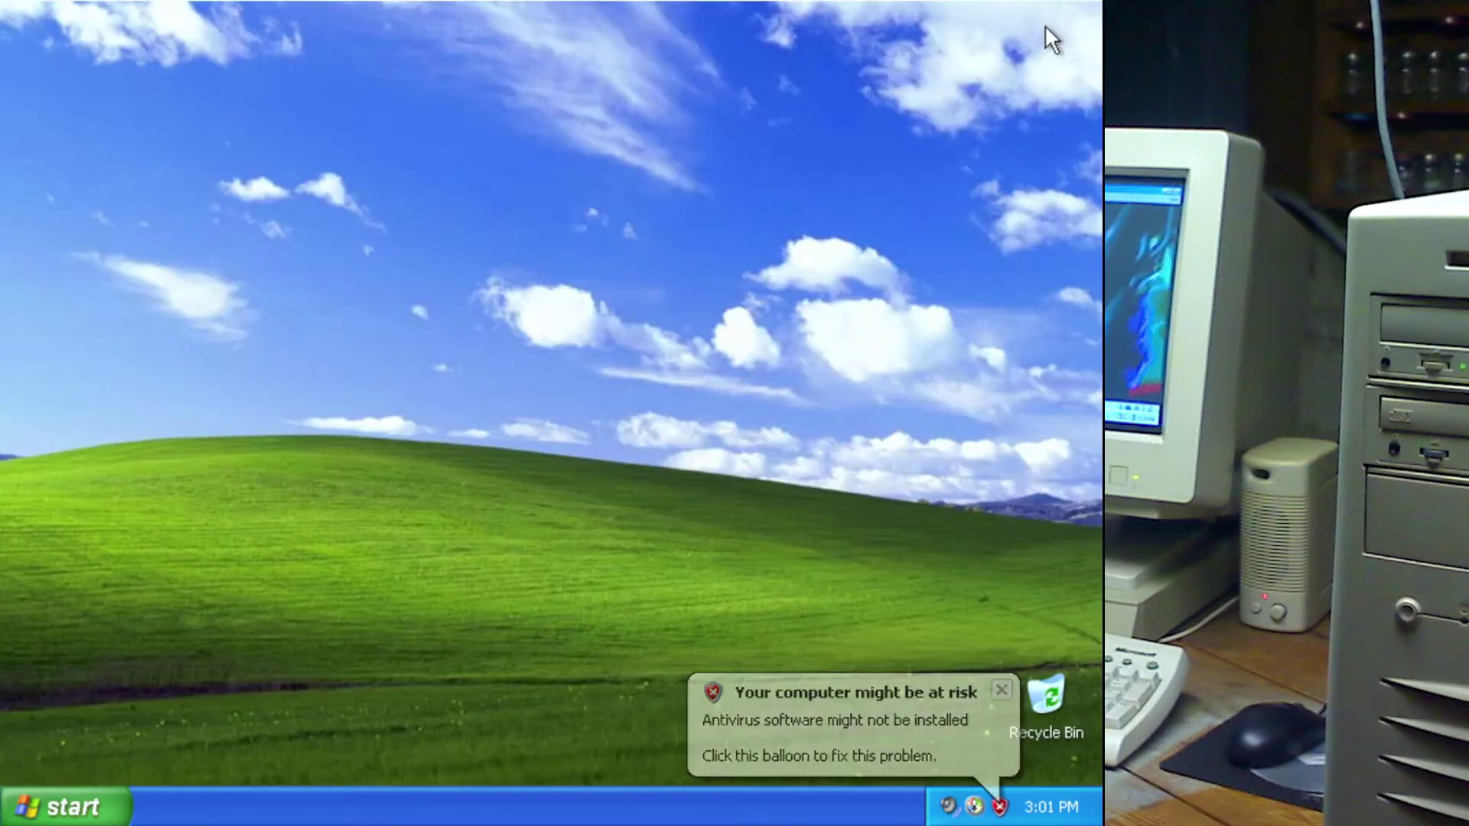
Open Control Panel in Classic View and dismiss the Windows XP tour notification.
click(77, 811)
click(347, 470)
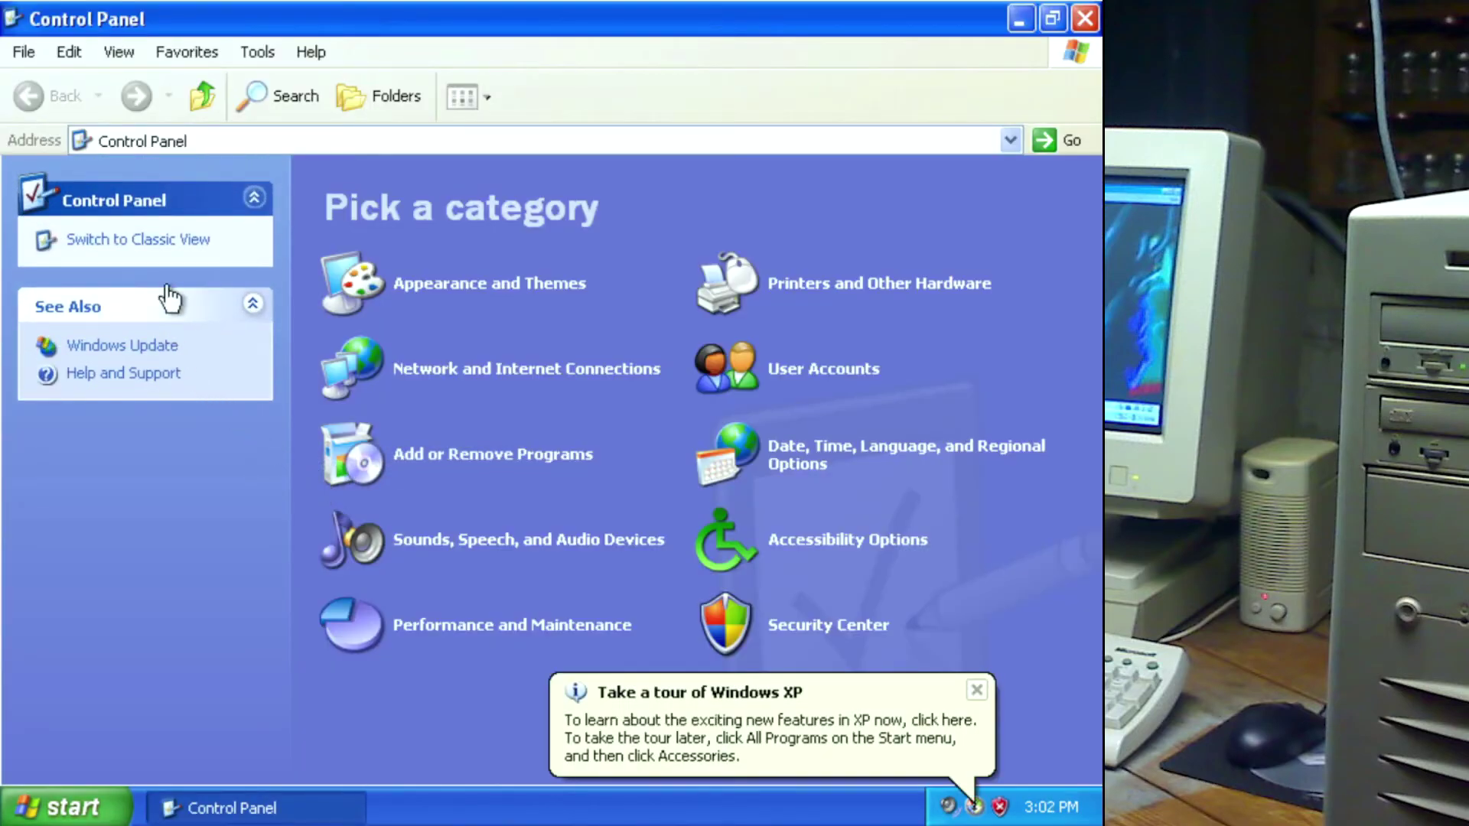
click(171, 238)
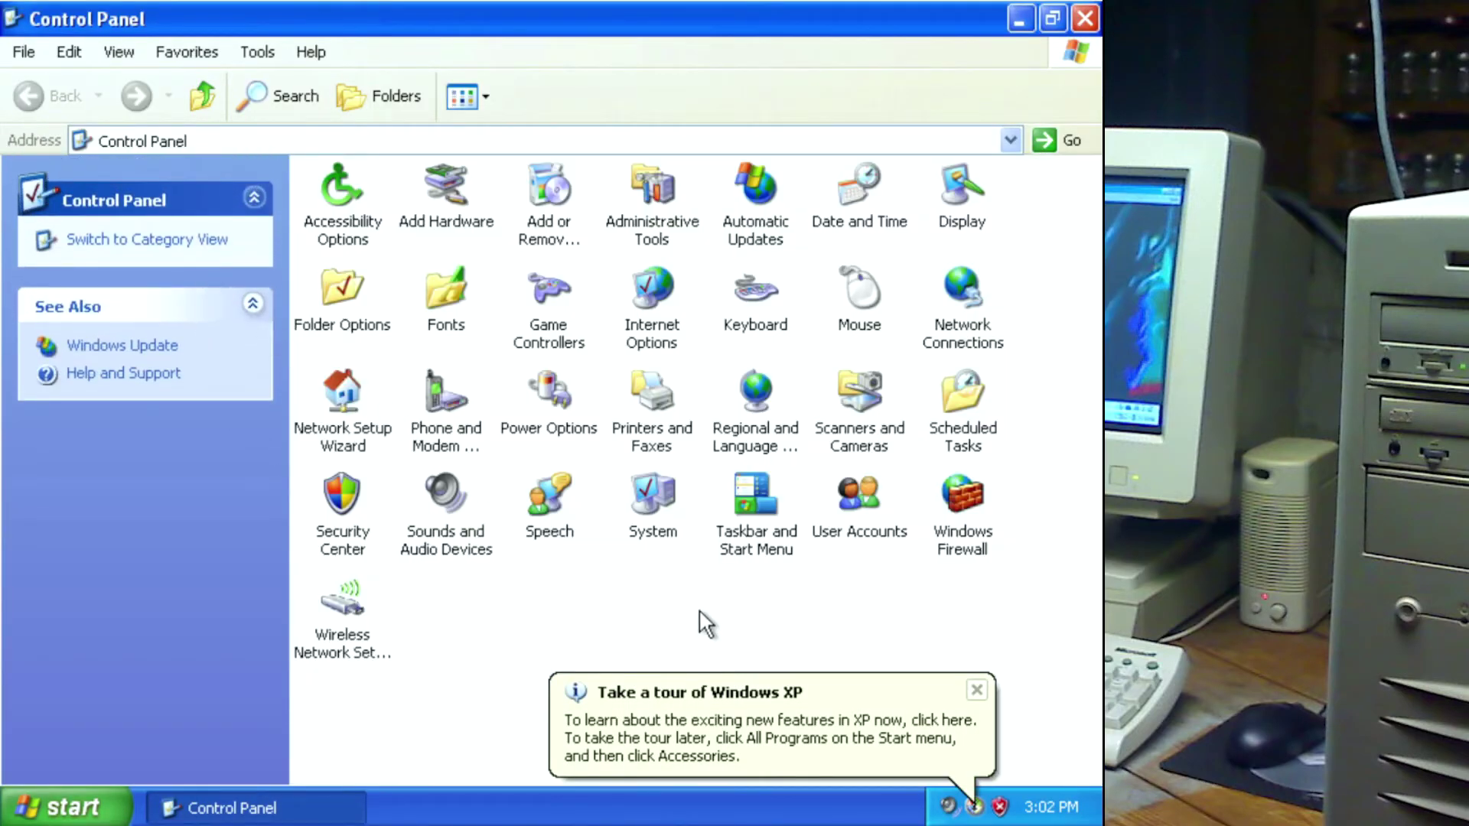
click(976, 690)
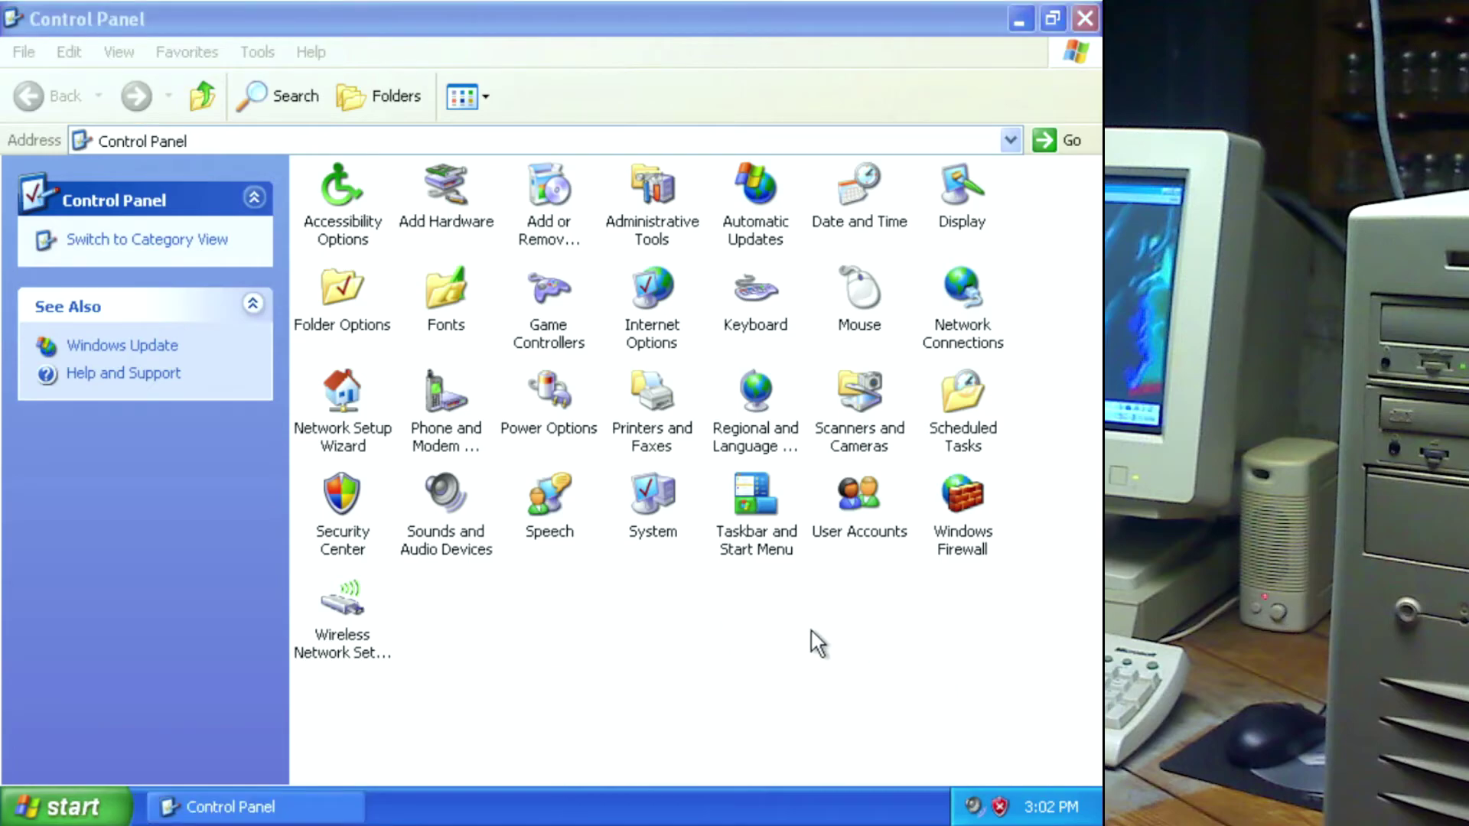
Review the installed programs and the full list of available Windows components, leaving without making changes.
double_click(562, 224)
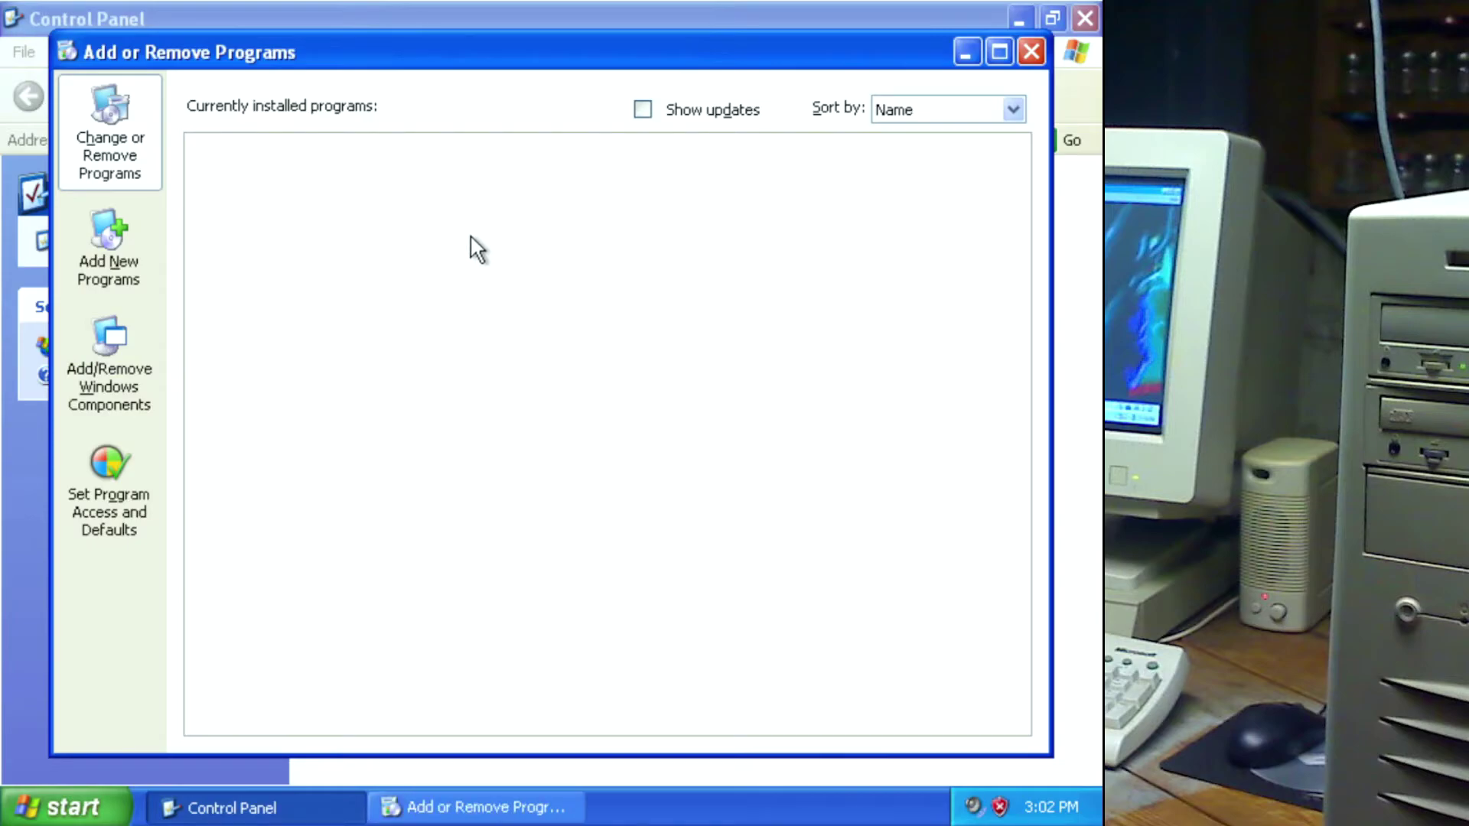
click(108, 369)
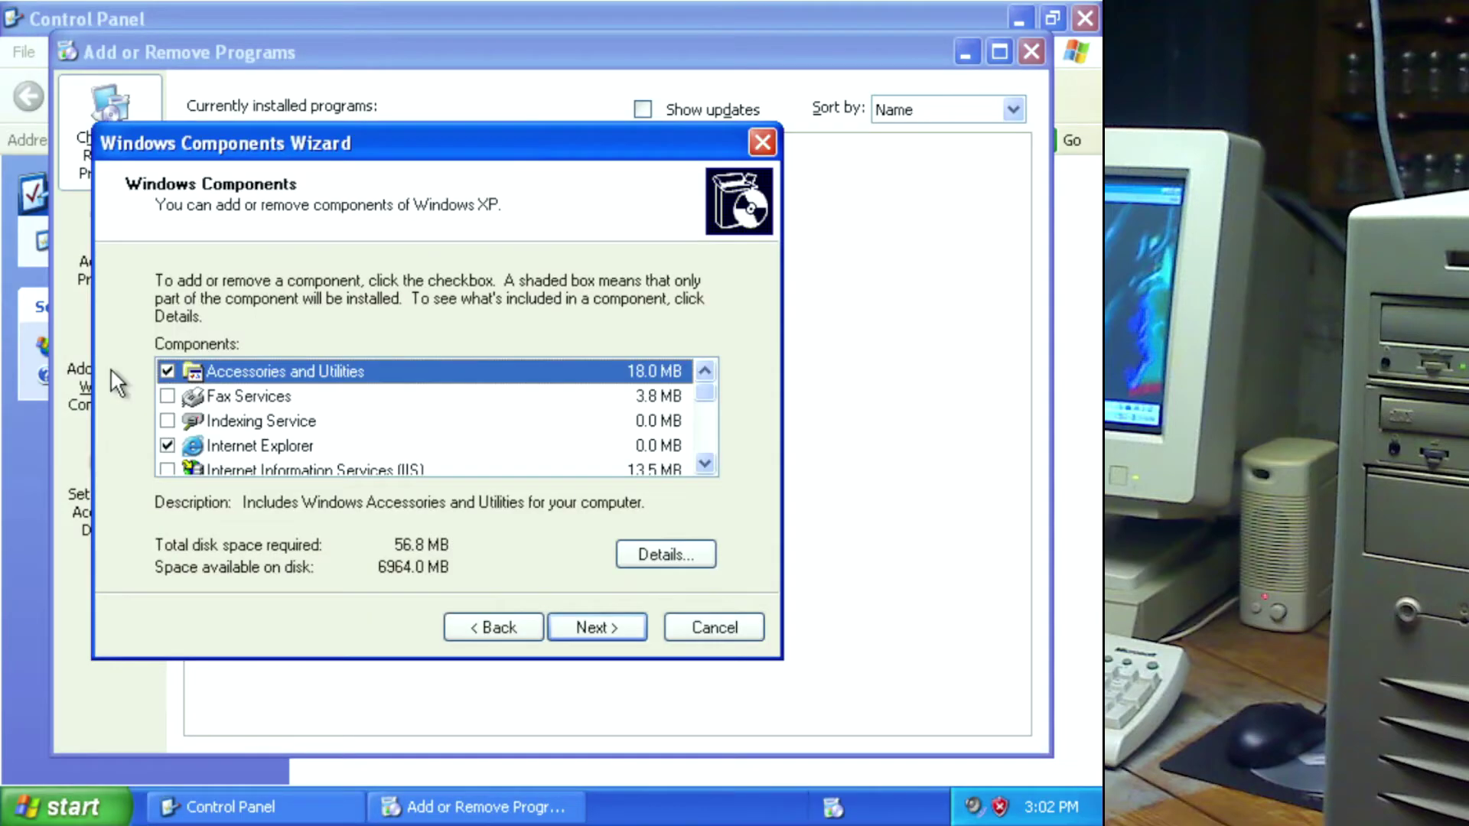
drag(708, 392, 710, 466)
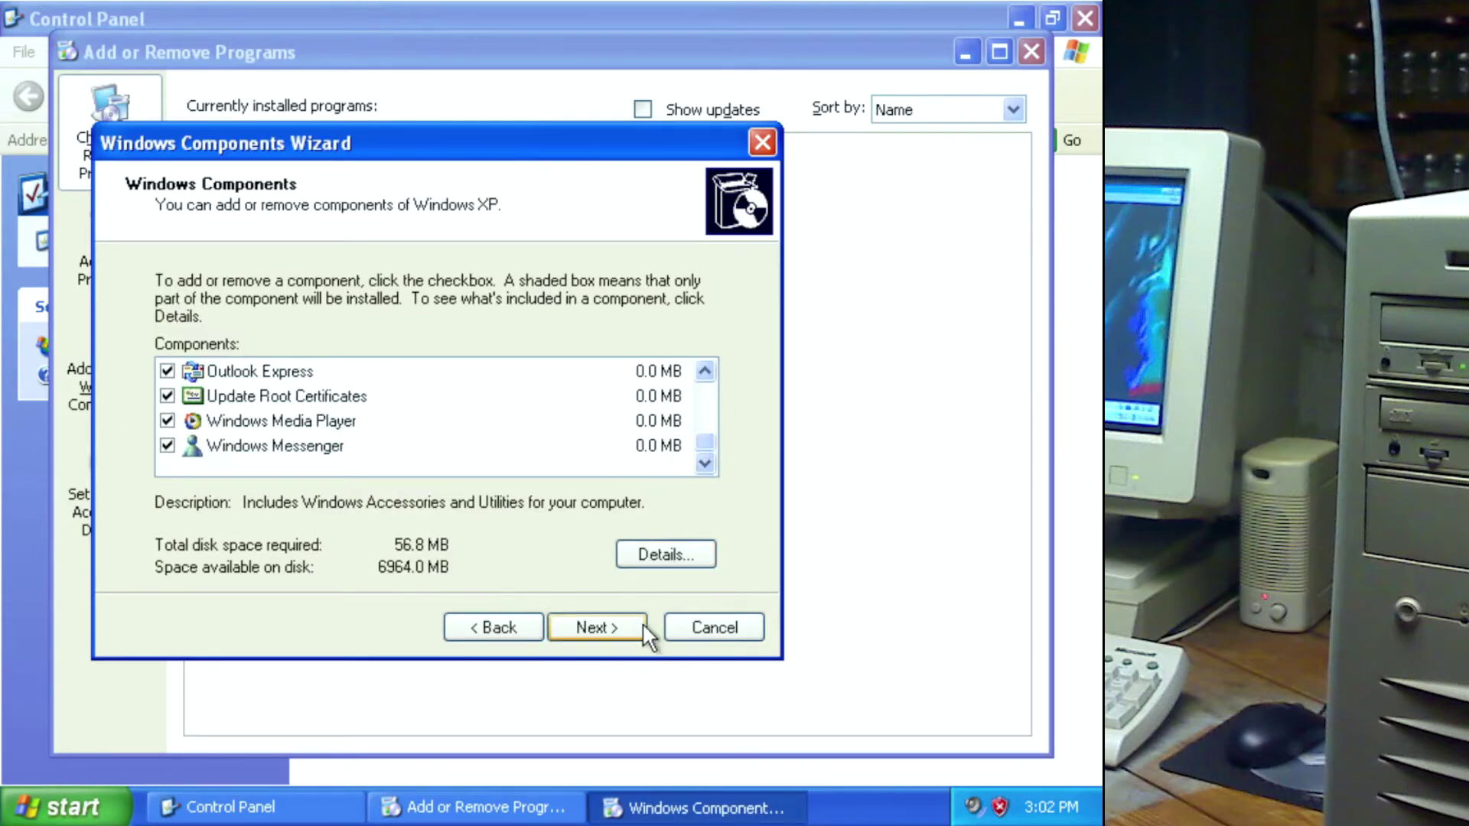
click(687, 634)
click(1030, 52)
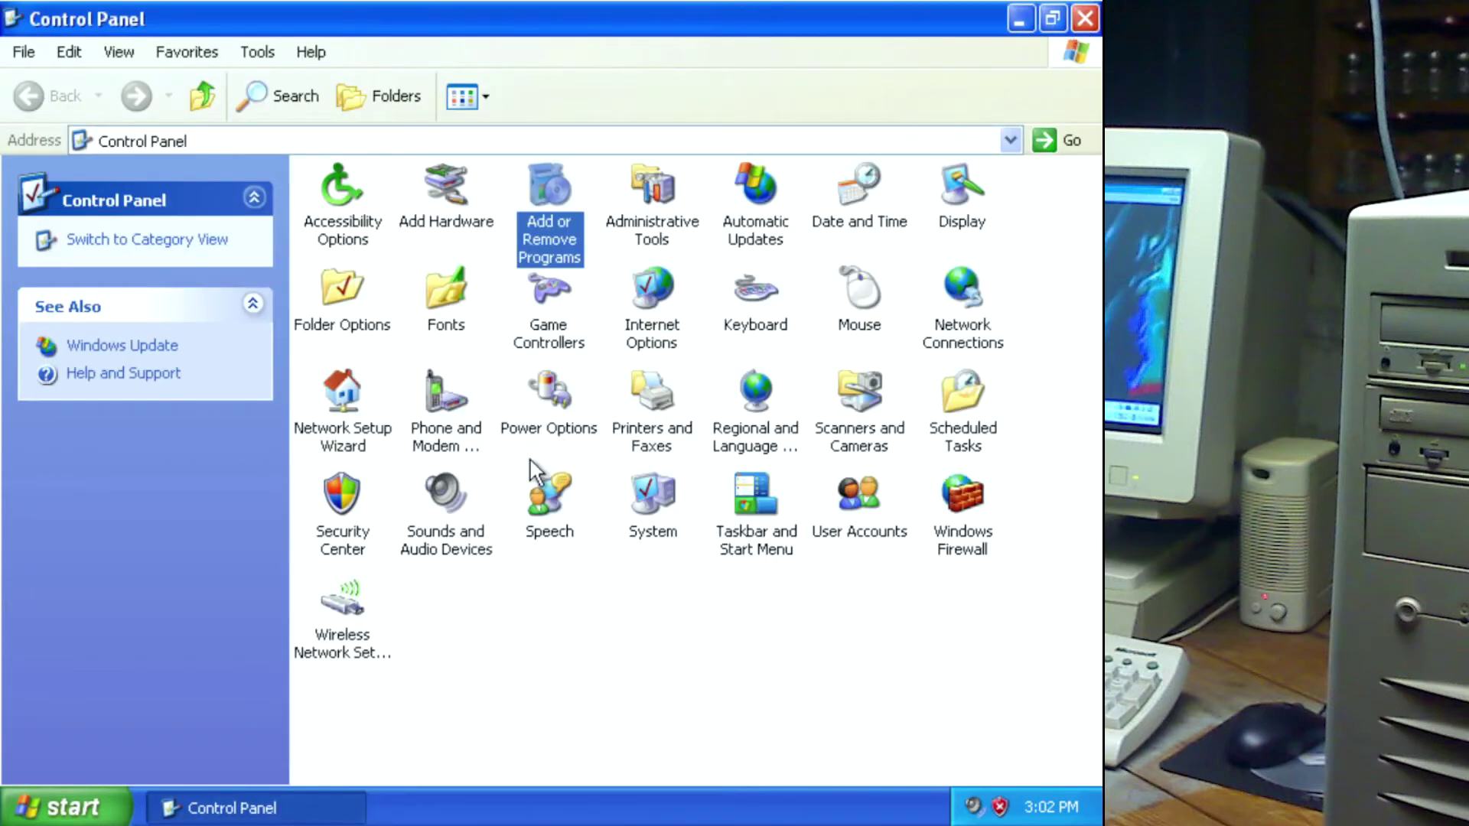
Raise the audio device volume to about three quarters, apply it, and close Control Panel.
double_click(448, 506)
drag(374, 388, 463, 388)
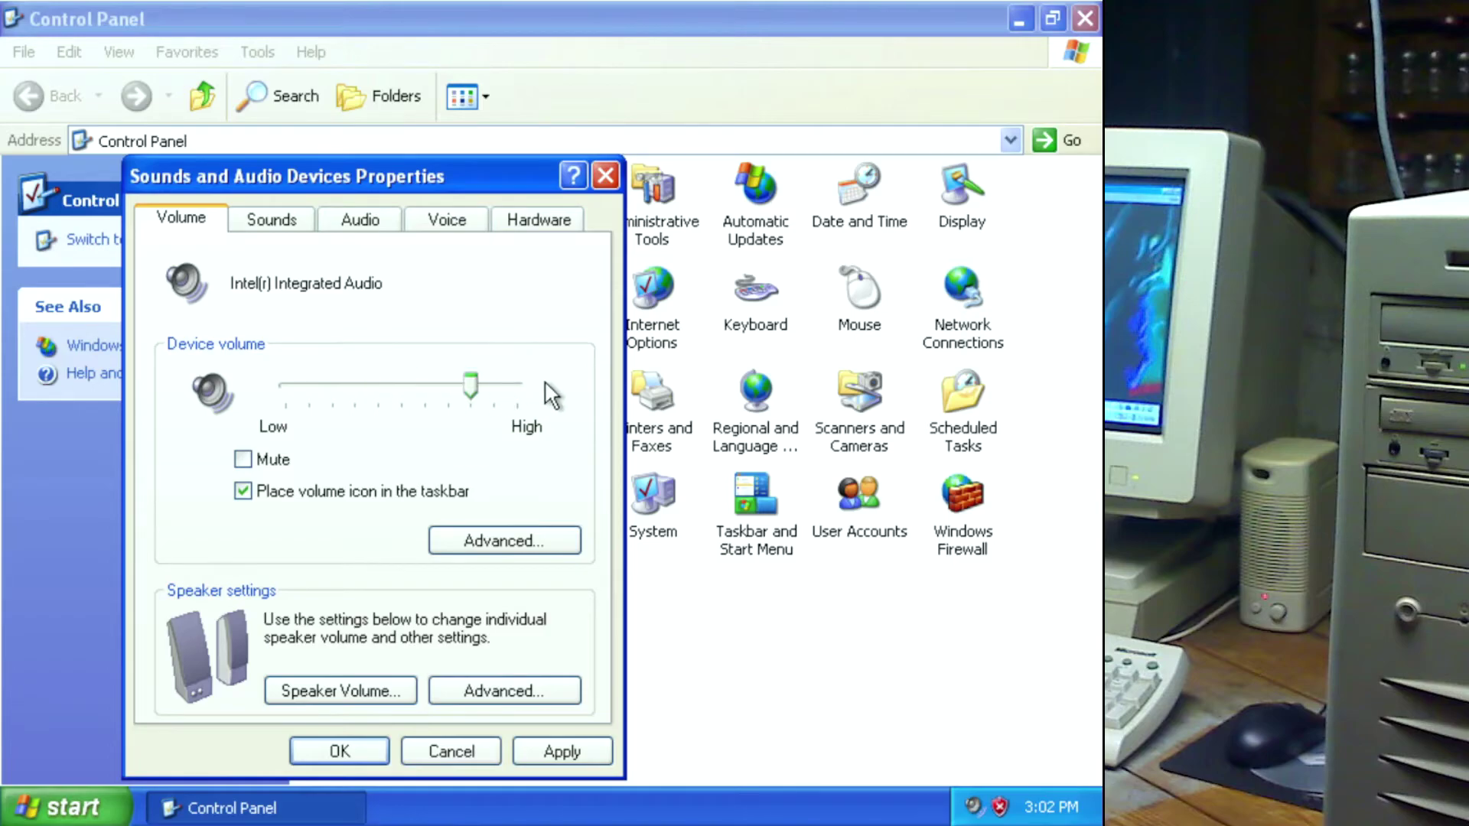
click(544, 749)
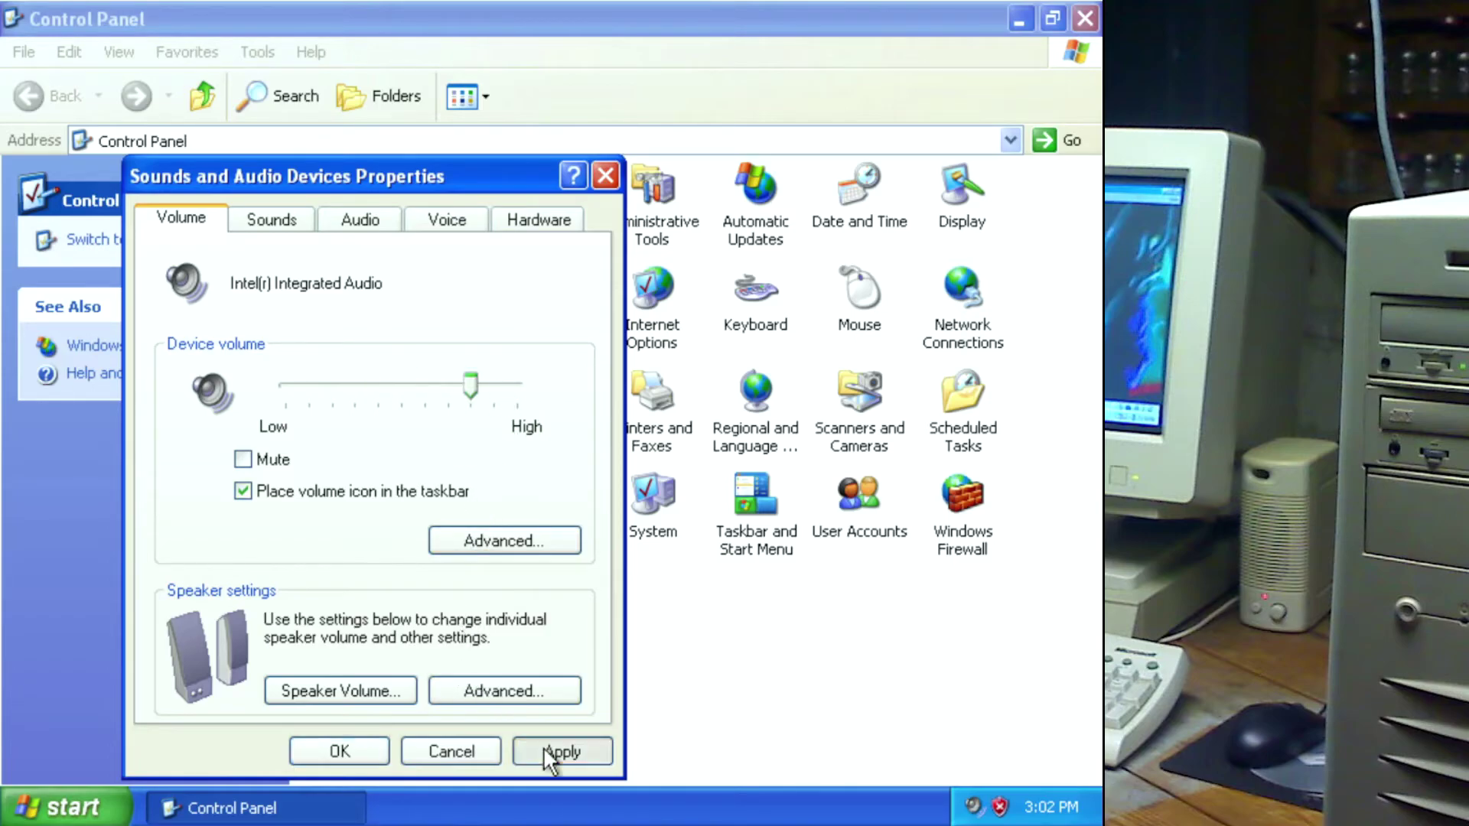
click(387, 753)
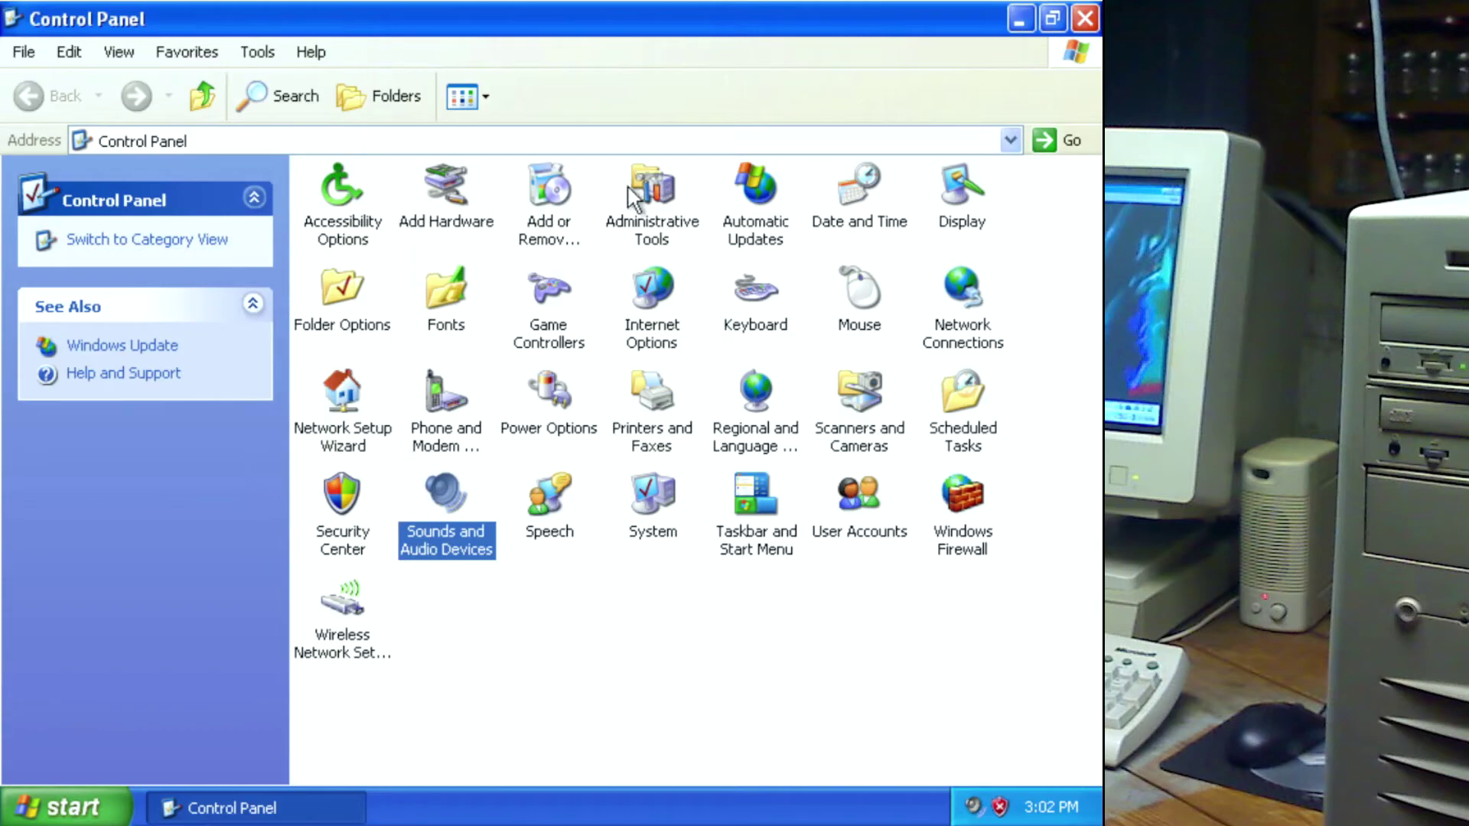
click(1084, 23)
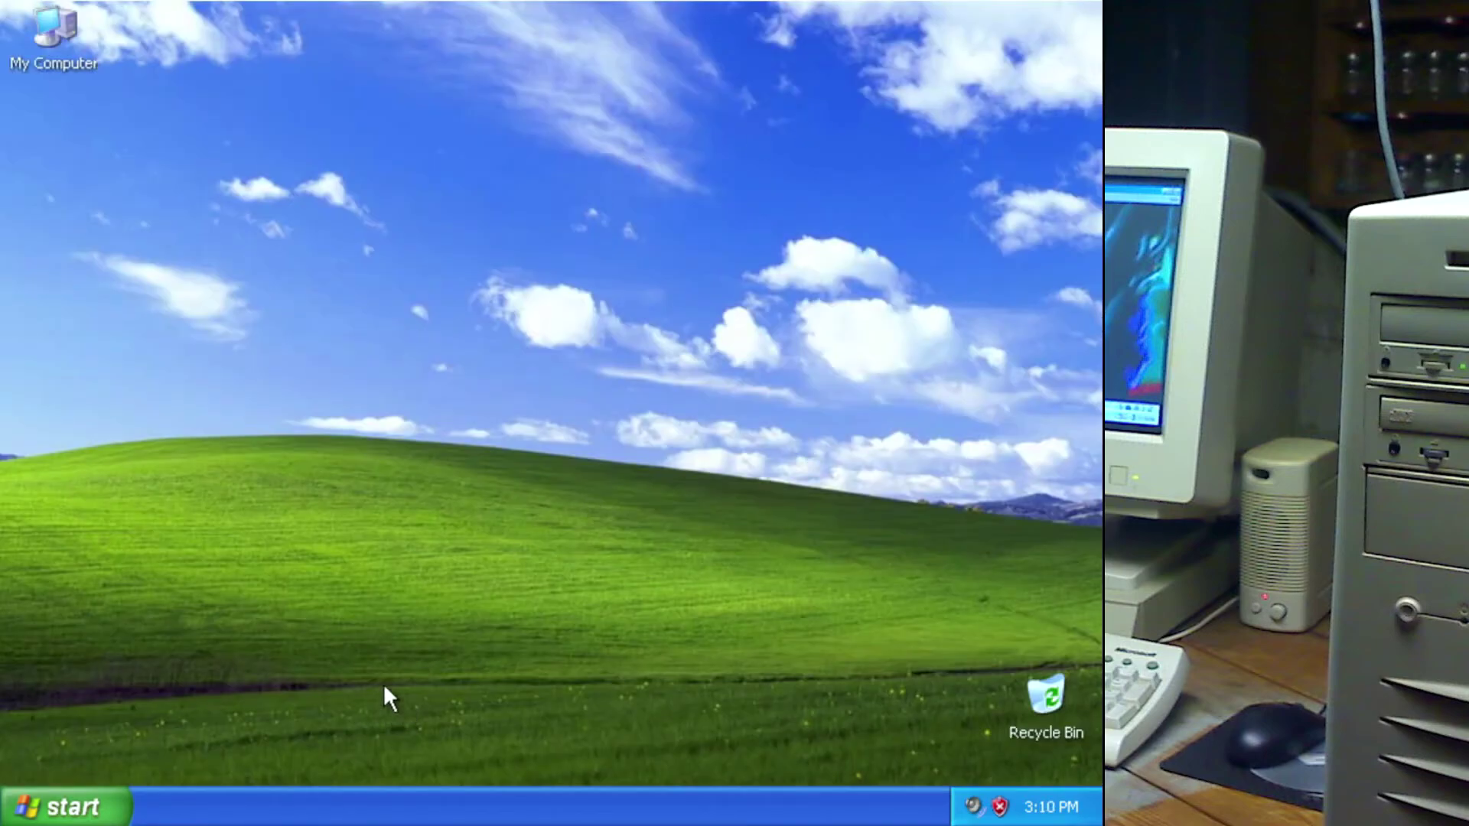
Shut down Windows XP by turning off the computer.
click(113, 783)
click(438, 764)
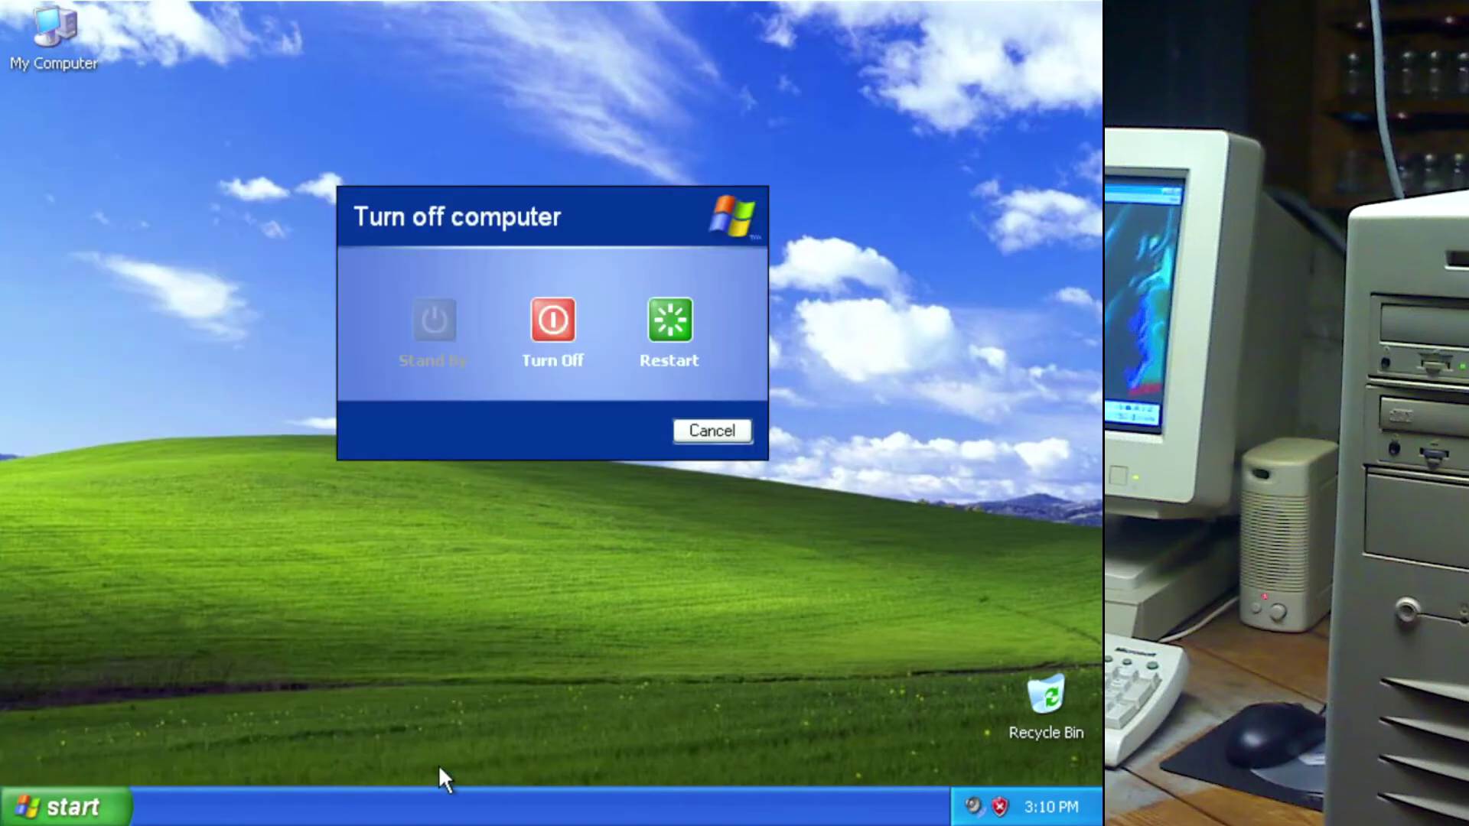
click(553, 320)
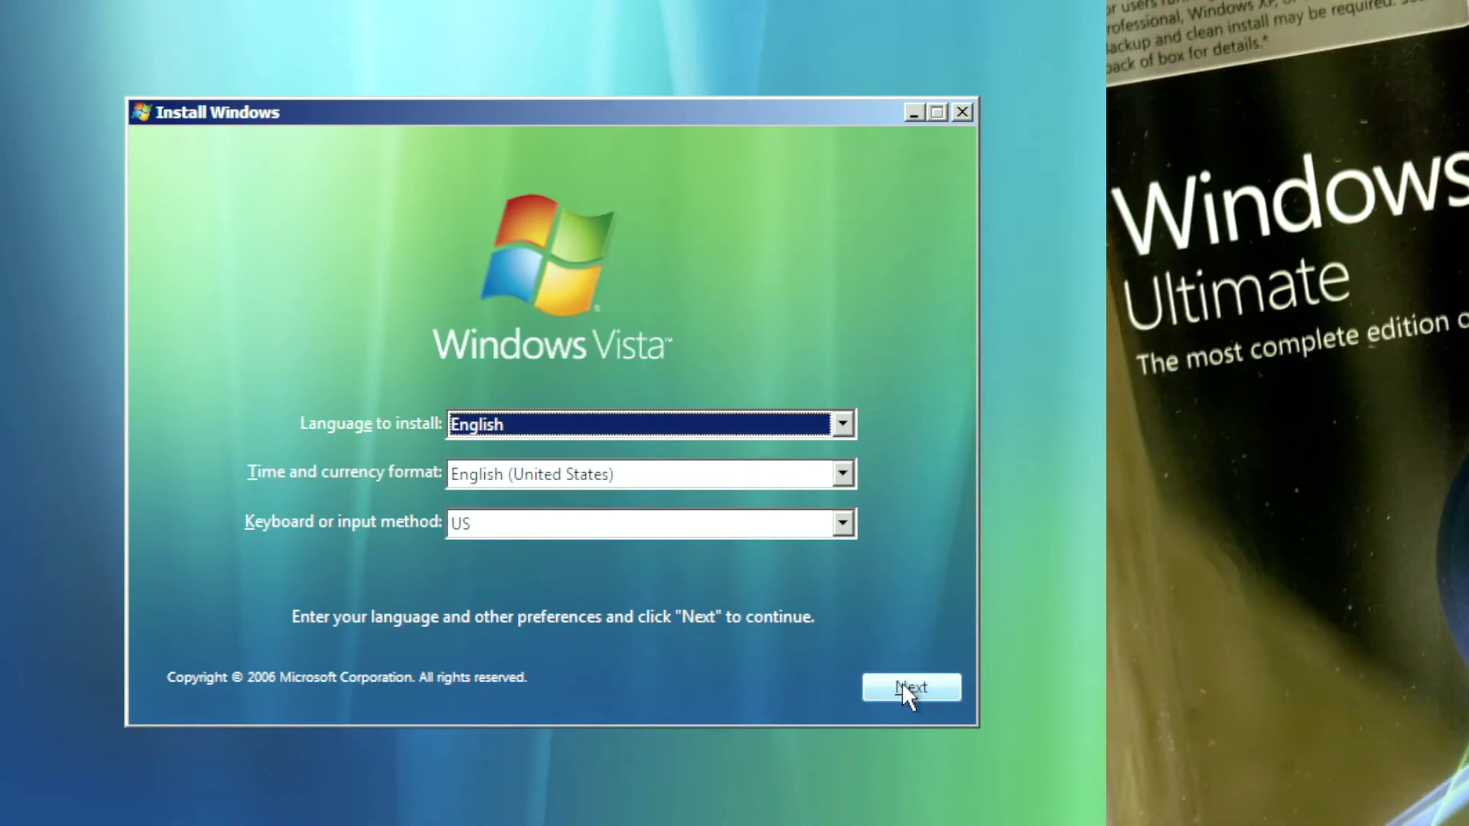
Start the Windows Vista installation with English (United States) and US keyboard settings, and continue without entering a product key.
click(902, 685)
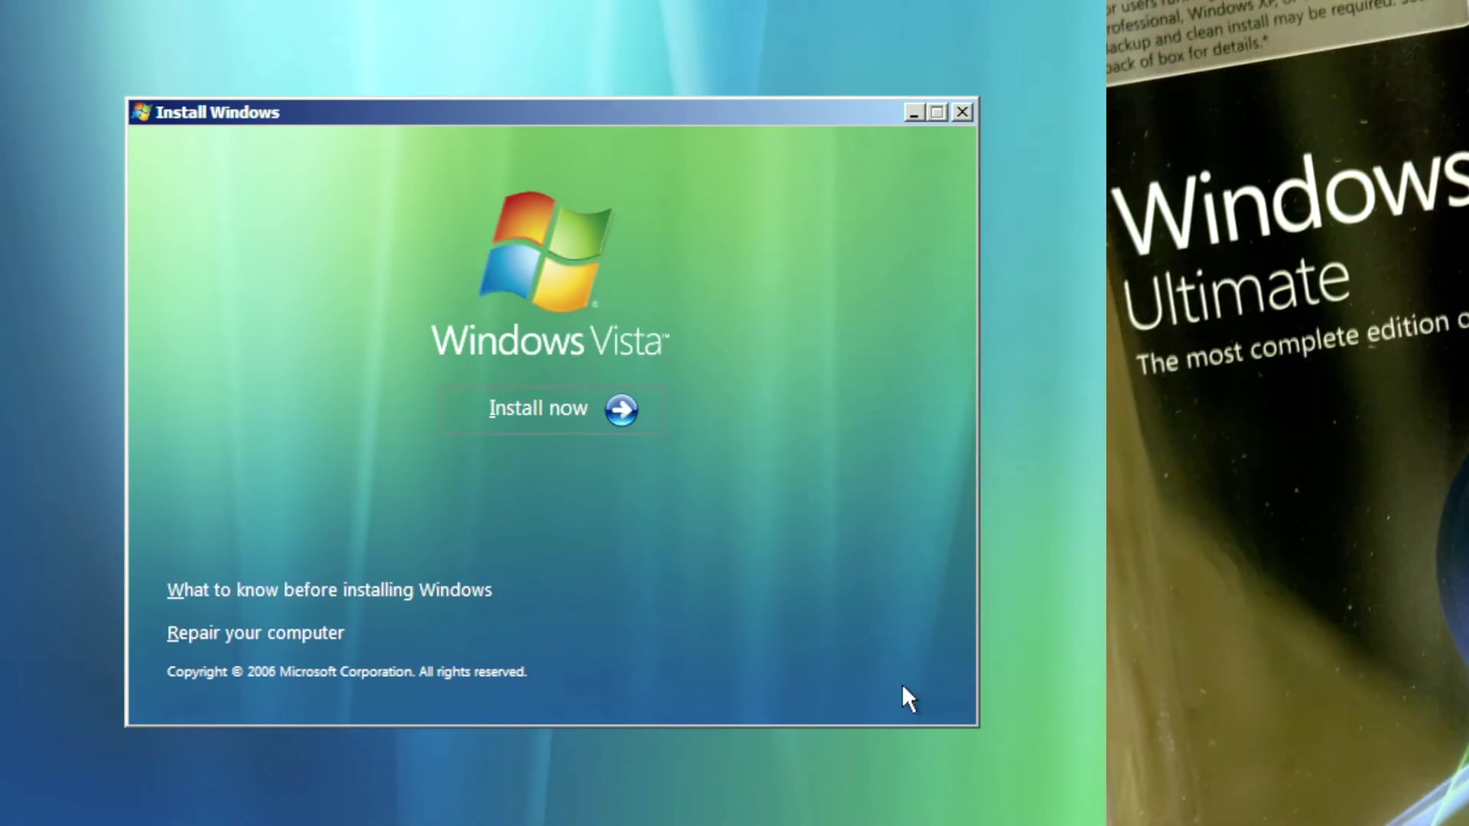
click(605, 403)
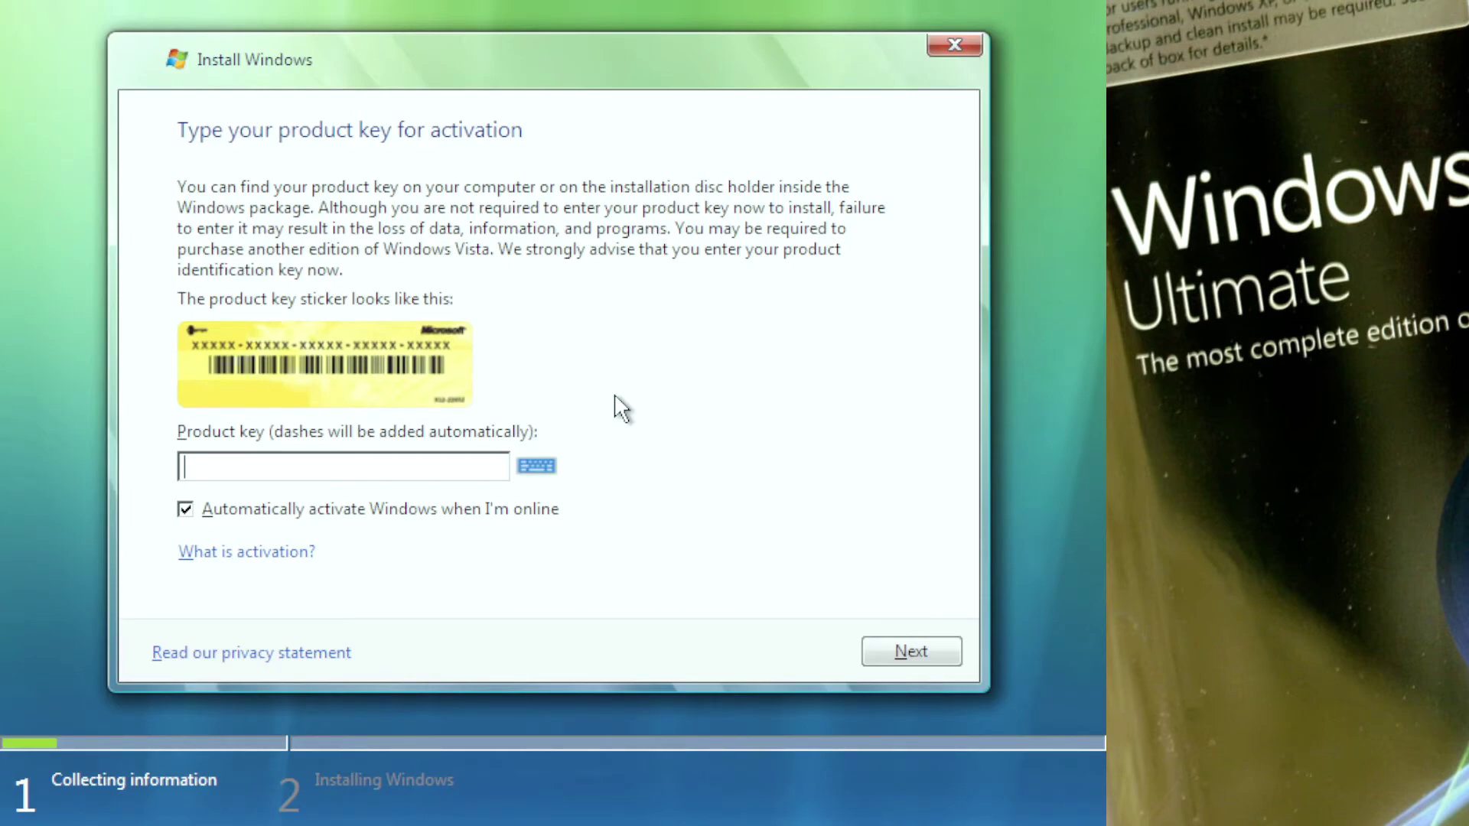
click(510, 508)
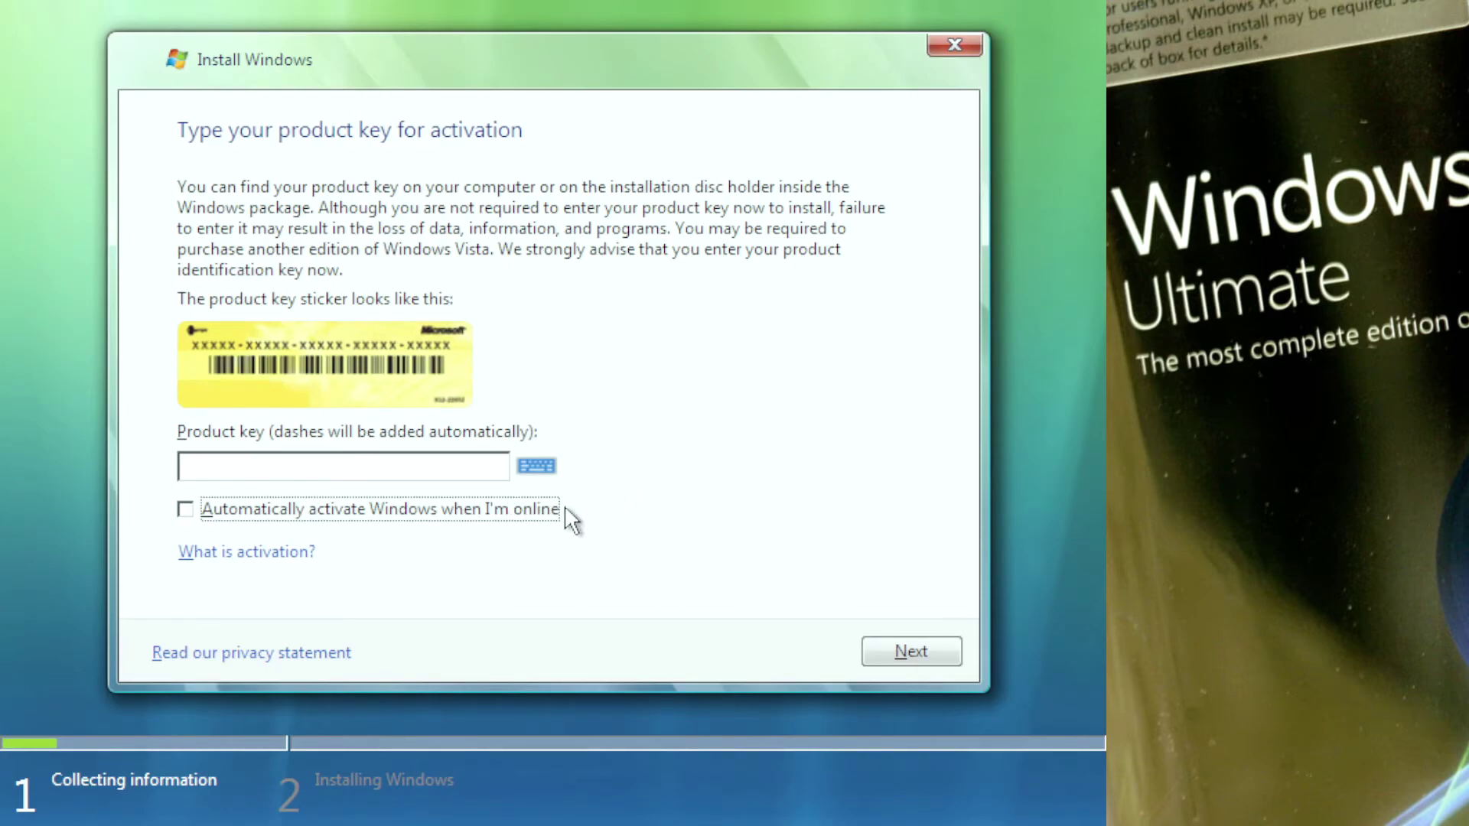
click(532, 520)
click(907, 654)
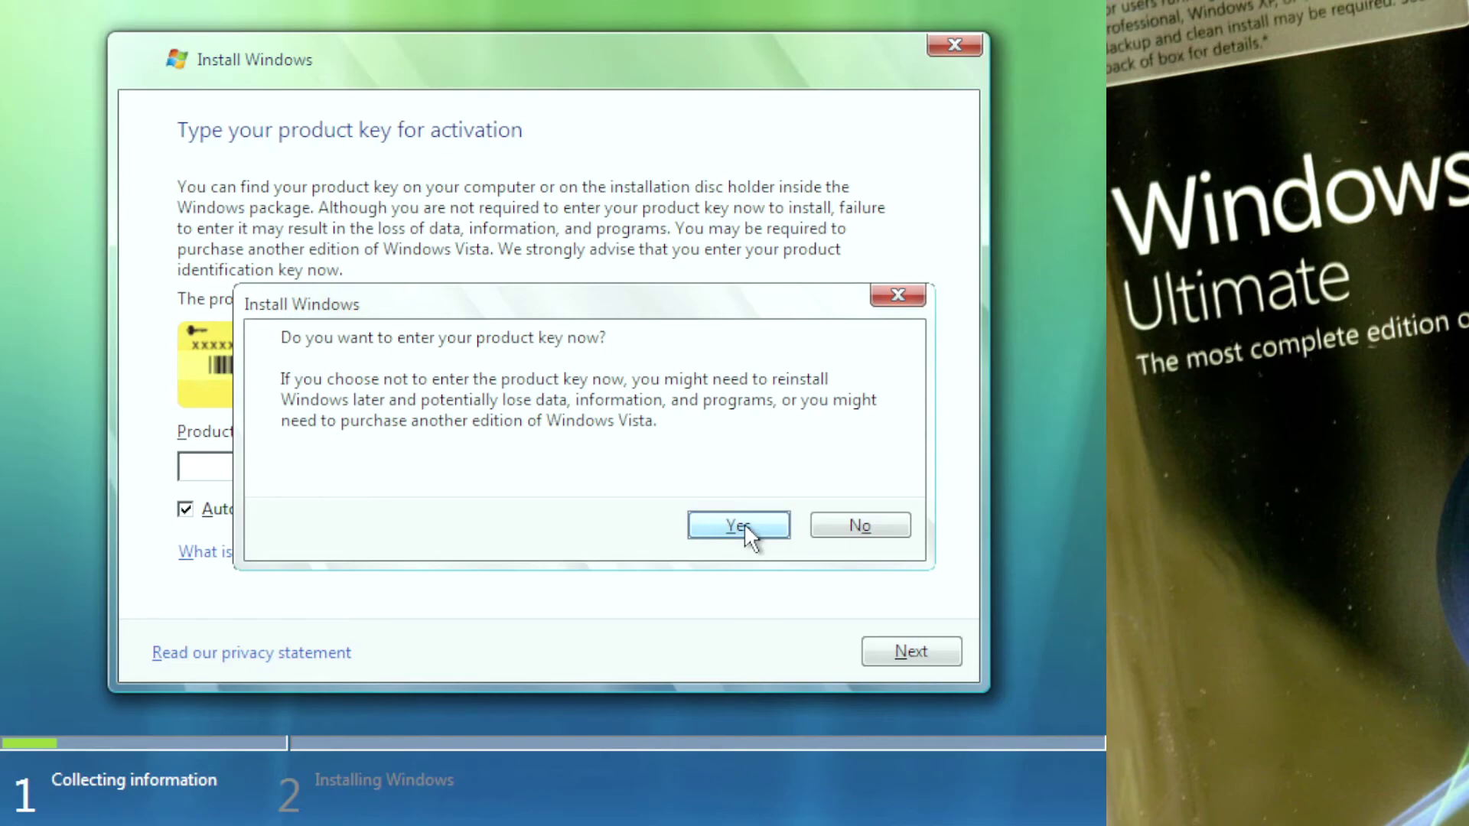
click(855, 528)
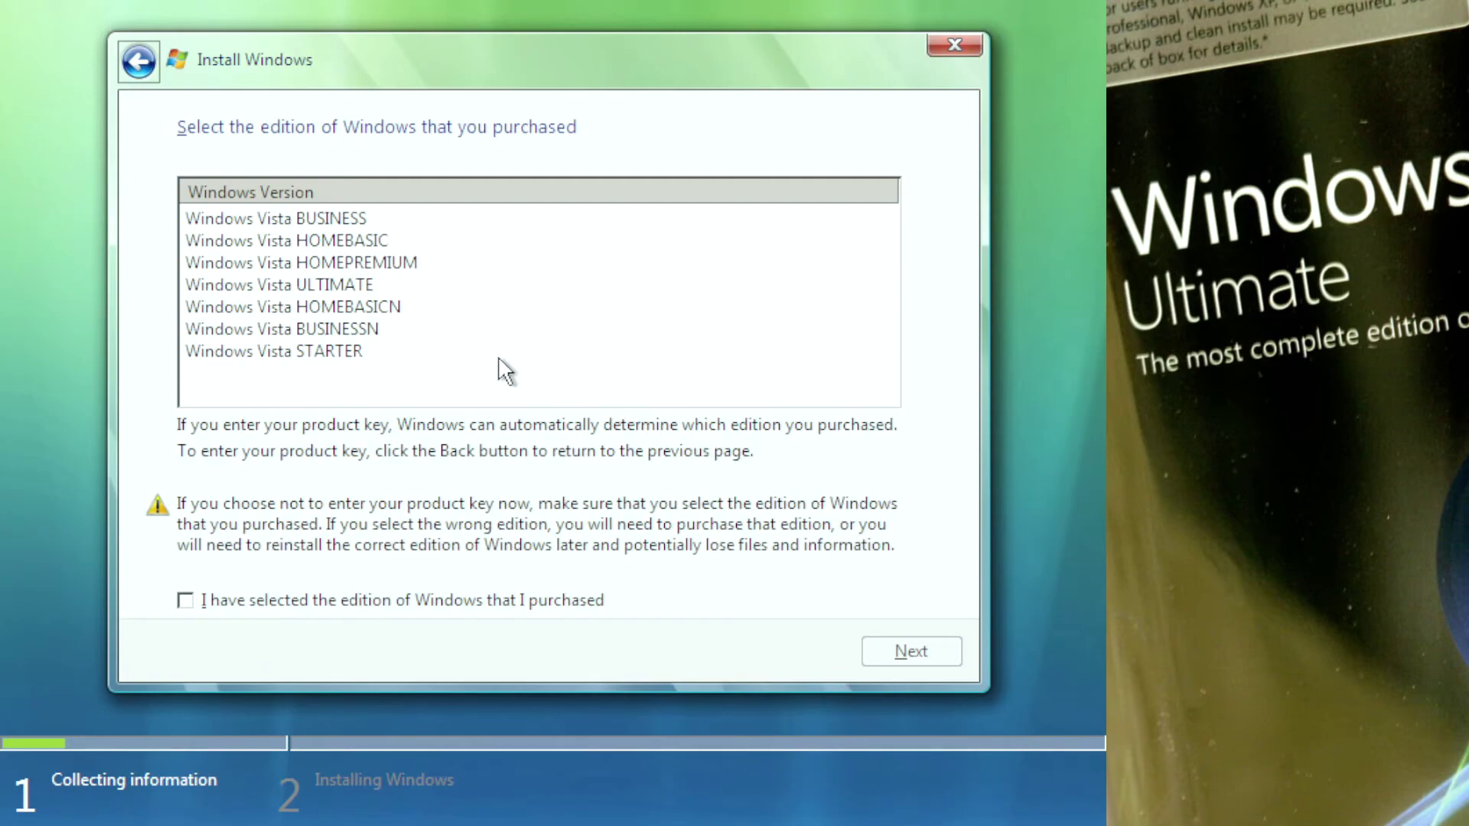
Choose the Windows Vista ULTIMATE edition, confirm it as the purchased edition, and accept the license terms.
click(426, 289)
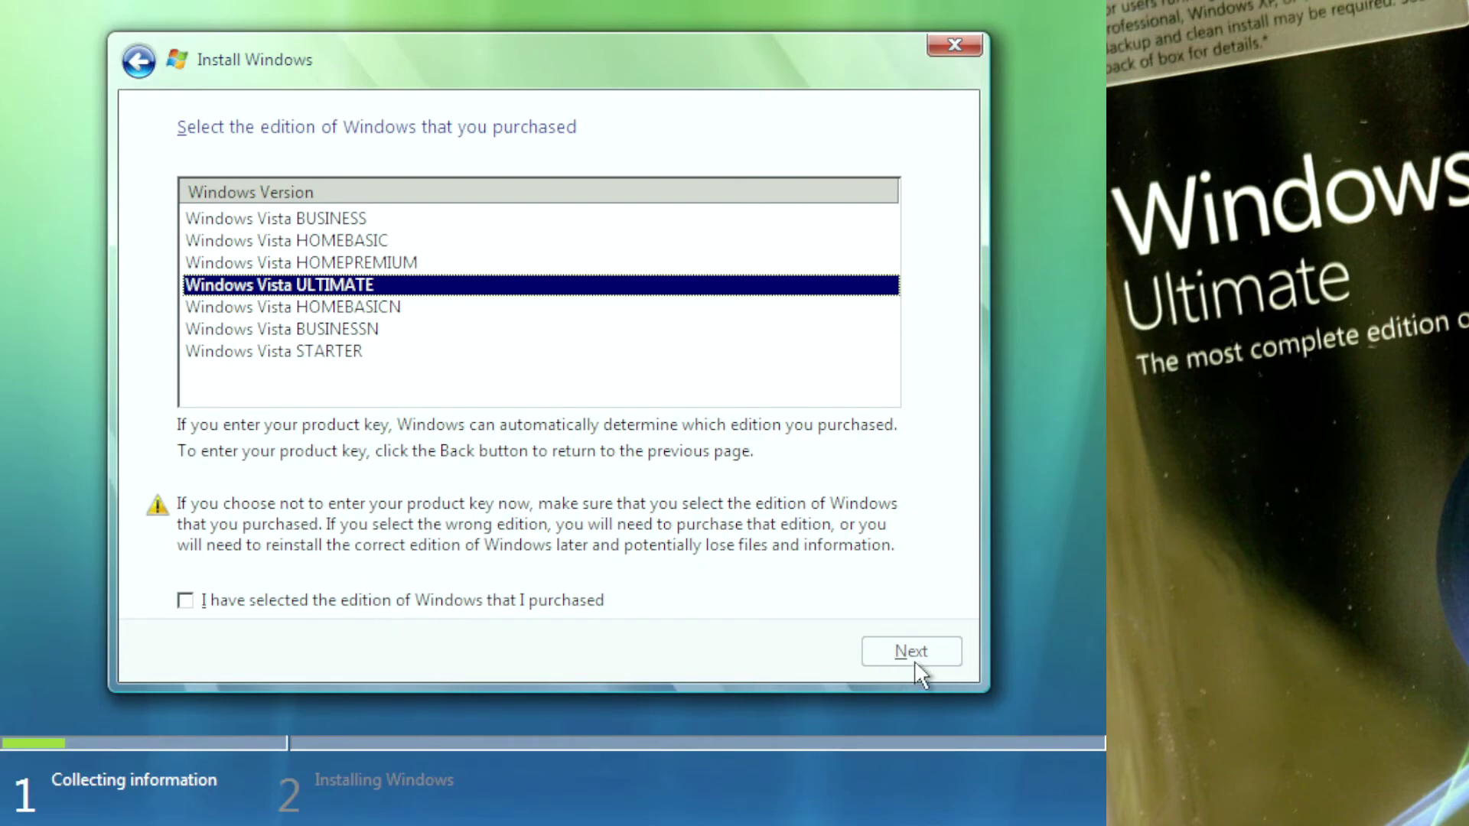
click(562, 600)
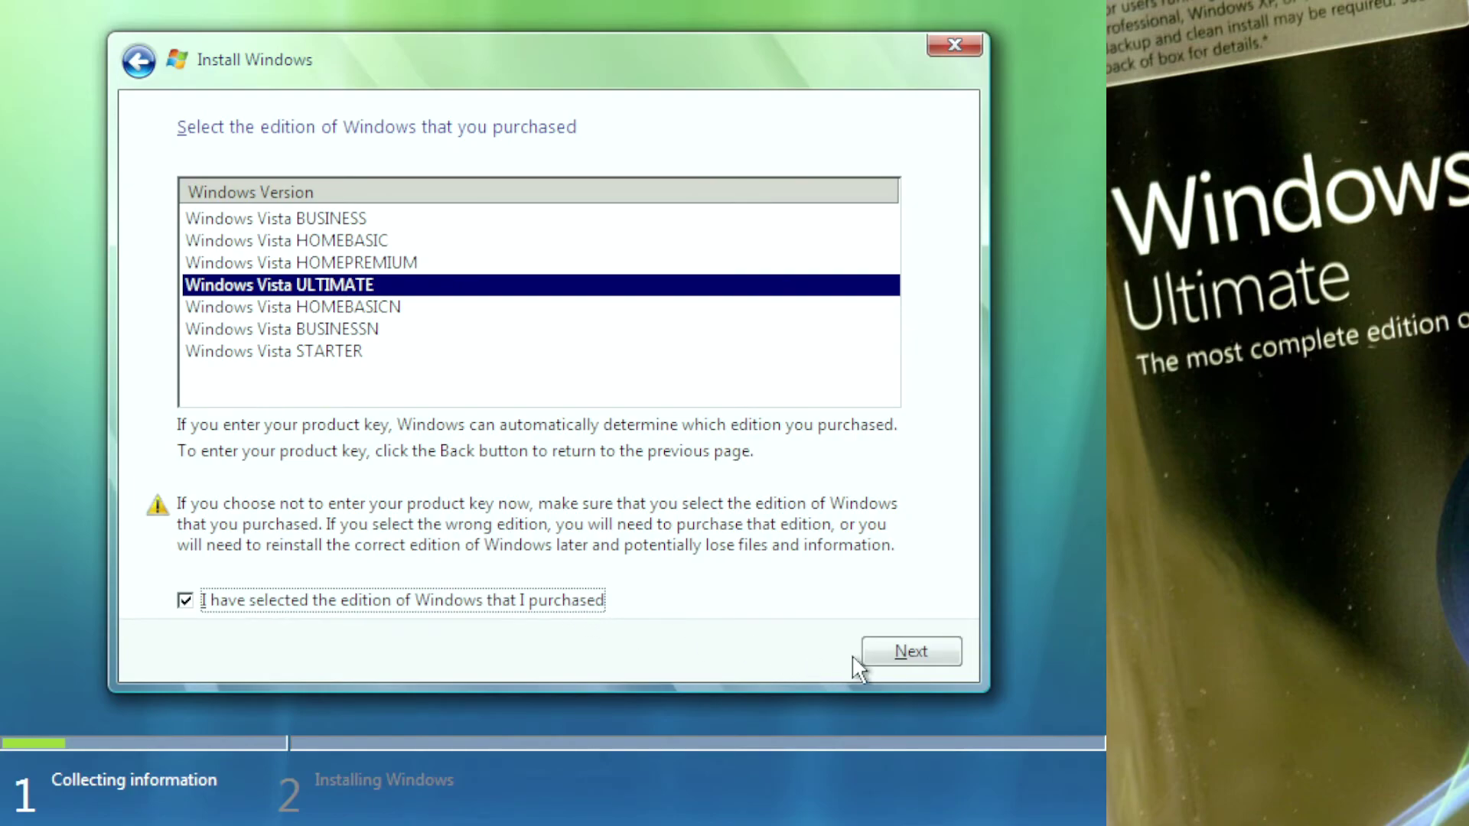
click(892, 652)
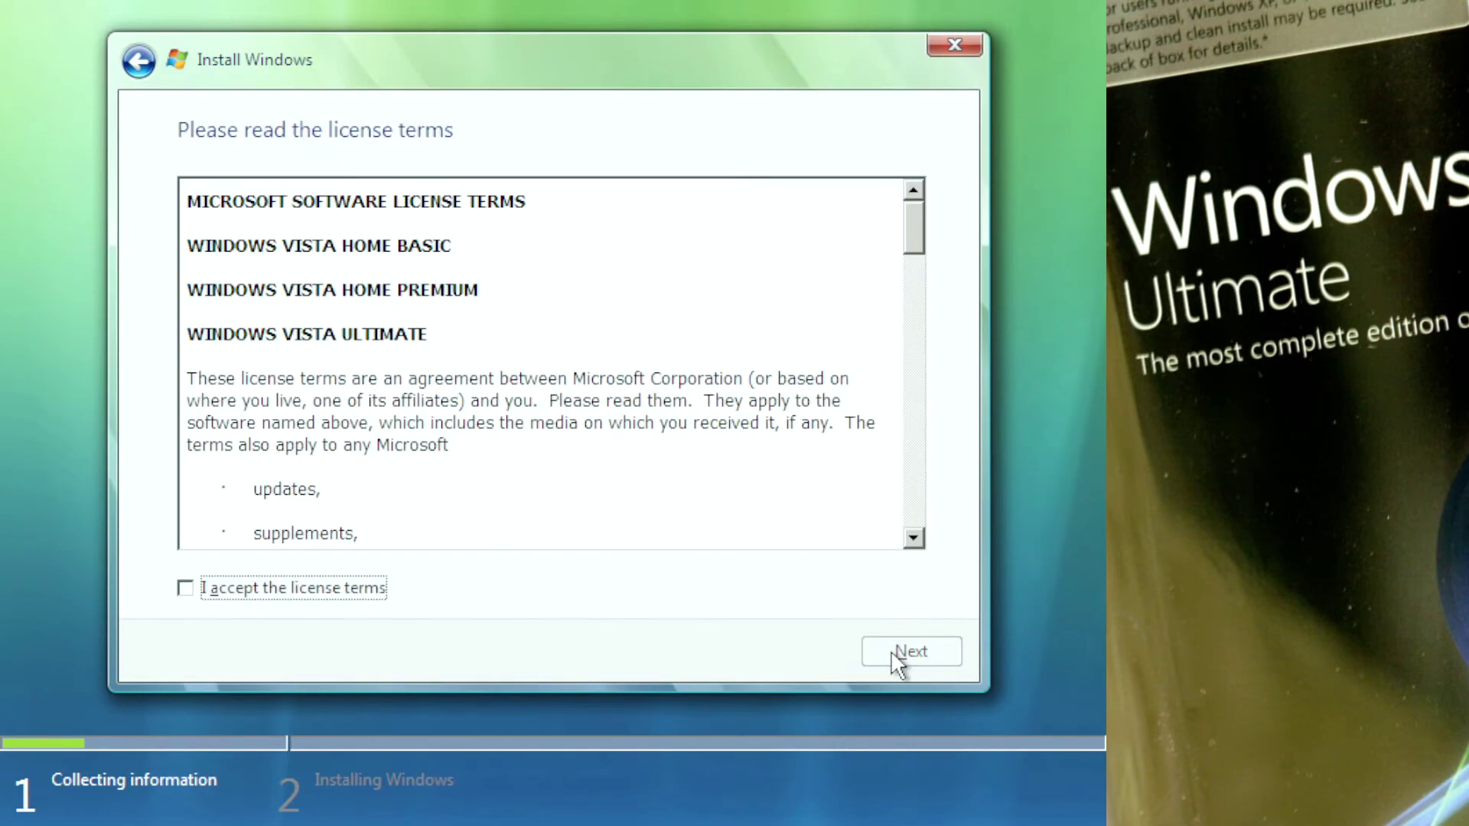
click(335, 596)
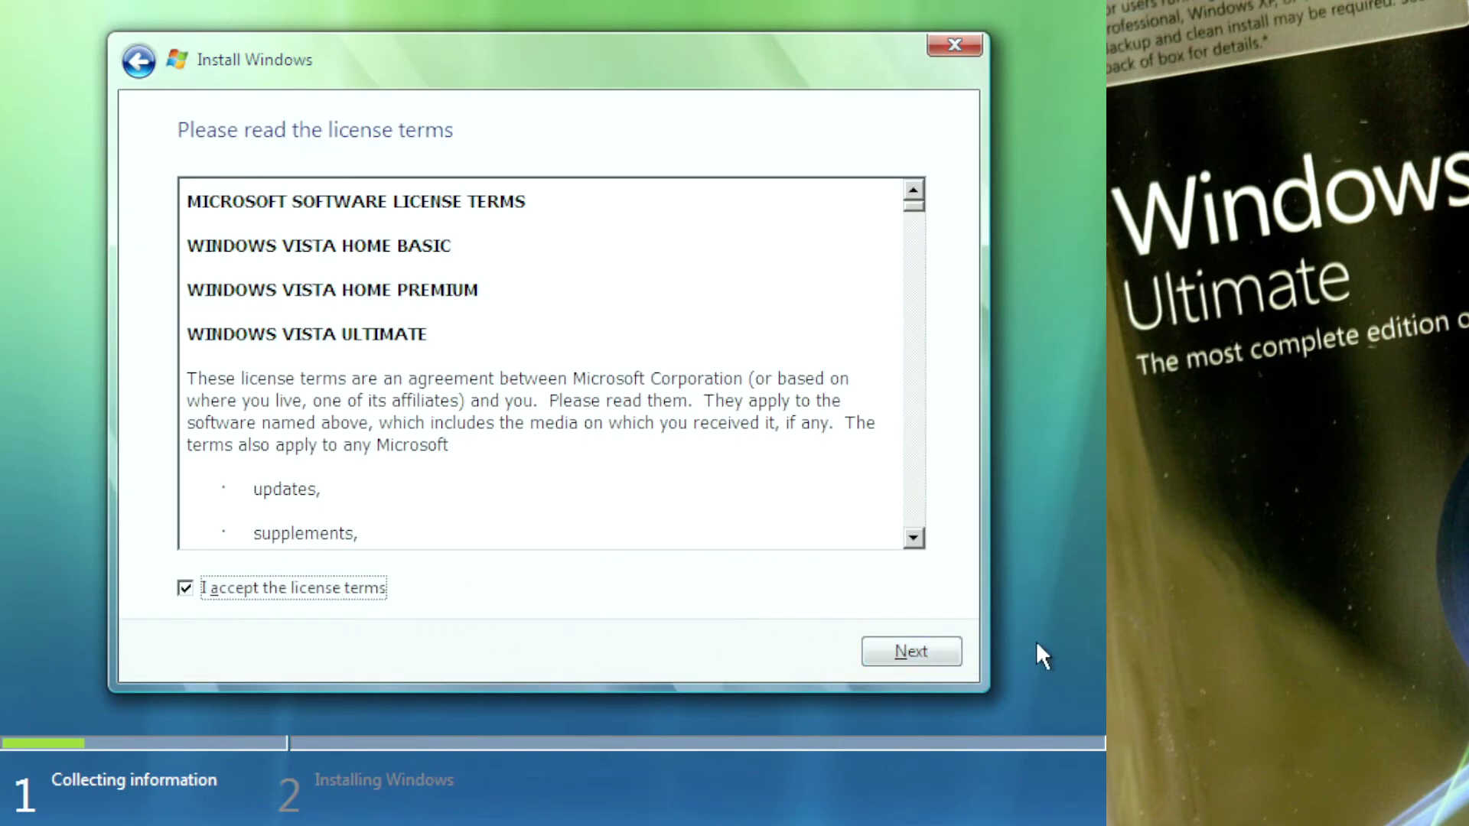
click(910, 656)
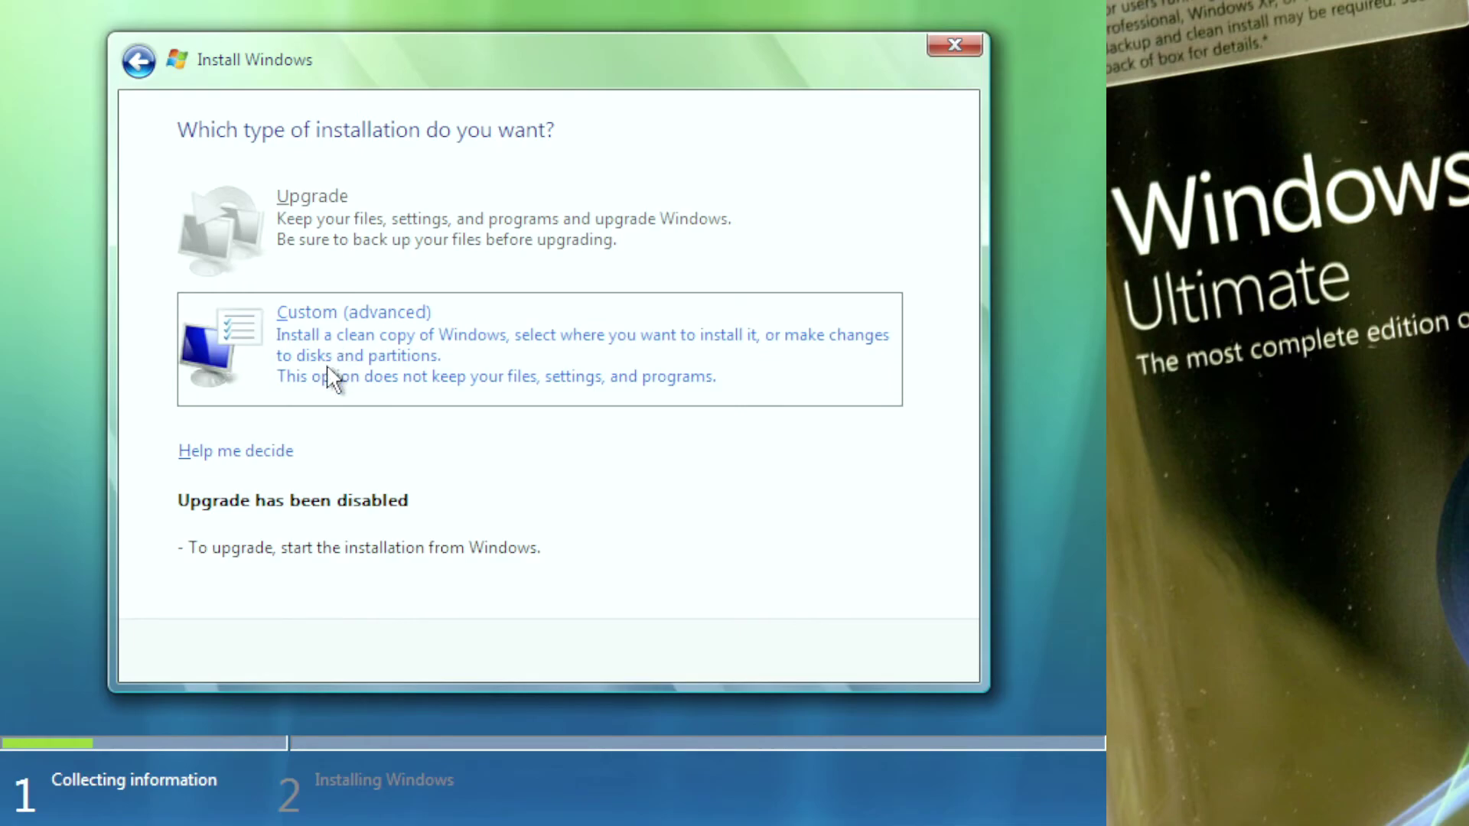
Start a custom installation on a new 25600 MB partition on Disk 0 and restart the computer to continue setup.
click(329, 373)
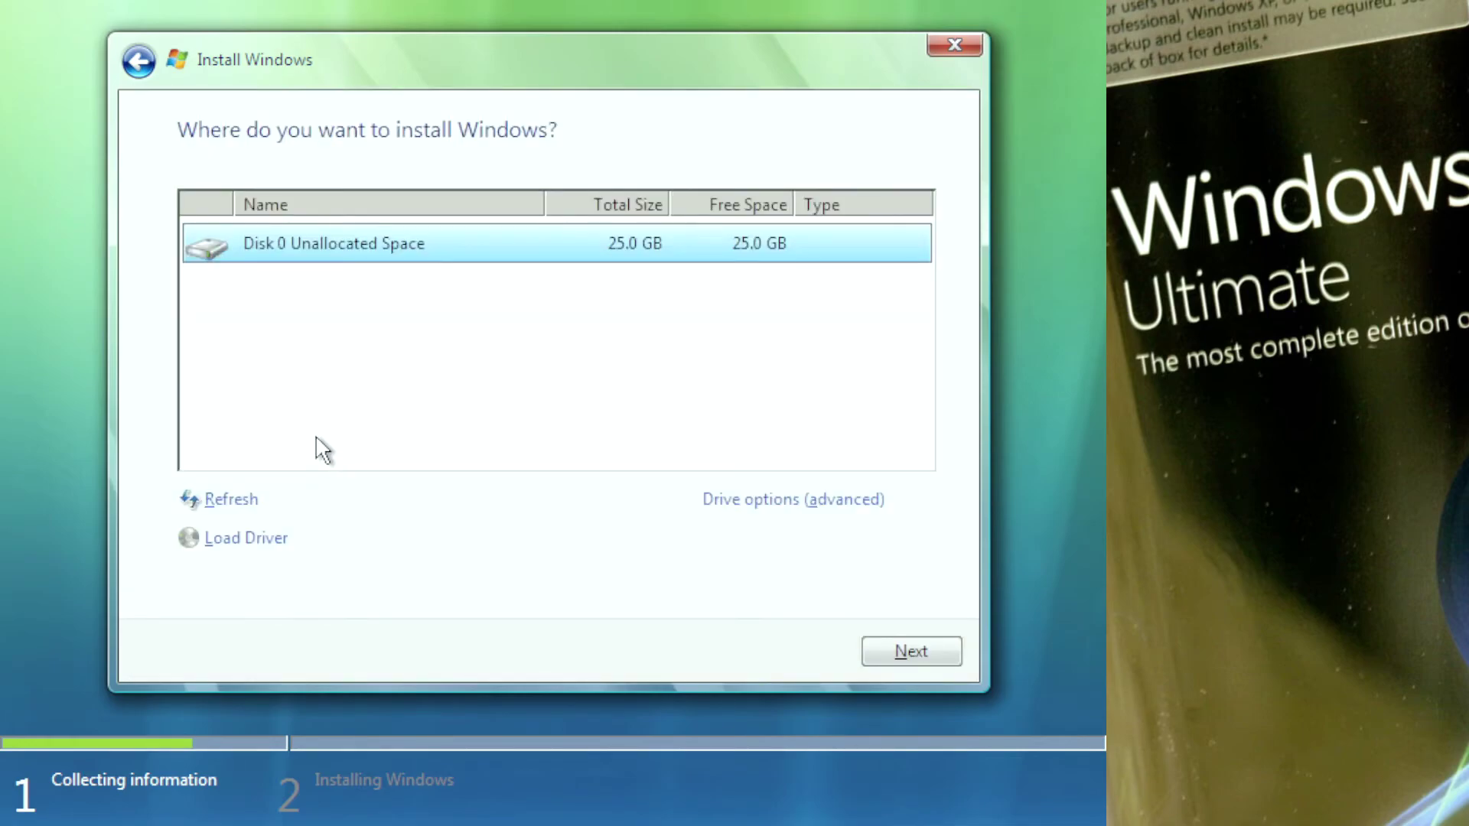
click(767, 501)
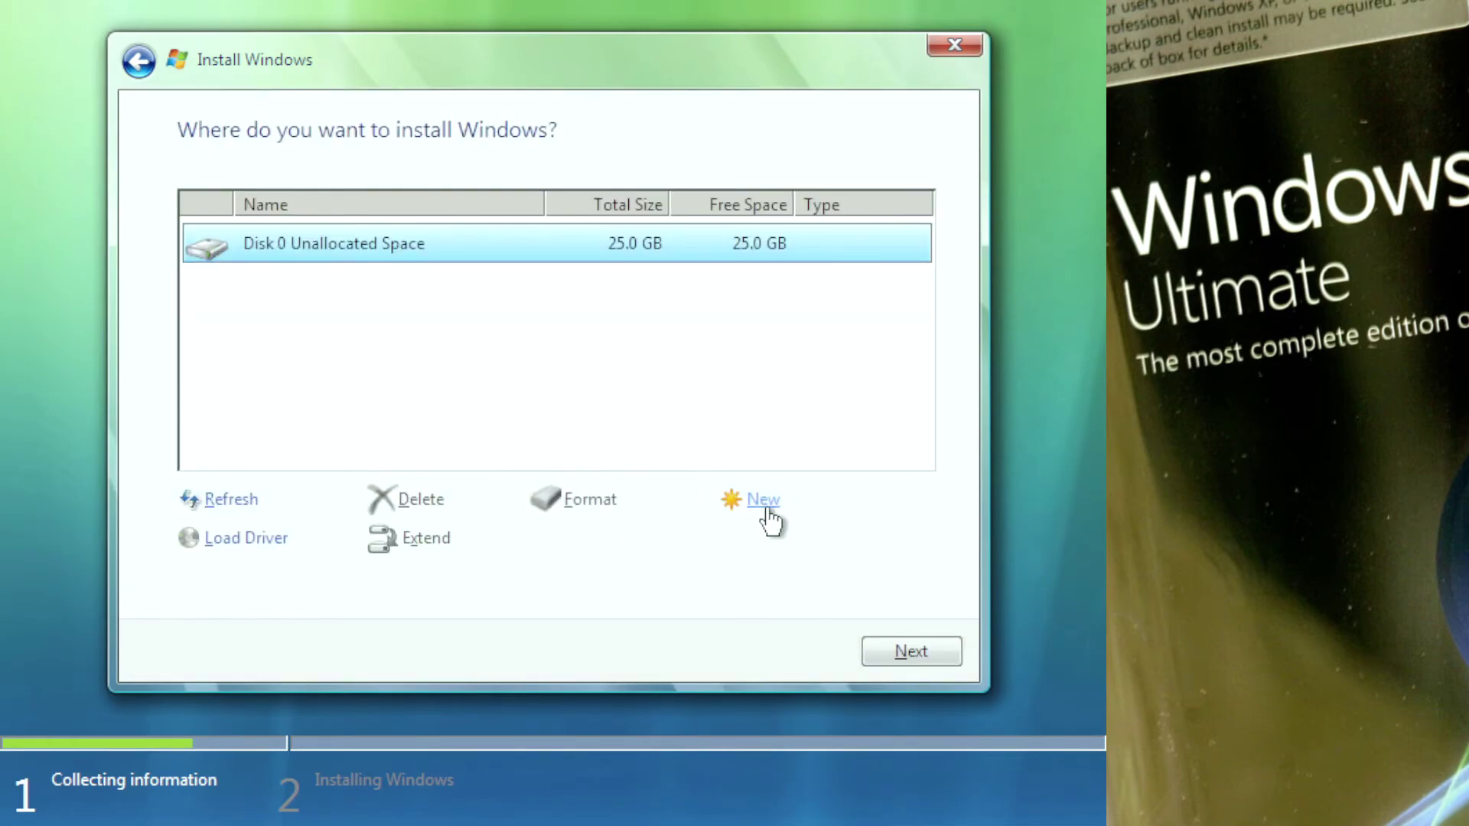
click(742, 501)
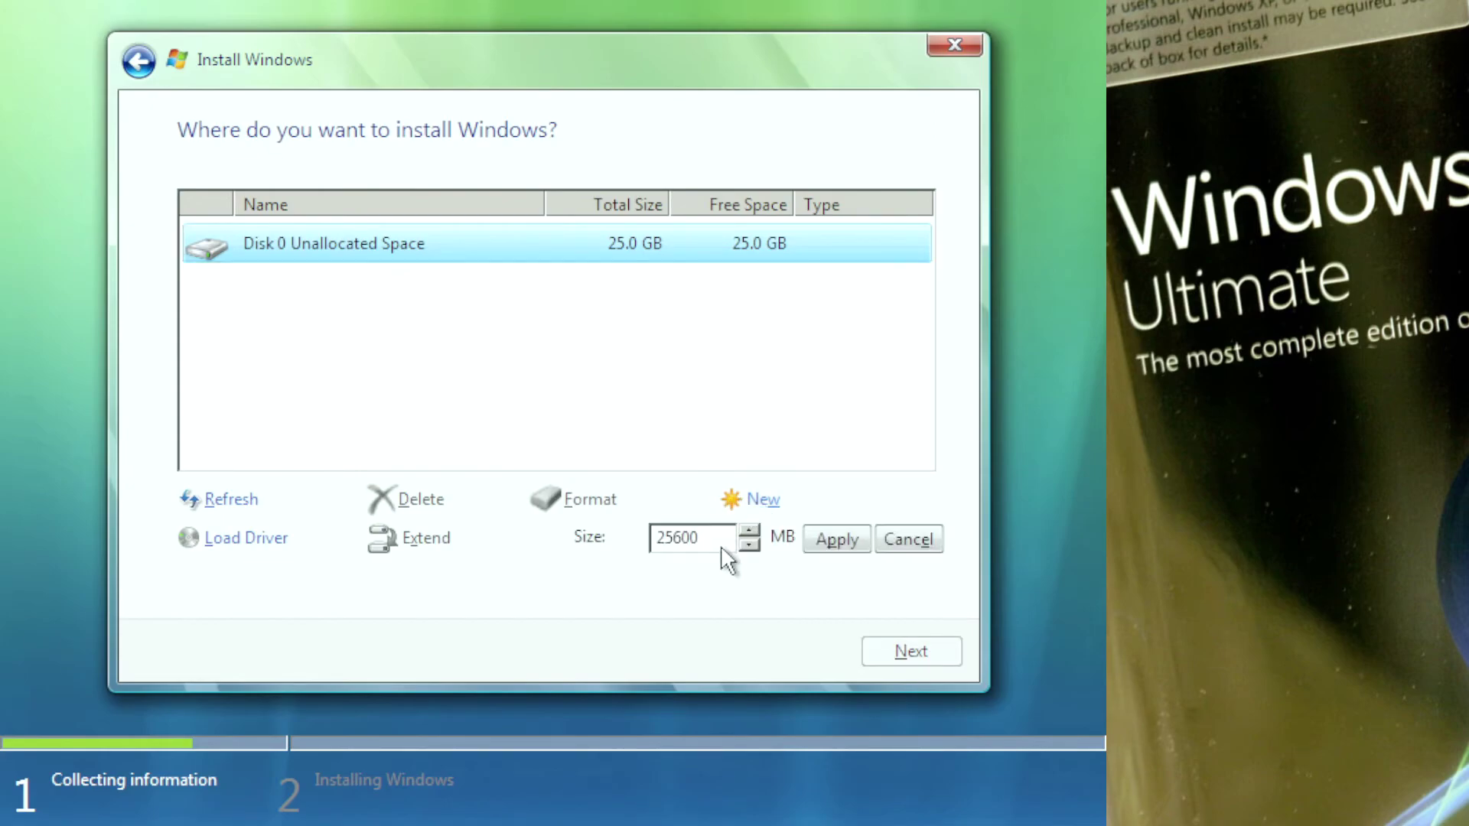
click(833, 540)
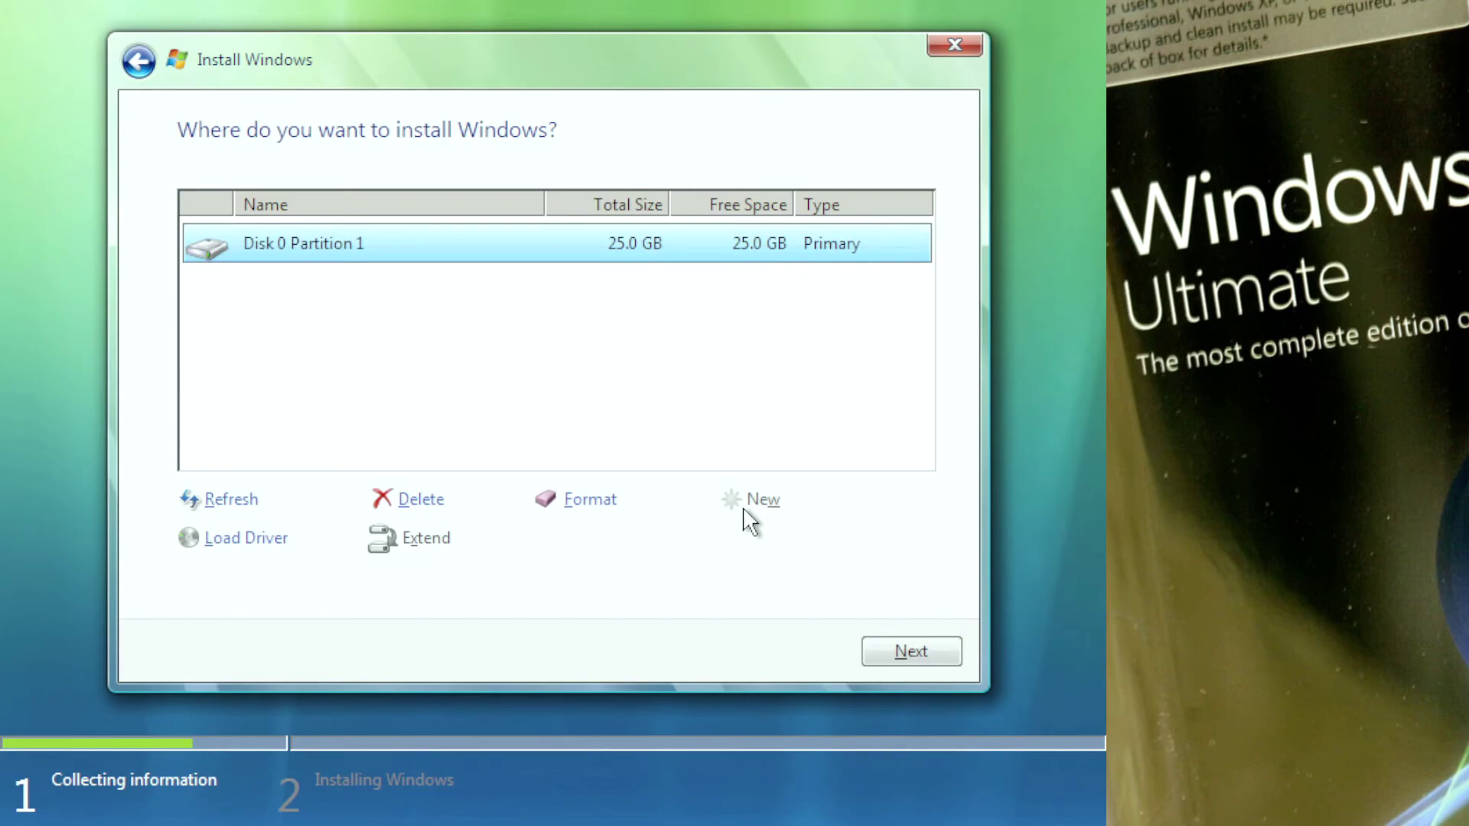
click(908, 654)
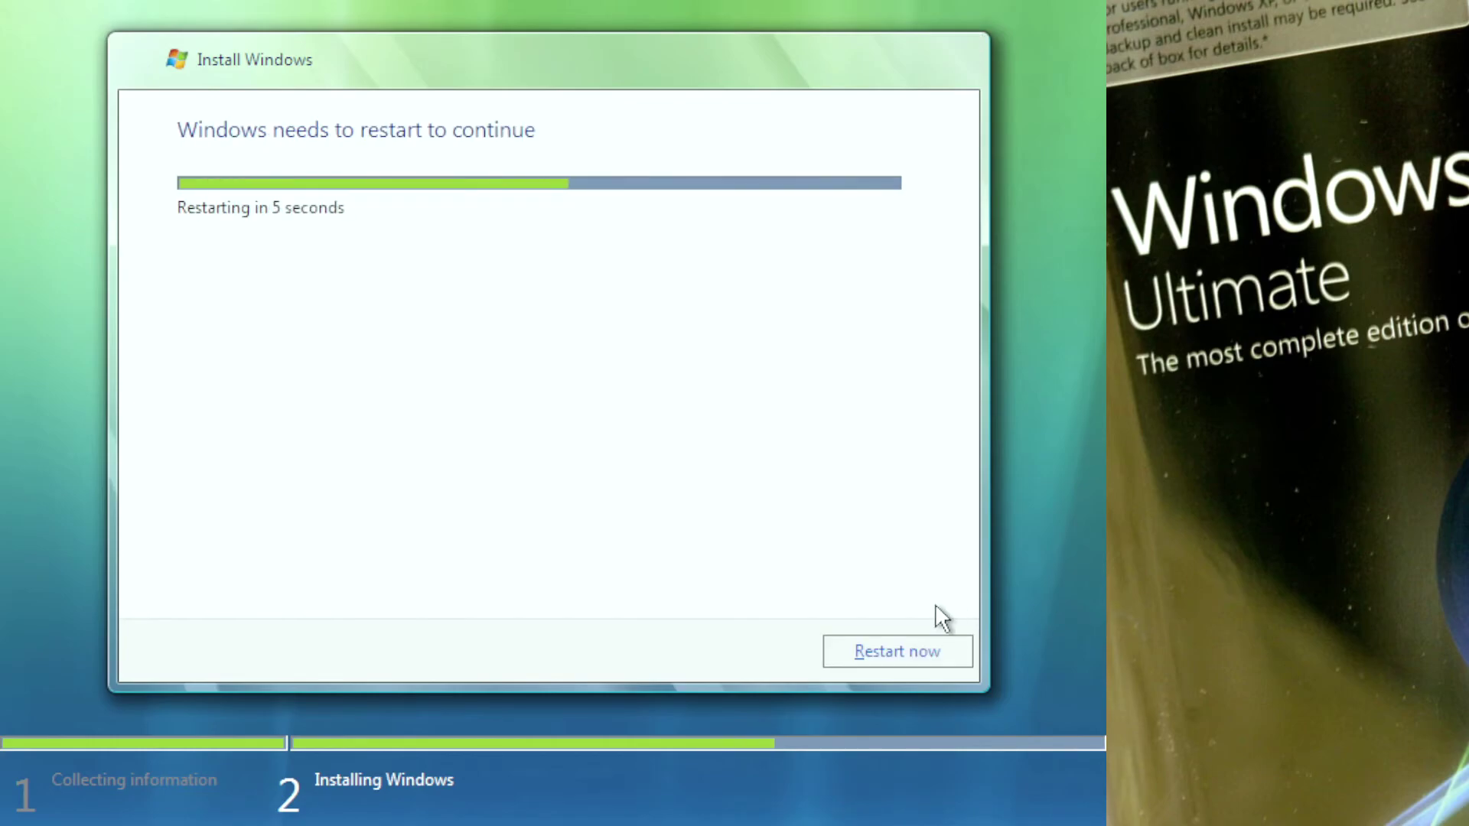
click(941, 644)
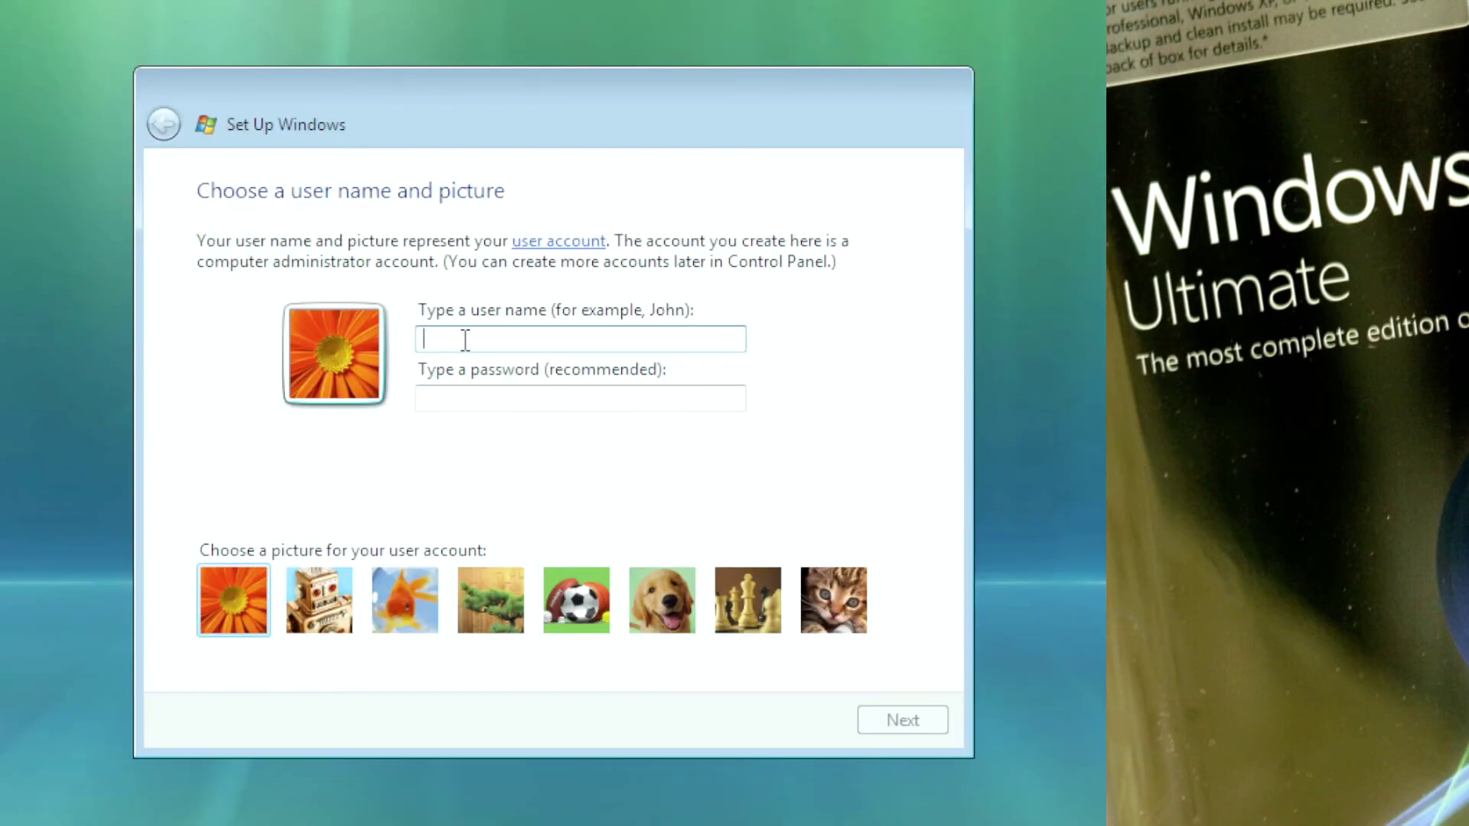
Create the administrator account with the user name, no password and the kitten picture, keeping the suggested computer name and default background.
text(A)
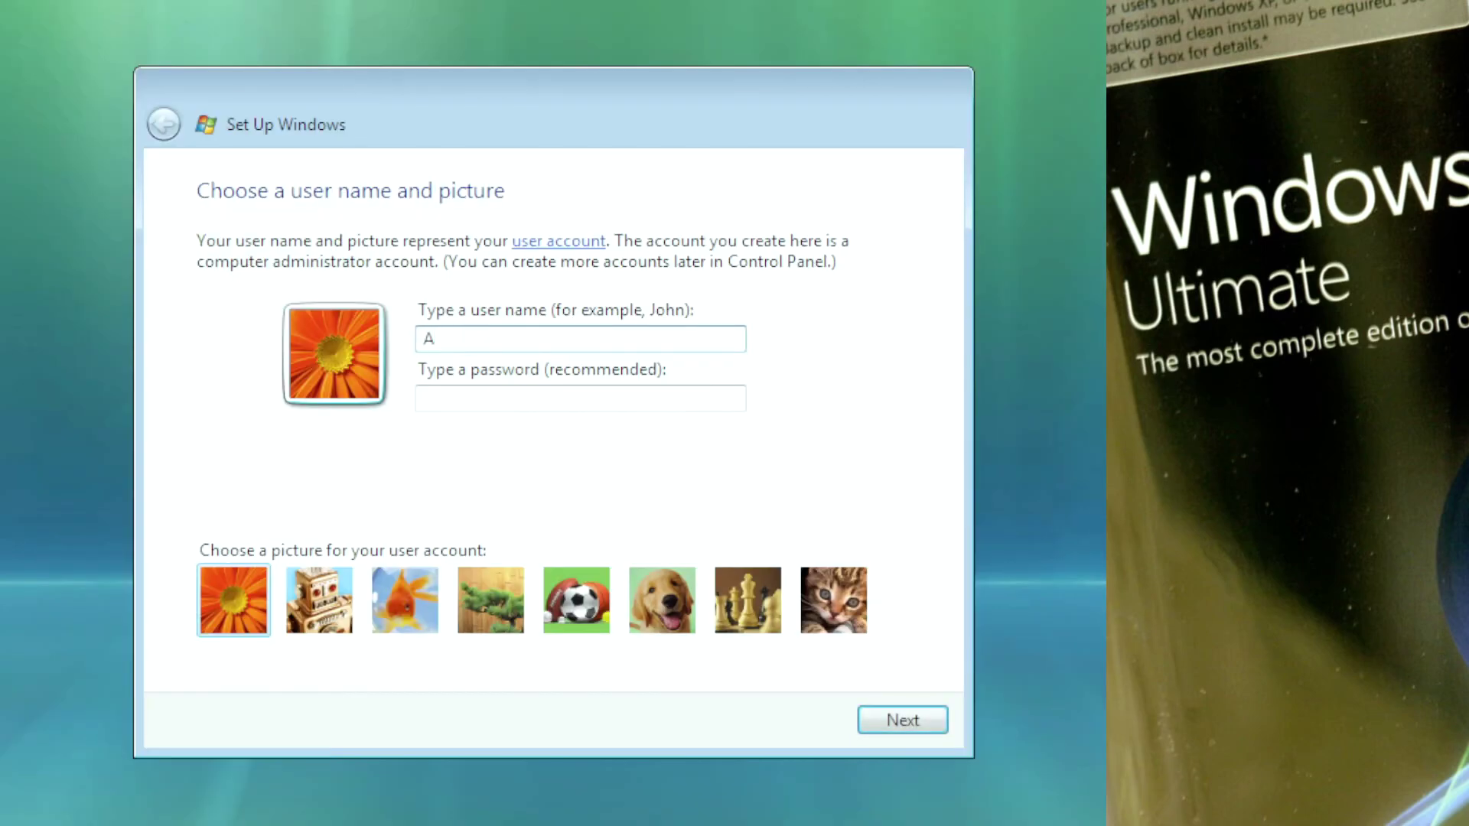
text(lexTech)
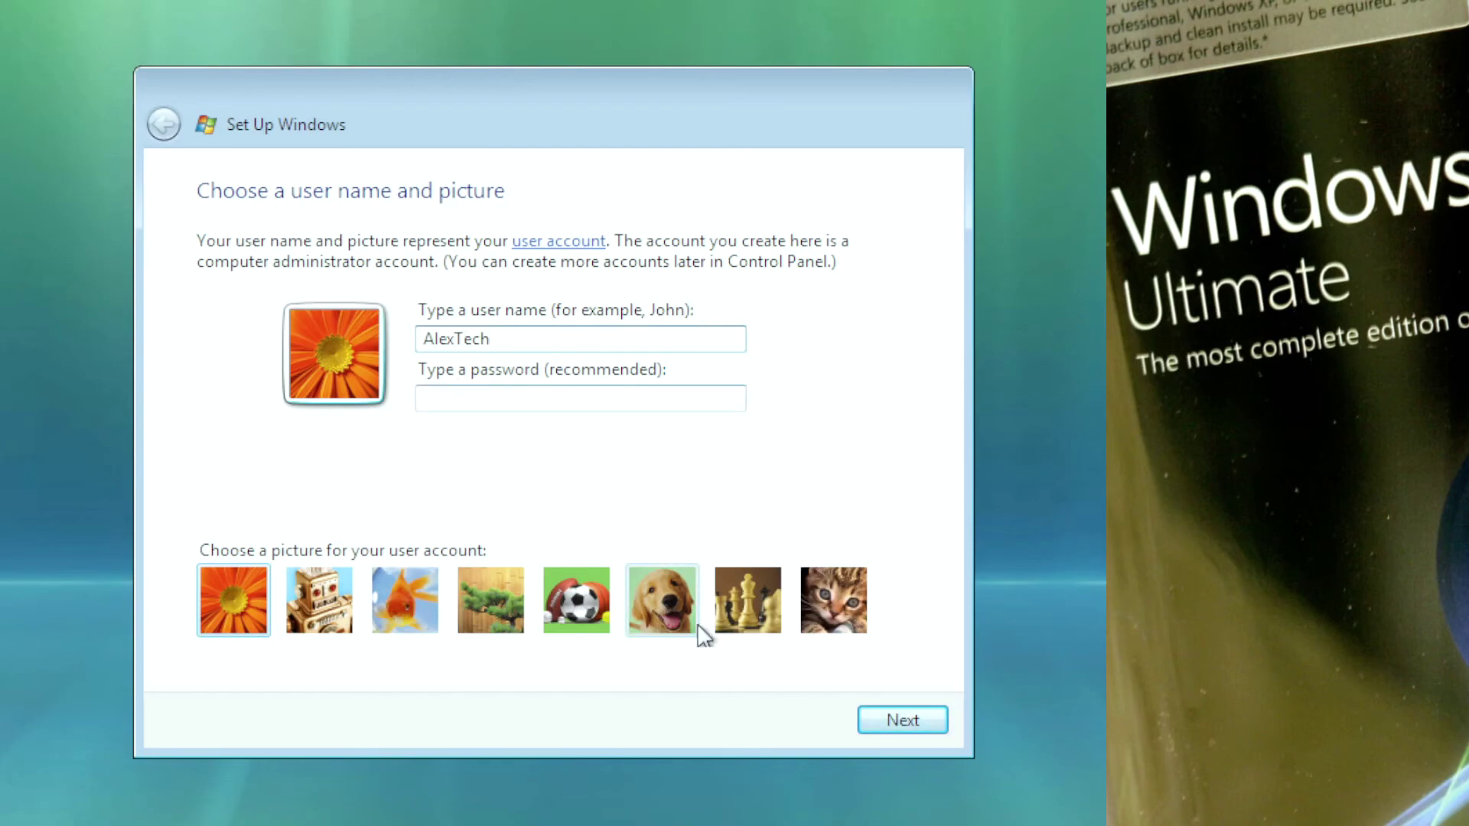
click(745, 608)
click(823, 608)
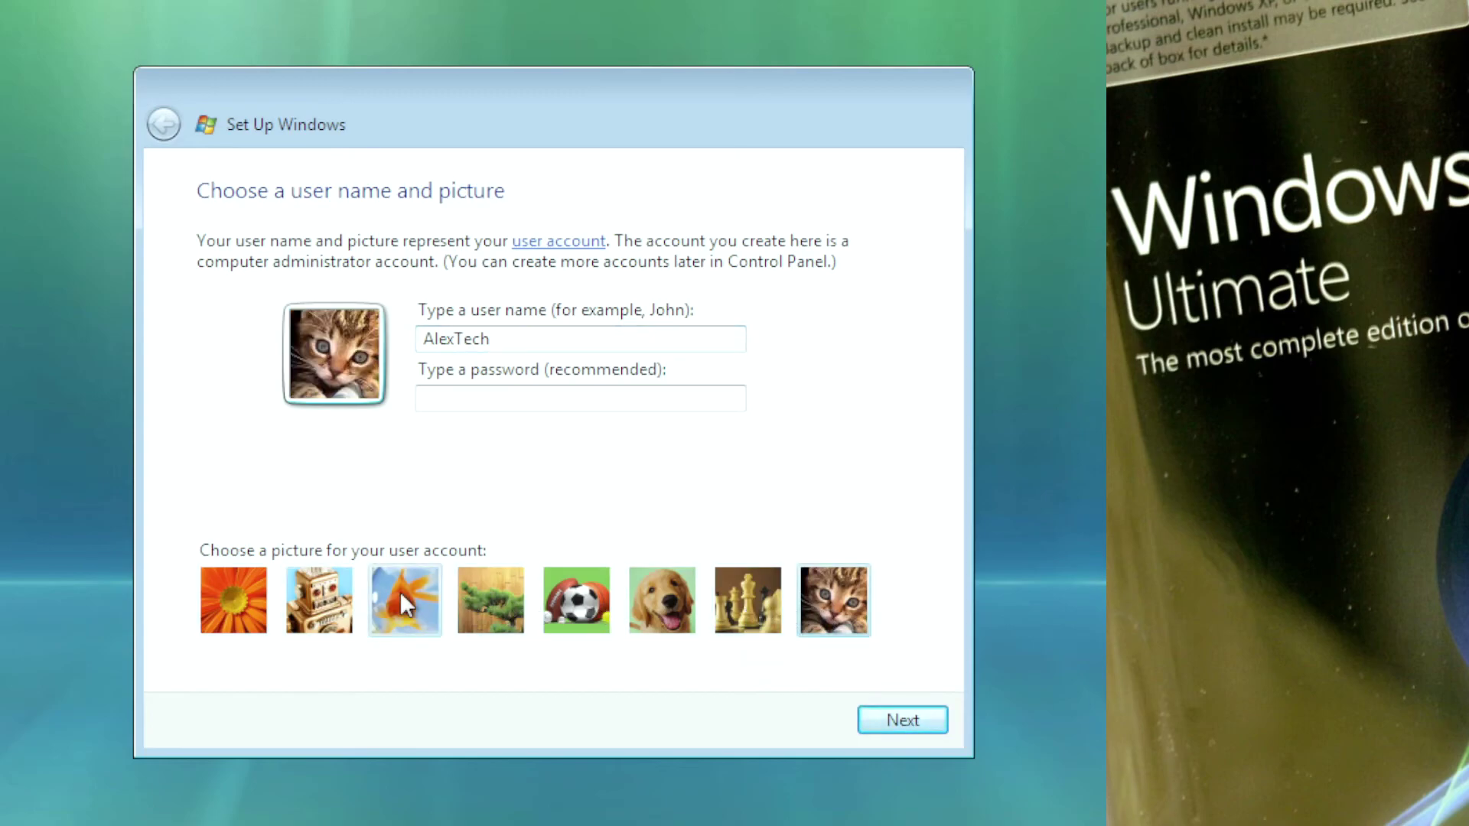
click(879, 715)
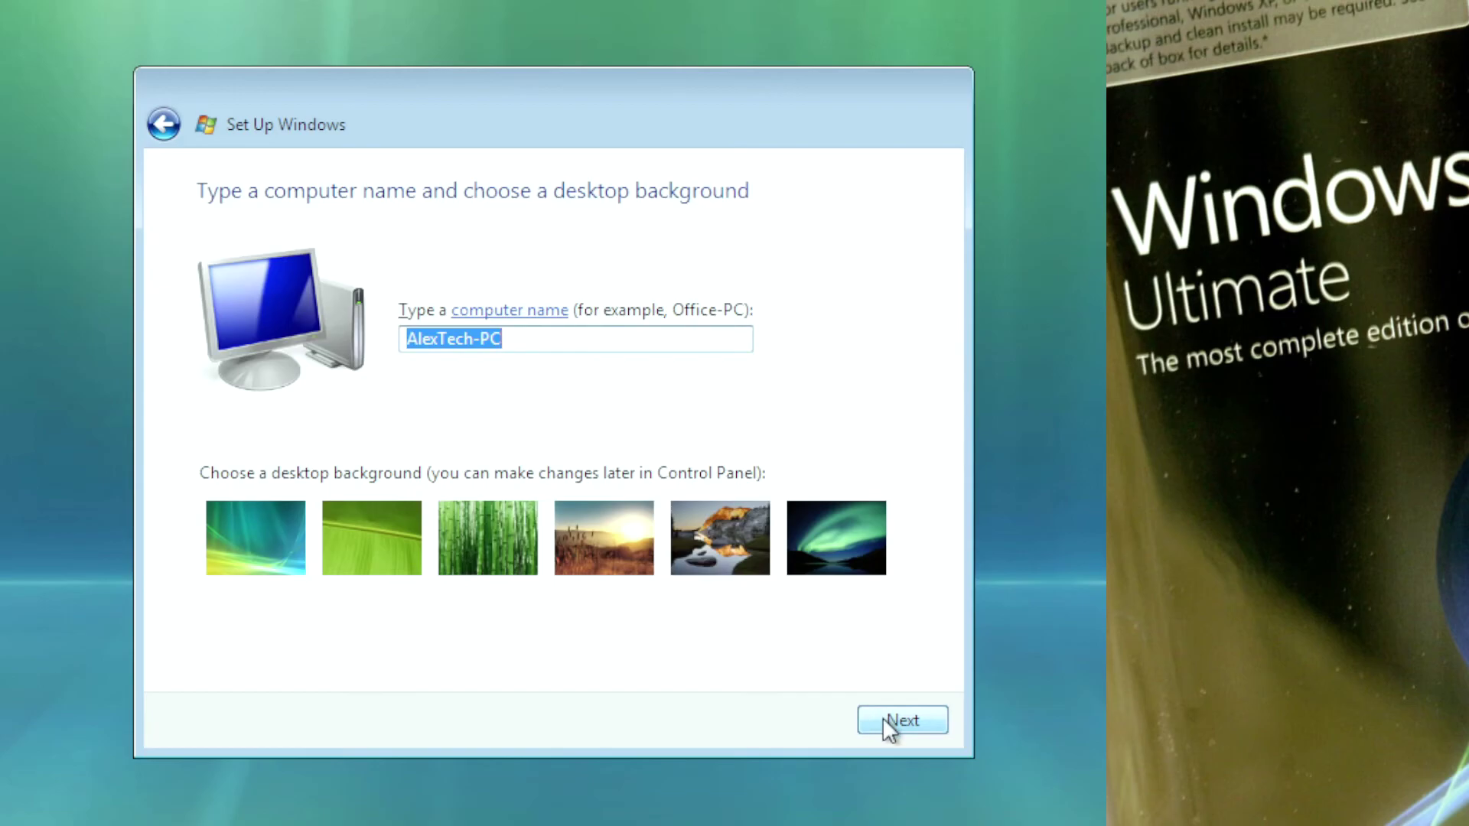
click(884, 719)
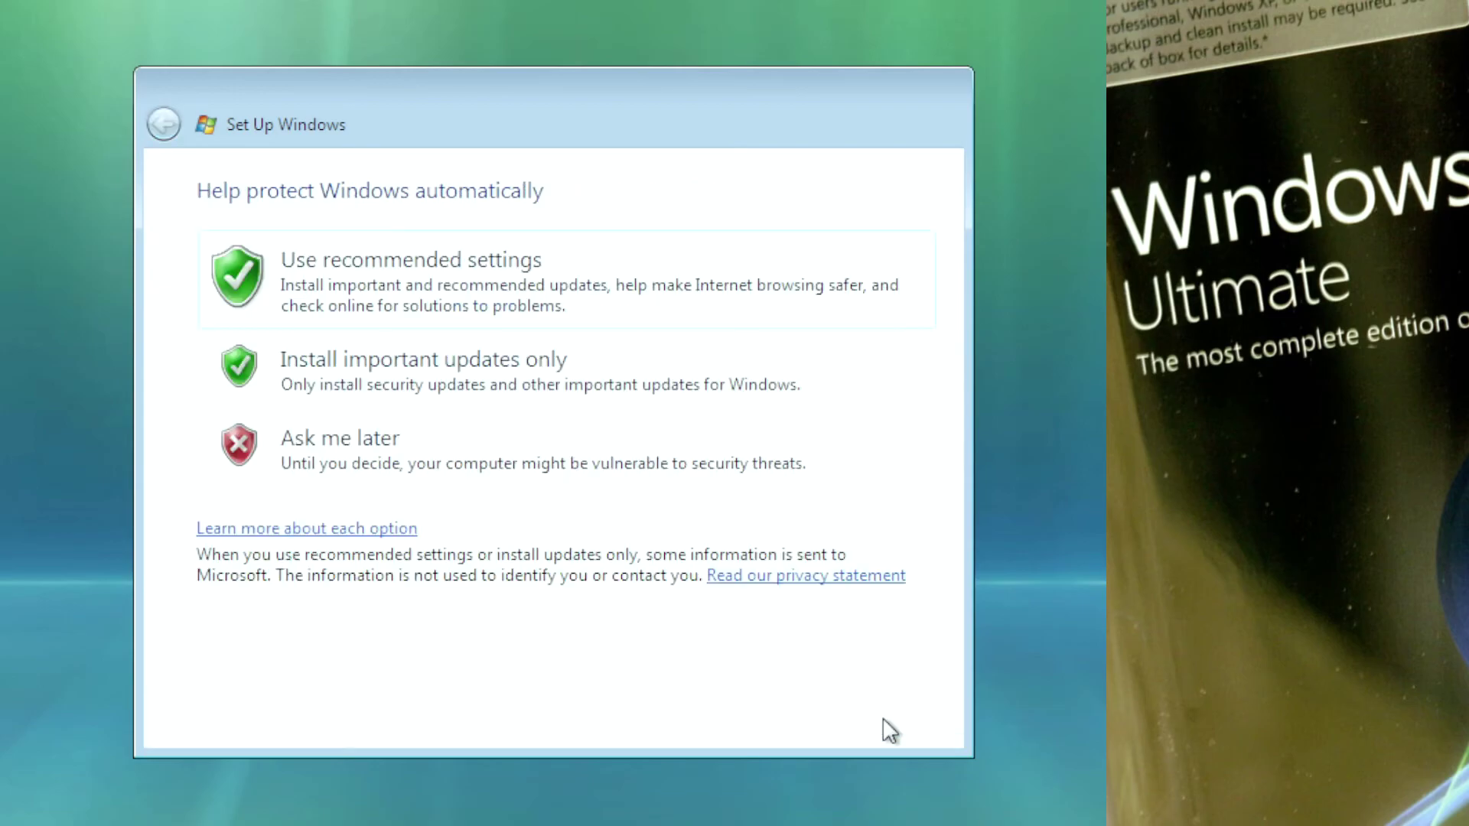
Complete Windows setup with recommended protection settings, time zone (GMT+02:00) Athens, Bucharest, Istanbul, and Home as the computer's location.
click(515, 302)
click(506, 284)
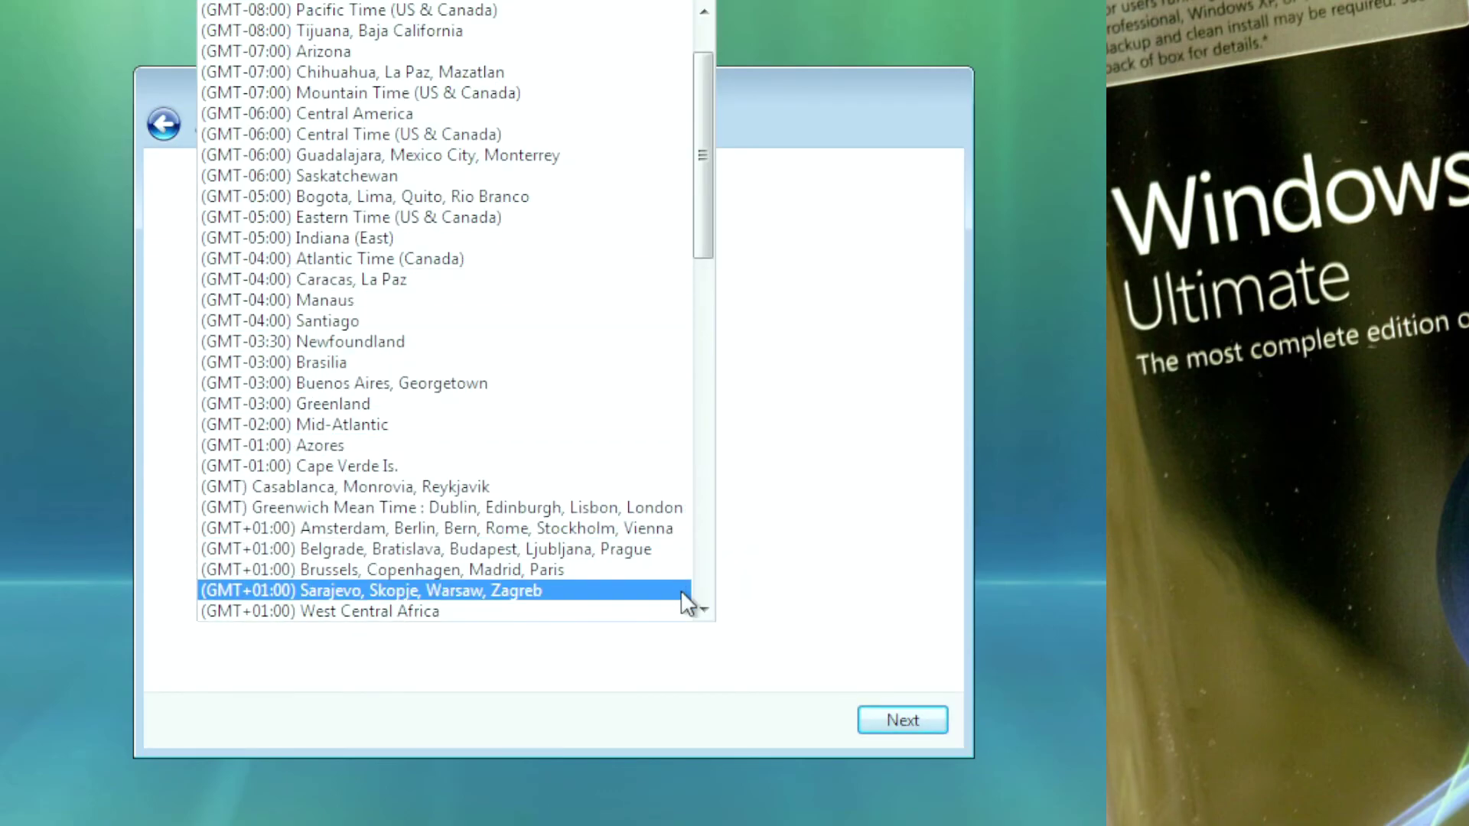
click(704, 609)
click(704, 608)
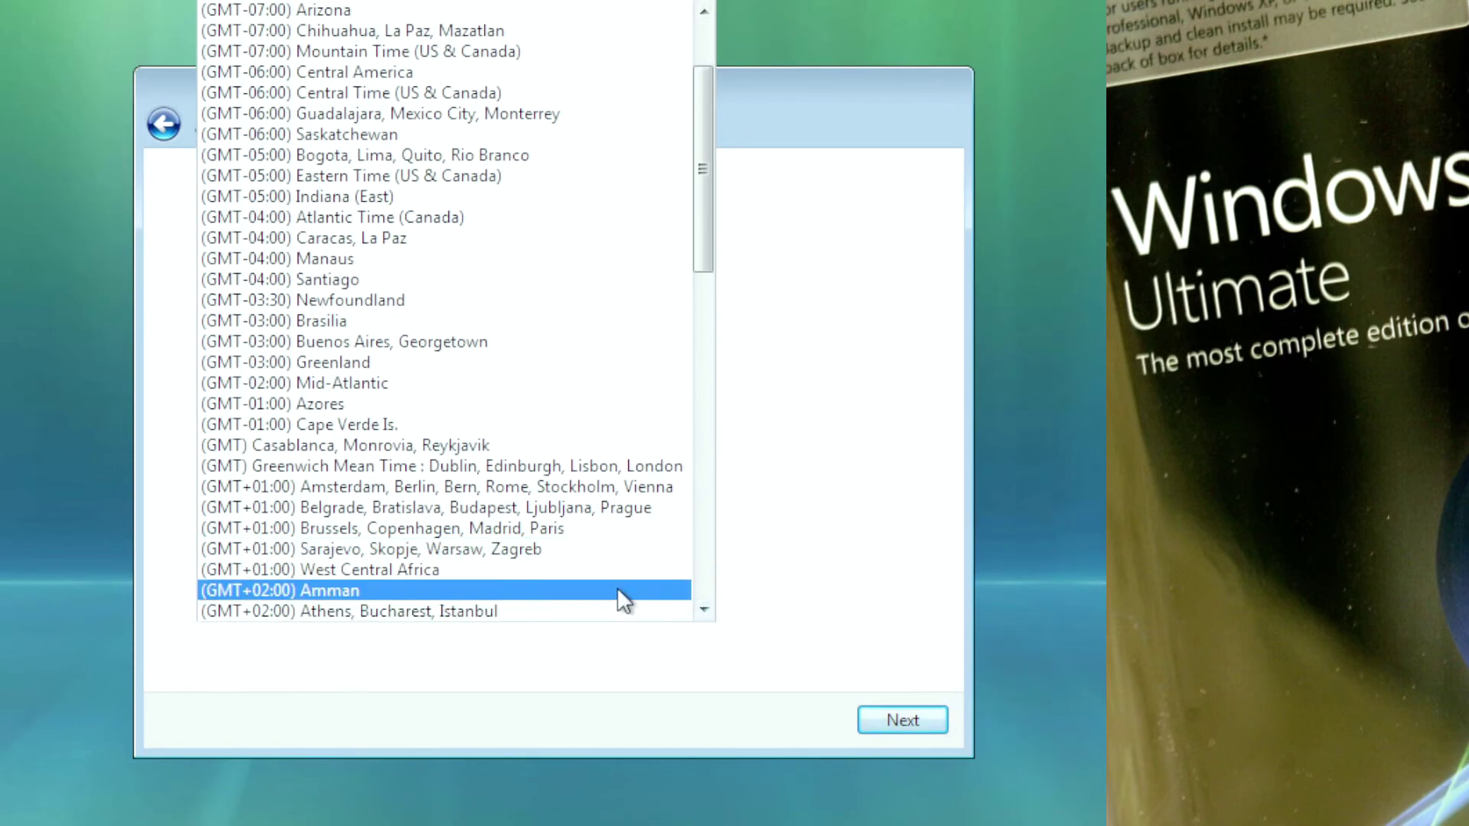
click(602, 610)
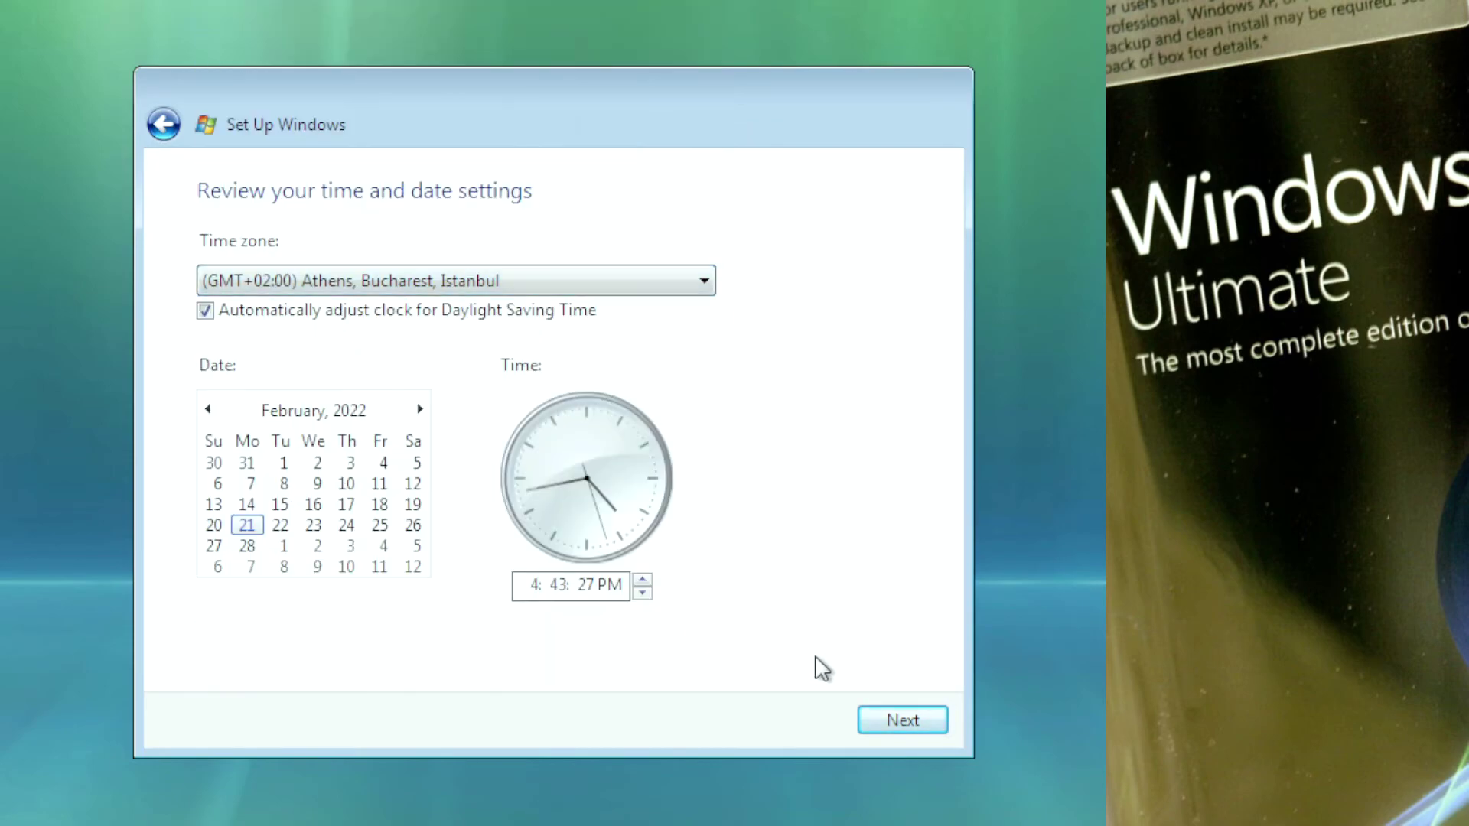
click(910, 720)
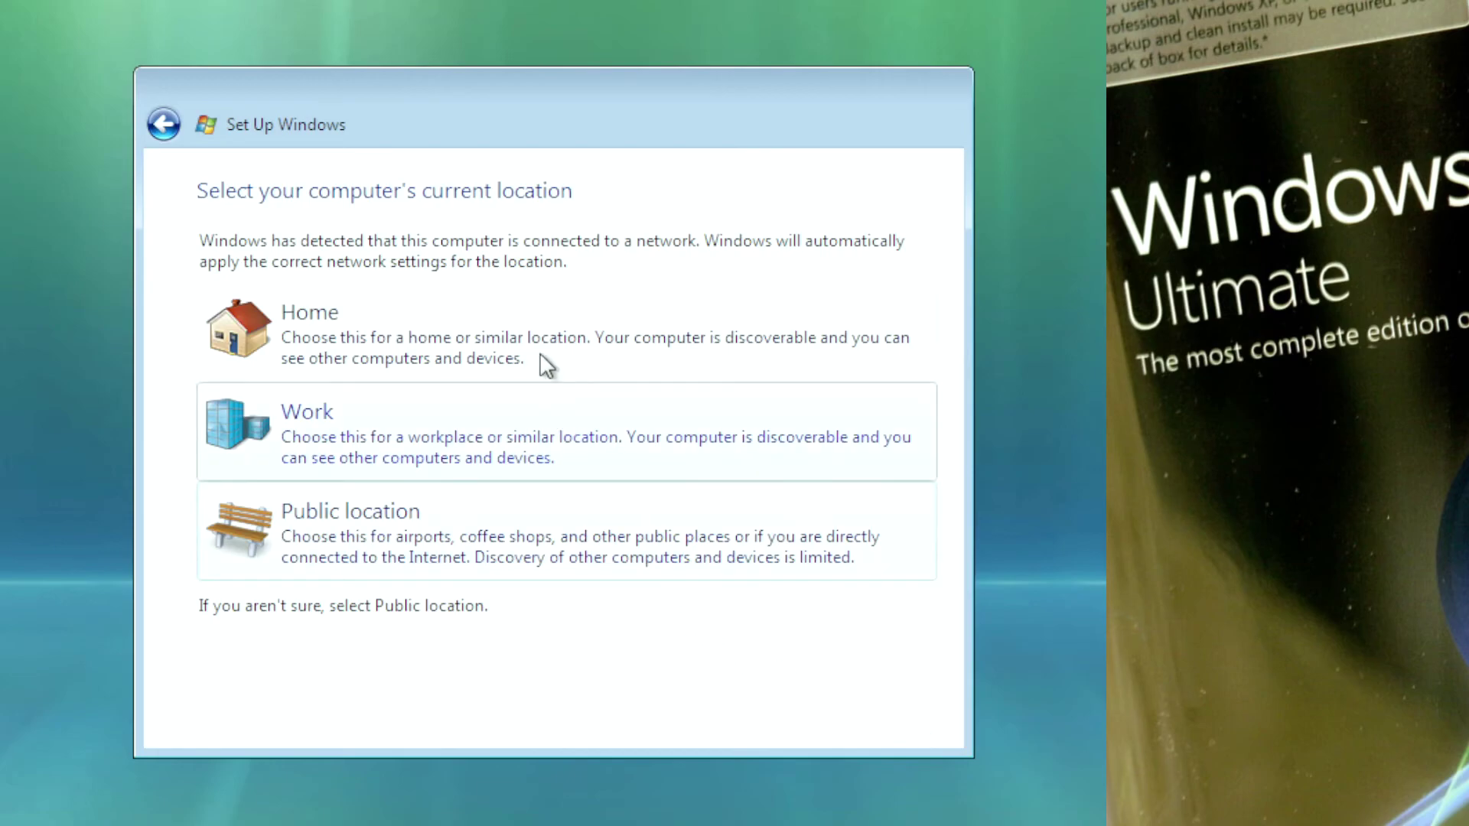
click(534, 330)
key(Return)
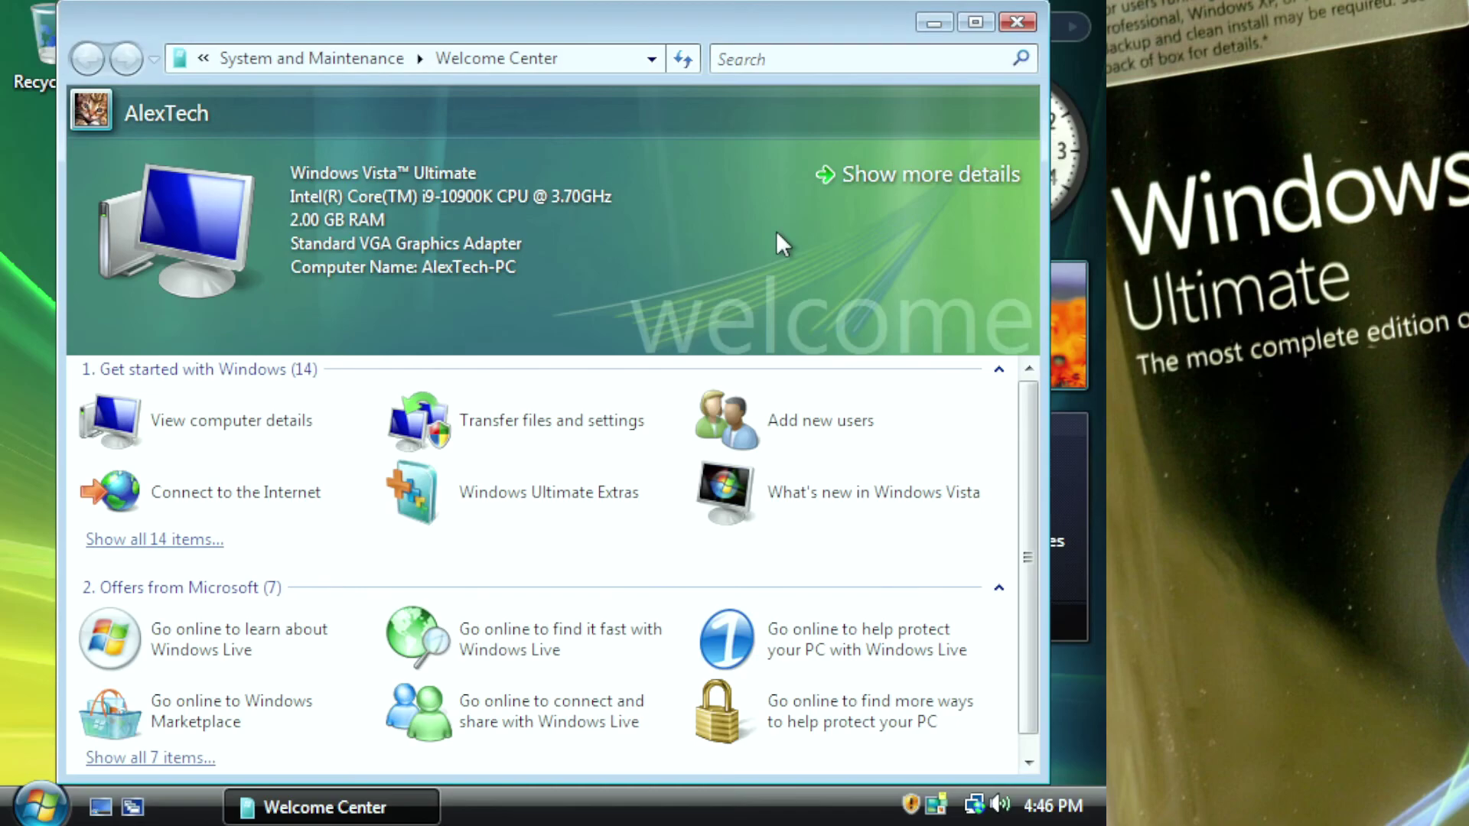
Look over the Welcome Center, select the computer details item, and close the window.
scroll(260, 448, down, 1)
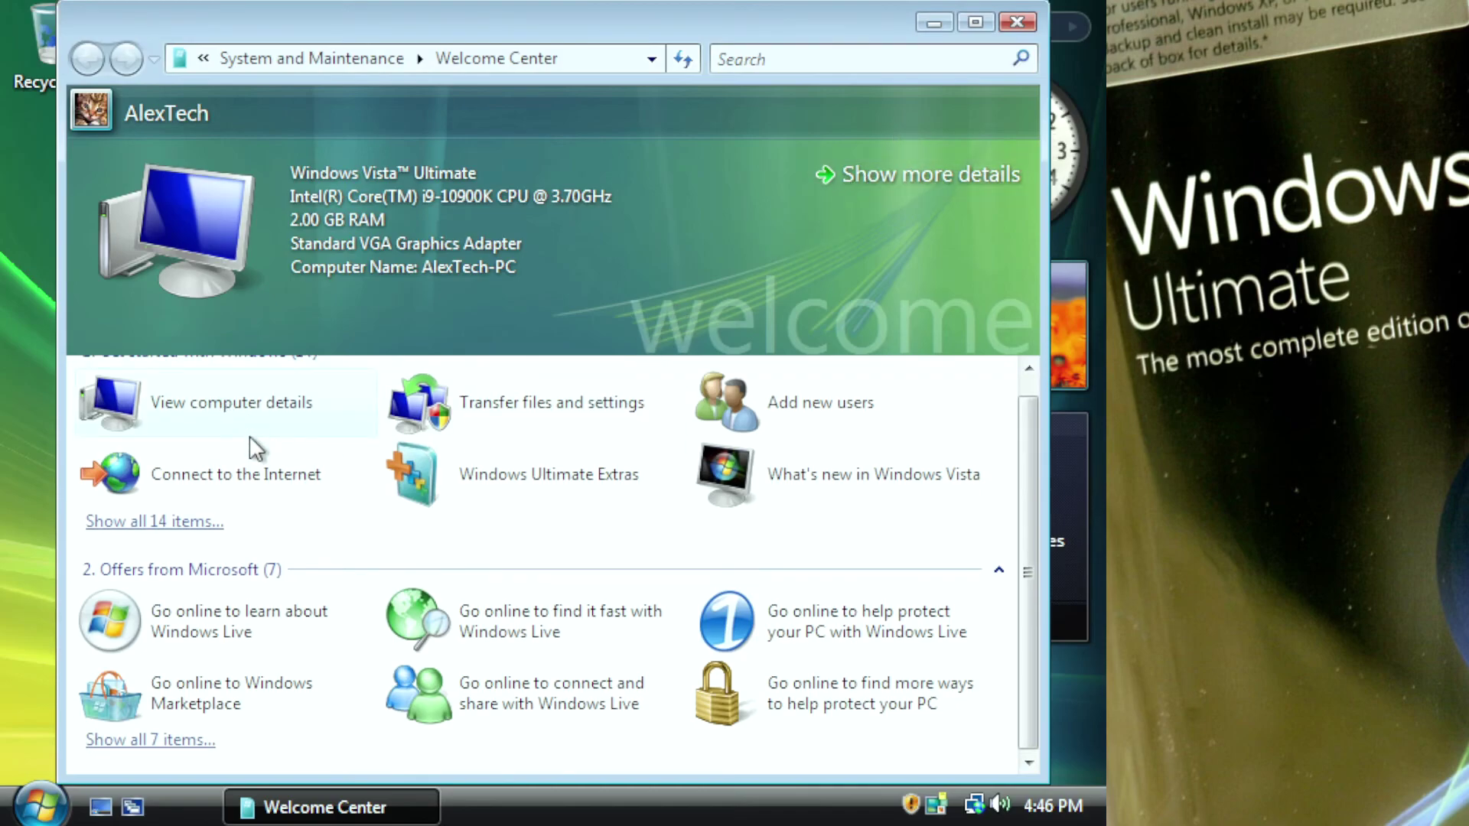
scroll(255, 451, up, 1)
click(243, 426)
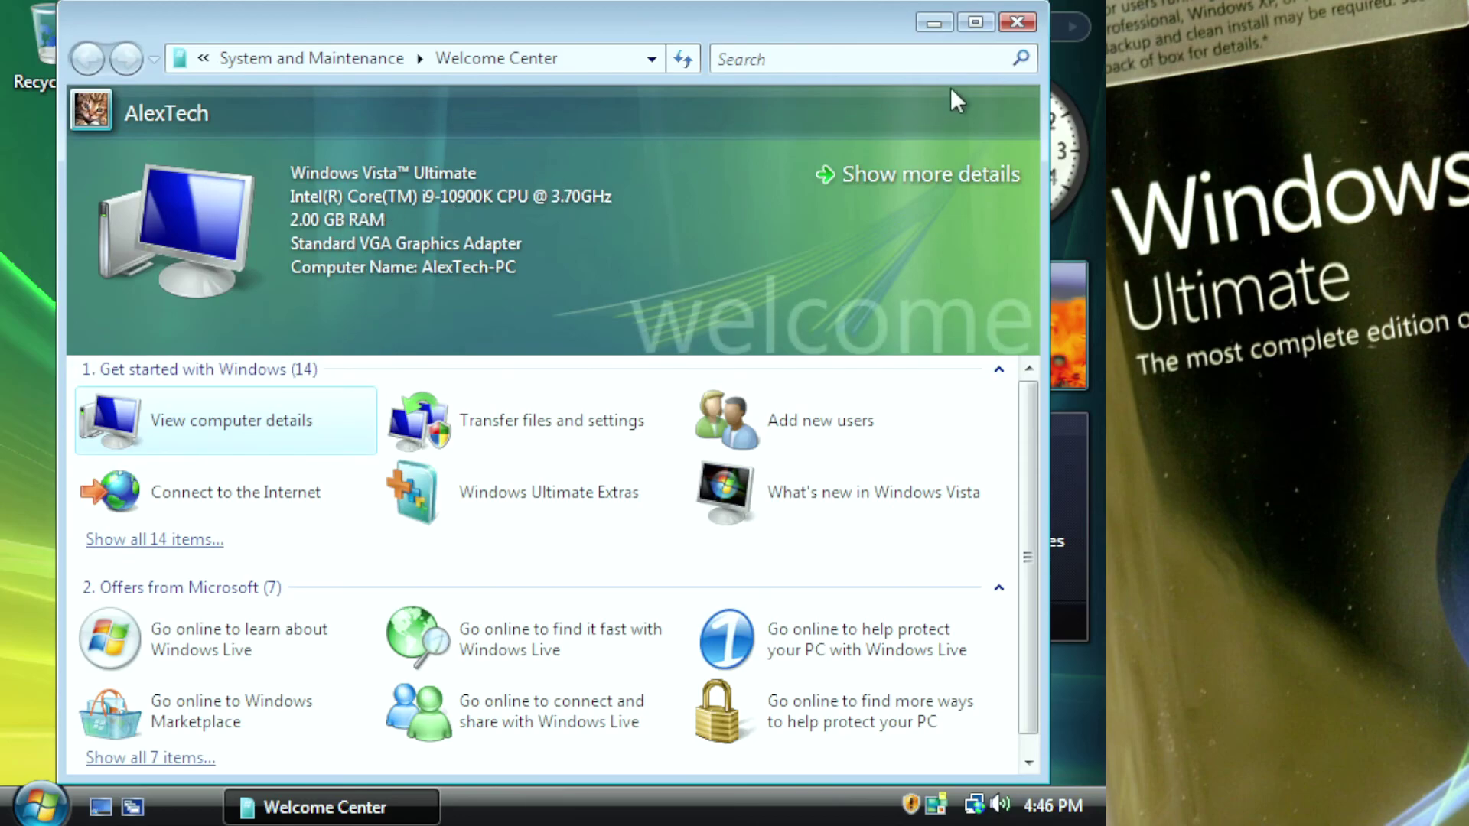
click(1015, 21)
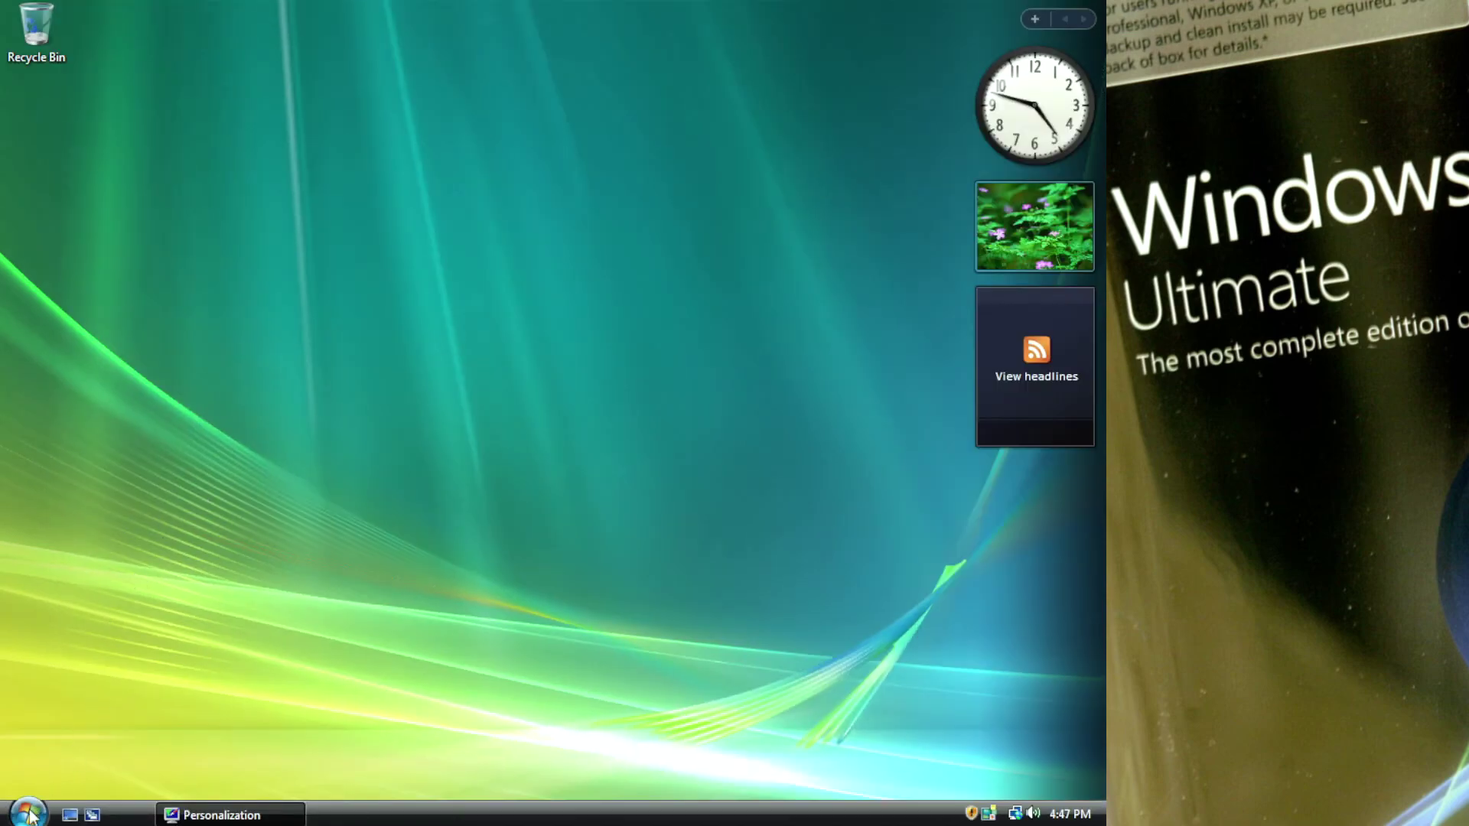
Open Control Panel in Classic View and enlarge its window so that all items fit.
click(29, 814)
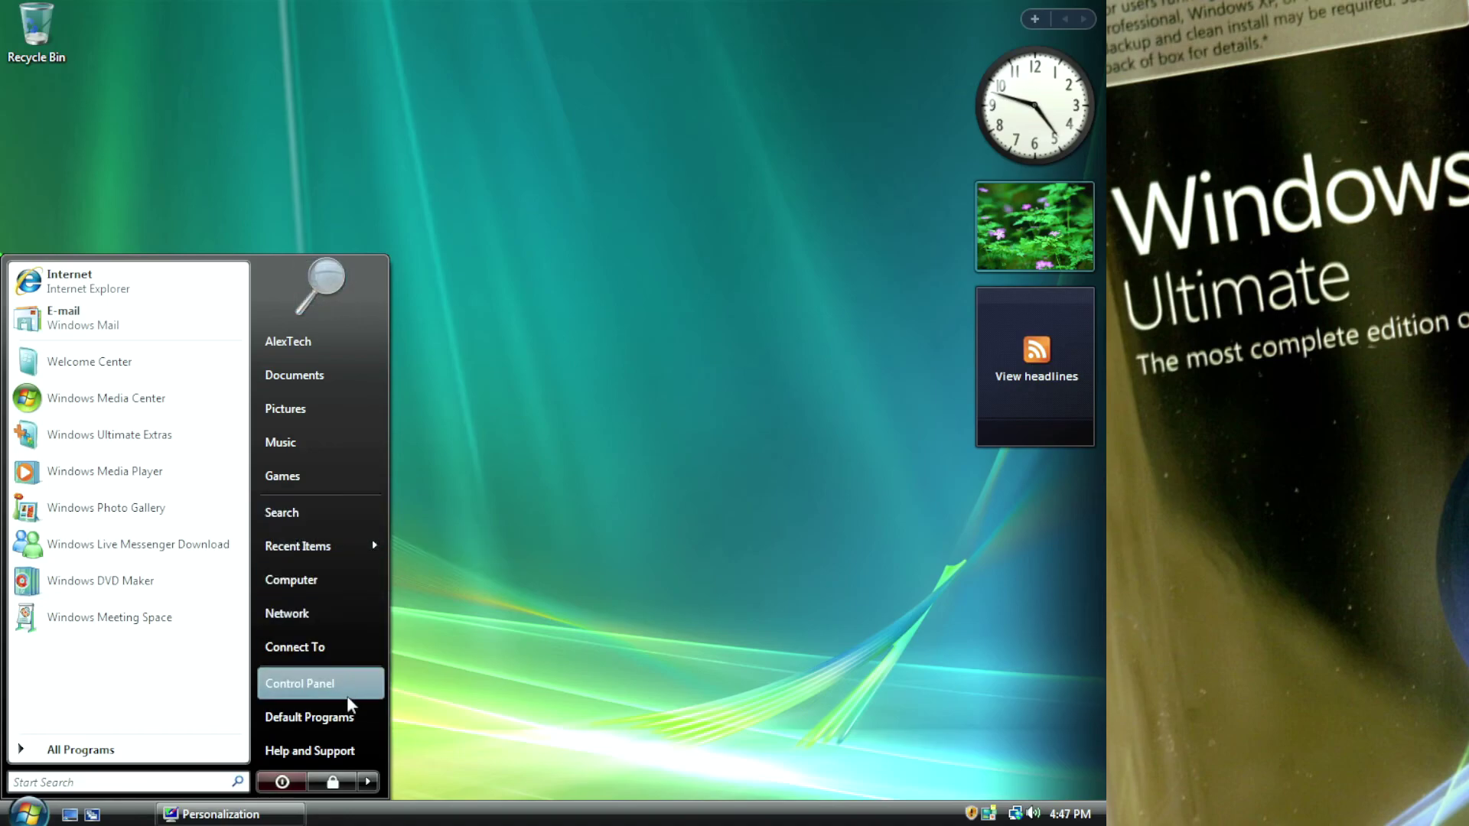
click(329, 683)
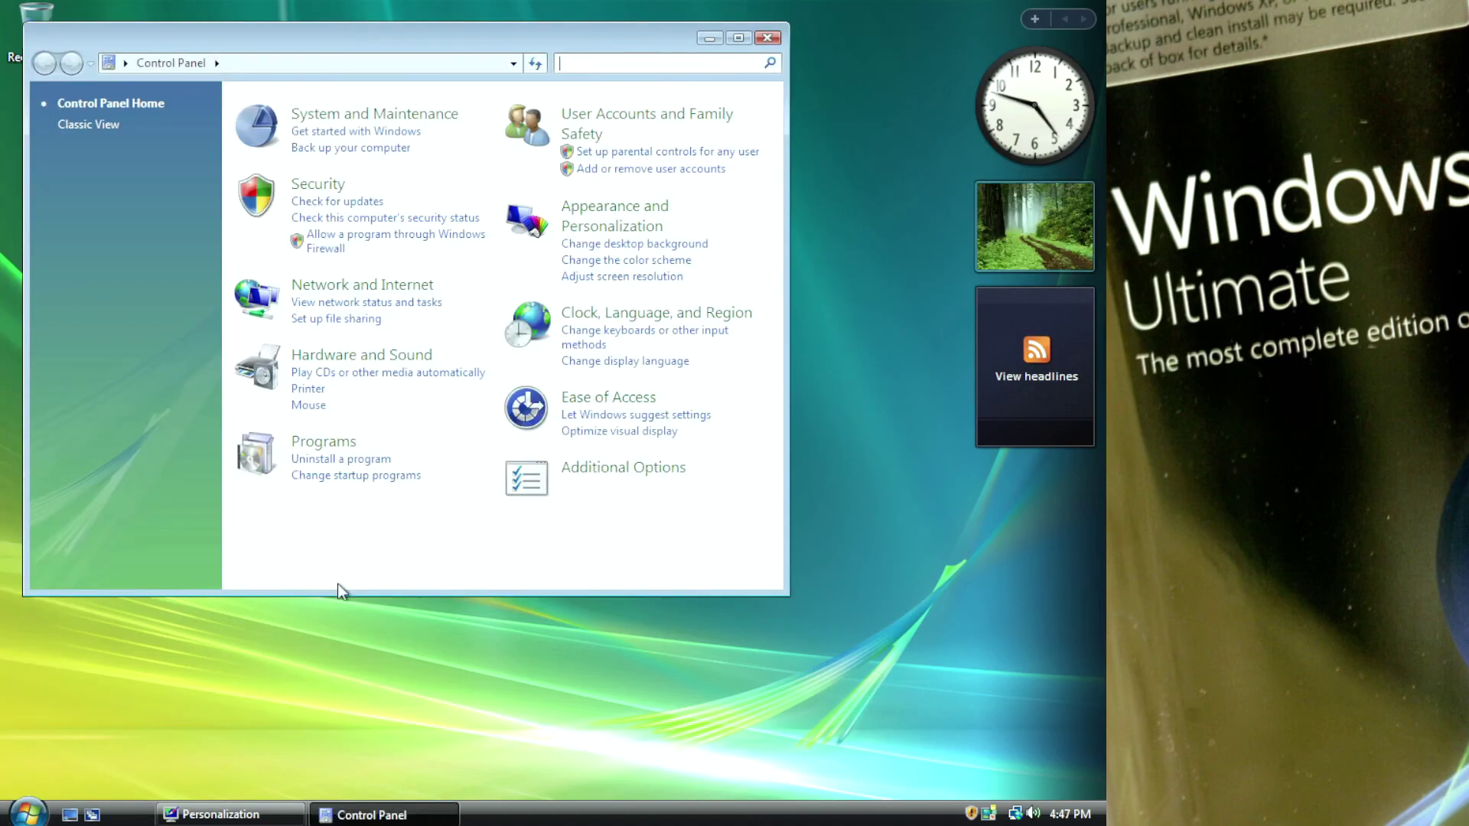
click(98, 128)
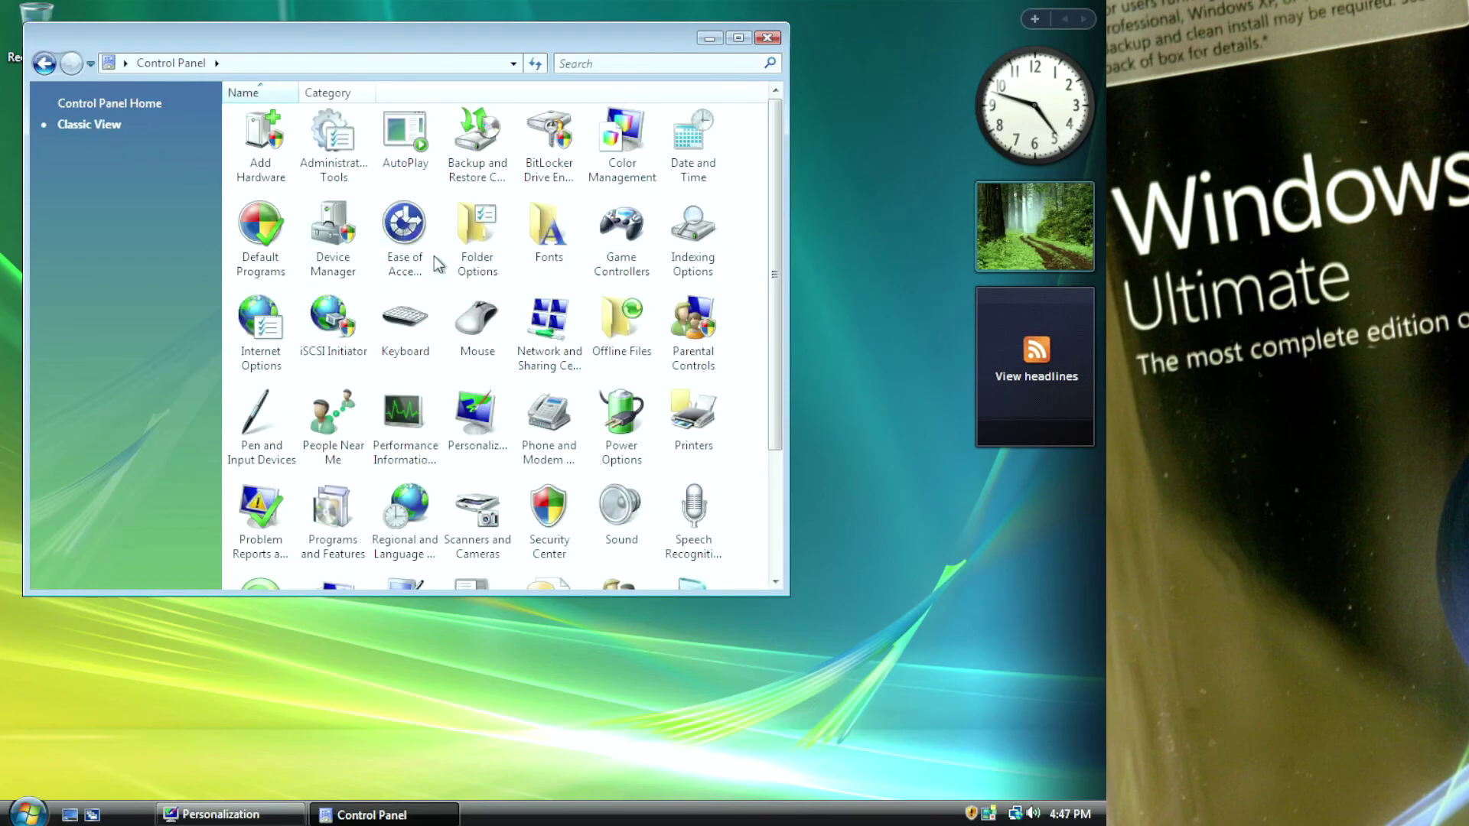
scroll(585, 255, down, 3)
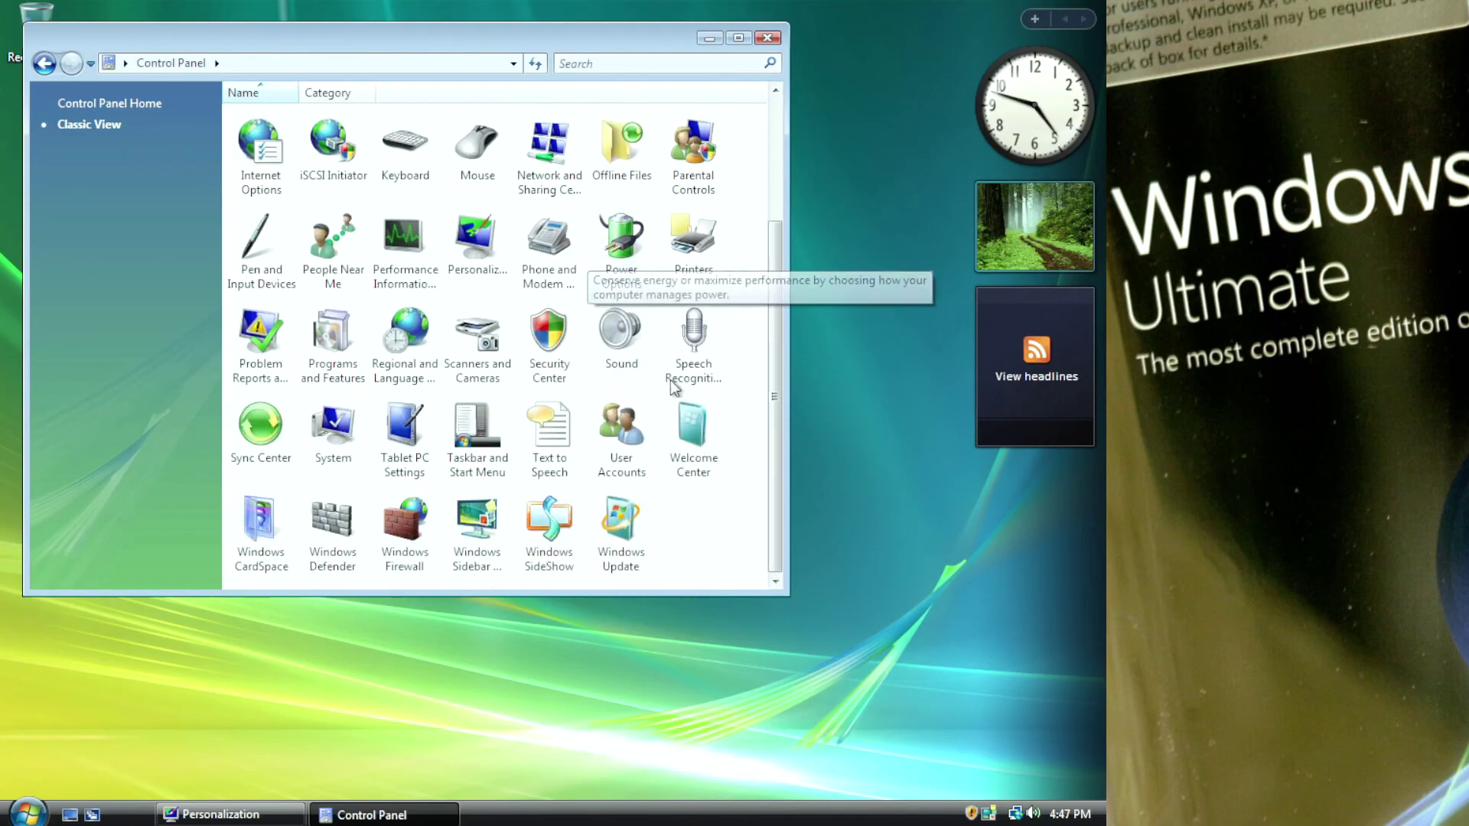
drag(788, 596, 949, 711)
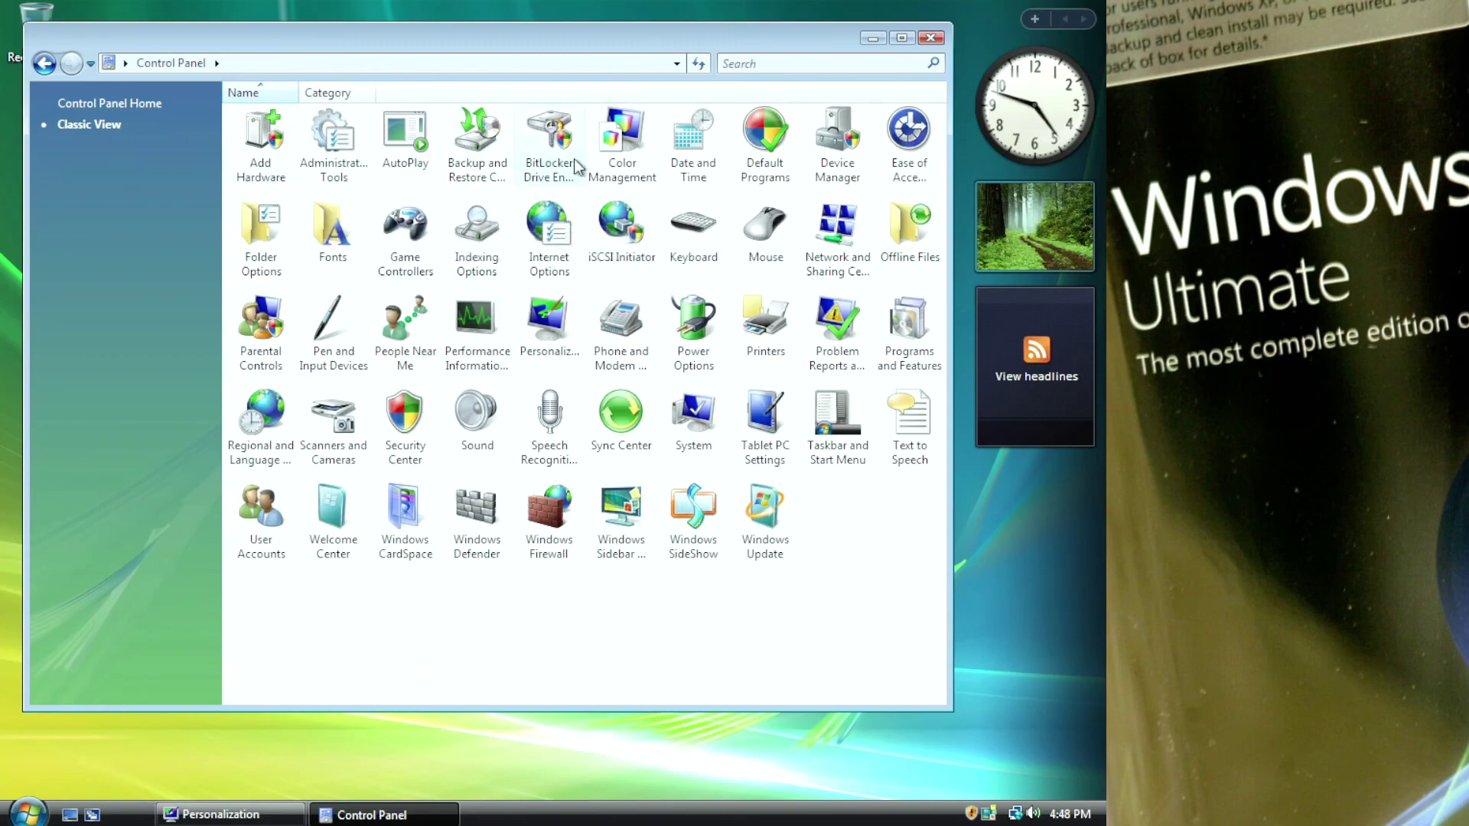
Inspect the Color Management and Sound playback settings without making changes, and close Control Panel.
double_click(616, 140)
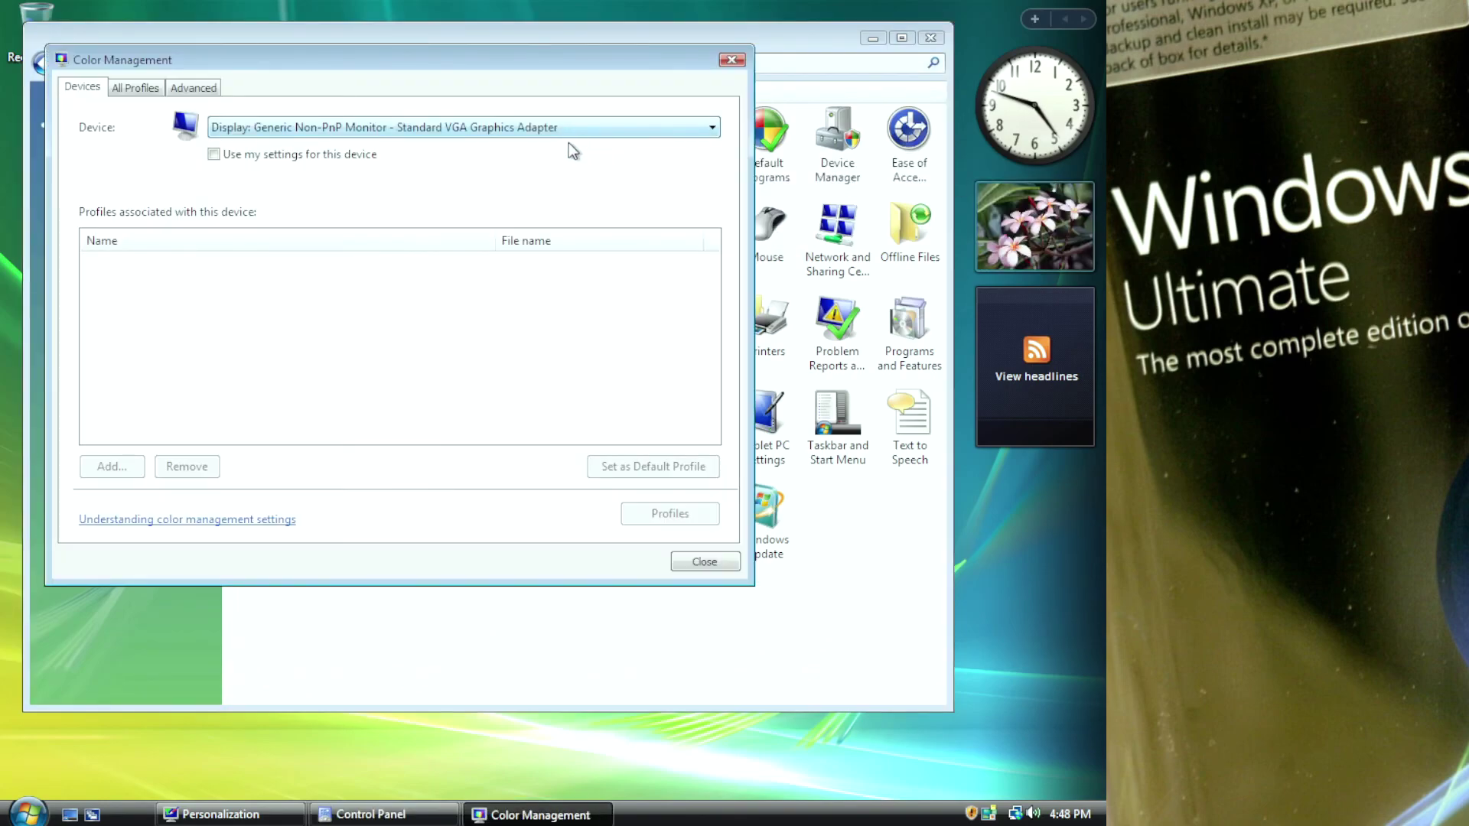
click(732, 60)
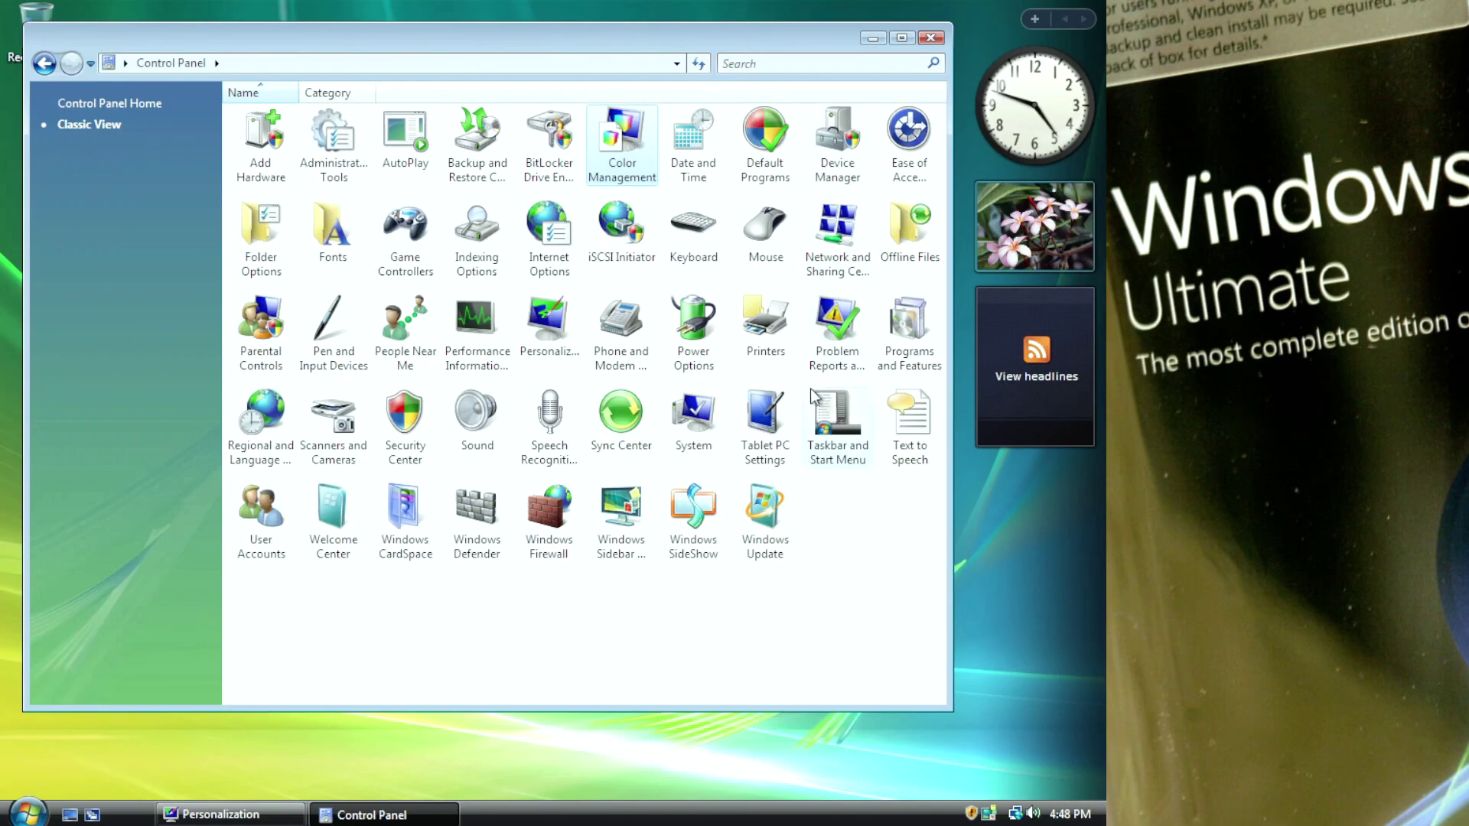
double_click(477, 417)
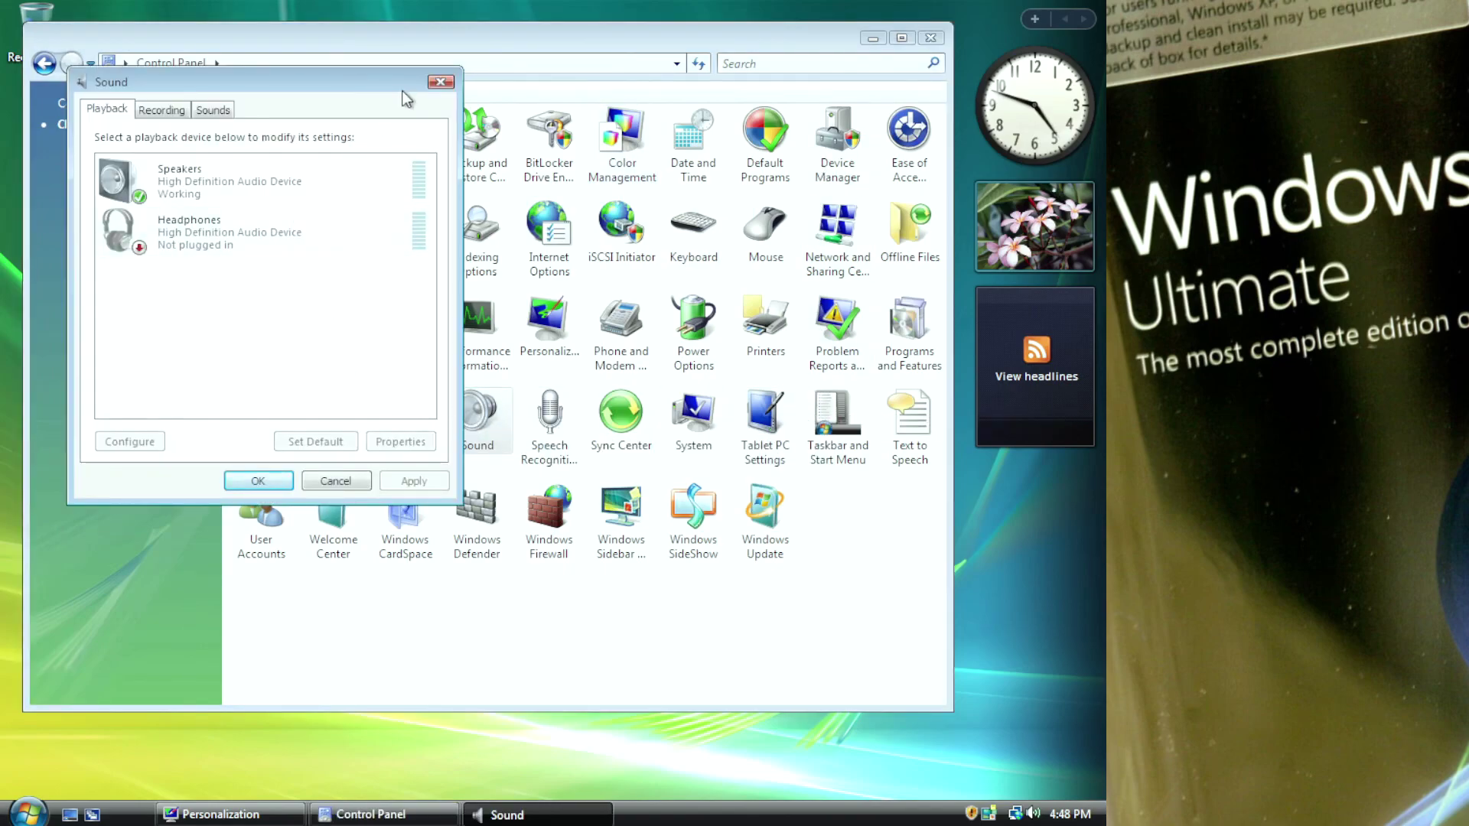
click(440, 82)
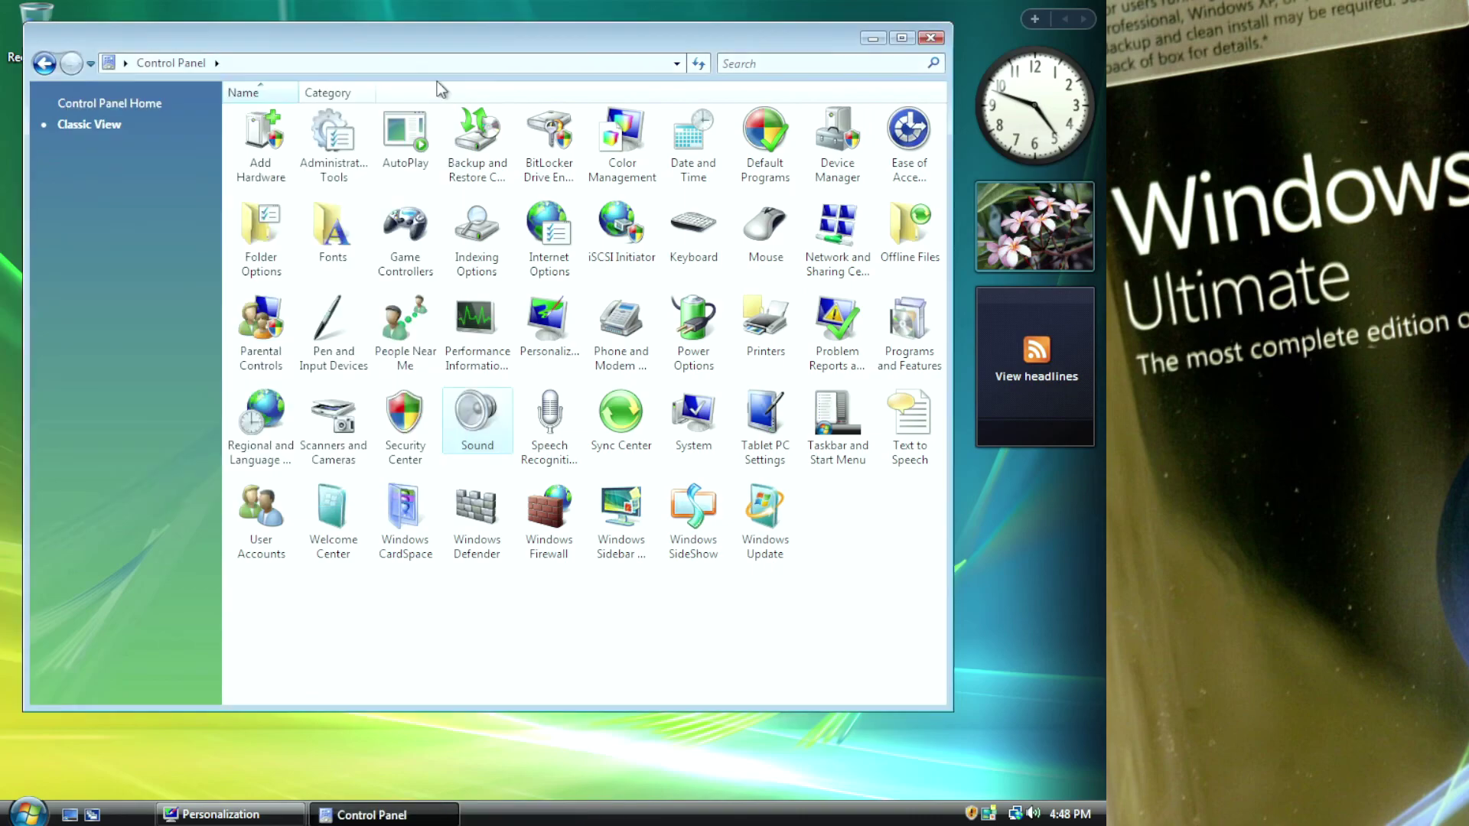
click(930, 39)
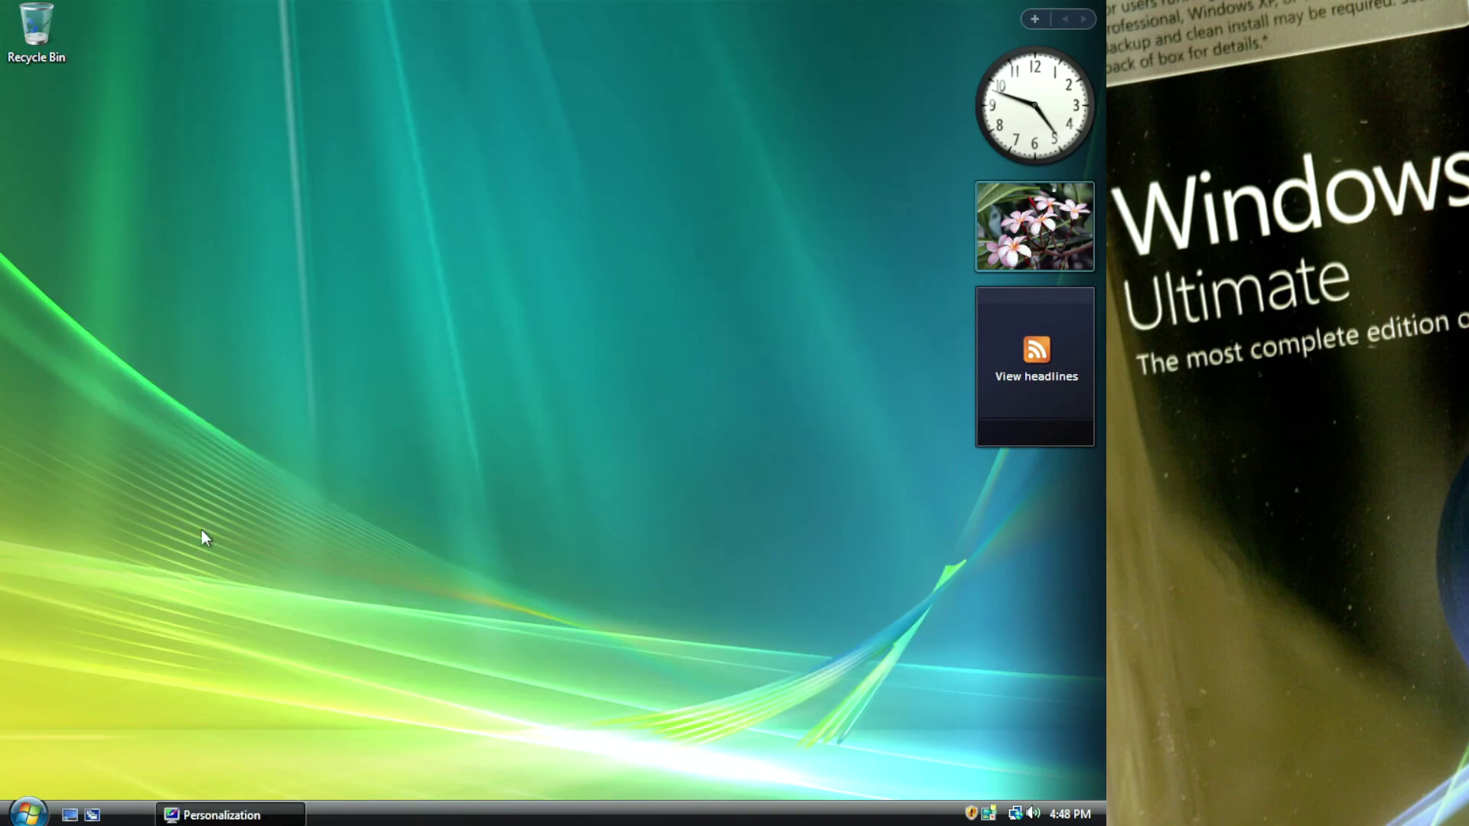
Look over the games included in the Games folder and close its window.
click(29, 812)
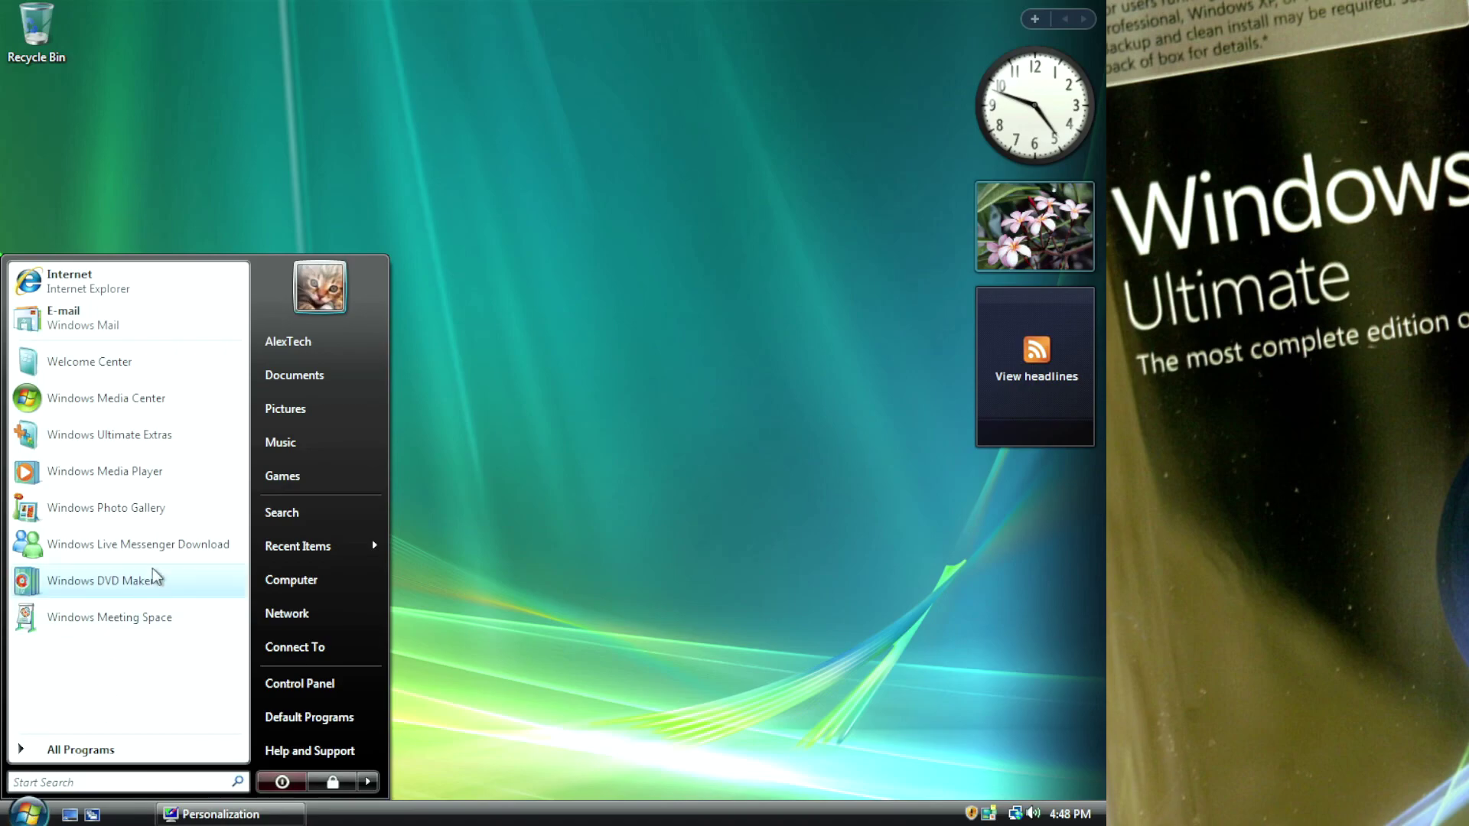
click(323, 474)
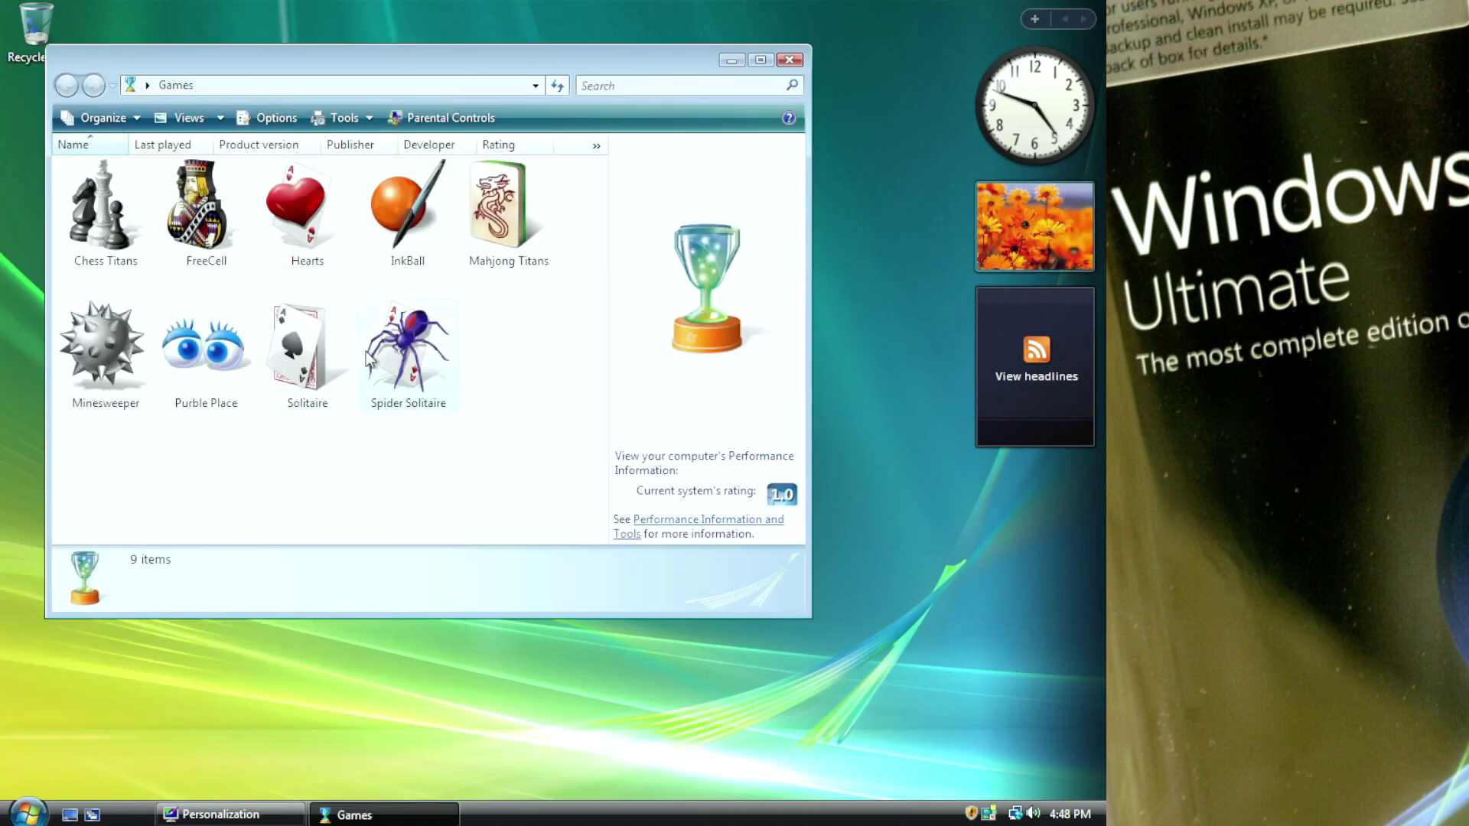
click(796, 60)
View the User Accounts settings for the current account without making changes, and close the window.
click(31, 802)
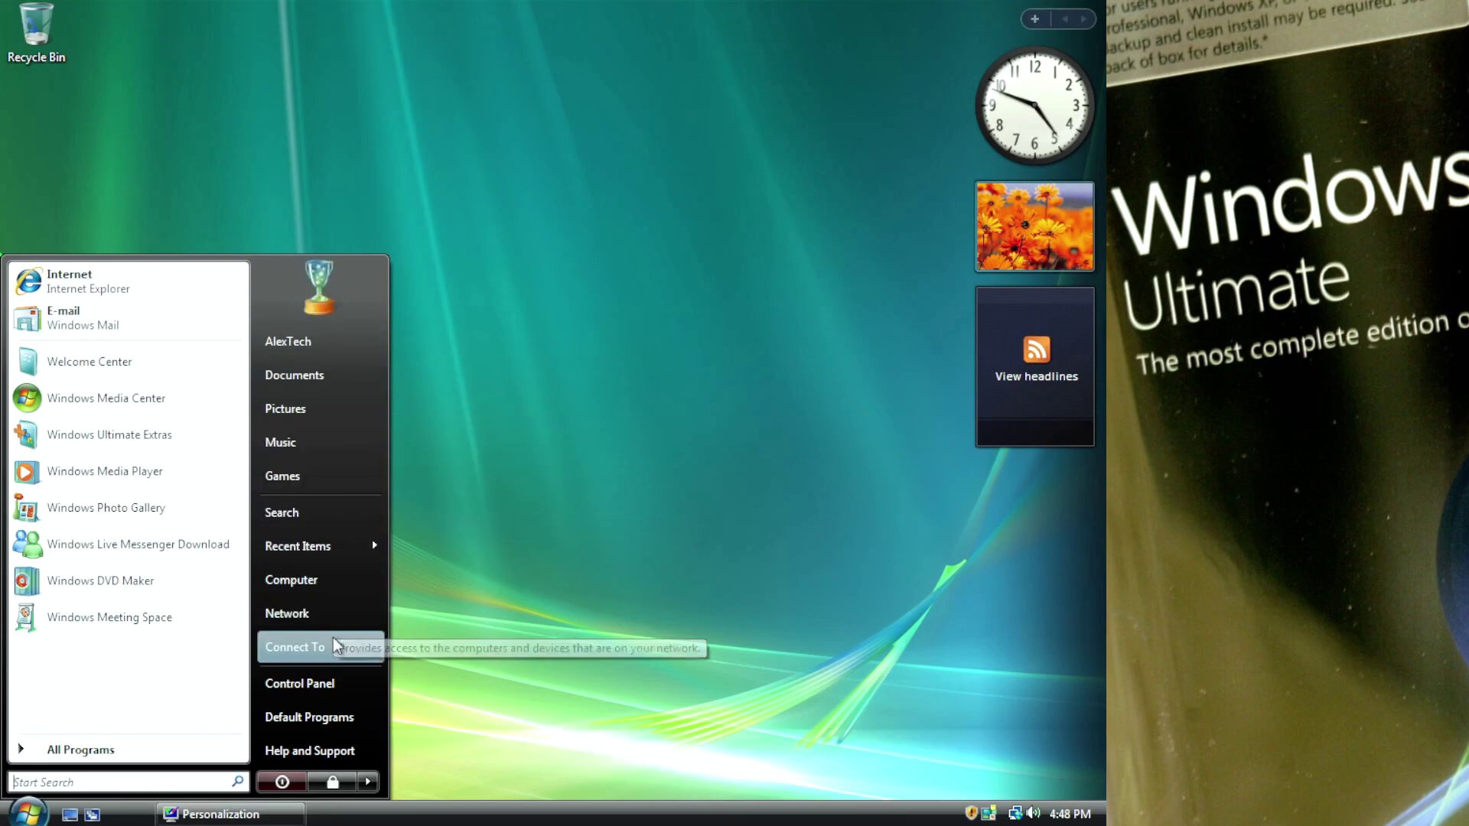
click(313, 341)
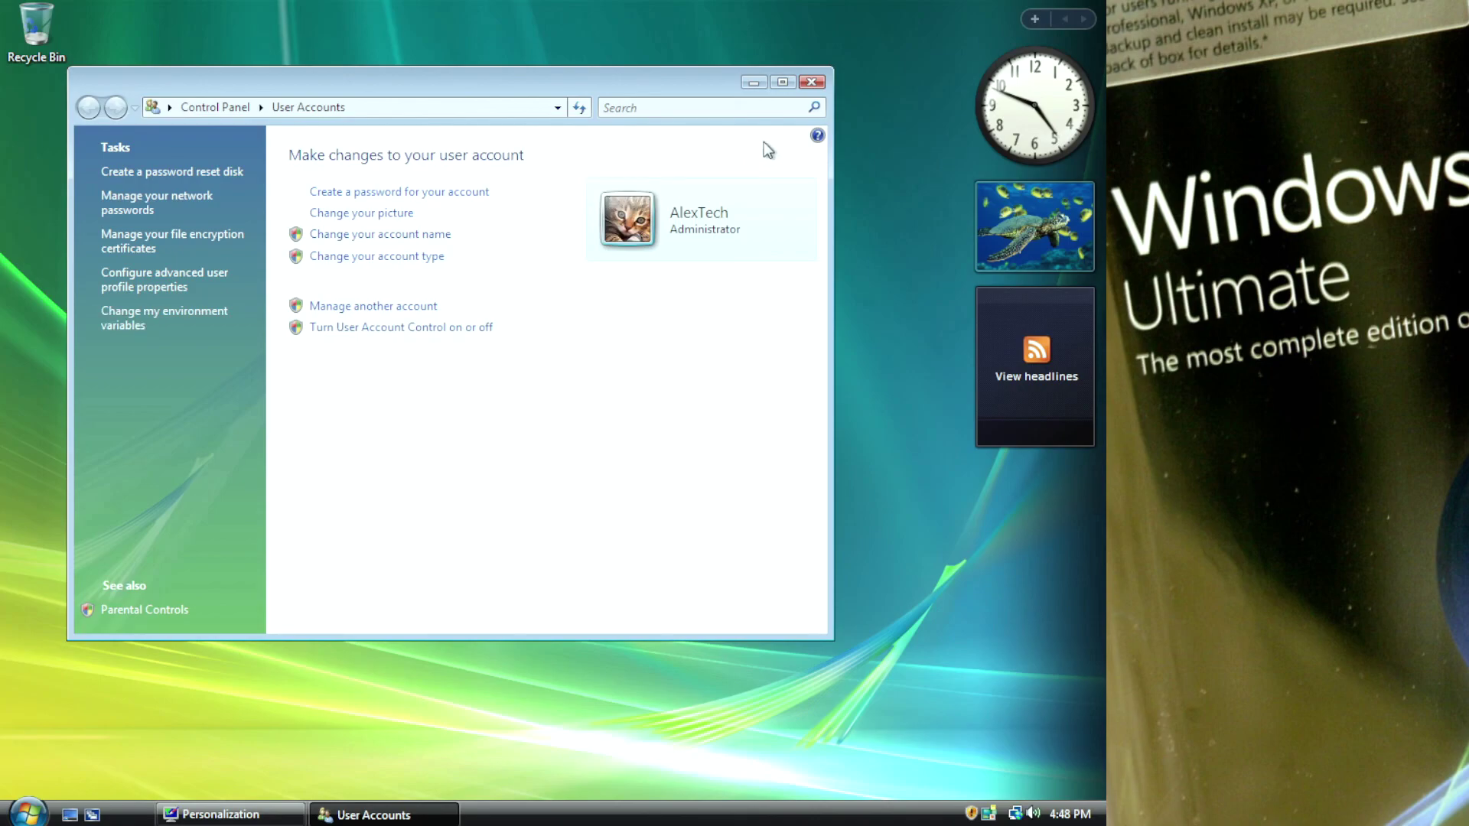
click(812, 82)
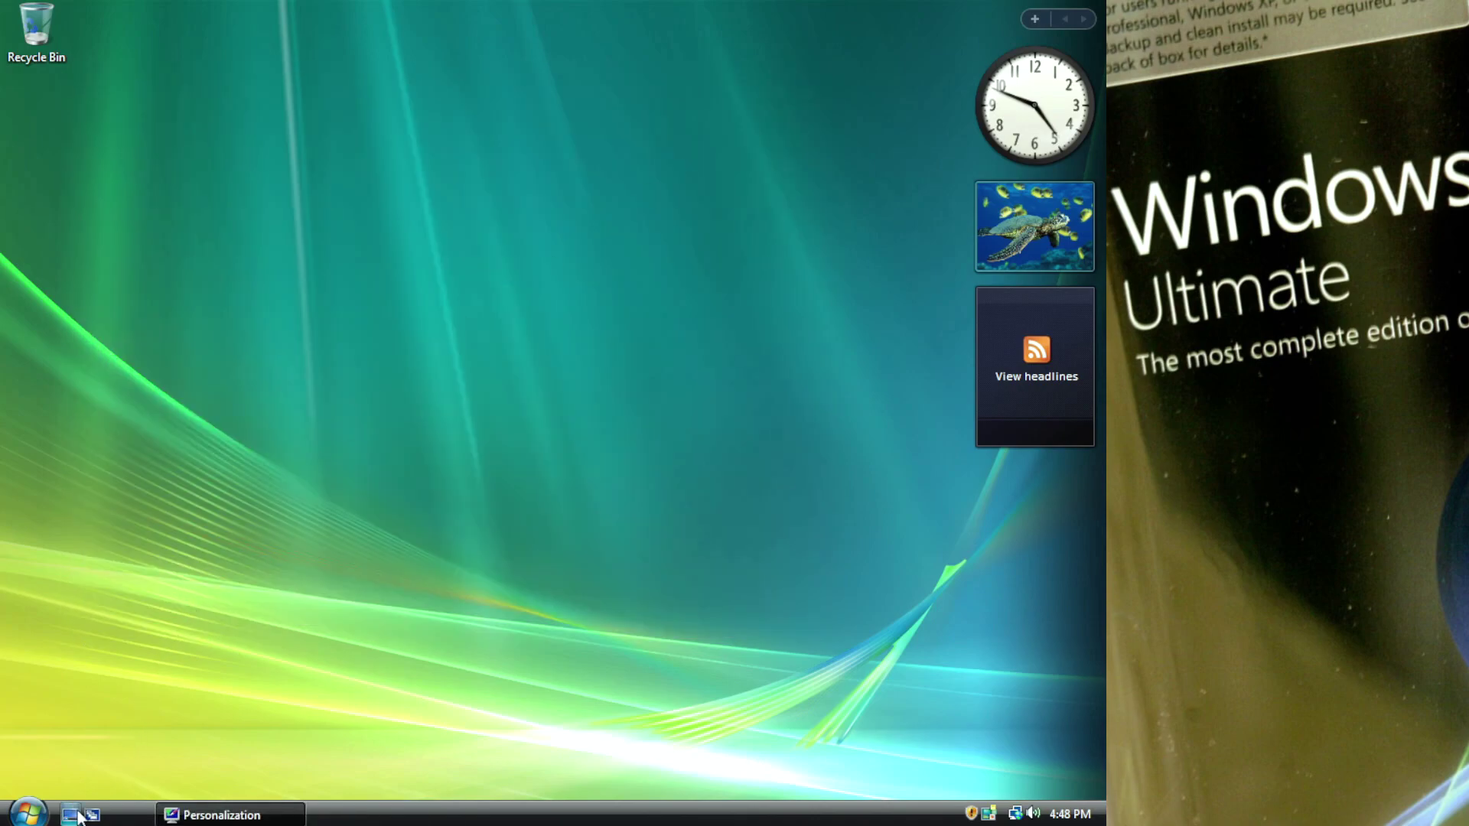
Inspect the drives in Computer, look briefly into Local Disk (C:), return to the drive overview, and close the window.
click(28, 812)
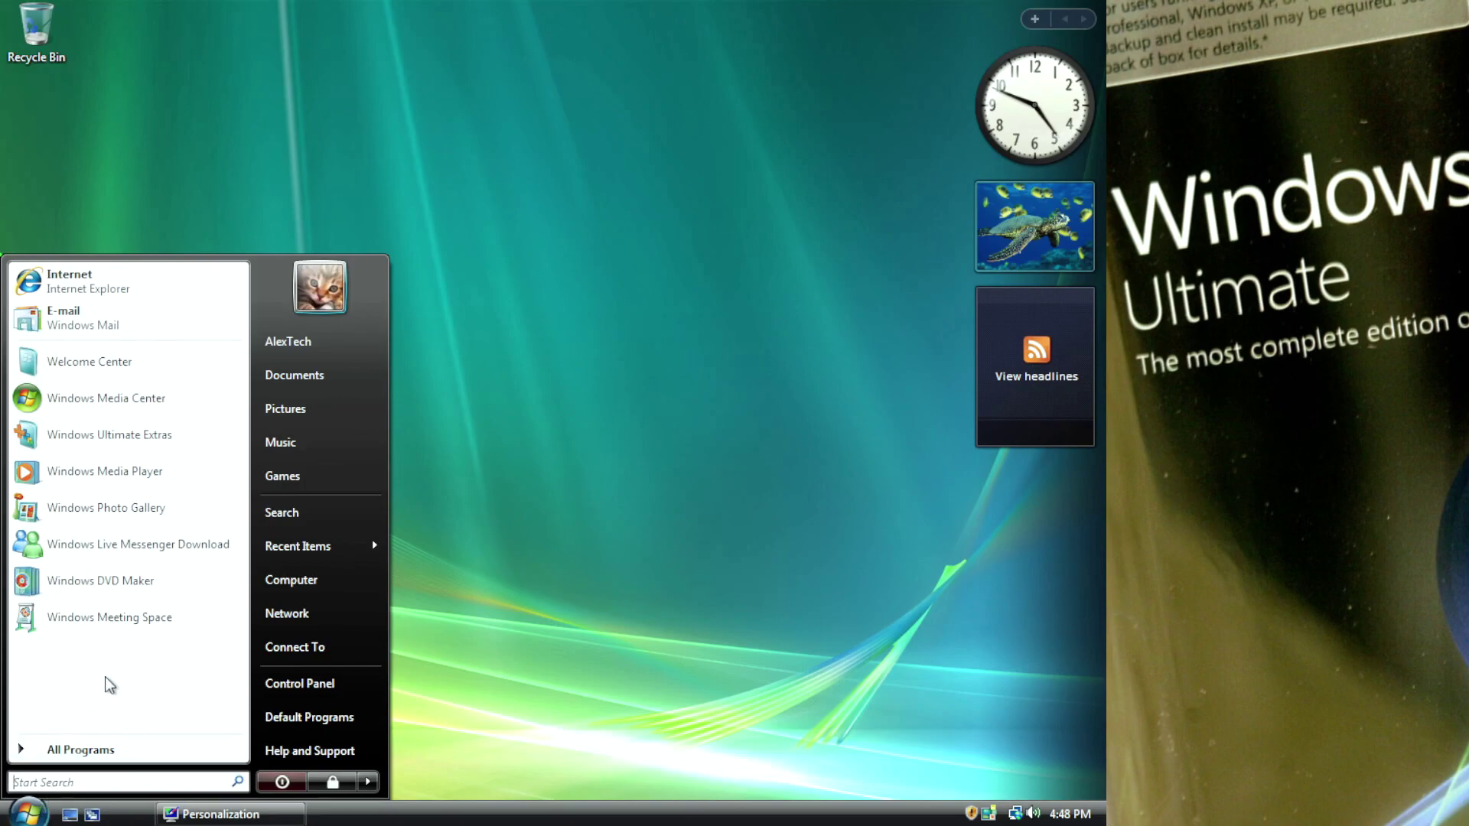
click(268, 591)
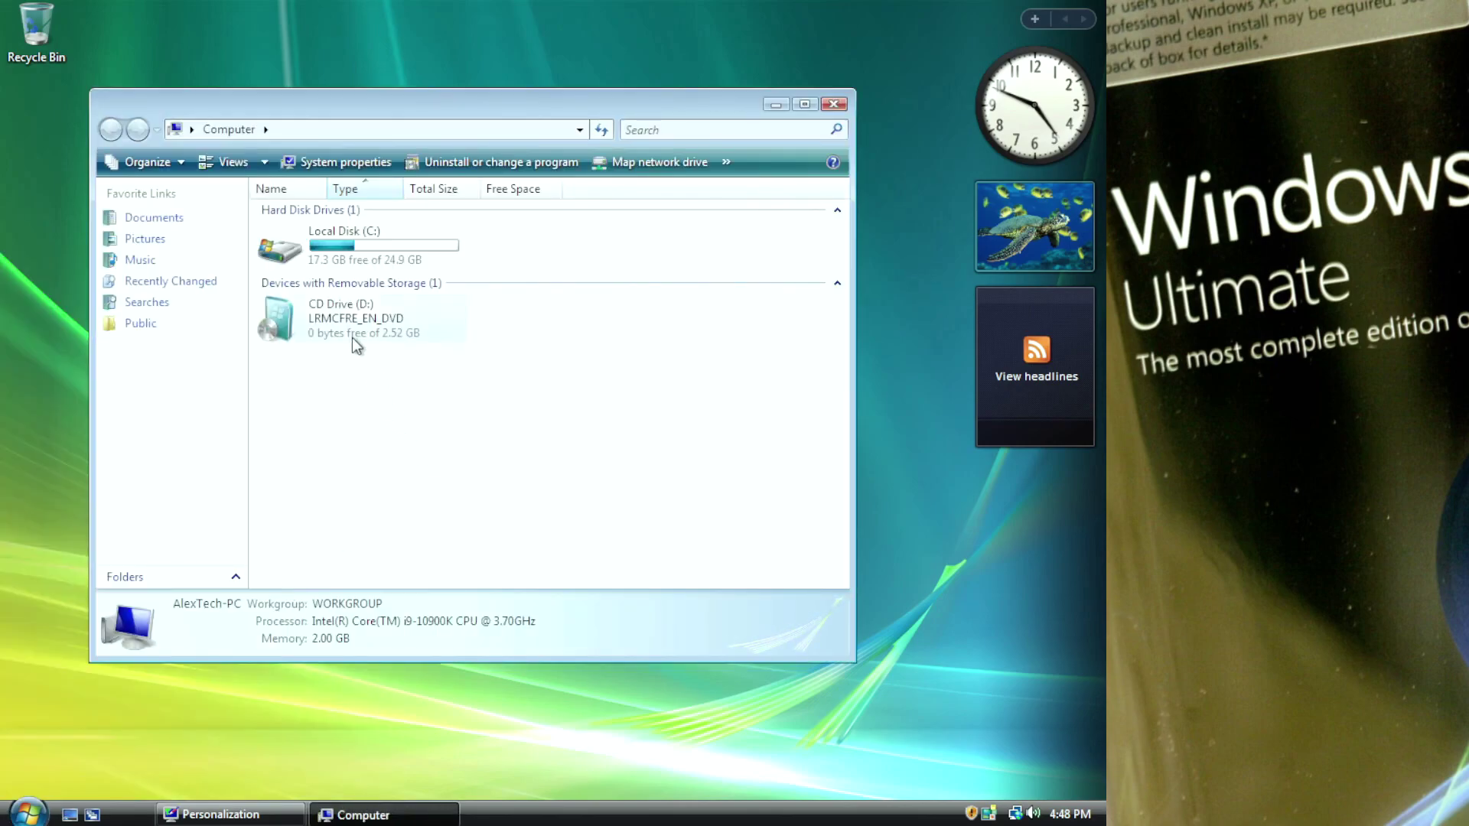
double_click(371, 242)
key(BackSpace)
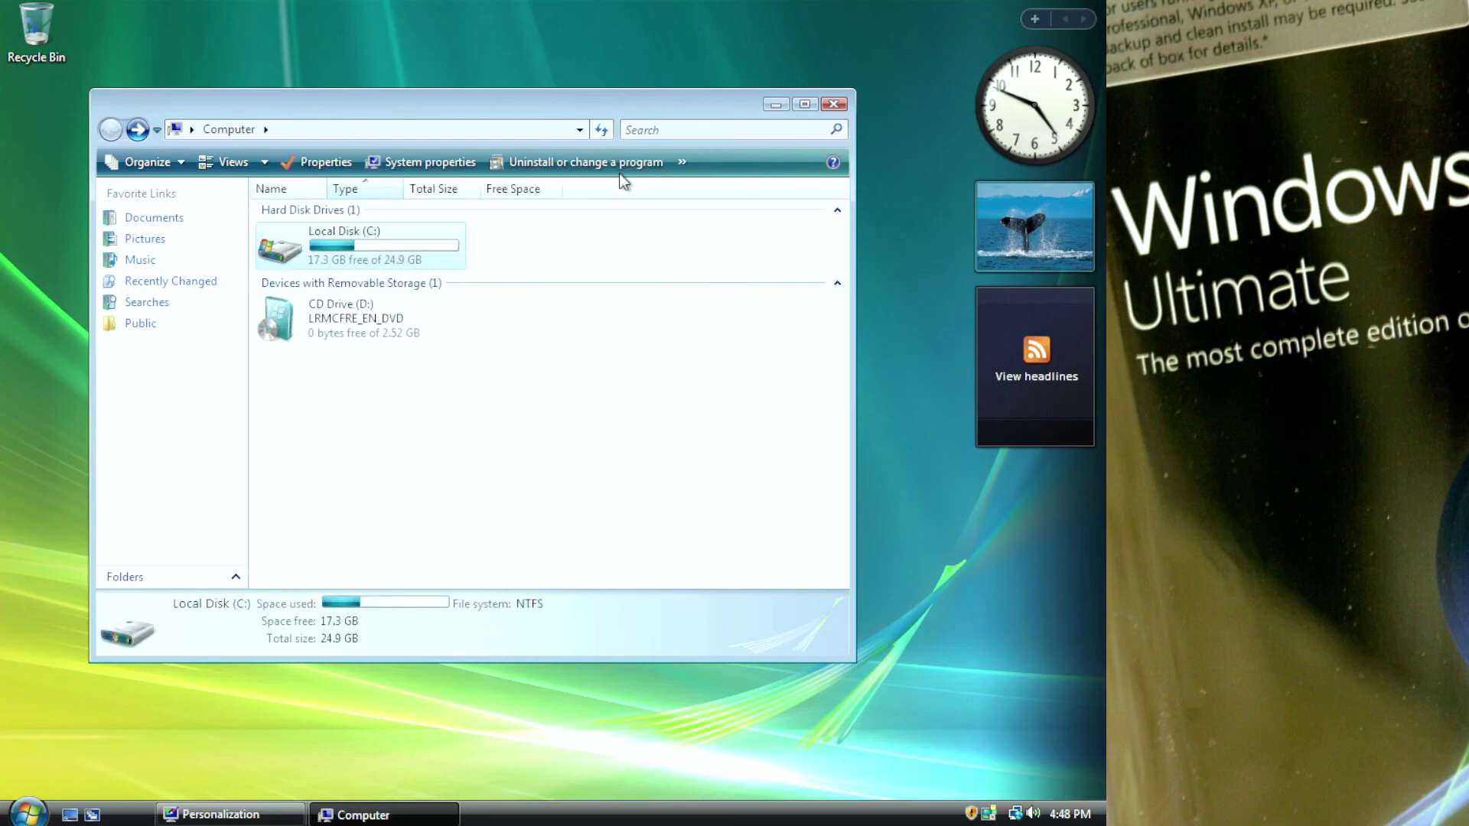
click(833, 104)
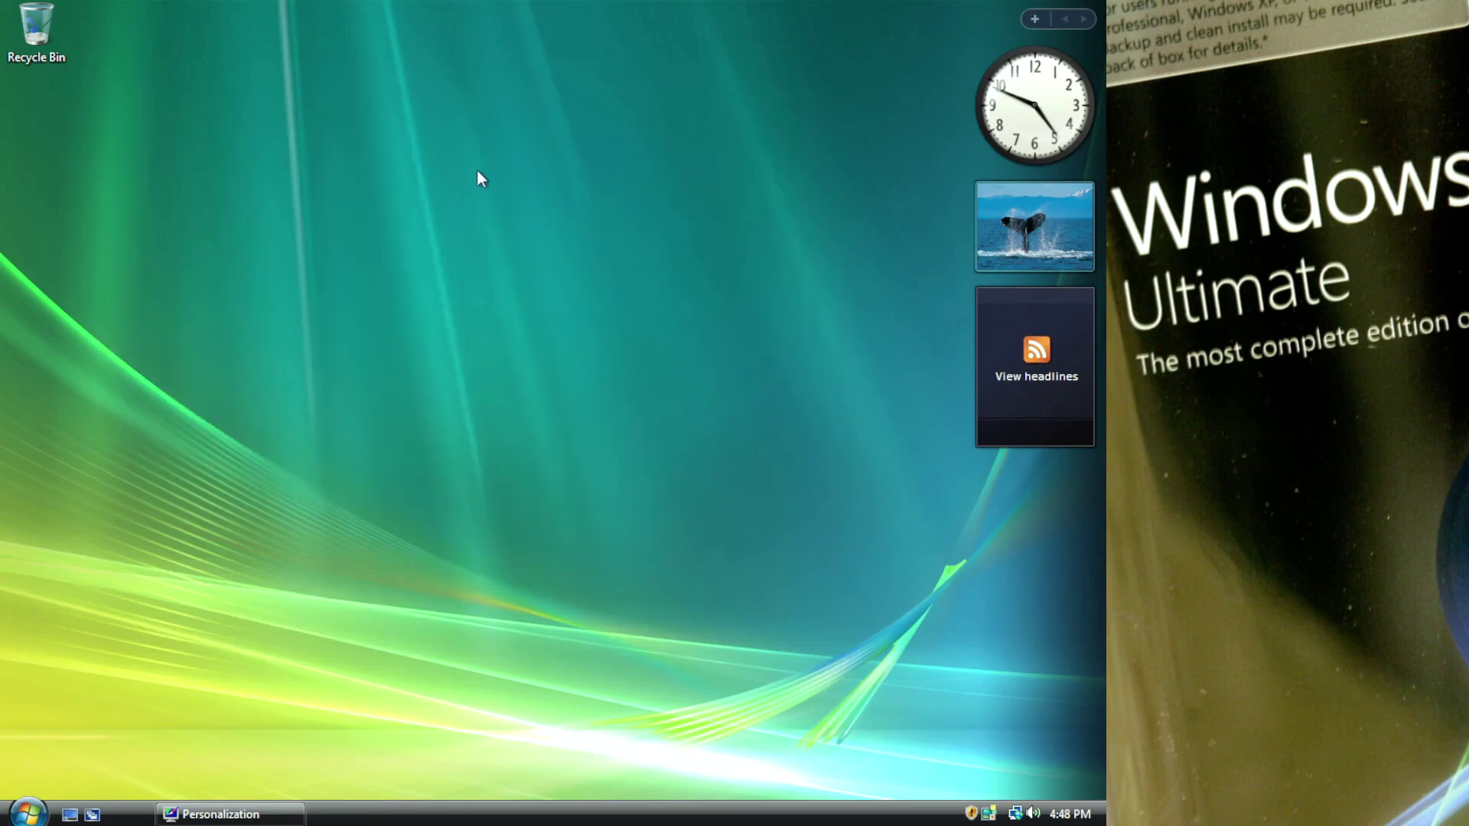
Lock the computer and unlock it again with the same user account.
click(28, 812)
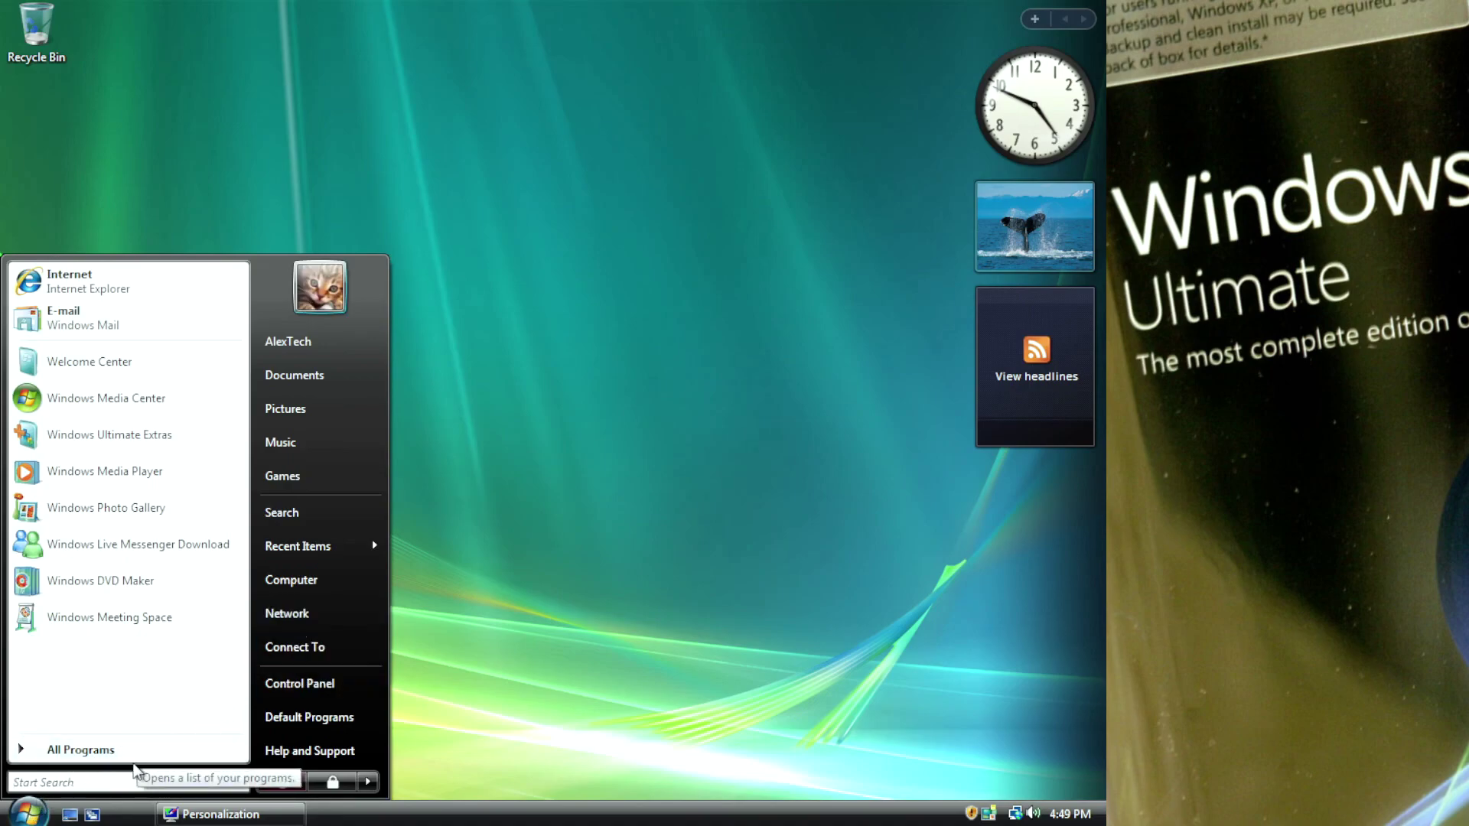
click(335, 781)
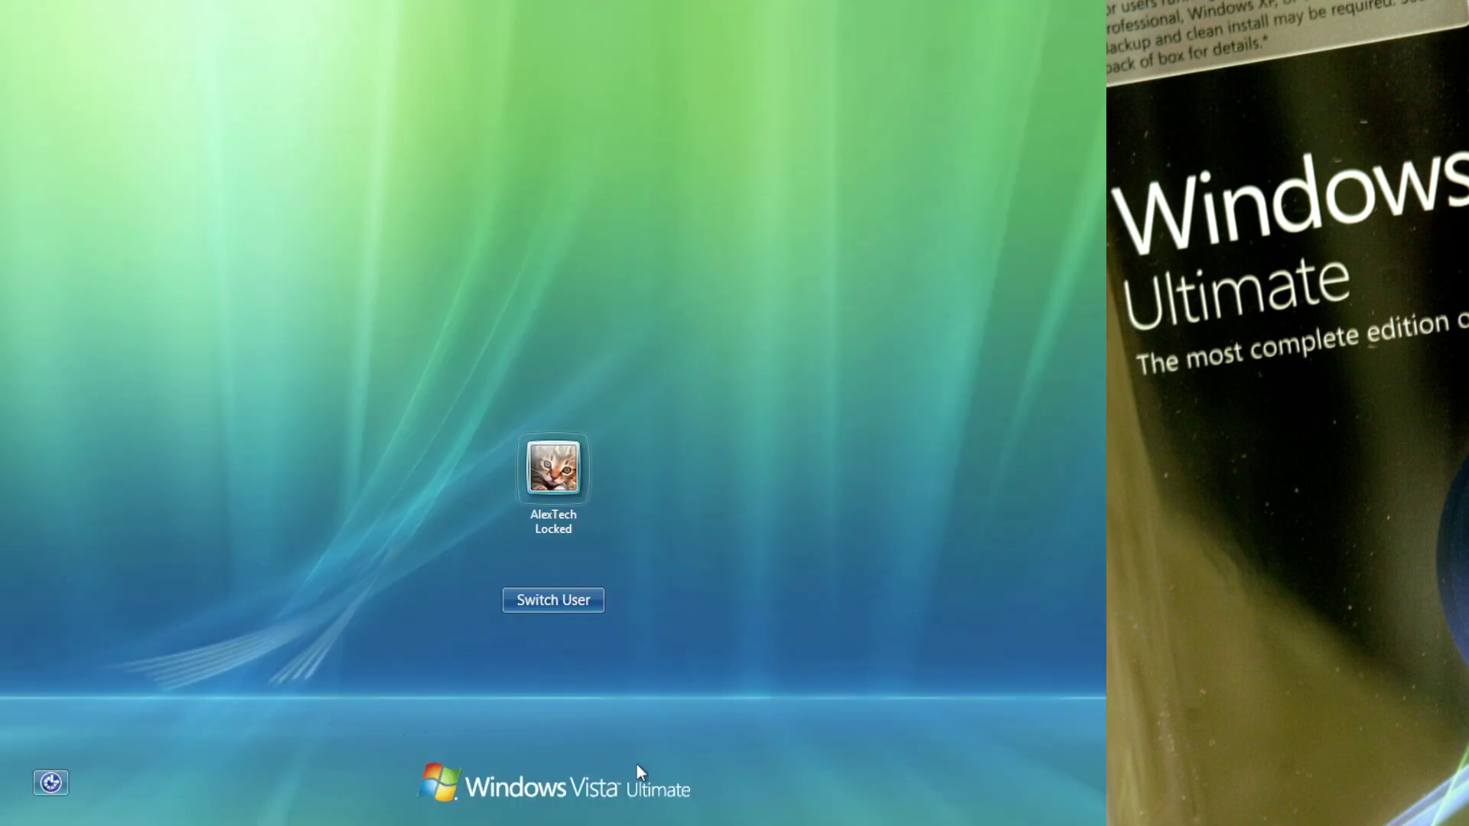
click(561, 487)
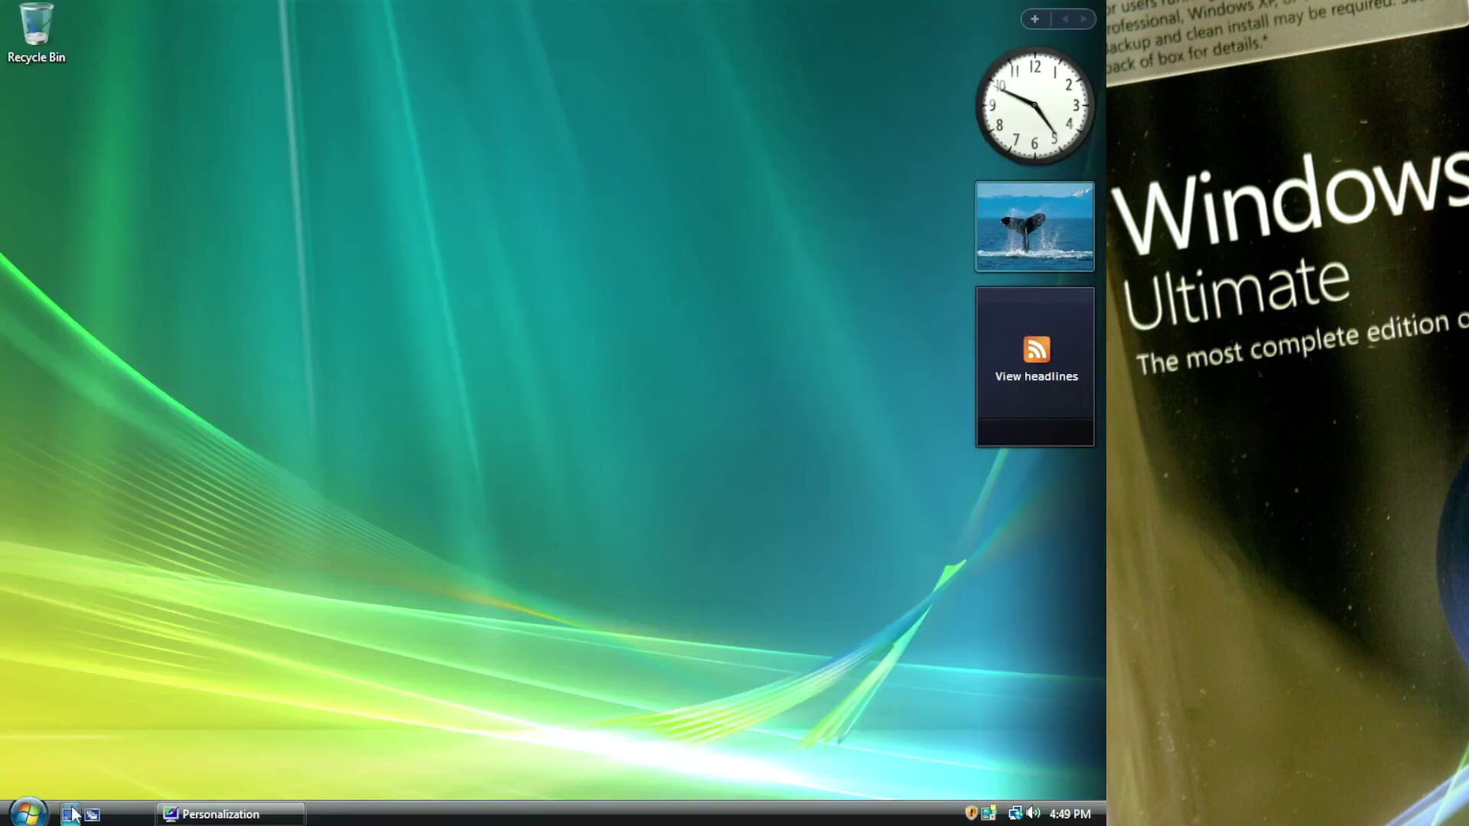
Shut down Windows Vista with the full Shut Down option.
click(34, 812)
click(368, 781)
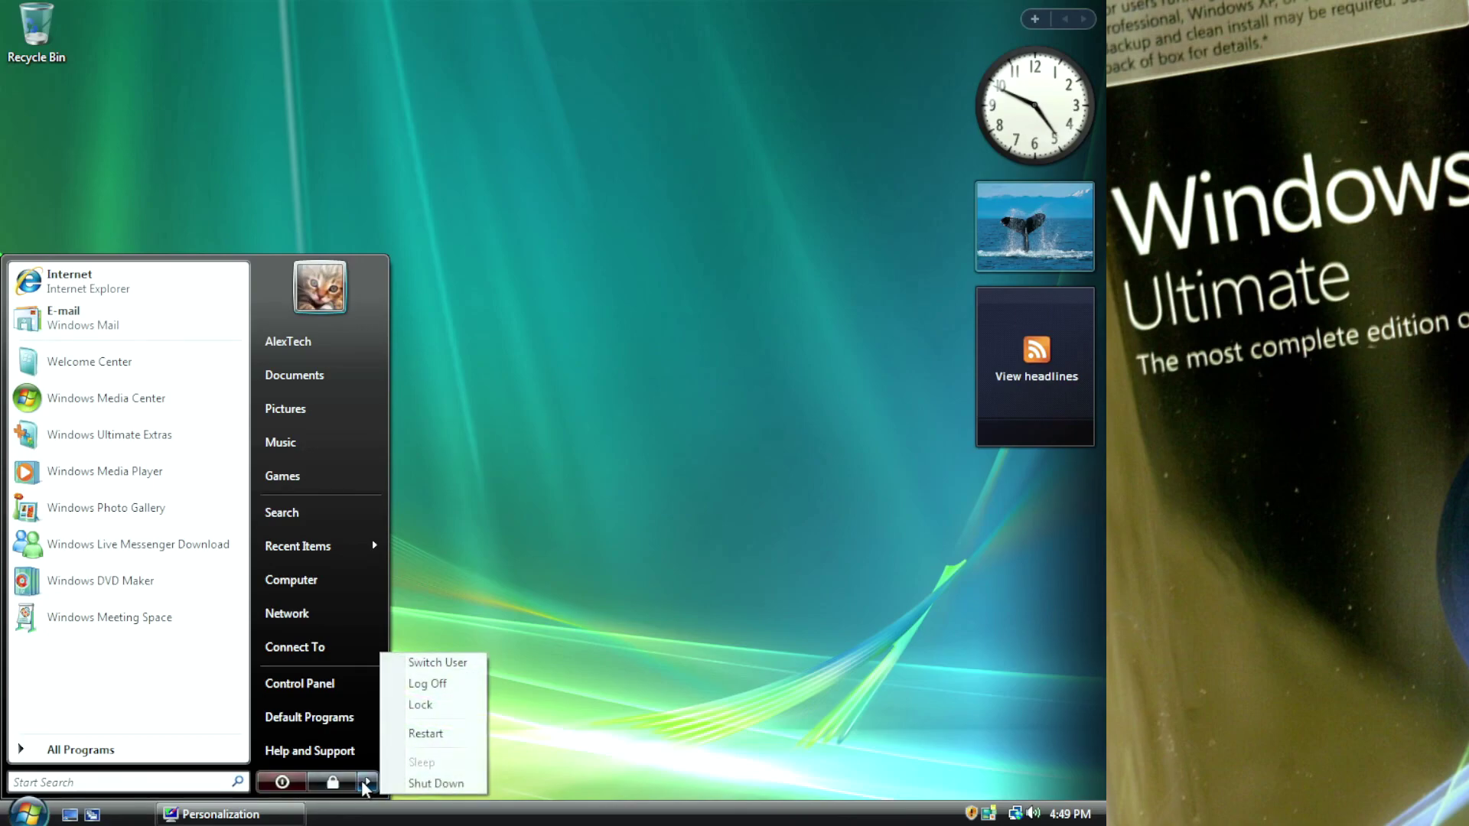
click(434, 782)
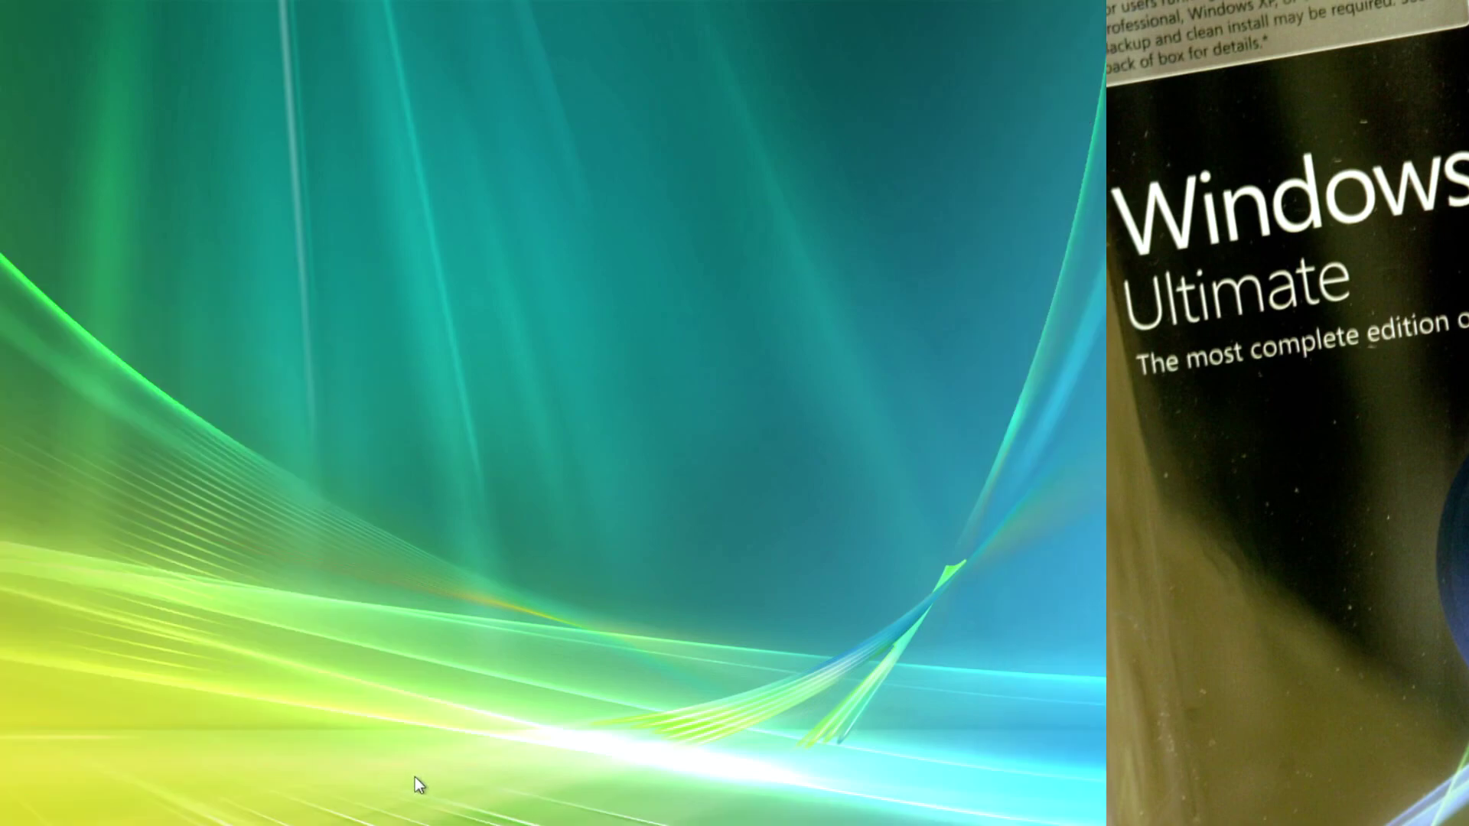